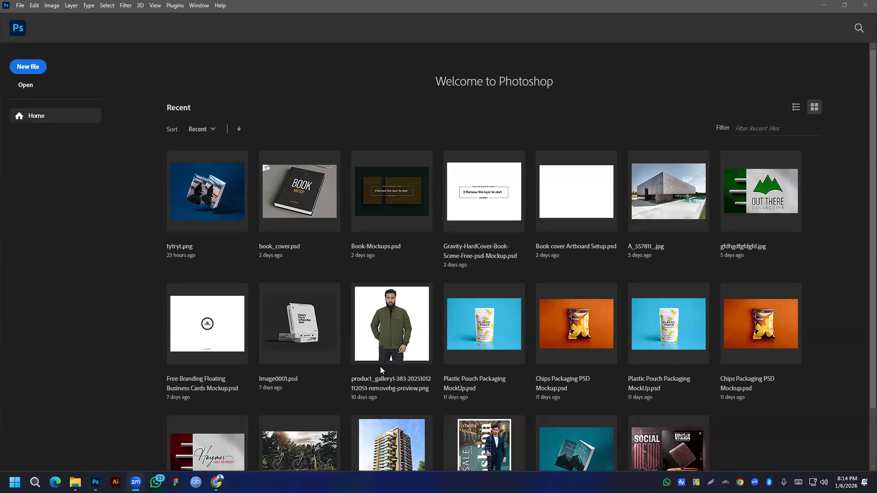
Step: Start a new document from the Web presets and set its width to 2000 pixels
{"action": "left_click", "coordinate": [20, 5]}
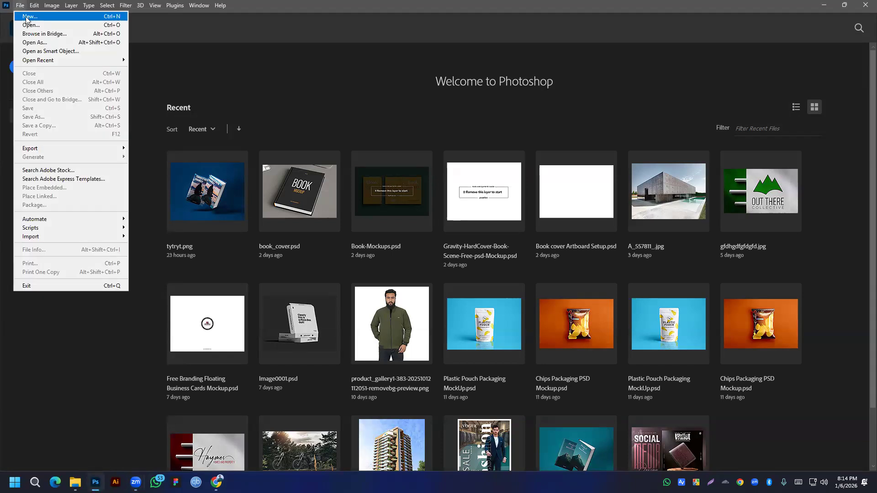
{"action": "left_click", "coordinate": [25, 16]}
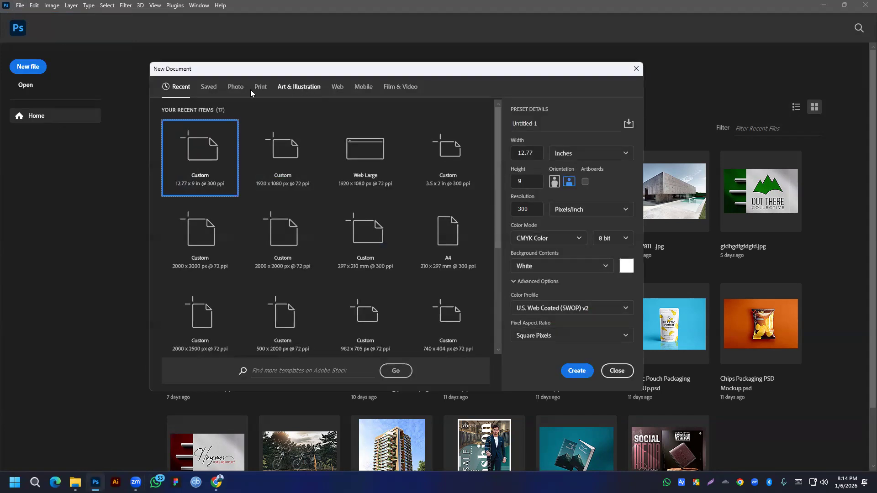
{"action": "left_click", "coordinate": [337, 88]}
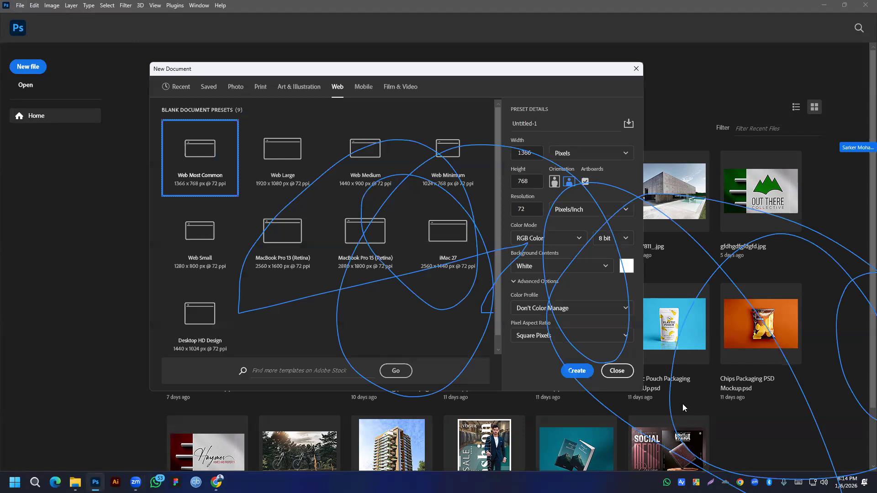
{"action": "left_click", "coordinate": [415, 121]}
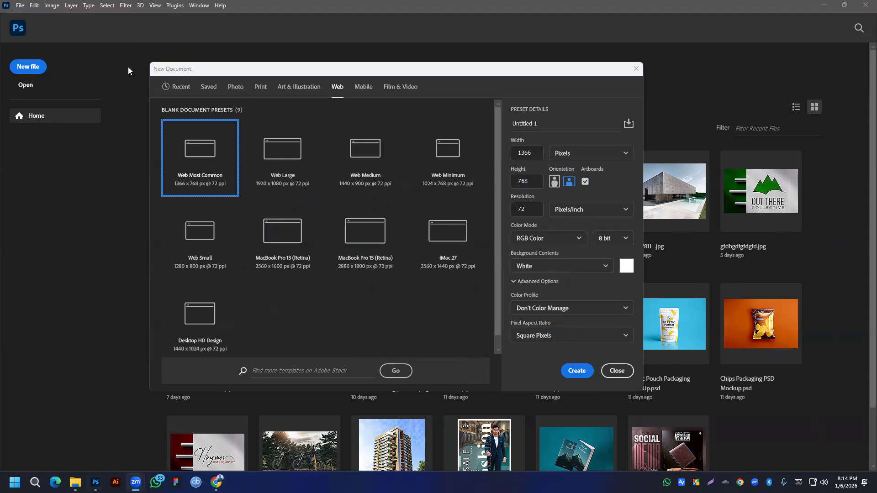
{"action": "left_click", "coordinate": [531, 154]}
{"action": "double_click", "coordinate": [531, 154]}
{"action": "left_click", "coordinate": [531, 153]}
{"action": "type", "text": "200"}
{"action": "key", "text": "ctrl+a"}
{"action": "type", "text": "2000"}
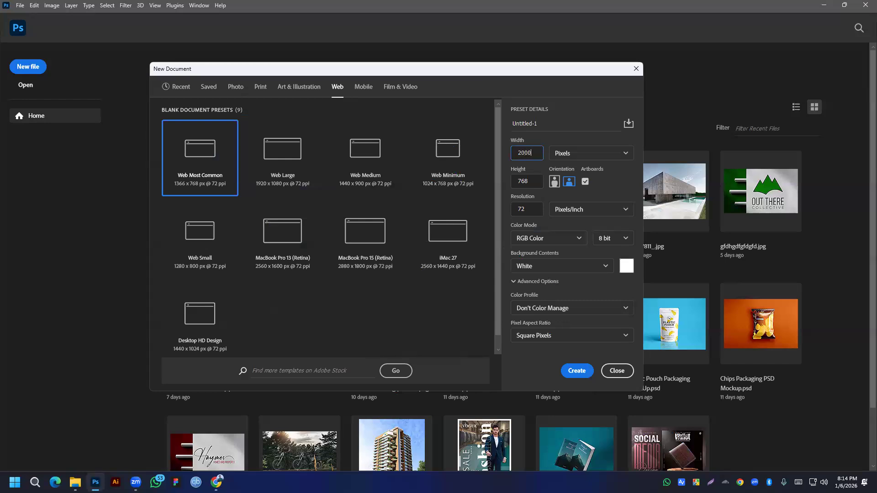
Step: Set the new document's height to 2000 pixels
{"action": "left_click", "coordinate": [529, 183]}
{"action": "key", "text": "ctrl+a"}
{"action": "type", "text": "2000"}
{"action": "left_click", "coordinate": [612, 190]}
Step: Try dividing the document width by 4, and reset it to 2000 pixels
{"action": "left_click", "coordinate": [536, 154]}
{"action": "type", "text": "/4"}
{"action": "left_click", "coordinate": [620, 180]}
{"action": "double_click", "coordinate": [532, 154]}
{"action": "type", "text": "2000"}
Step: Set the document height to 2500 pixels using the calculation 500*5, and create the document
{"action": "double_click", "coordinate": [528, 181]}
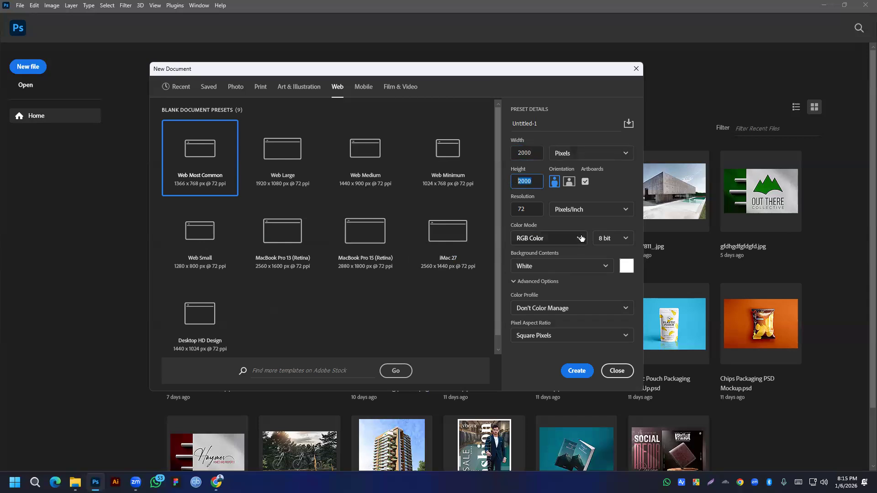
{"action": "type", "text": "500*5"}
{"action": "key", "text": "Return"}
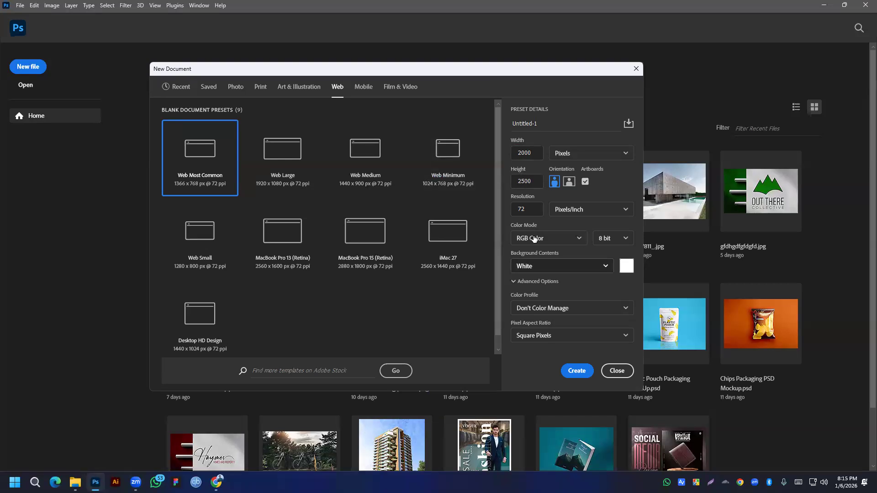
{"action": "left_click", "coordinate": [578, 371]}
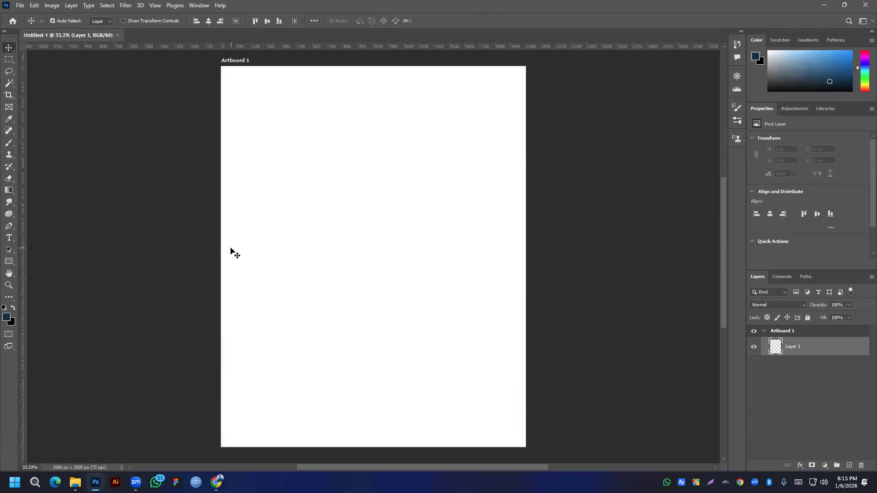
{"action": "scroll", "coordinate": [231, 250], "scroll_direction": "down", "scroll_amount": 1}
{"action": "left_click_drag", "start_coordinate": [325, 223], "coordinate": [355, 251]}
{"action": "key", "text": "alt+Tab"}
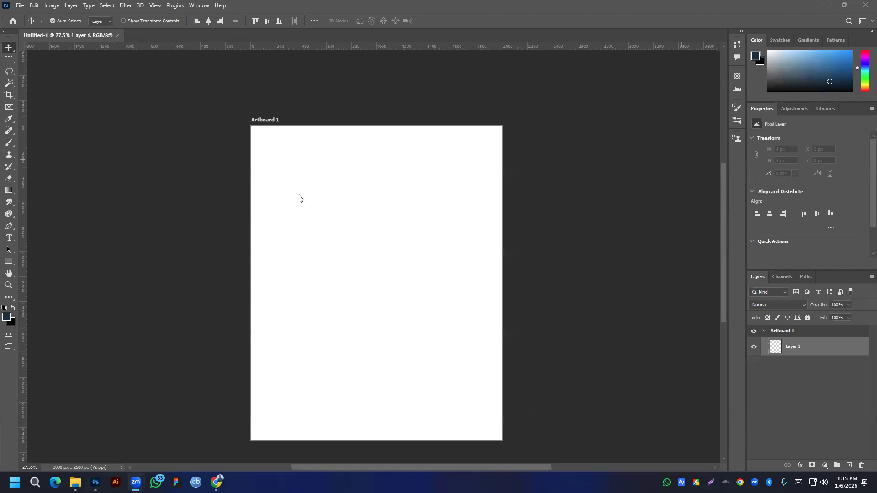
{"action": "scroll", "coordinate": [466, 239], "scroll_direction": "down", "scroll_amount": 2}
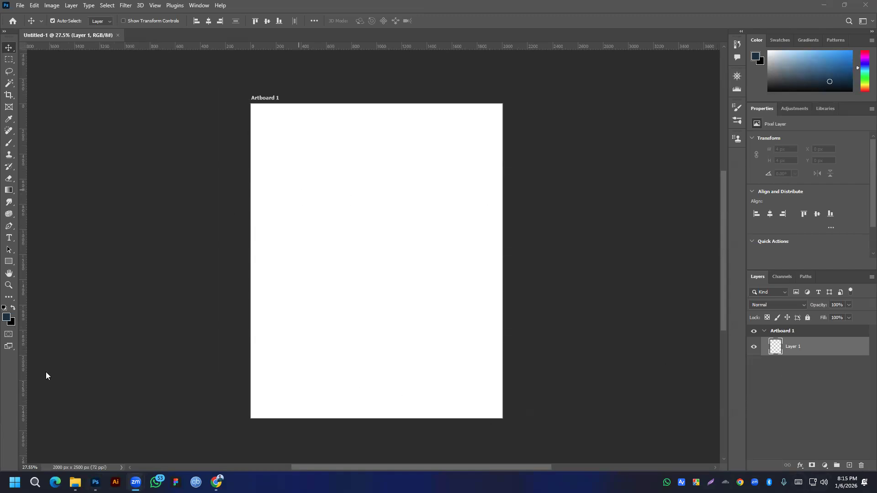
Step: Place the NIVEA MEN face wash tube image as an embedded object in the middle of the artboard
{"action": "left_click", "coordinate": [20, 5]}
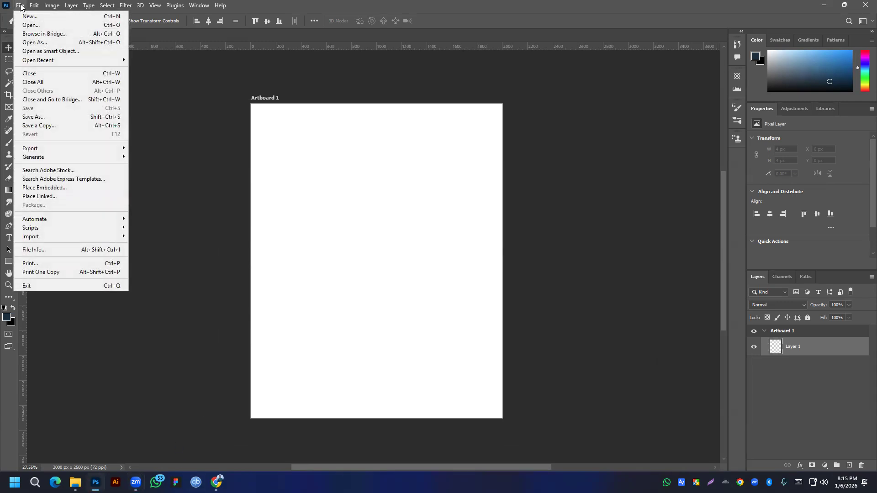
{"action": "left_click", "coordinate": [38, 187]}
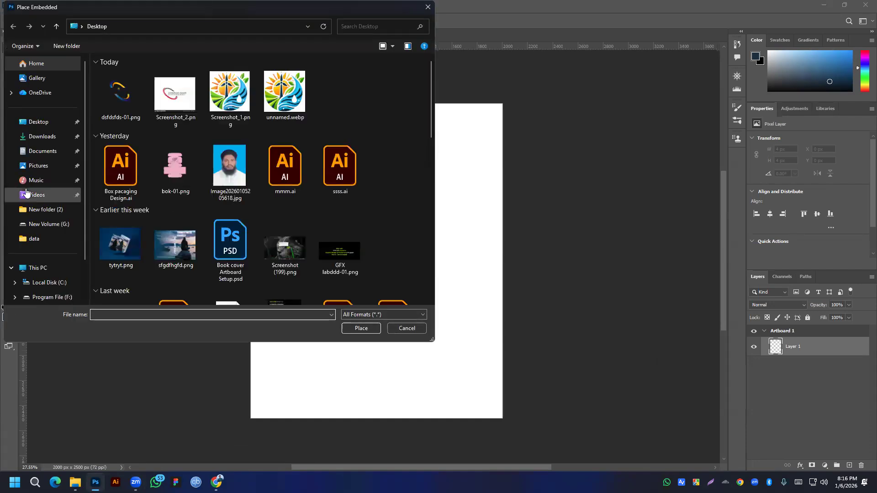
{"action": "scroll", "coordinate": [22, 202], "scroll_direction": "down", "scroll_amount": 1}
{"action": "scroll", "coordinate": [255, 194], "scroll_direction": "down", "scroll_amount": 10}
{"action": "scroll", "coordinate": [255, 194], "scroll_direction": "down", "scroll_amount": 5}
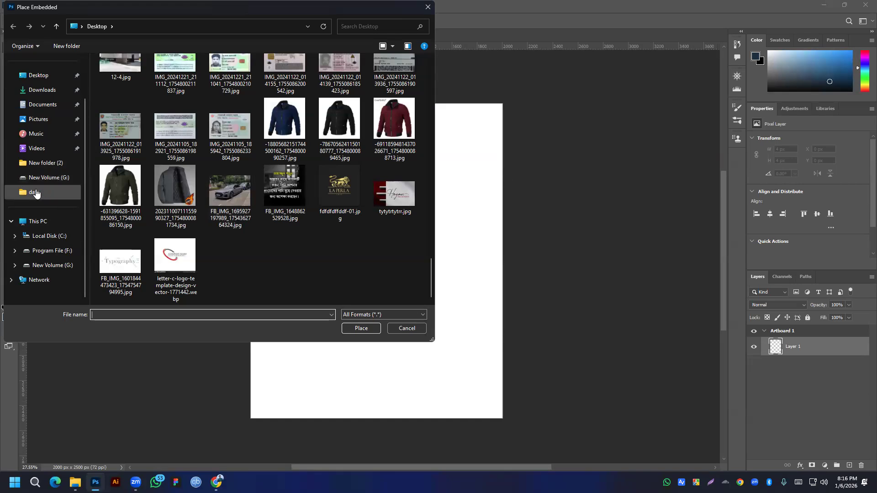
{"action": "left_click", "coordinate": [46, 162]}
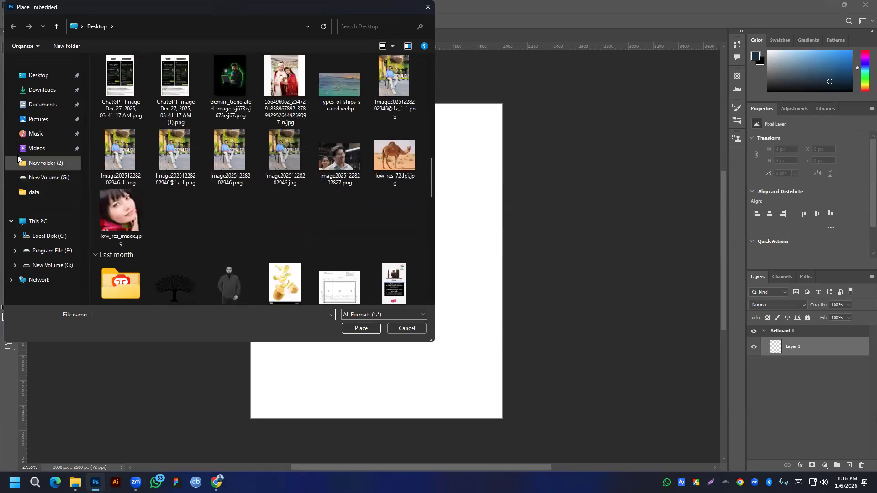
{"action": "double_click", "coordinate": [394, 165]}
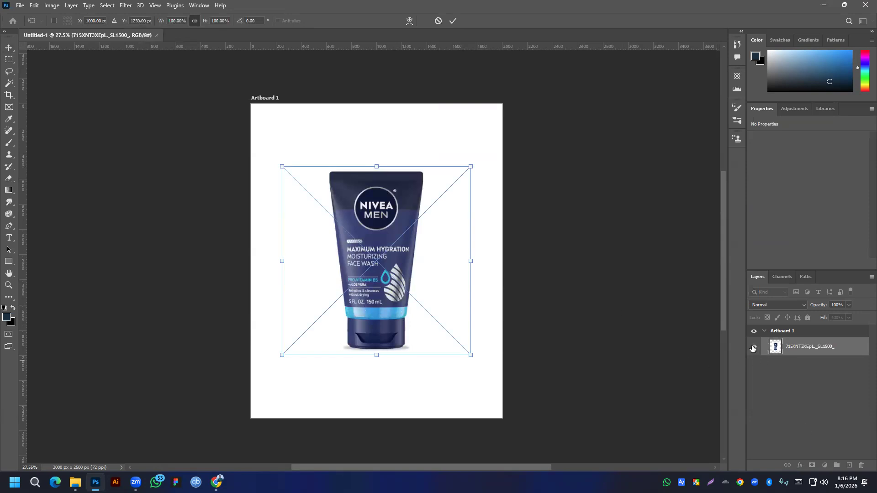
{"action": "left_click", "coordinate": [453, 21]}
Step: Select the face wash tube with Select Subject and invert the selection
{"action": "left_click", "coordinate": [107, 6]}
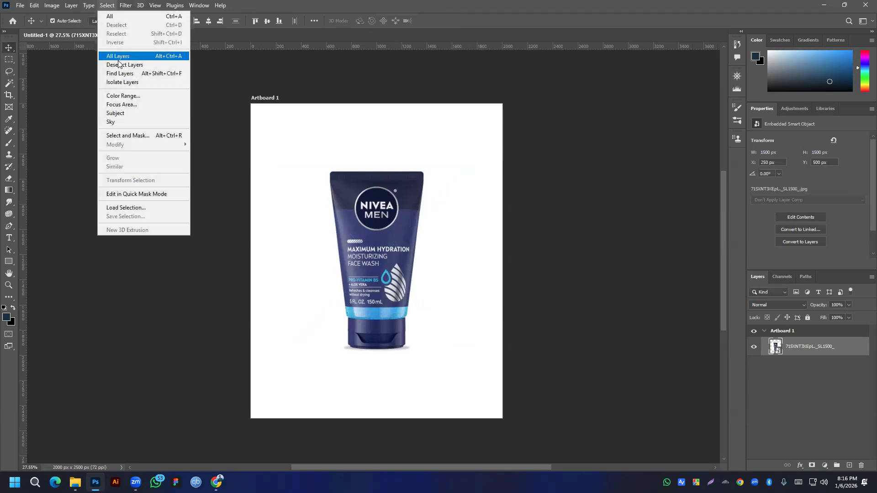
{"action": "left_click", "coordinate": [121, 113]}
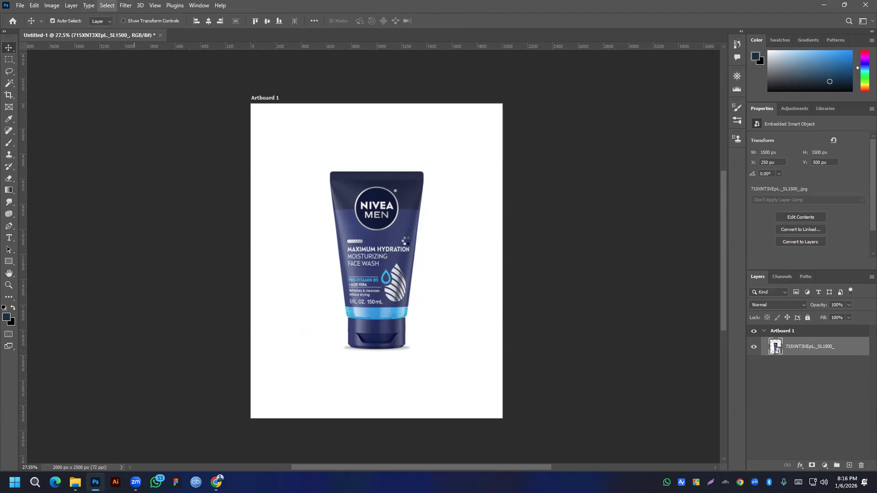
{"action": "left_click", "coordinate": [102, 6]}
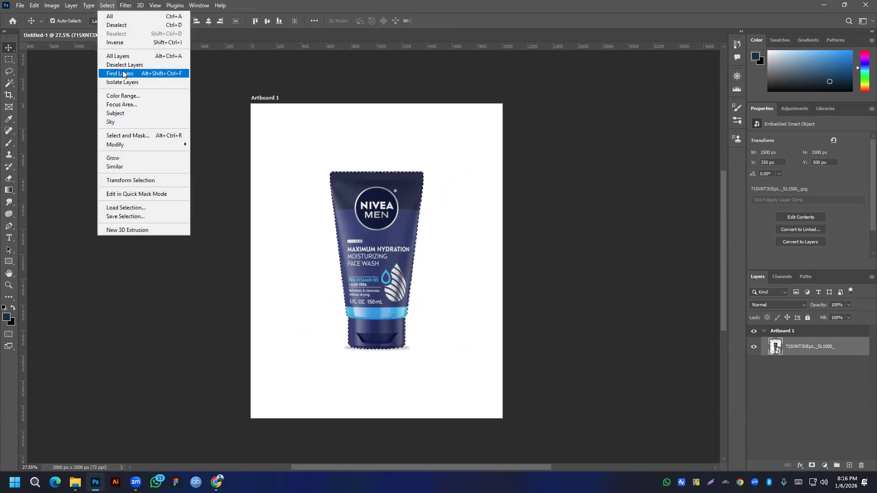
{"action": "left_click", "coordinate": [121, 43]}
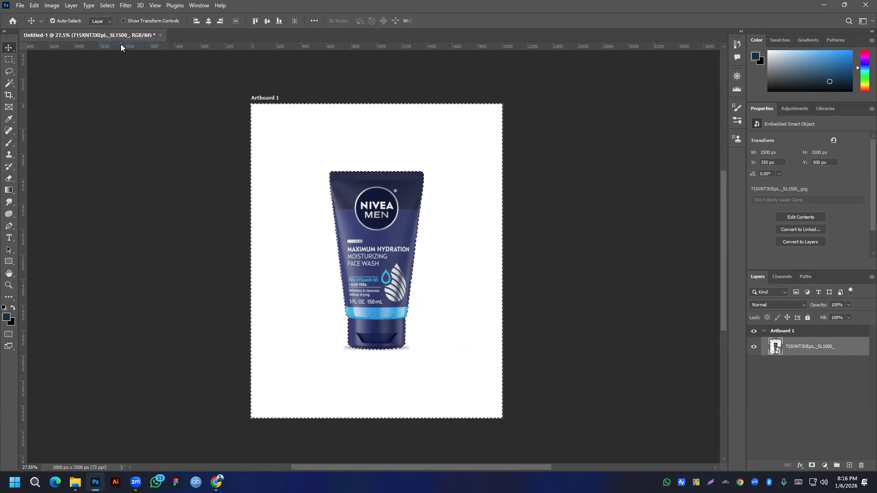
Step: Try to delete the area around the tube, and rasterize the placed image layer
{"action": "key", "text": "Delete"}
{"action": "left_click", "coordinate": [402, 179]}
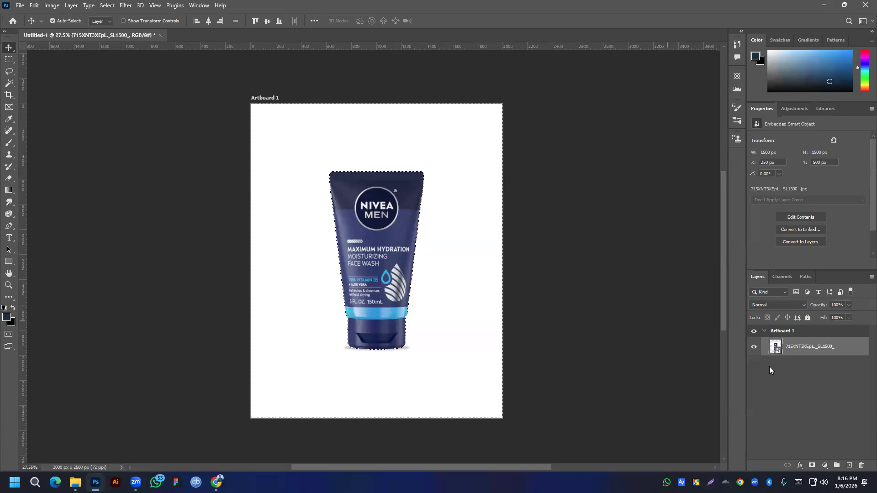
{"action": "right_click", "coordinate": [817, 348]}
{"action": "left_click", "coordinate": [748, 273]}
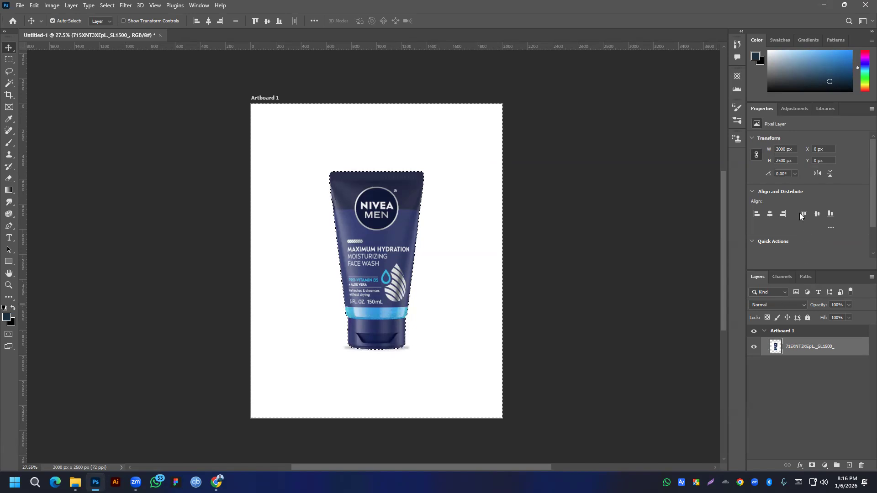
Step: Set the background color of Artboard 1 to Transparent
{"action": "left_click", "coordinate": [830, 332]}
{"action": "left_click", "coordinate": [810, 201]}
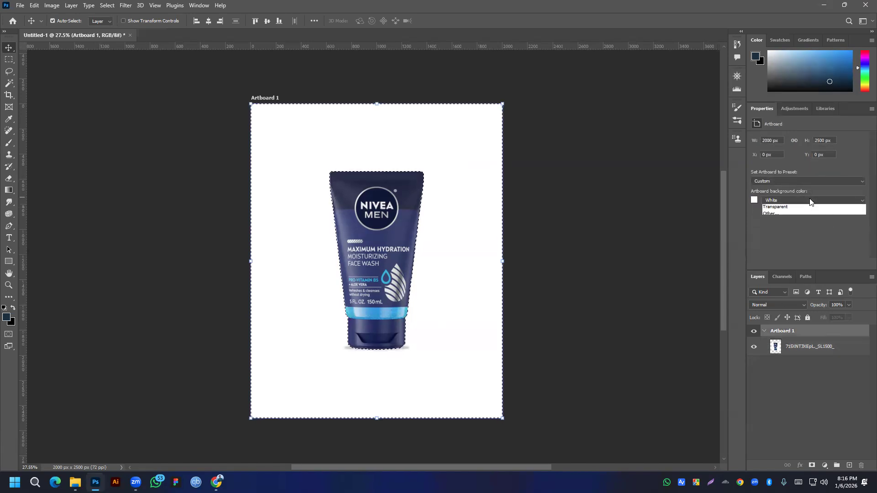
{"action": "left_click", "coordinate": [786, 219]}
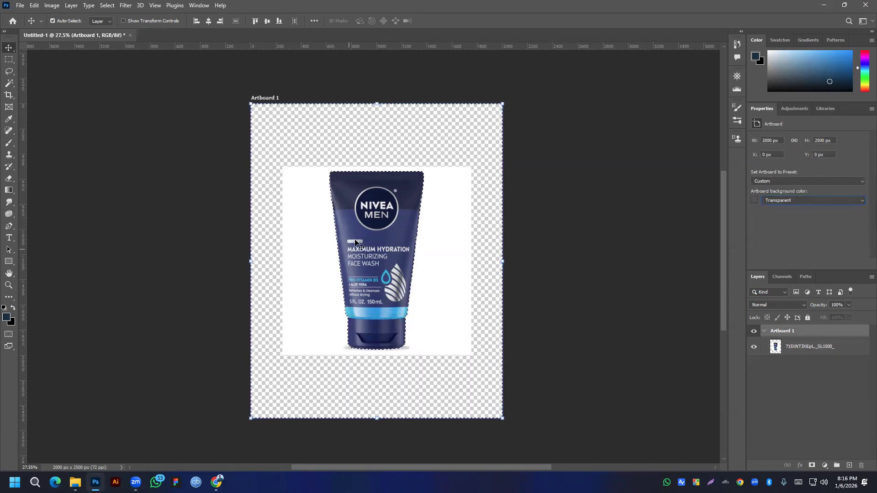
Step: Delete the selected white background from the tube image layer and clear the selection
{"action": "left_click", "coordinate": [819, 349]}
{"action": "key", "text": "Delete"}
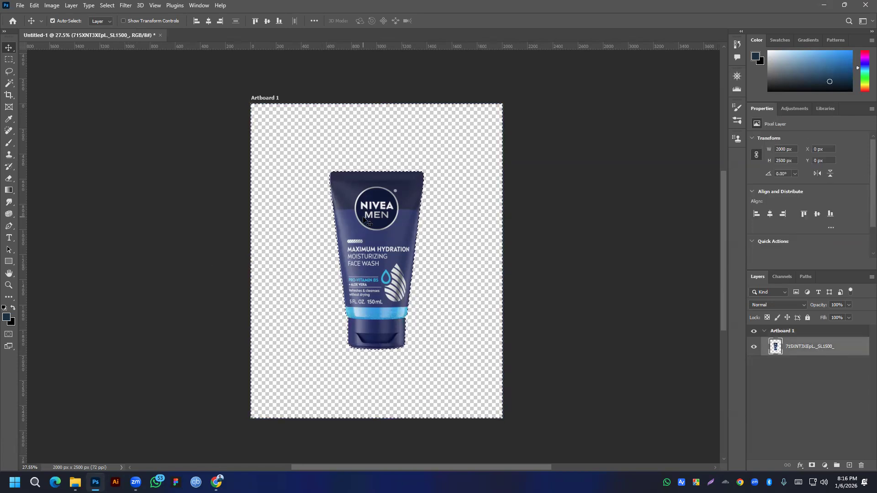
{"action": "key", "text": "ctrl+d"}
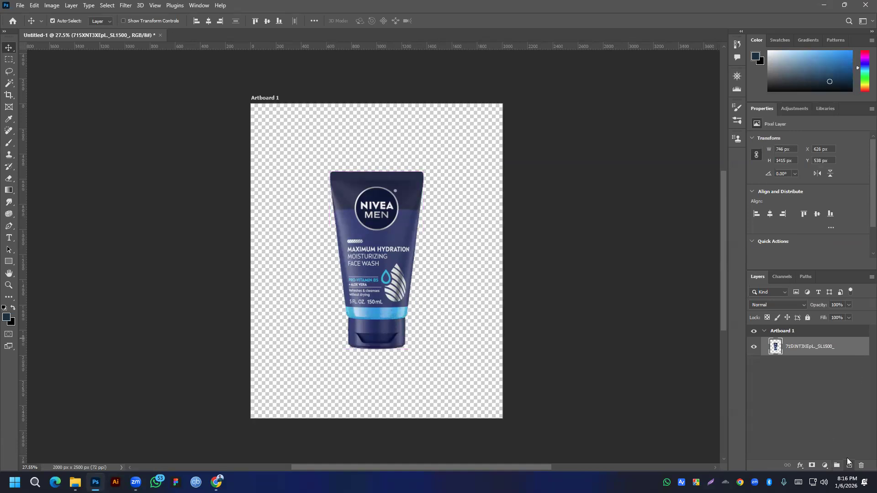
Step: Add a new empty layer and move it beneath the face wash image layer
{"action": "left_click", "coordinate": [849, 466]}
{"action": "left_click_drag", "start_coordinate": [827, 348], "coordinate": [825, 376]}
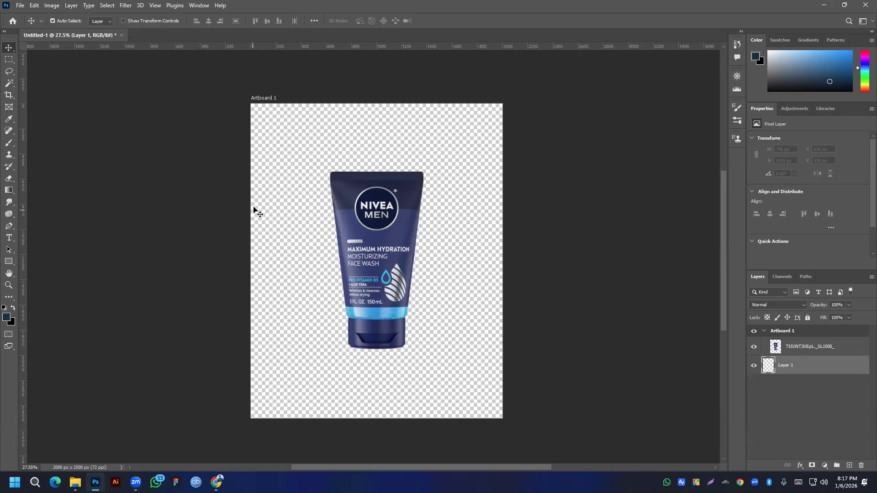
{"action": "right_click", "coordinate": [810, 371]}
{"action": "left_click", "coordinate": [795, 410]}
Step: Add a gradient fill layer beneath the tube and recolor both gradient color stops with blues sampled from the tube
{"action": "left_click", "coordinate": [824, 466]}
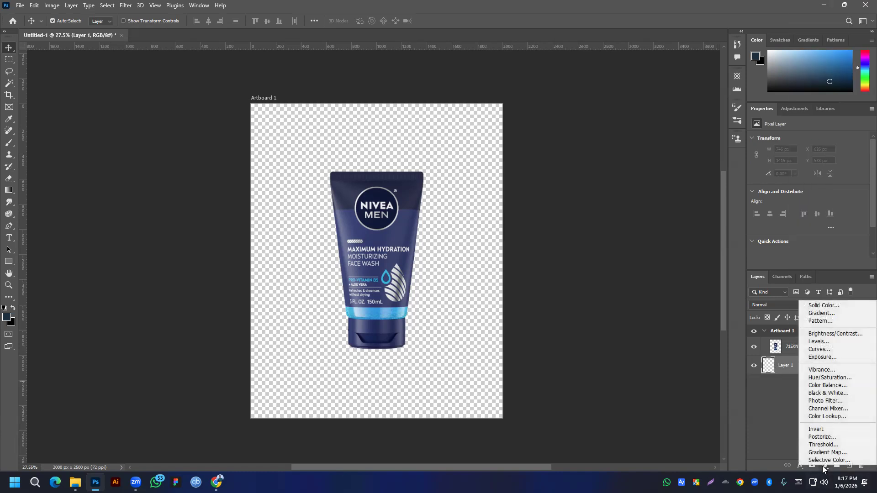
{"action": "left_click", "coordinate": [815, 313]}
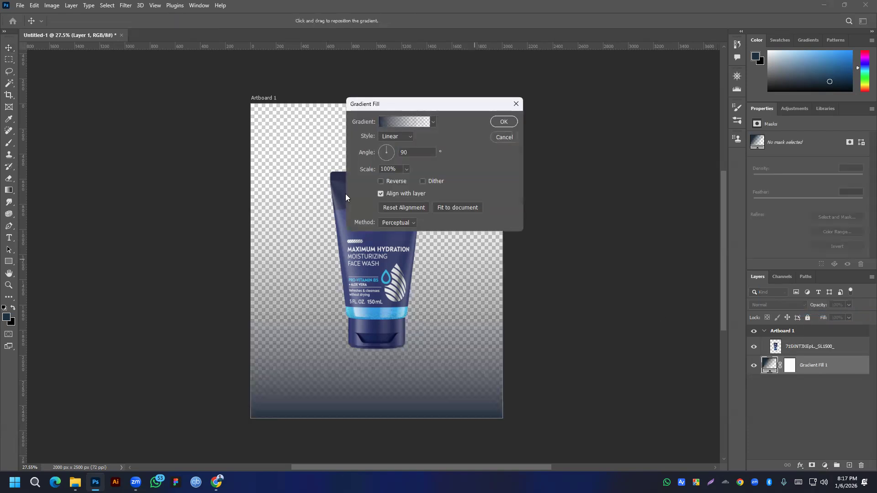
{"action": "left_click", "coordinate": [405, 121]}
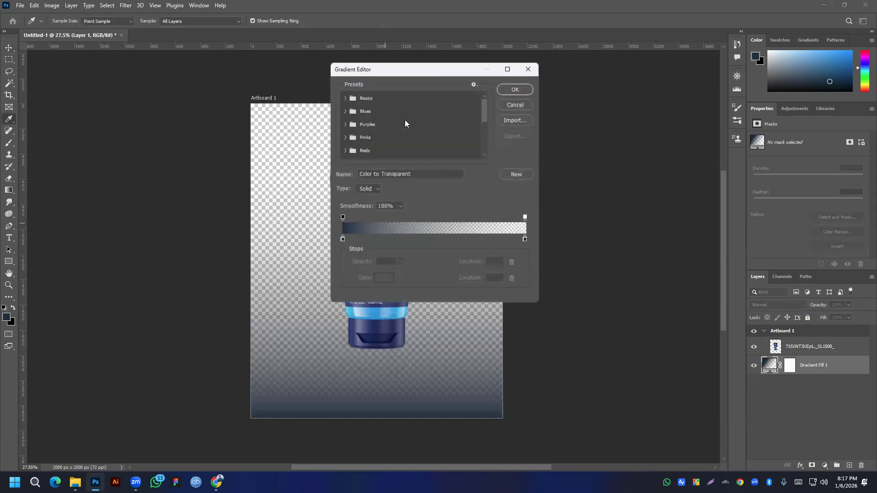
{"action": "left_click_drag", "start_coordinate": [417, 68], "coordinate": [677, 94]}
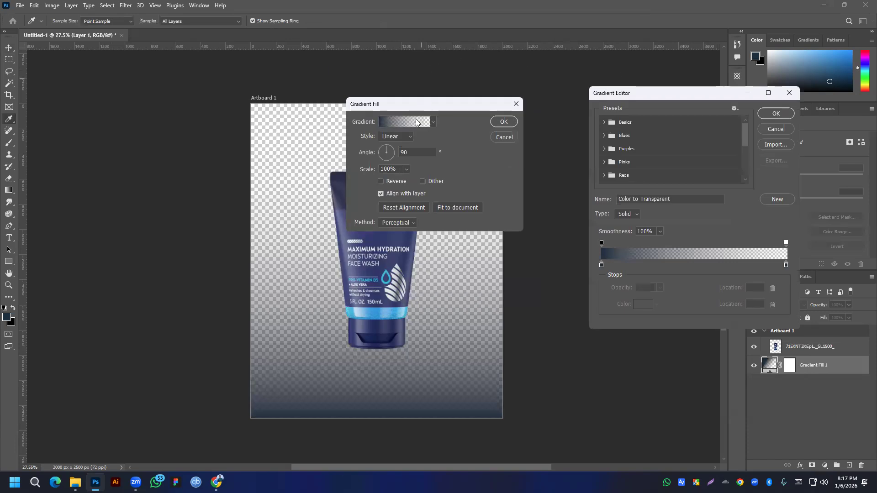
{"action": "left_click", "coordinate": [601, 265]}
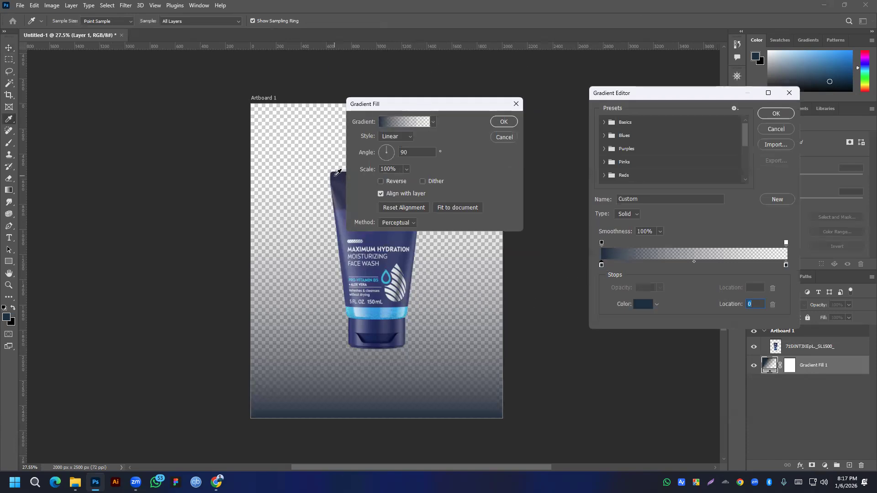
{"action": "left_click", "coordinate": [786, 265]}
{"action": "left_click", "coordinate": [362, 270]}
Step: Set the opacity of the gradient's end stop to 100% and accept the edited gradient
{"action": "left_click", "coordinate": [785, 242]}
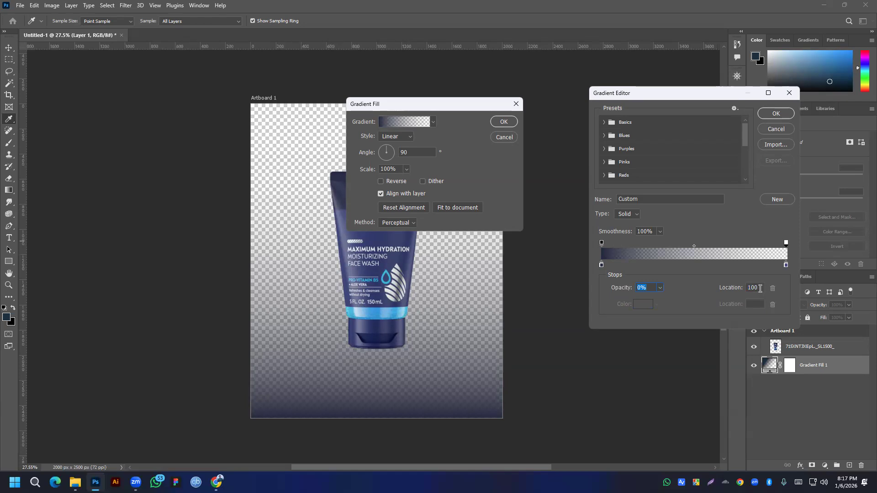
{"action": "type", "text": "100"}
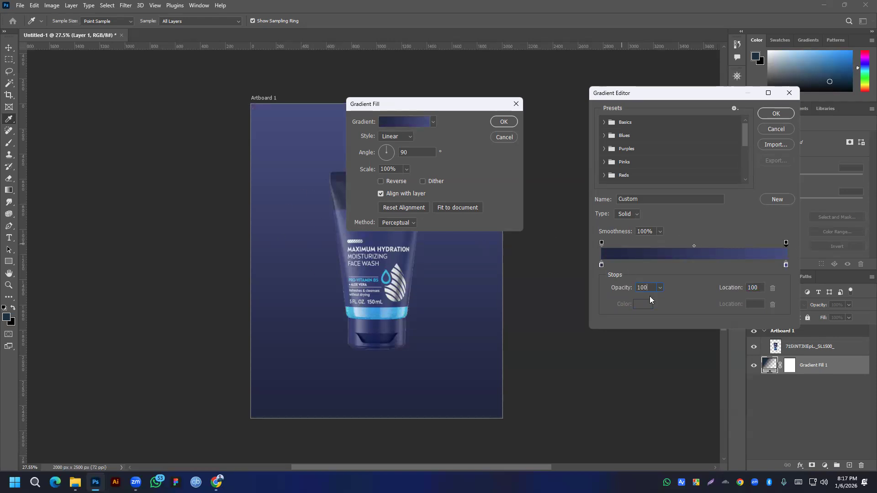
{"action": "left_click", "coordinate": [633, 216]}
{"action": "left_click", "coordinate": [633, 218]}
{"action": "left_click", "coordinate": [775, 114]}
Step: Set the gradient fill's style to Radial and reverse its colors so the lighter blue sits behind the tube
{"action": "left_click", "coordinate": [397, 137]}
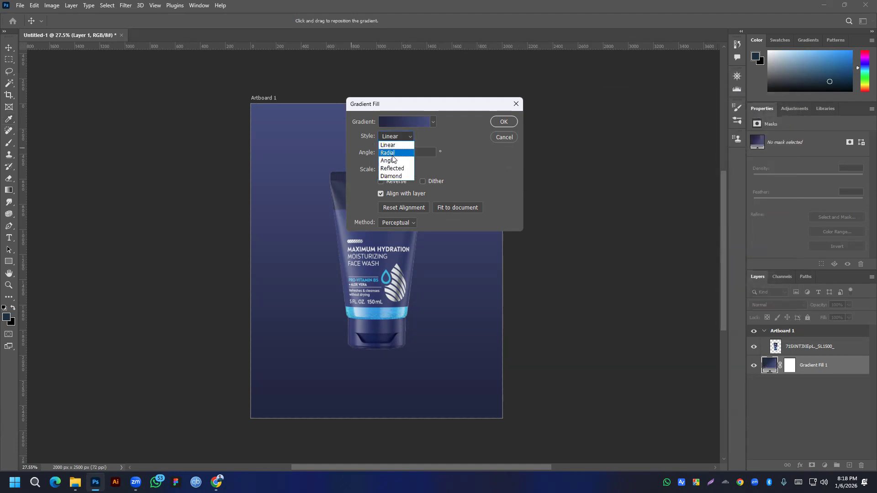
{"action": "left_click", "coordinate": [392, 153]}
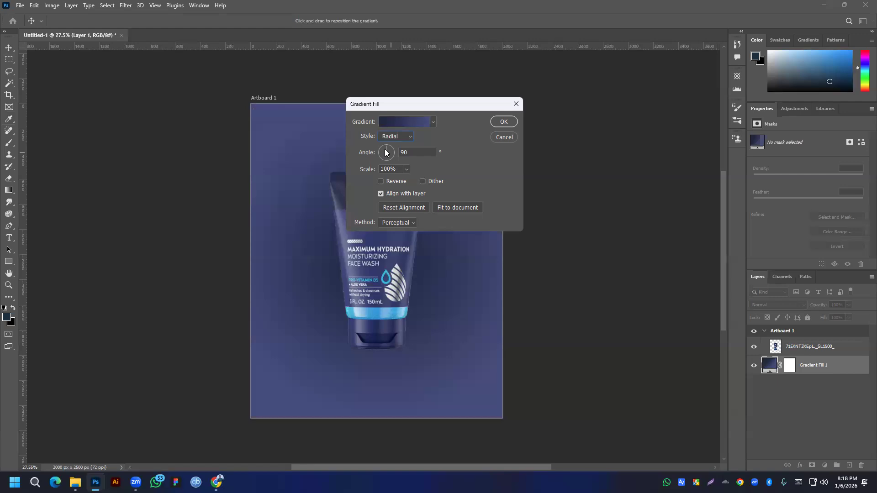
{"action": "left_click", "coordinate": [382, 181]}
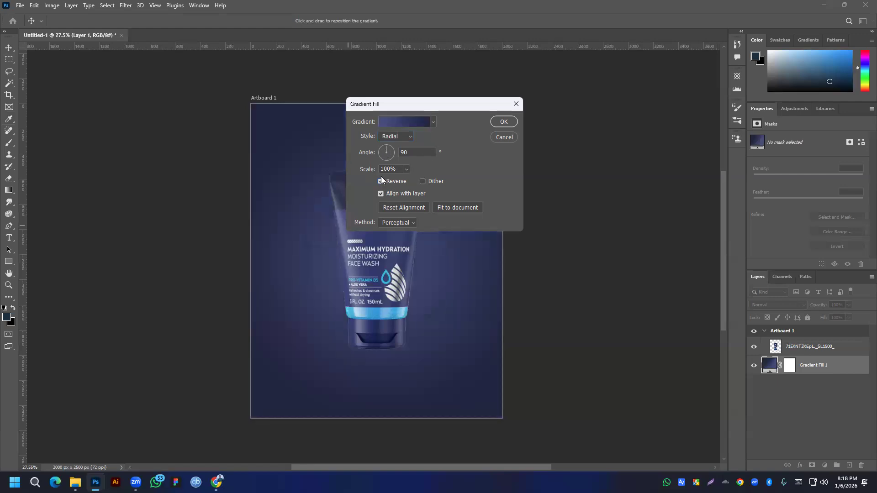
{"action": "left_click_drag", "start_coordinate": [445, 104], "coordinate": [670, 124]}
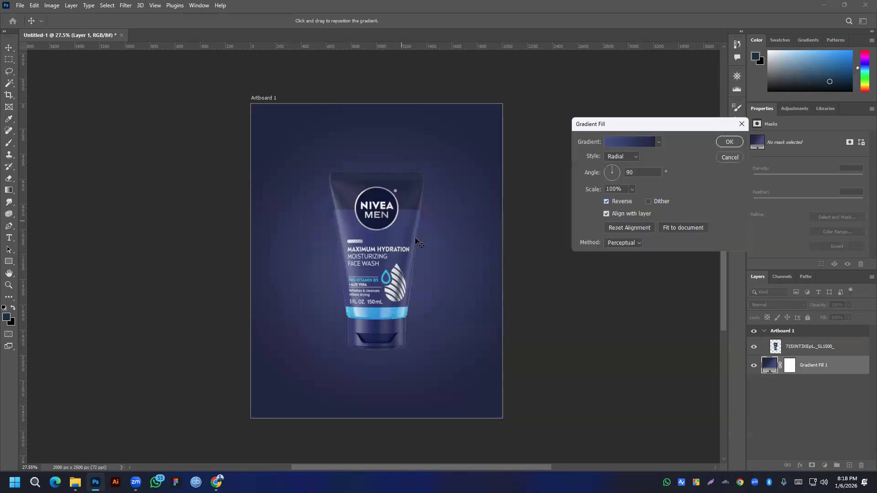
Step: Move both gradient color stops inward, placing the light stop at 77% with the midpoint at 59%, and accept the gradient fill
{"action": "left_click", "coordinate": [633, 140]}
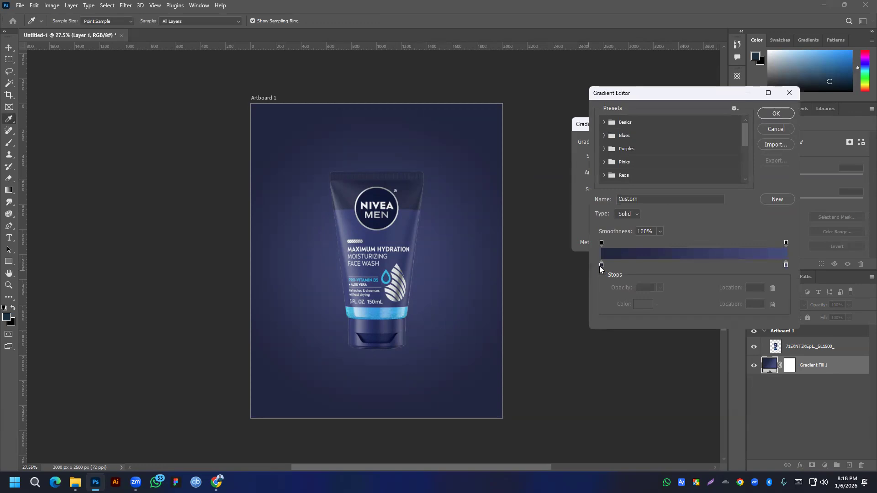
{"action": "left_click_drag", "start_coordinate": [600, 266], "coordinate": [625, 265]}
{"action": "left_click_drag", "start_coordinate": [785, 265], "coordinate": [766, 265]}
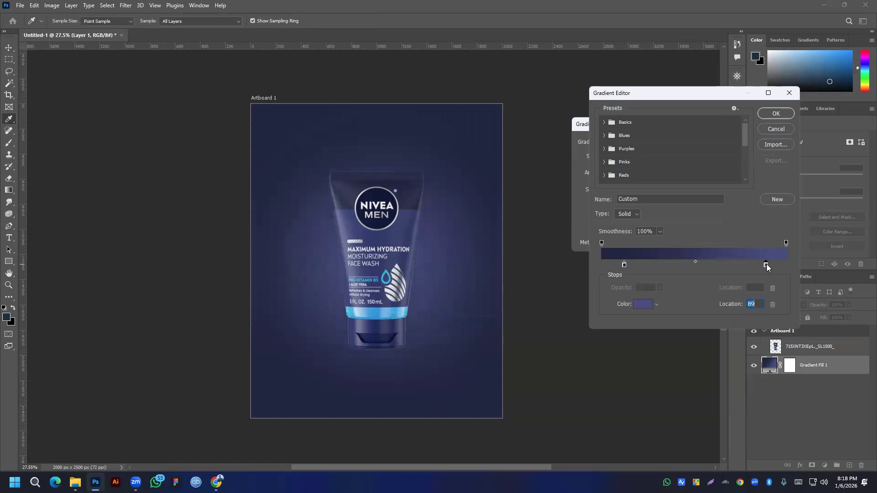
{"action": "left_click", "coordinate": [698, 264]}
{"action": "left_click_drag", "start_coordinate": [702, 264], "coordinate": [695, 311]}
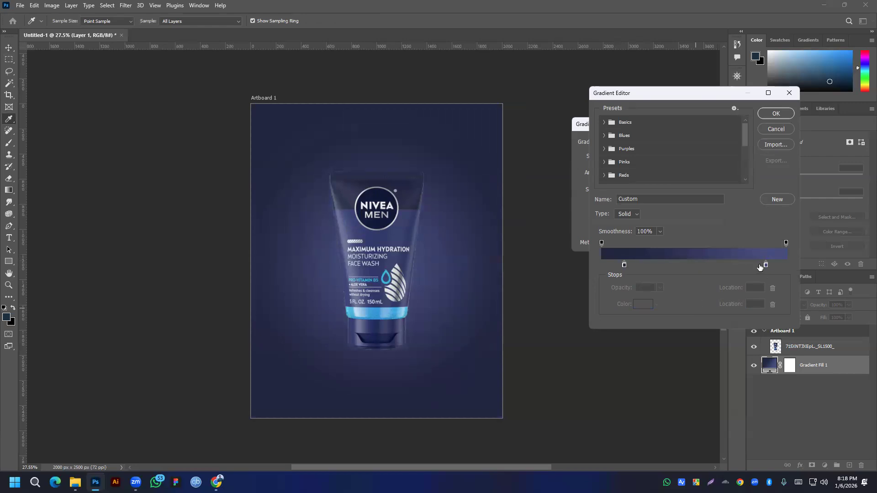
{"action": "left_click_drag", "start_coordinate": [766, 265], "coordinate": [744, 264]}
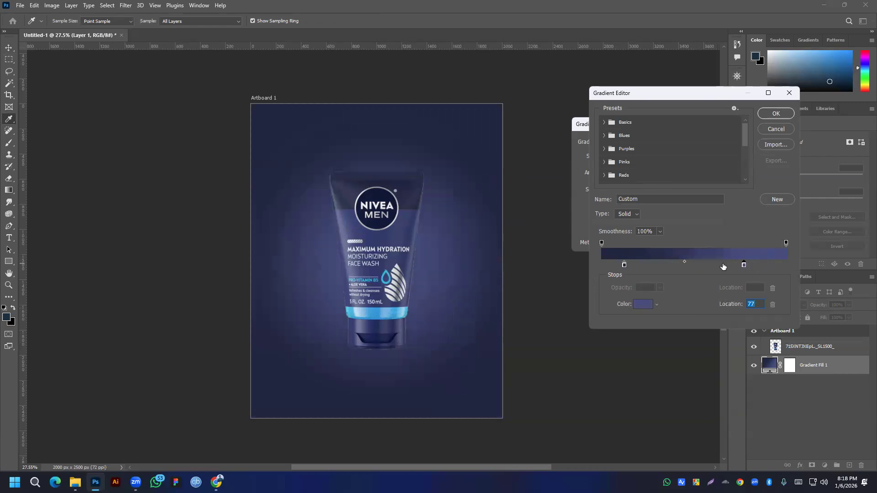
{"action": "left_click_drag", "start_coordinate": [684, 262], "coordinate": [696, 264]}
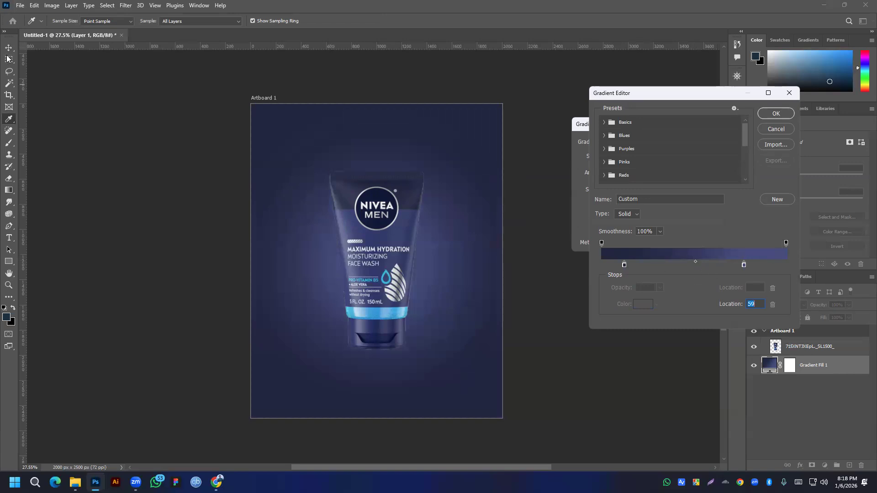
{"action": "left_click", "coordinate": [776, 114]}
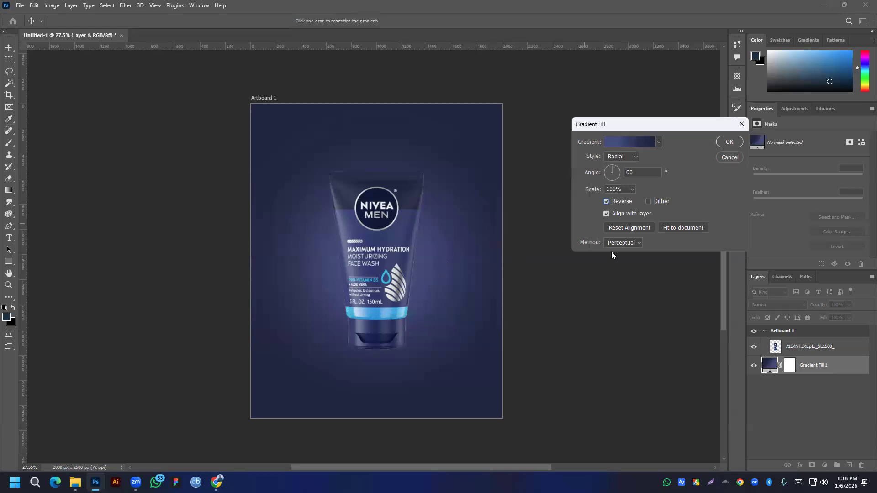
{"action": "left_click", "coordinate": [729, 141]}
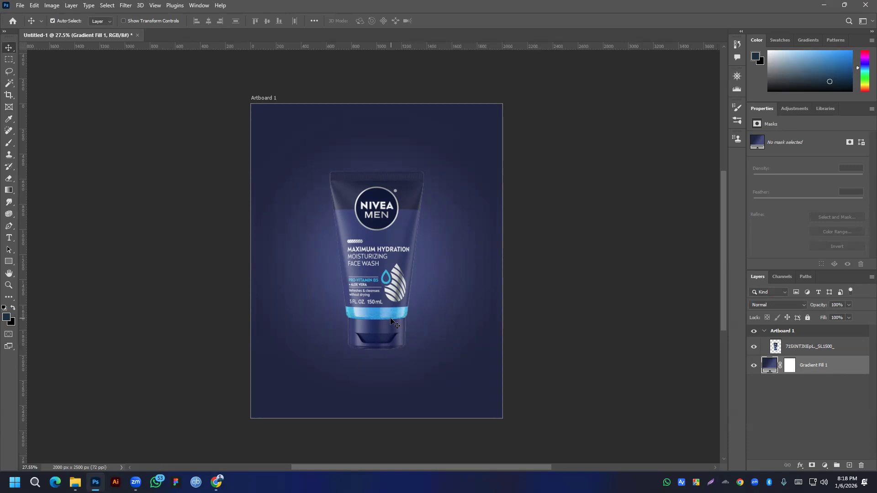
{"action": "left_click", "coordinate": [21, 7]}
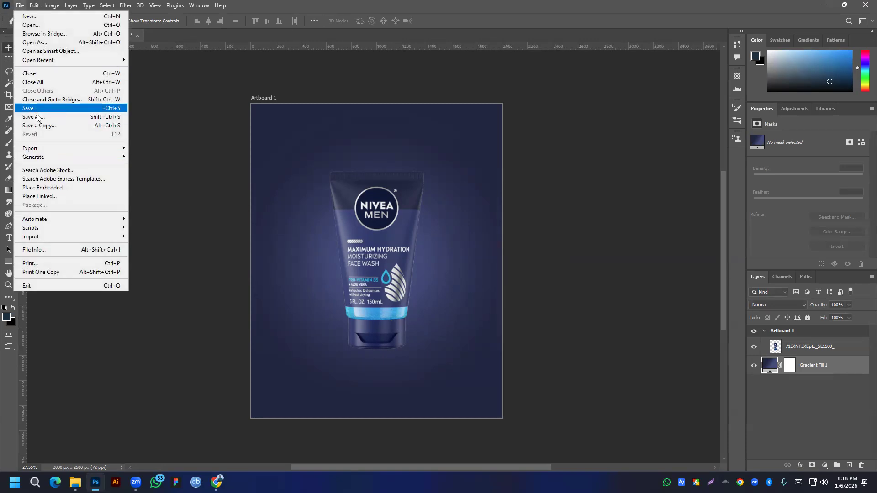
{"action": "left_click", "coordinate": [40, 188]}
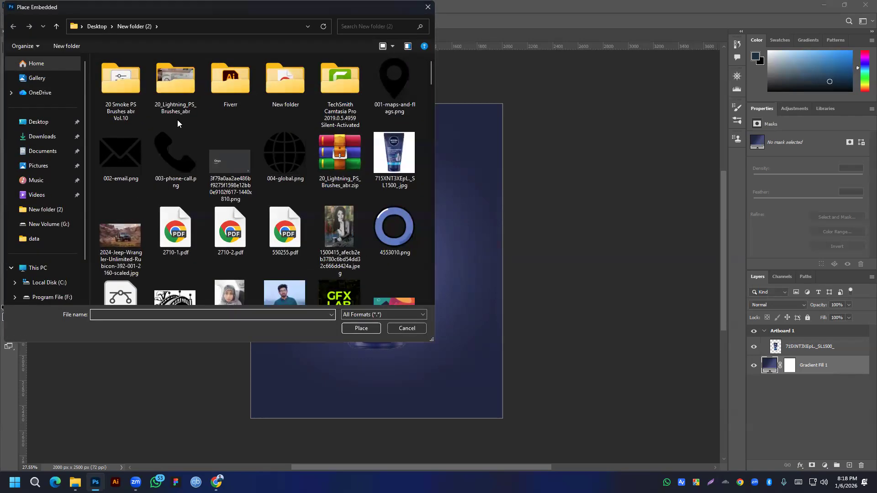
{"action": "scroll", "coordinate": [257, 146], "scroll_direction": "down", "scroll_amount": 5}
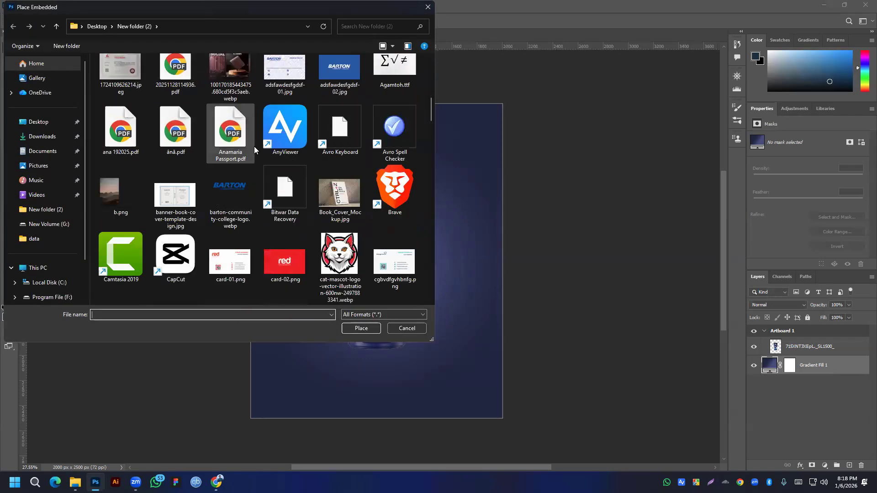
{"action": "scroll", "coordinate": [254, 146], "scroll_direction": "down", "scroll_amount": 2}
{"action": "scroll", "coordinate": [254, 148], "scroll_direction": "down", "scroll_amount": 10}
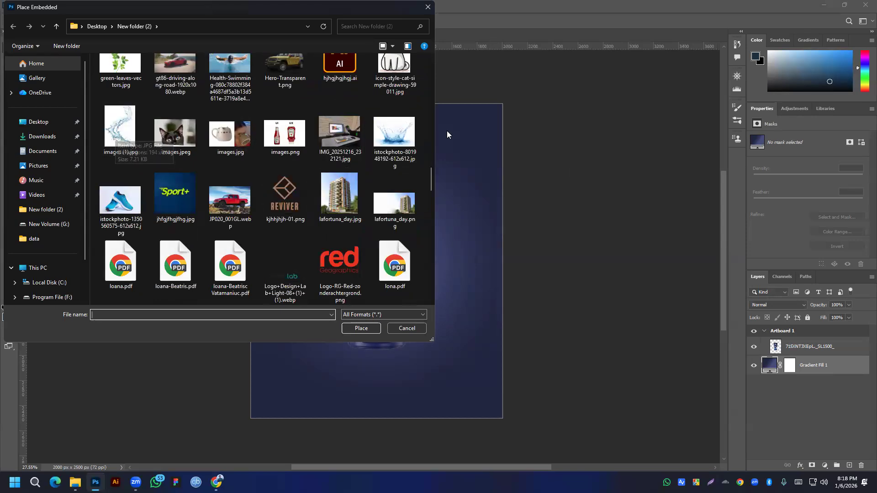
{"action": "double_click", "coordinate": [397, 137]}
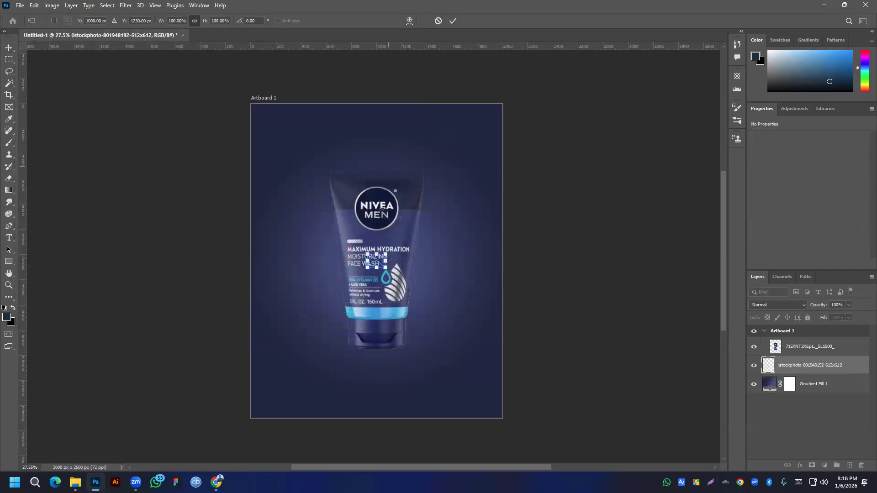
Step: Enlarge the splash image to about 1444 x 1036 px and position it around the tube's lower part
{"action": "left_click_drag", "start_coordinate": [386, 270], "coordinate": [463, 361]}
{"action": "left_click_drag", "start_coordinate": [414, 313], "coordinate": [422, 363]}
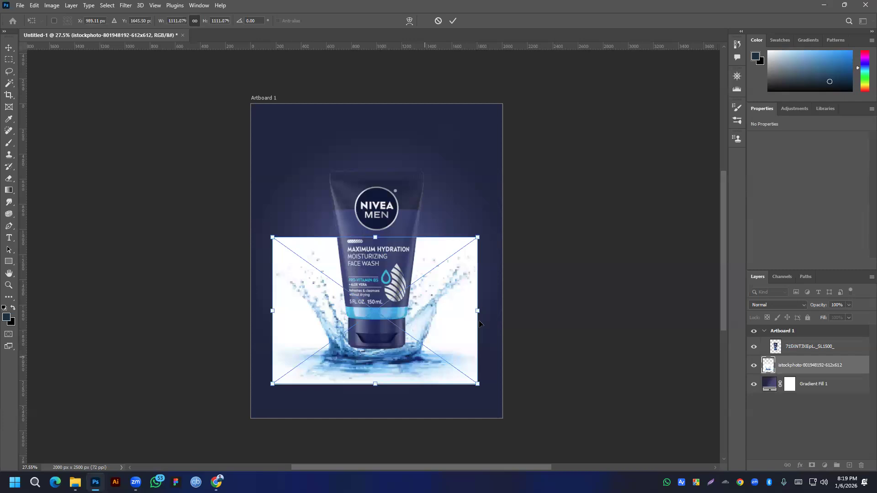
{"action": "left_click_drag", "start_coordinate": [475, 380], "coordinate": [463, 372]}
Step: Commit the splash placement and move its layer above the face wash tube layer
{"action": "left_click_drag", "start_coordinate": [813, 364], "coordinate": [805, 344]}
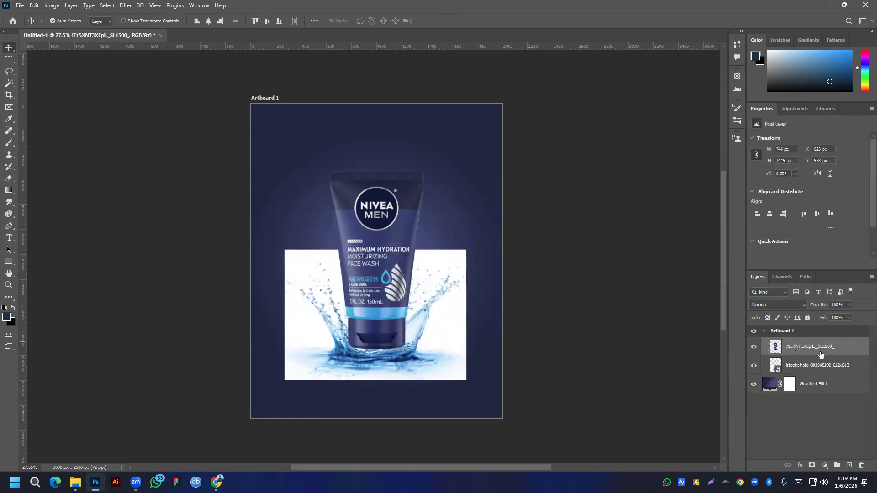
{"action": "left_click", "coordinate": [776, 351], "text": "ctrl"}
{"action": "left_click_drag", "start_coordinate": [819, 372], "coordinate": [810, 348]}
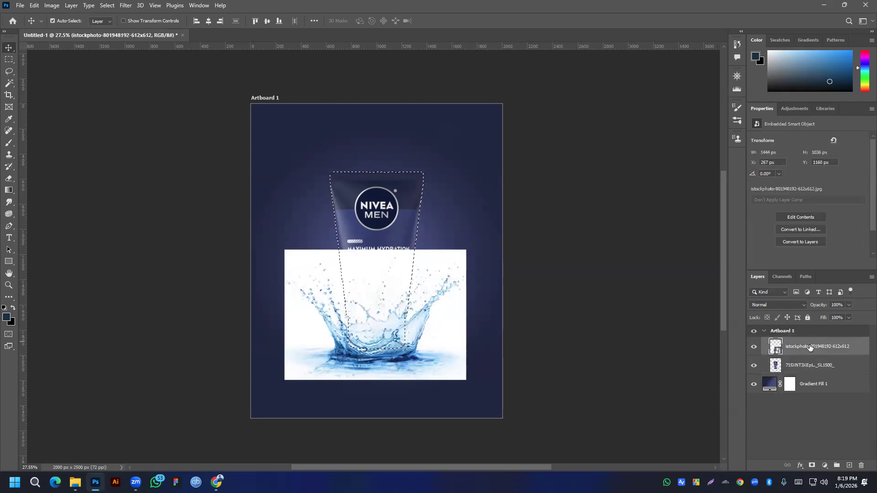
Step: Select and copy the splash image's pixels, clear the selection and hide the splash layer
{"action": "left_click", "coordinate": [776, 348], "text": "ctrl"}
{"action": "key", "text": "ctrl+d"}
{"action": "left_click", "coordinate": [754, 347]}
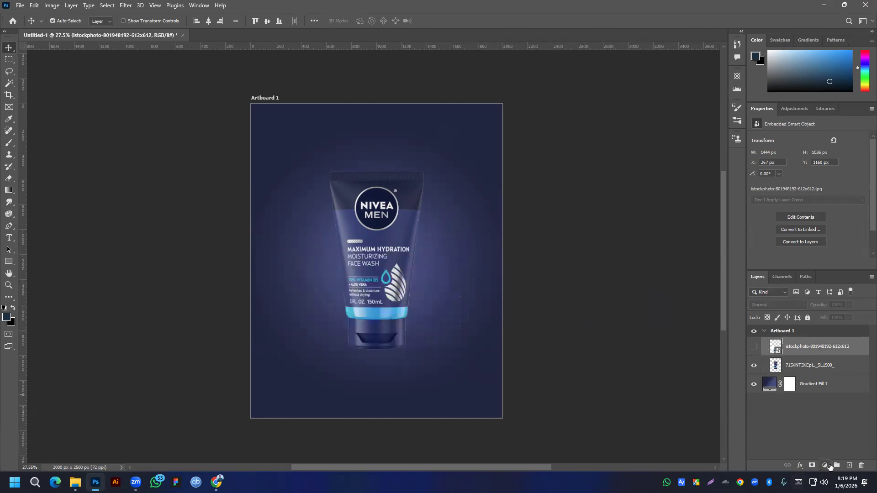
Step: Add a new empty layer above the splash layer, give it a layer mask and make the mask active
{"action": "left_click", "coordinate": [849, 466]}
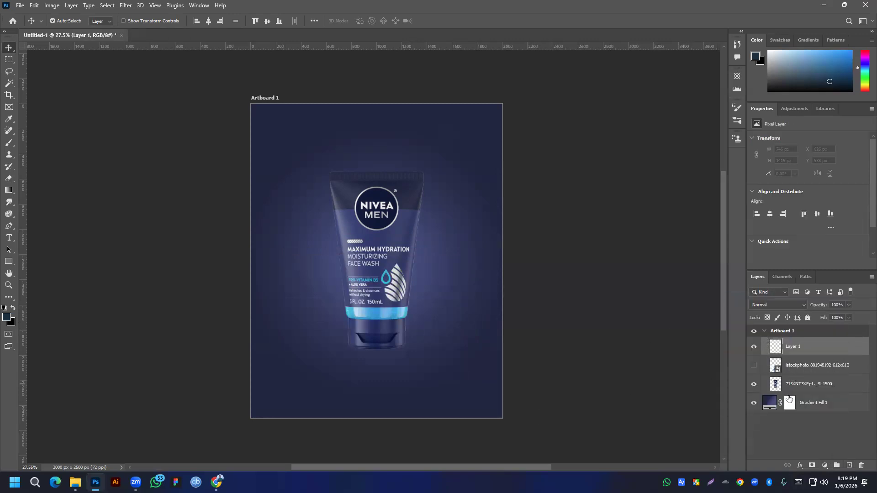
{"action": "left_click", "coordinate": [813, 465]}
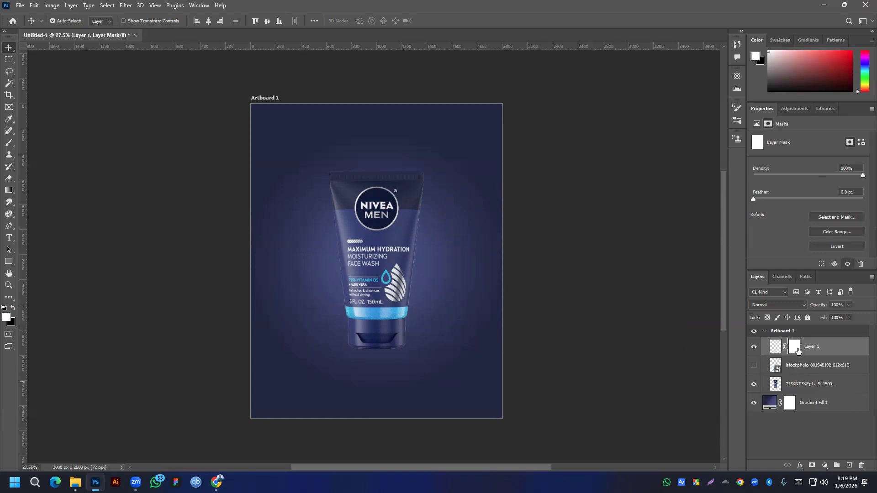
{"action": "left_click", "coordinate": [775, 349]}
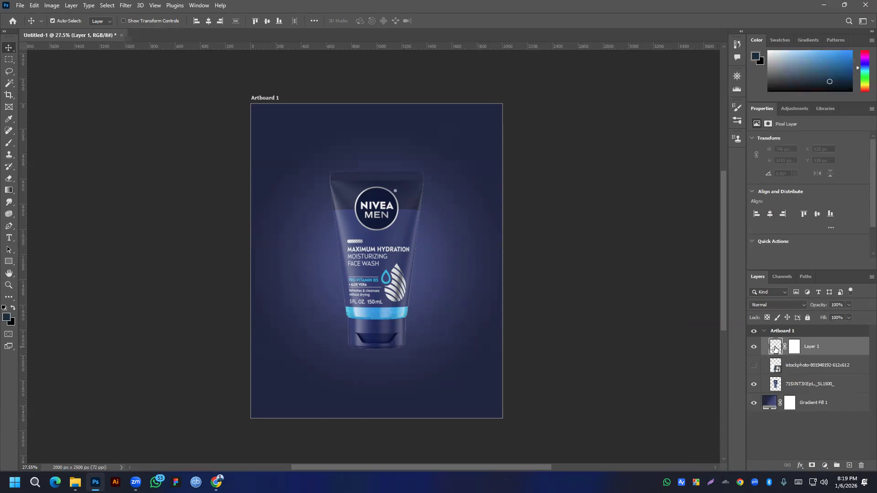
{"action": "left_click", "coordinate": [795, 348]}
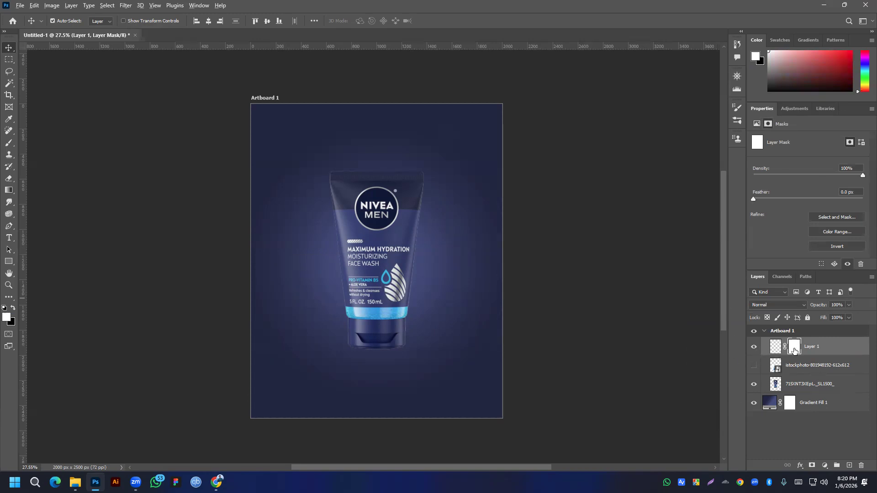
{"action": "left_click_drag", "start_coordinate": [794, 351], "coordinate": [796, 353]}
{"action": "key", "text": "ctrl+d"}
Step: Show the new layer's mask on the canvas, paste the copied splash into it and clear the selection
{"action": "left_click", "coordinate": [794, 347], "text": "alt"}
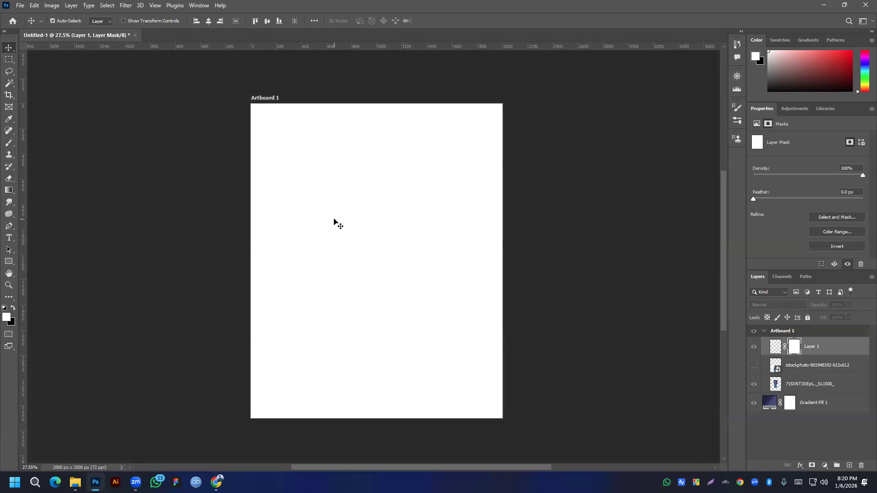
{"action": "key", "text": "ctrl"}
{"action": "key", "text": "ctrl+v"}
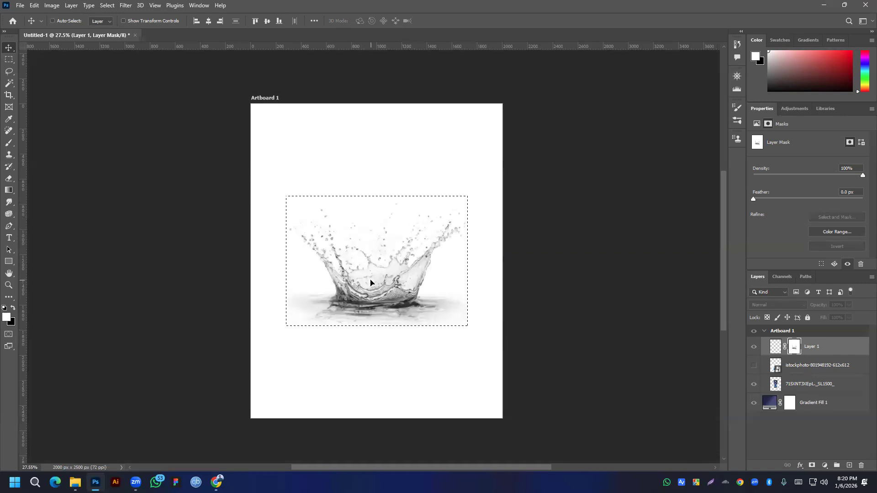
{"action": "key", "text": "ctrl+d"}
Step: Invert the layer mask containing the splash, return to the layer's contents and hide the tube layer
{"action": "left_click", "coordinate": [775, 348]}
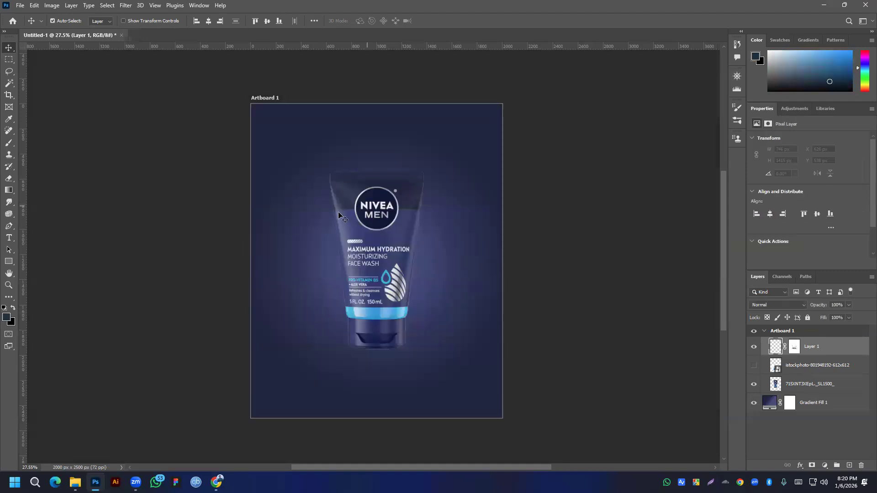
{"action": "left_click", "coordinate": [794, 351], "text": "alt"}
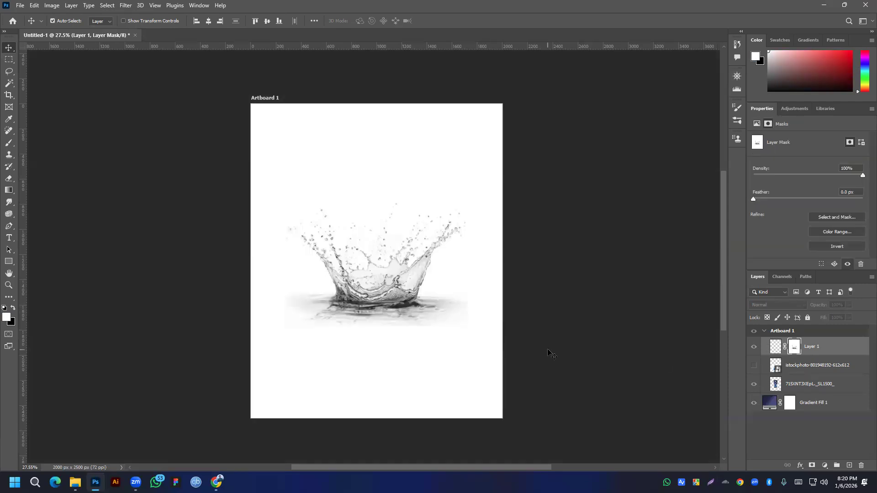
{"action": "key", "text": "ctrl+i"}
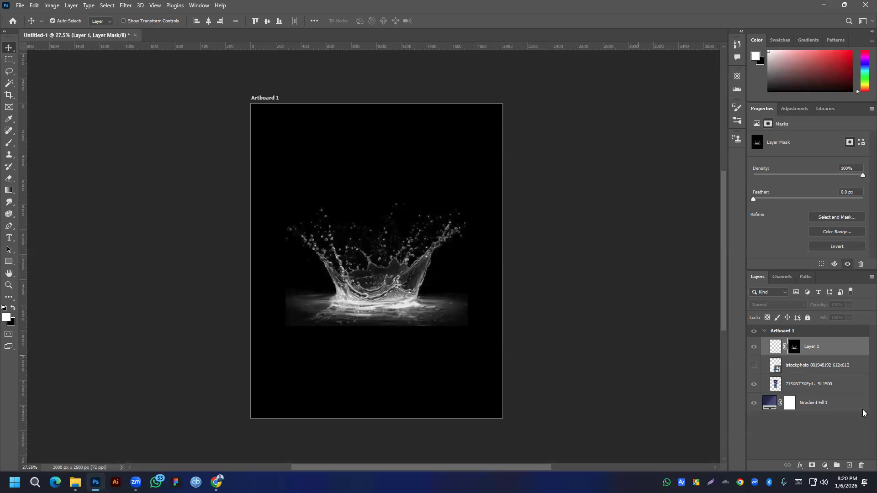
{"action": "left_click", "coordinate": [777, 350]}
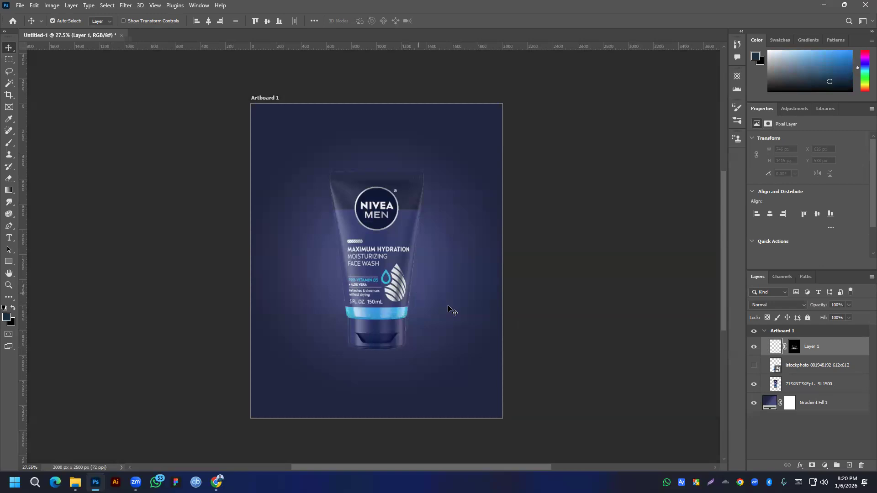
{"action": "left_click", "coordinate": [754, 385]}
{"action": "left_click", "coordinate": [754, 385]}
Step: Undo the tube's hiding, the mask inversion and the pasted splash, and delete the masked Layer 1
{"action": "key", "text": "ctrl+z"}
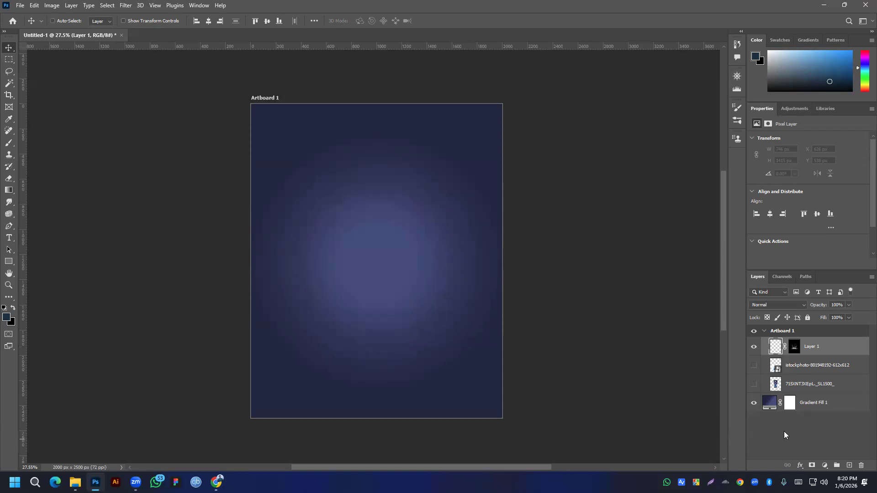
{"action": "key", "text": "ctrl+z"}
{"action": "key", "text": "ctrl+z"}
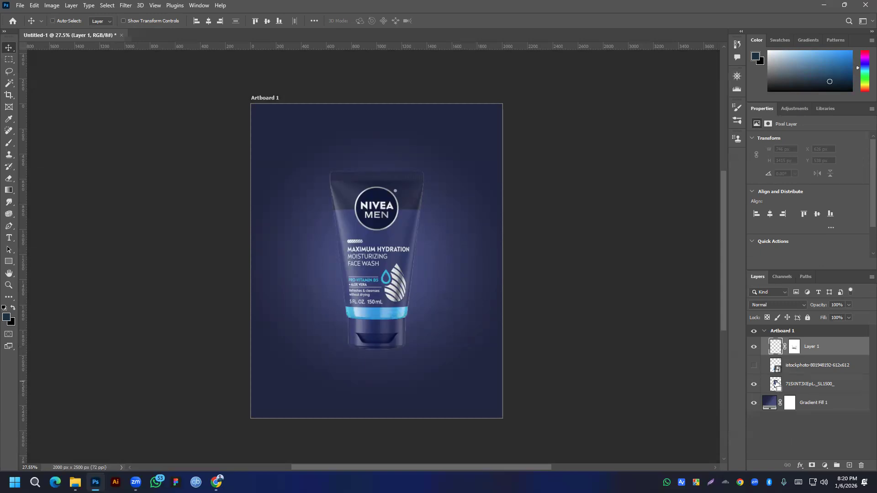
{"action": "left_click", "coordinate": [777, 383], "text": "ctrl"}
{"action": "key", "text": "ctrl+z"}
{"action": "key", "text": "ctrl+v"}
{"action": "key", "text": "ctrl+z"}
{"action": "left_click", "coordinate": [861, 465]}
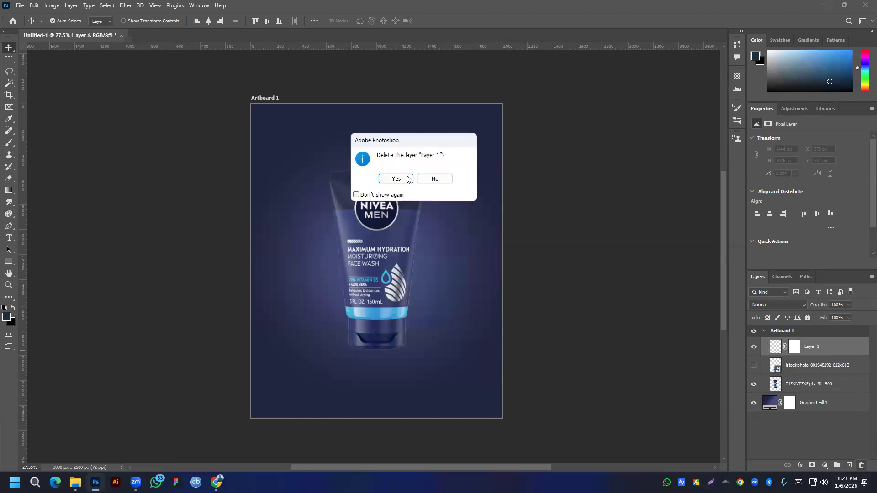
{"action": "left_click", "coordinate": [408, 179]}
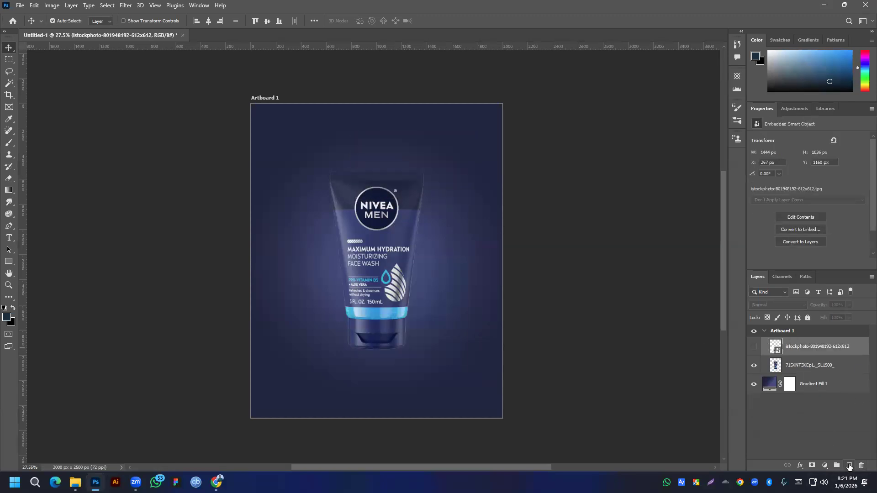
Step: Add a Solid Color fill layer above the hidden splash layer and set its colour to ffffff
{"action": "left_click", "coordinate": [849, 465]}
{"action": "left_click", "coordinate": [824, 466]}
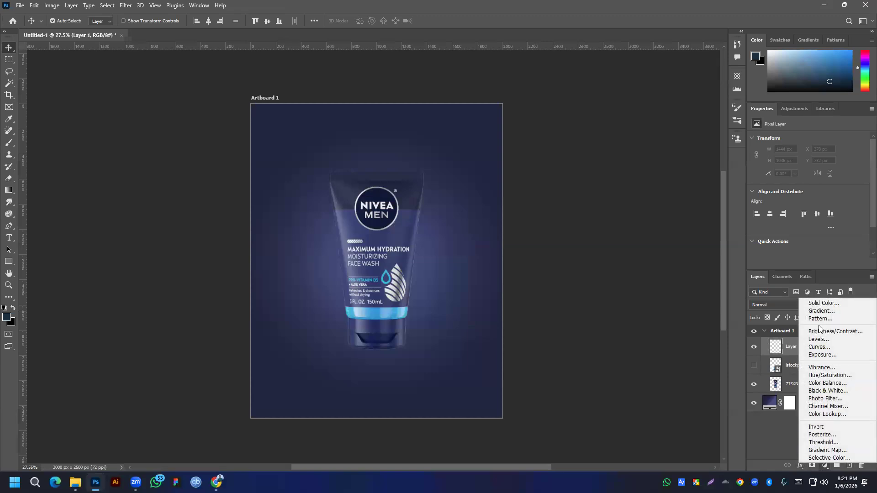
{"action": "left_click", "coordinate": [820, 304]}
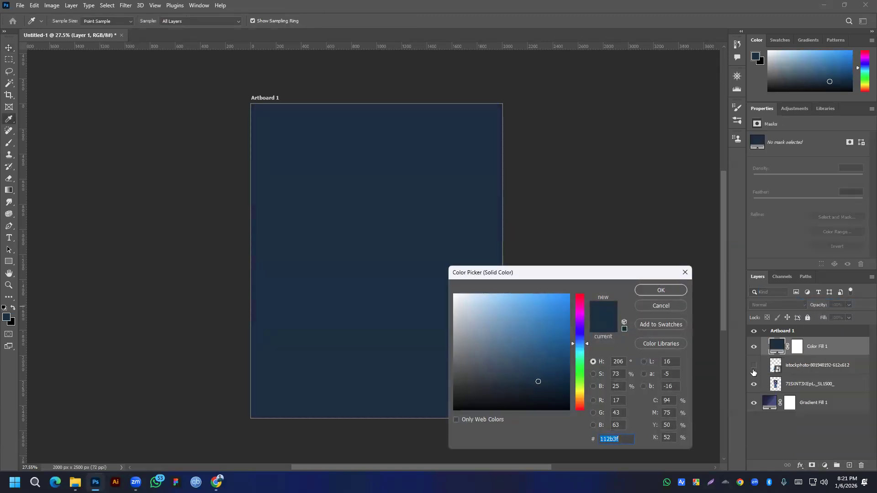
{"action": "left_click", "coordinate": [667, 288]}
{"action": "double_click", "coordinate": [775, 348]}
{"action": "type", "text": "ffffff"}
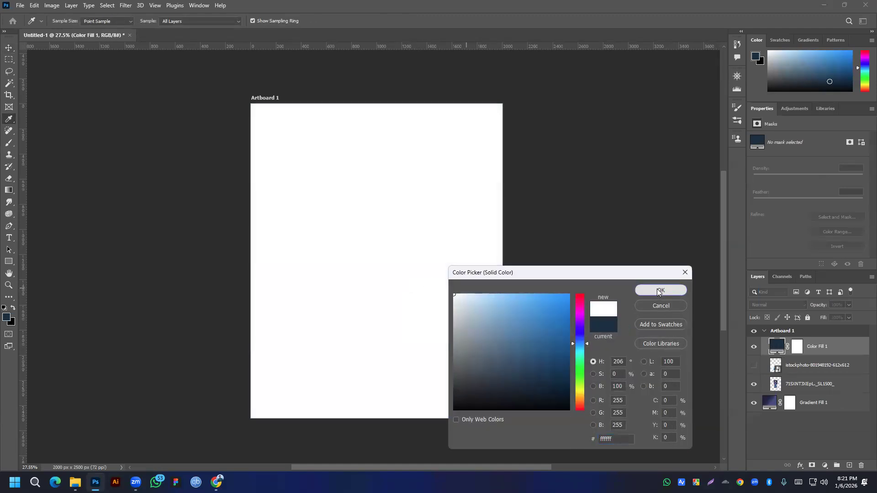
{"action": "left_click", "coordinate": [661, 290]}
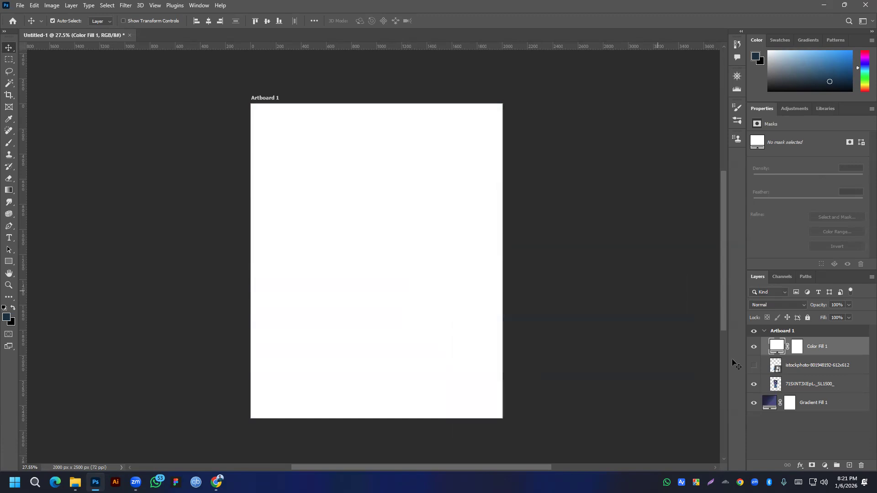
Step: Paste the copied splash into the white fill layer's mask, clear the selection, invert the mask and return to the layer's contents
{"action": "left_click", "coordinate": [798, 347], "text": "alt"}
{"action": "key", "text": "ctrl+v"}
{"action": "key", "text": "ctrl+d"}
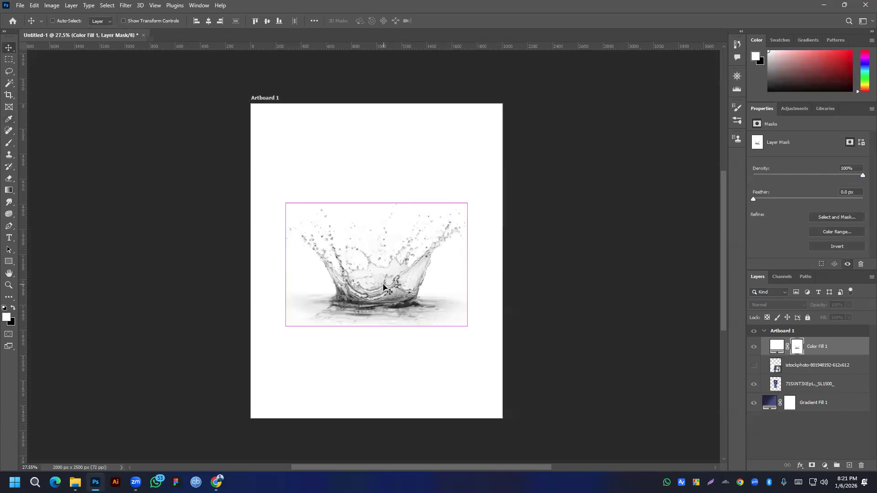
{"action": "key", "text": "ctrl+i"}
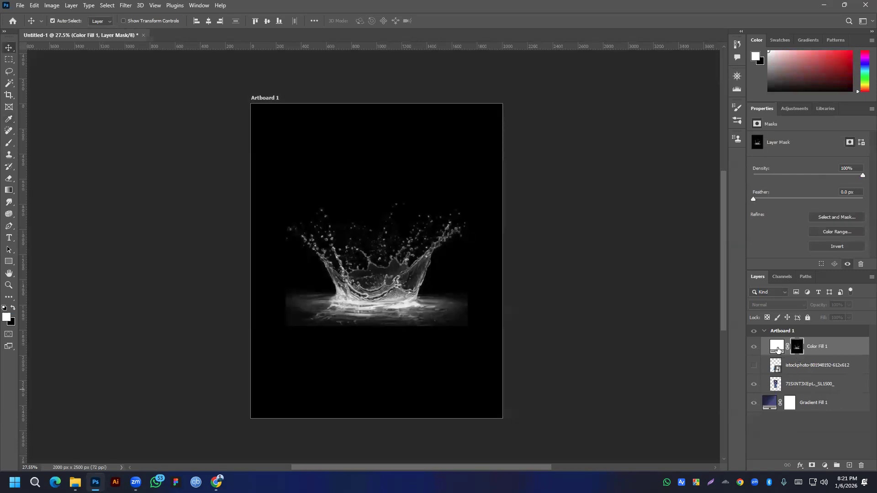
{"action": "left_click", "coordinate": [774, 349]}
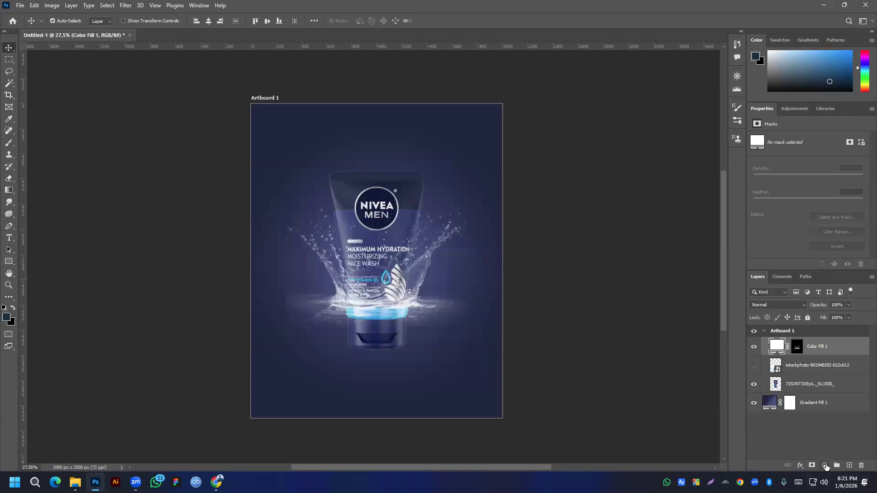
Step: Check the fill layer's mask on the canvas, return to the composite and move the masked splash down around the tube's cap
{"action": "left_click", "coordinate": [826, 466]}
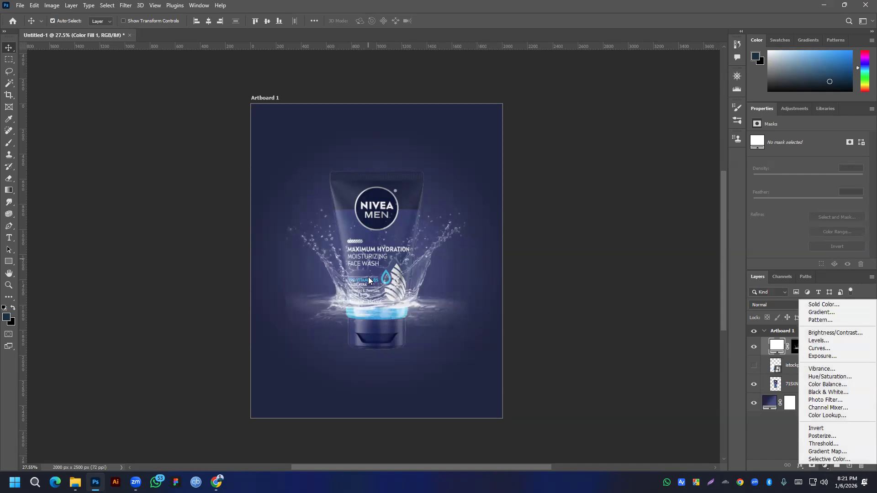
{"action": "left_click", "coordinate": [796, 350]}
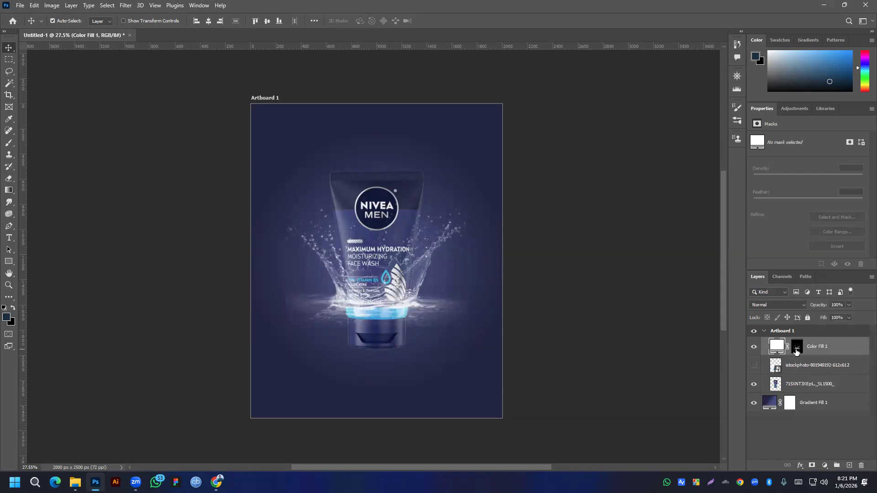
{"action": "left_click", "coordinate": [797, 350], "text": "alt"}
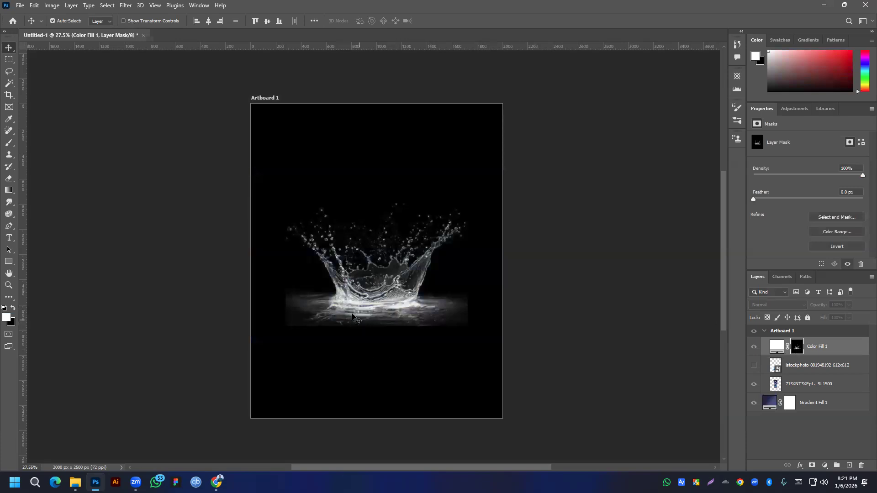
{"action": "left_click", "coordinate": [755, 366]}
{"action": "left_click", "coordinate": [774, 347]}
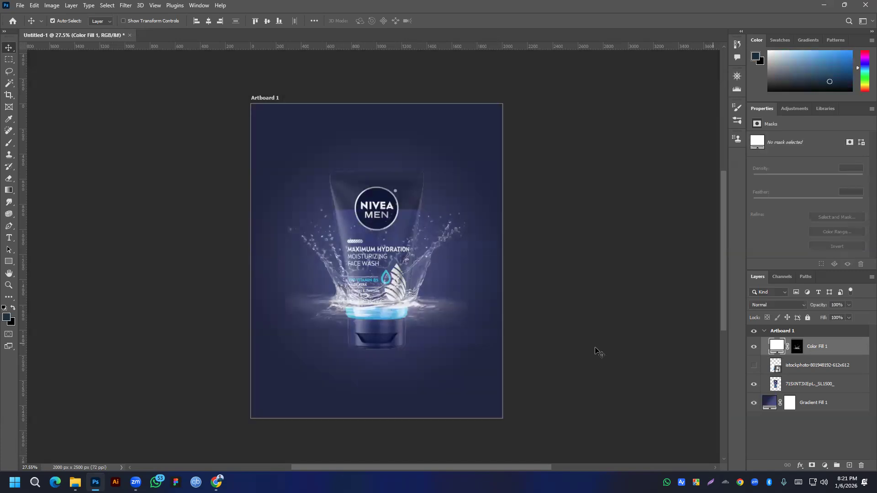
{"action": "left_click_drag", "start_coordinate": [373, 298], "coordinate": [390, 343]}
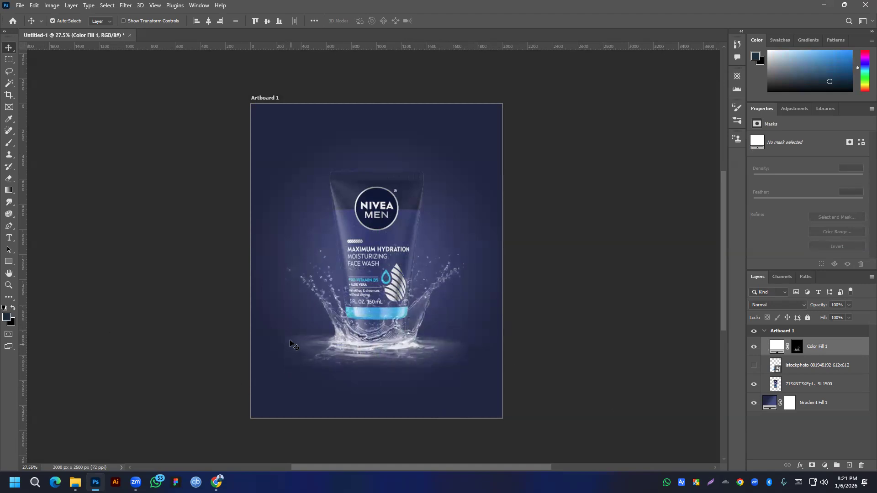
Step: Activate the splash fill layer's mask and set up the Brush tool with black as the foreground colour
{"action": "left_click", "coordinate": [3, 309]}
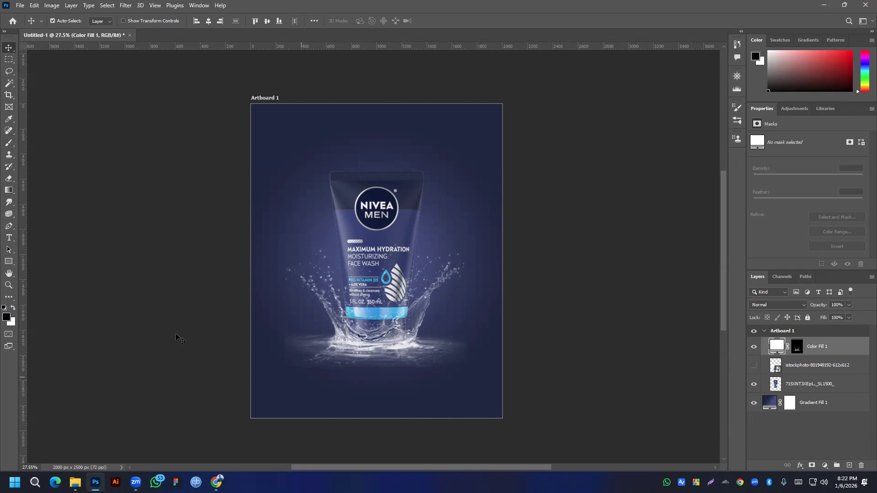
{"action": "left_click", "coordinate": [9, 143]}
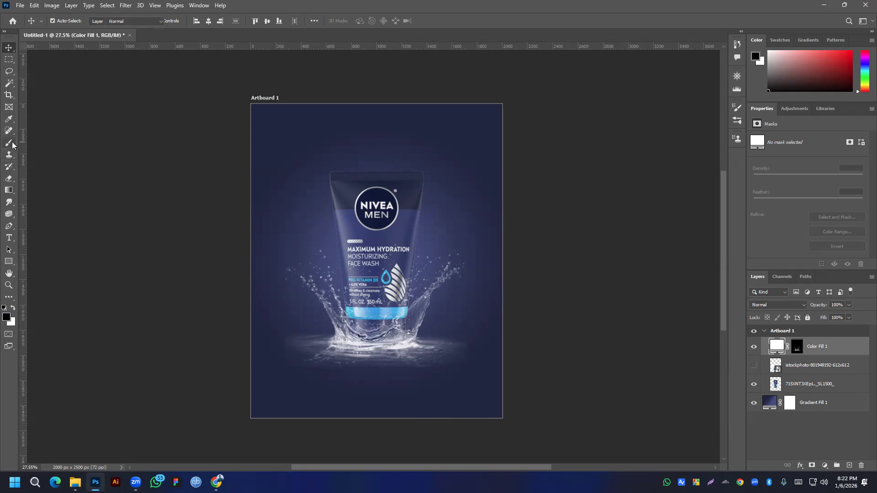
{"action": "left_click", "coordinate": [796, 351]}
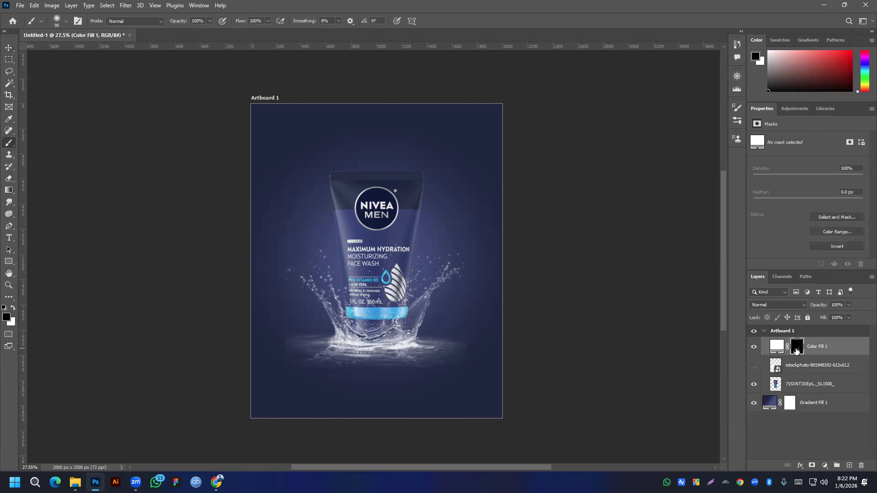
{"action": "key", "text": "x"}
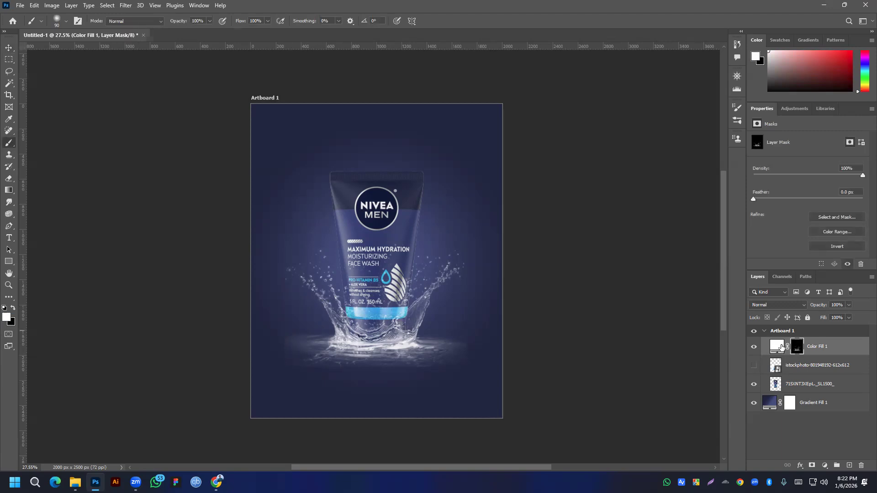
{"action": "left_click", "coordinate": [13, 308]}
Step: Try painting black over the water surface below the splash on the mask and undo the stroke
{"action": "mouse_move", "coordinate": [290, 343]}
{"action": "left_mouse_down"}
{"action": "mouse_move", "coordinate": [287, 363]}
{"action": "mouse_move", "coordinate": [299, 379]}
{"action": "mouse_move", "coordinate": [441, 360]}
{"action": "left_mouse_up"}
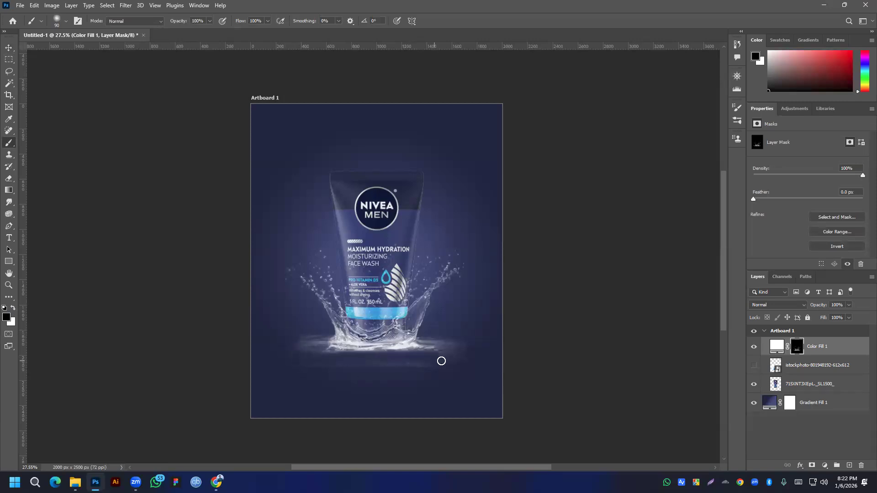
{"action": "key", "text": "ctrl+z"}
{"action": "key", "text": "ctrl+z"}
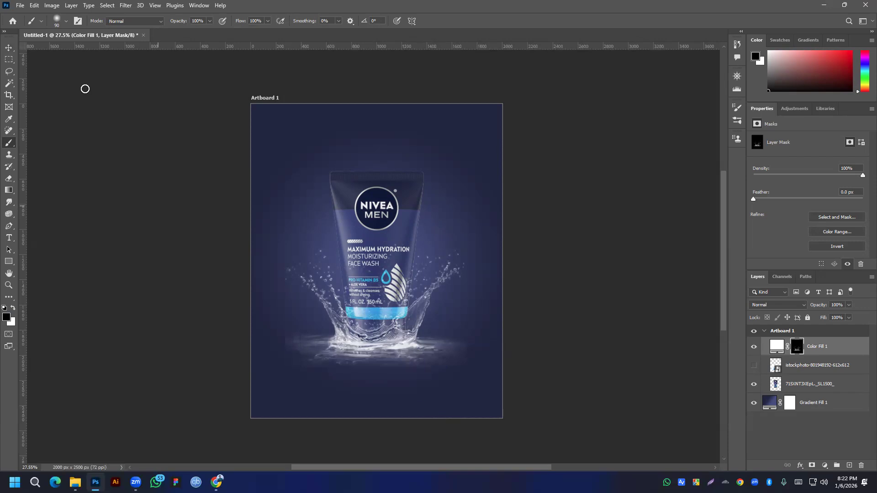
Step: Fade the outer edges of the splash's water surface with black on the mask, using a 600 px brush at 50% opacity and flow
{"action": "left_click_drag", "start_coordinate": [268, 21], "coordinate": [246, 29]}
{"action": "left_click", "coordinate": [209, 20]}
{"action": "left_click_drag", "start_coordinate": [189, 31], "coordinate": [188, 30]}
{"action": "key", "text": "bracketright"}
{"action": "key", "text": "bracketright"}
{"action": "key", "text": "bracketright"}
{"action": "key", "text": "bracketright"}
{"action": "key", "text": "bracketright"}
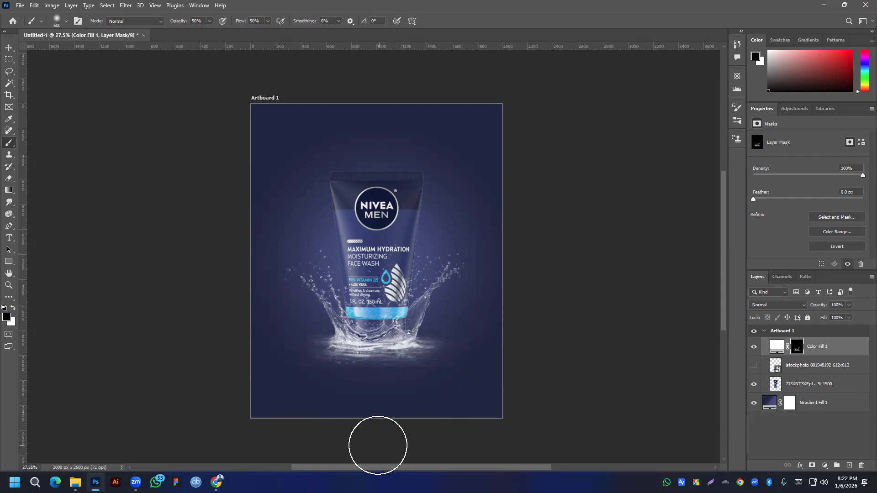
Step: Try painting white on the splash mask around the water surface, undo the stroke and restore black as the foreground colour
{"action": "left_click", "coordinate": [13, 309]}
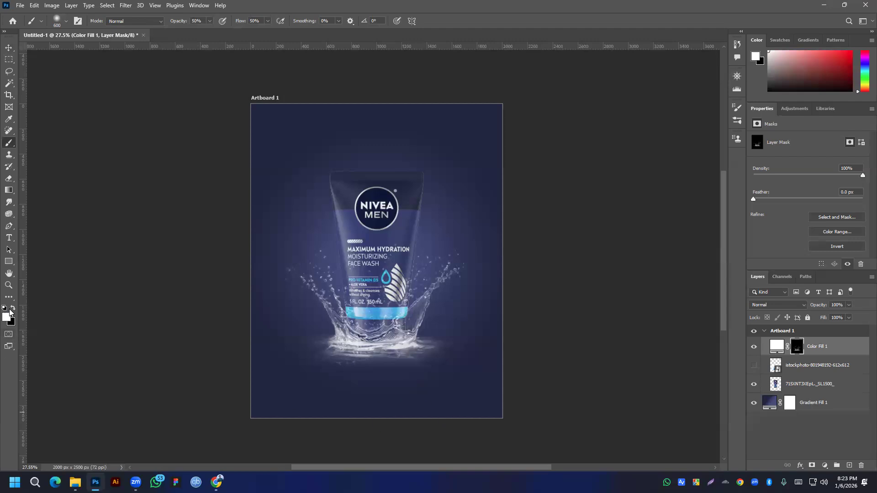
{"action": "mouse_move", "coordinate": [445, 321]}
{"action": "left_mouse_down"}
{"action": "mouse_move", "coordinate": [471, 358]}
{"action": "mouse_move", "coordinate": [429, 376]}
{"action": "mouse_move", "coordinate": [369, 381]}
{"action": "mouse_move", "coordinate": [327, 359]}
{"action": "mouse_move", "coordinate": [487, 361]}
{"action": "left_mouse_up"}
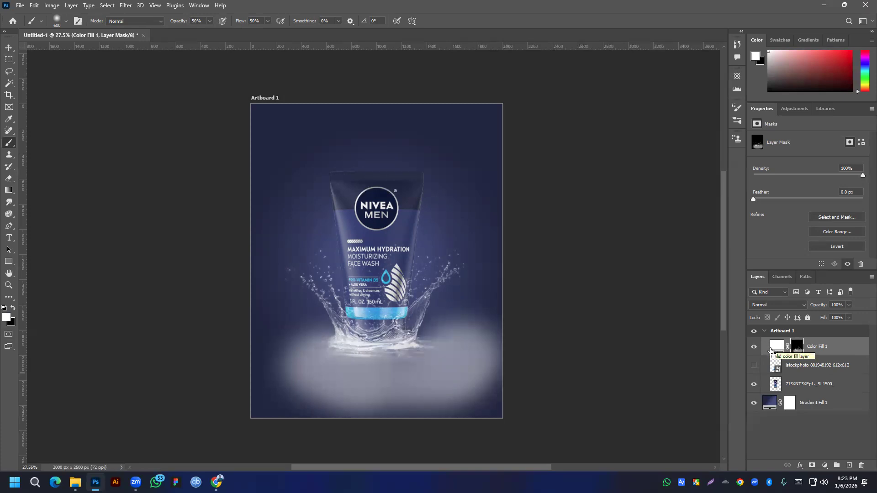
{"action": "key", "text": "ctrl+z"}
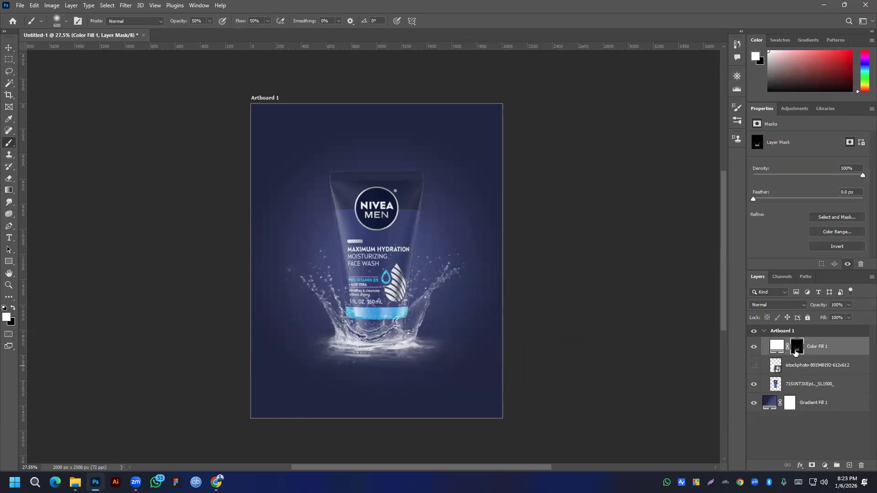
{"action": "left_click", "coordinate": [13, 310]}
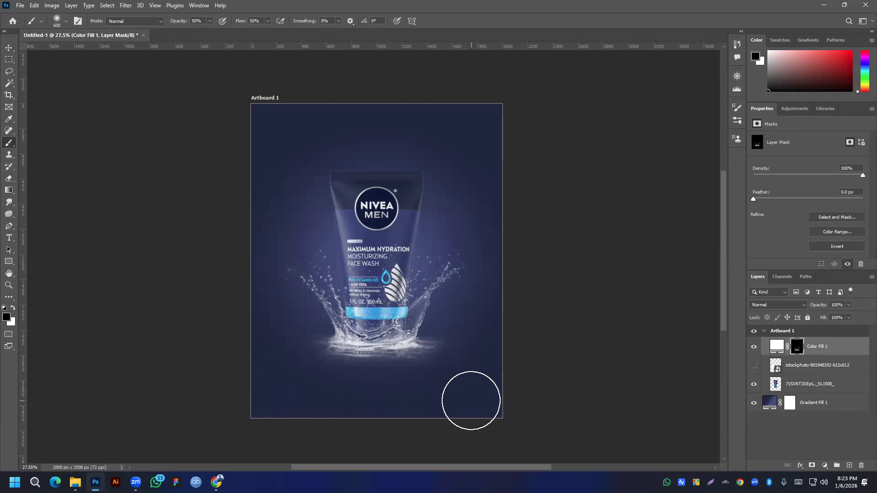
Step: Move the splash and the tube down towards the artboard's lower edge, keeping the splash around the cap, and select the splash layer
{"action": "left_click", "coordinate": [9, 48]}
{"action": "left_click_drag", "start_coordinate": [382, 355], "coordinate": [380, 388]}
{"action": "left_click_drag", "start_coordinate": [374, 268], "coordinate": [373, 299]}
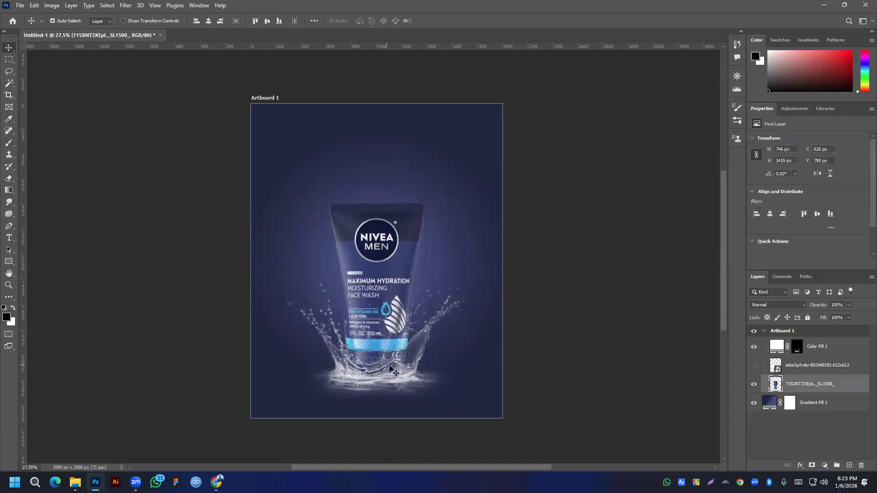
{"action": "left_click", "coordinate": [391, 378]}
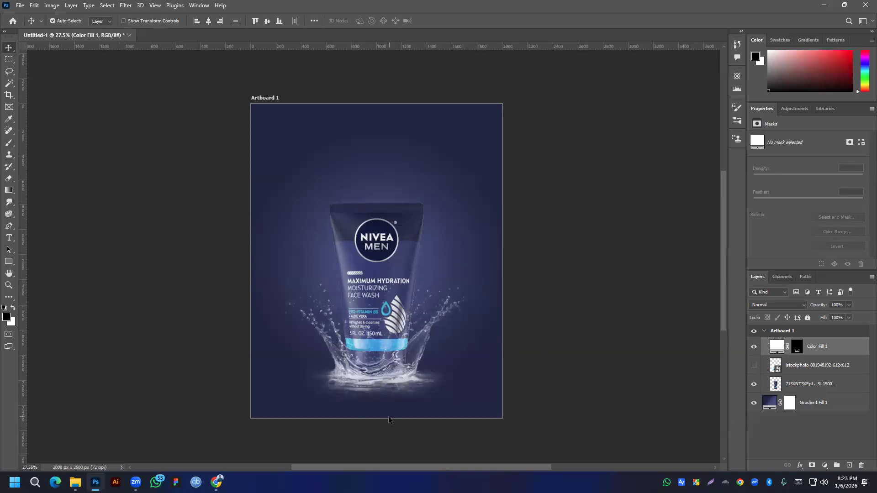
Step: Duplicate the tube layer and put the copy into Free Transform
{"action": "left_click", "coordinate": [800, 392]}
{"action": "left_click_drag", "start_coordinate": [826, 389], "coordinate": [850, 465]}
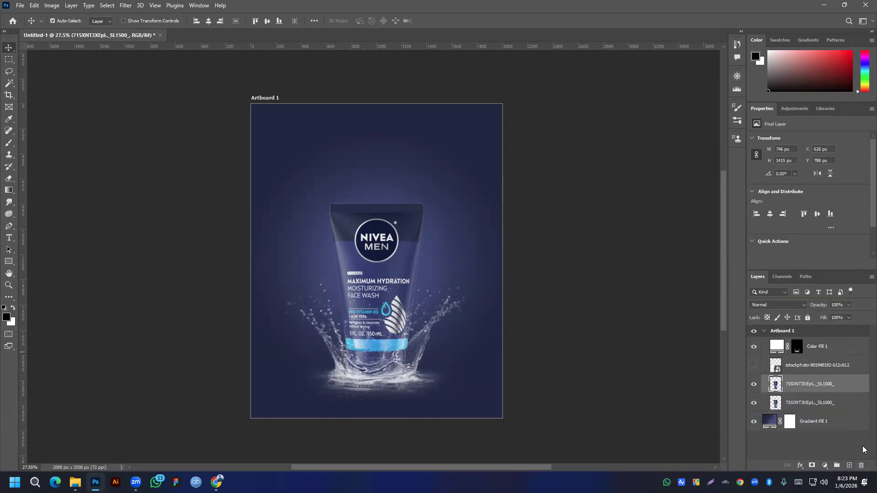
{"action": "key", "text": "ctrl+t"}
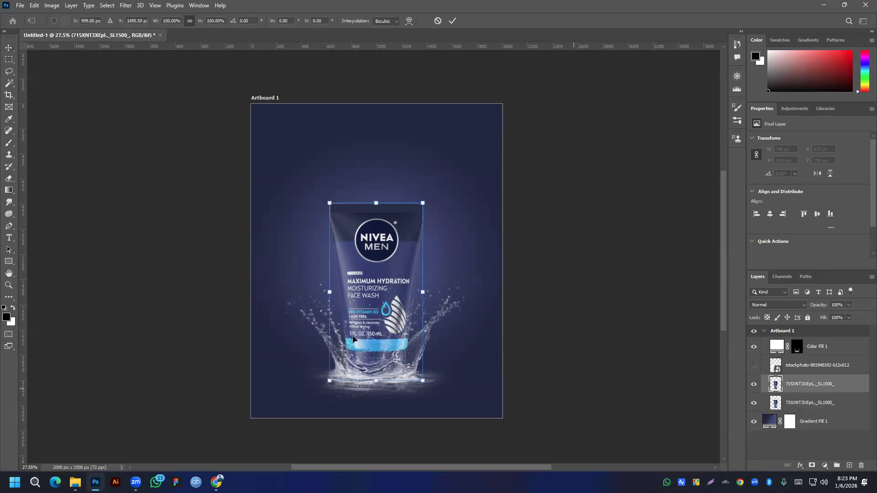
{"action": "right_click", "coordinate": [377, 298]}
{"action": "left_click", "coordinate": [409, 282]}
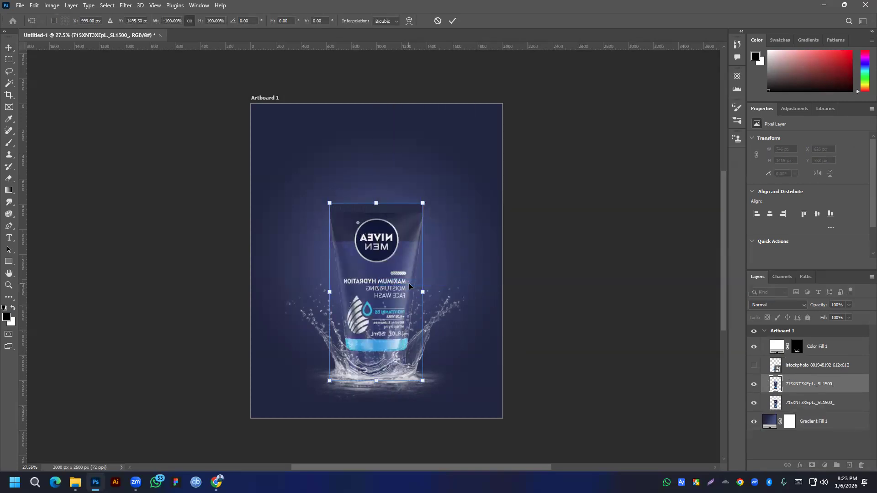
{"action": "key", "text": "ctrl+z"}
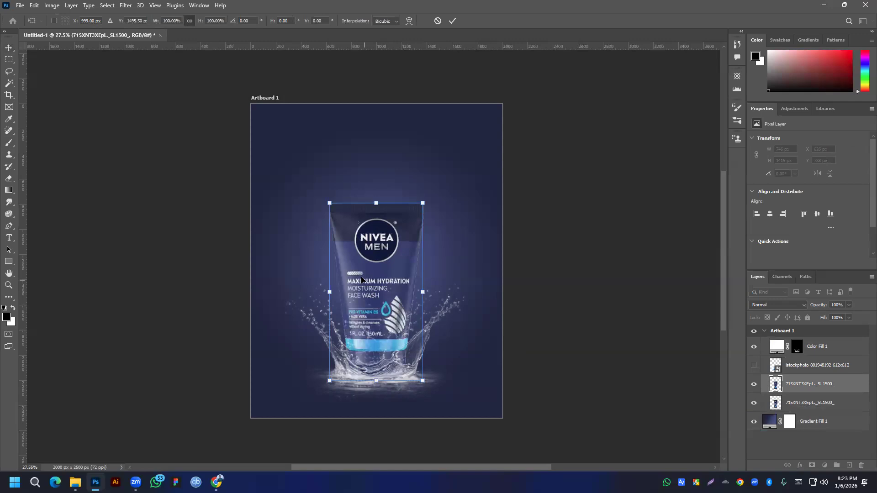
Step: Flip the tube copy vertically and move it directly beneath the original as a reflection
{"action": "right_click", "coordinate": [360, 279]}
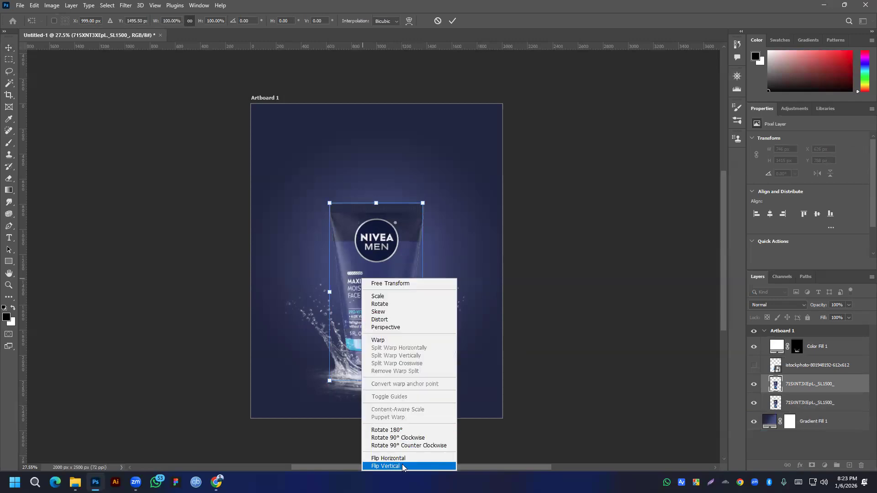
{"action": "key", "text": "Return"}
{"action": "left_click_drag", "start_coordinate": [391, 244], "coordinate": [379, 424]}
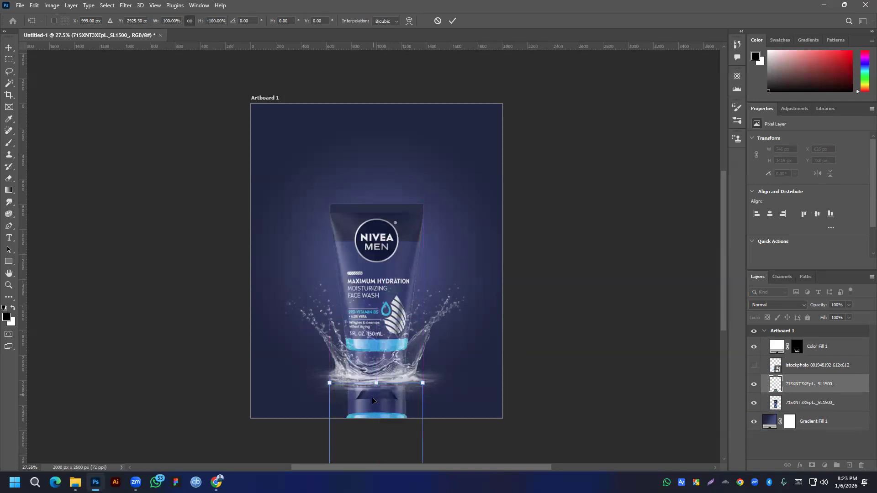
Step: Set the flipped tube reflection to Overlay blending with 78% fill and commit its transform
{"action": "left_click", "coordinate": [772, 307]}
{"action": "left_click", "coordinate": [762, 280]}
{"action": "scroll", "coordinate": [842, 316], "scroll_direction": "down", "scroll_amount": 8}
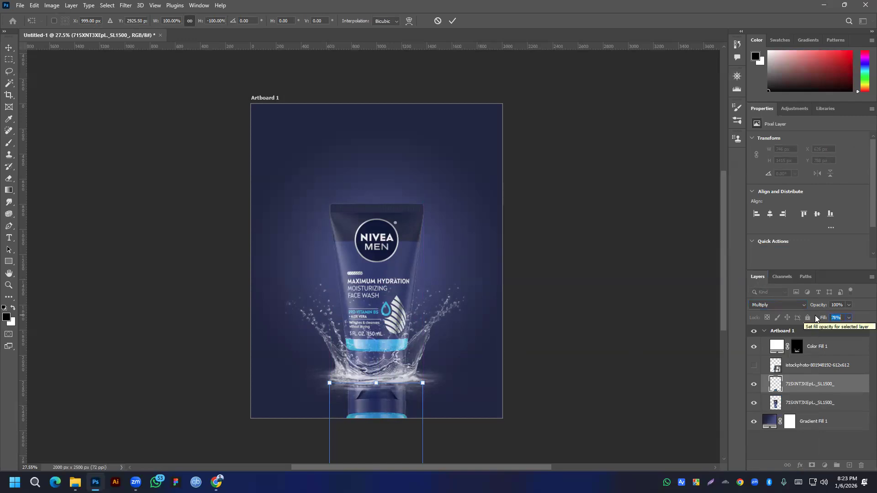
{"action": "left_click", "coordinate": [793, 305]}
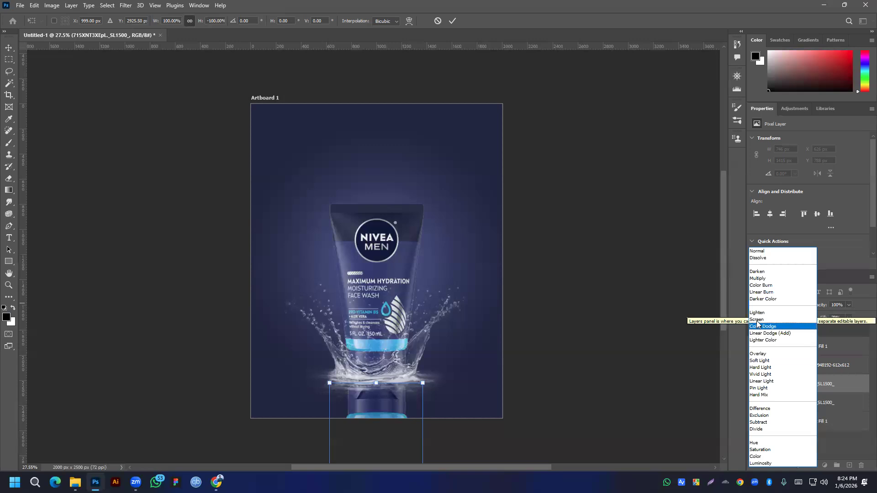
{"action": "left_click", "coordinate": [758, 320]}
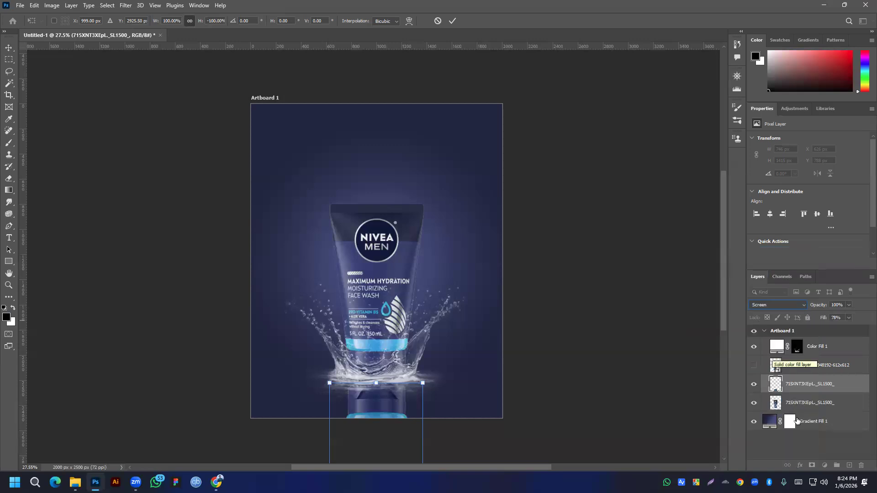
{"action": "left_click", "coordinate": [774, 307]}
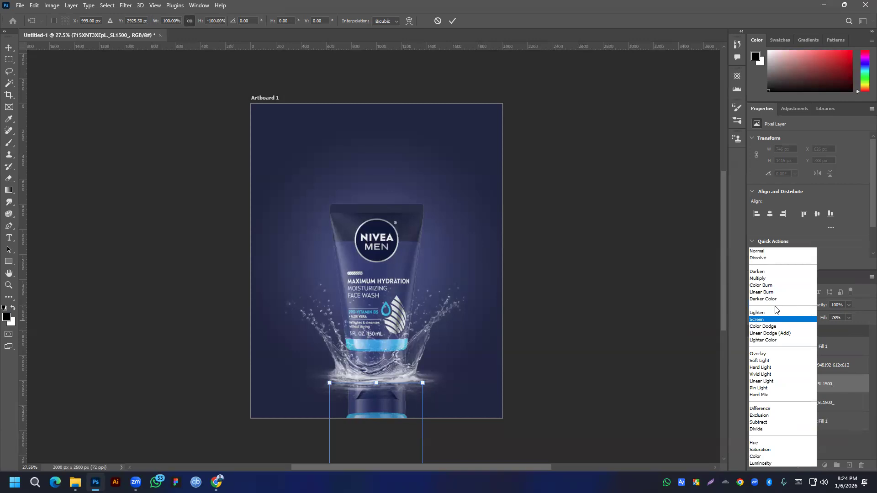
{"action": "left_click", "coordinate": [759, 354]}
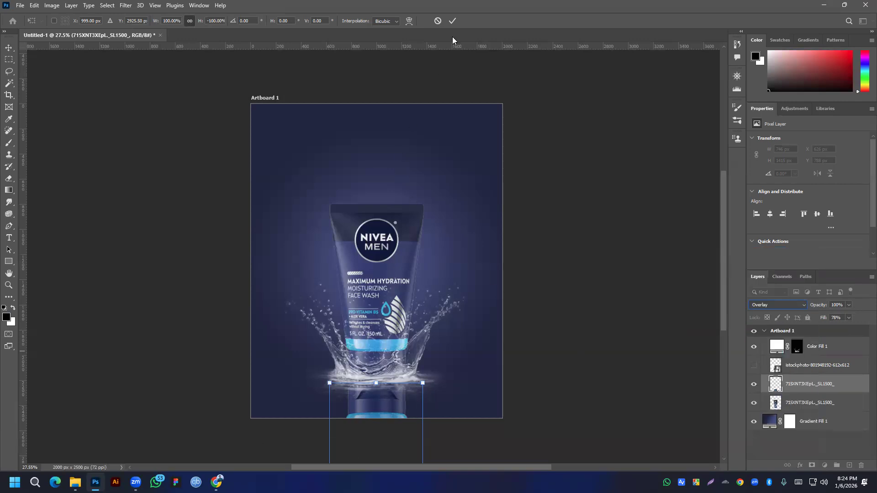
{"action": "left_click", "coordinate": [453, 22]}
Step: Lower the reflection layer's opacity to 47% and nudge it into place directly beneath the tube
{"action": "mouse_move", "coordinate": [378, 417]}
{"action": "left_mouse_down"}
{"action": "mouse_move", "coordinate": [451, 169]}
{"action": "mouse_move", "coordinate": [407, 251]}
{"action": "mouse_move", "coordinate": [375, 396]}
{"action": "mouse_move", "coordinate": [384, 410]}
{"action": "left_mouse_up"}
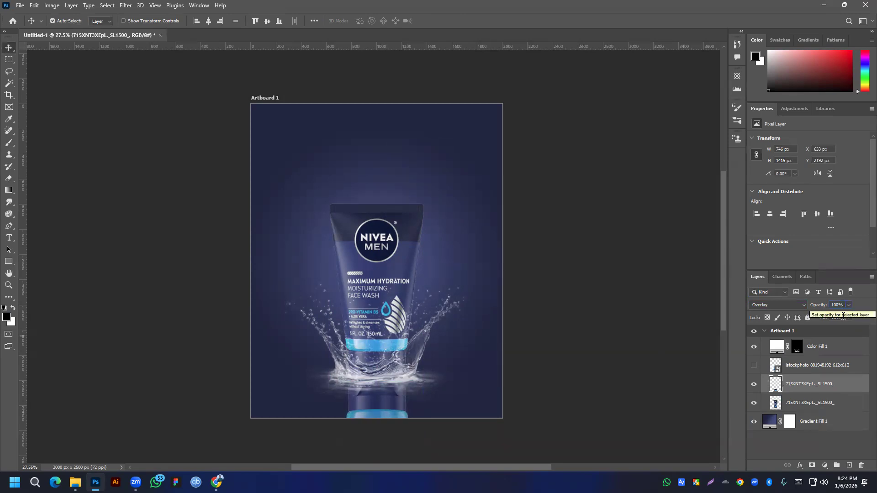
{"action": "scroll", "coordinate": [841, 317], "scroll_direction": "down", "scroll_amount": 2}
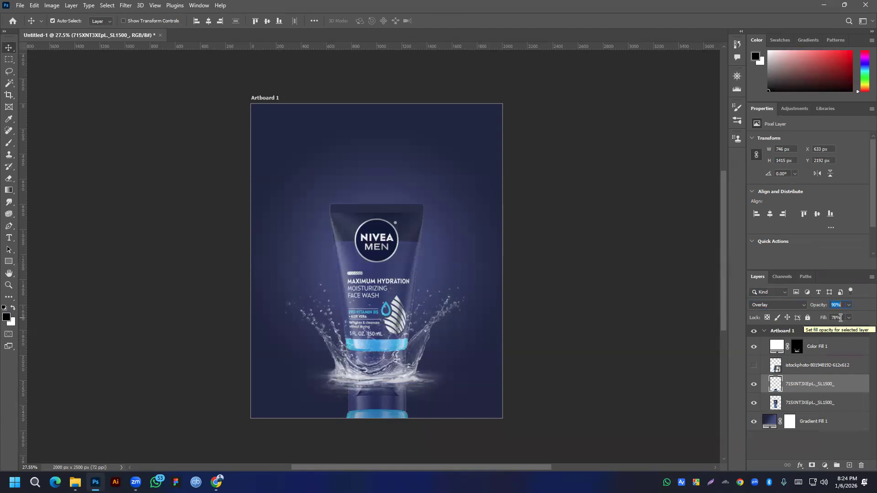
{"action": "scroll", "coordinate": [840, 319], "scroll_direction": "down", "scroll_amount": 7}
{"action": "left_click", "coordinate": [297, 433]}
{"action": "left_click_drag", "start_coordinate": [386, 413], "coordinate": [384, 415]}
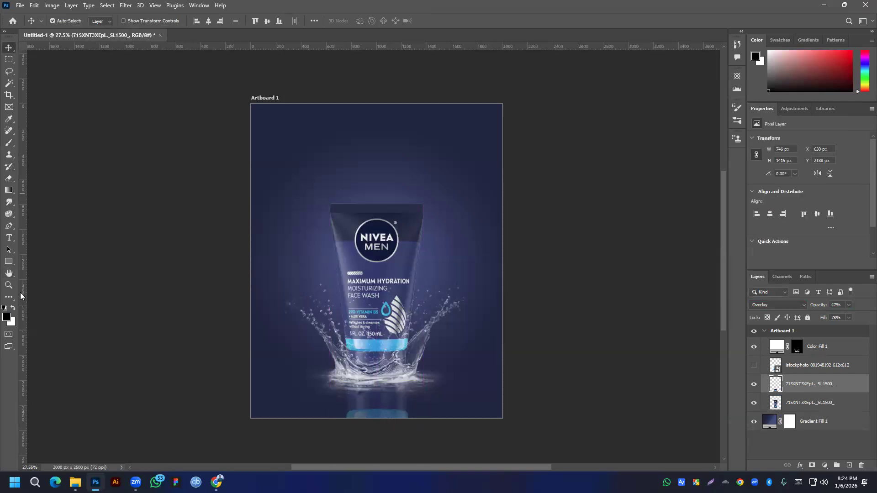
Step: Fade the lower end of the tube reflection with the Eraser at 45% opacity and 45% flow, enlarging the brush as needed
{"action": "left_click", "coordinate": [7, 147]}
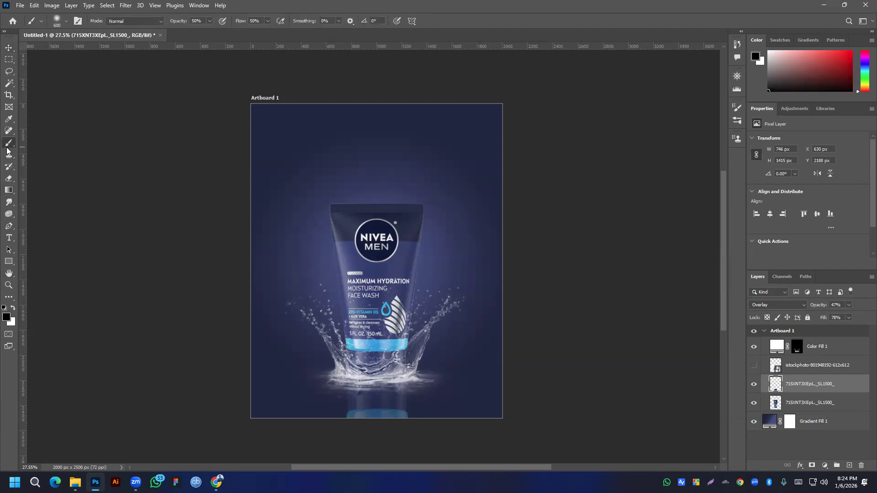
{"action": "left_click", "coordinate": [9, 179]}
{"action": "left_click_drag", "start_coordinate": [171, 20], "coordinate": [149, 31]}
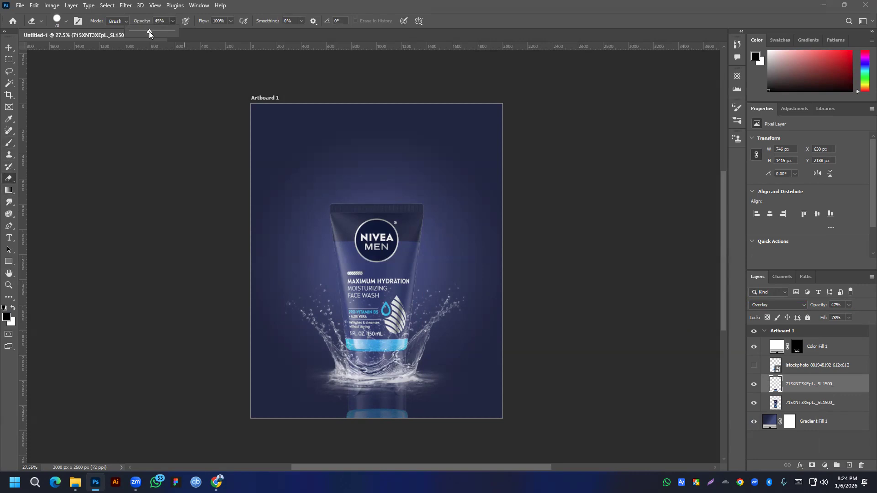
{"action": "left_click", "coordinate": [231, 21]}
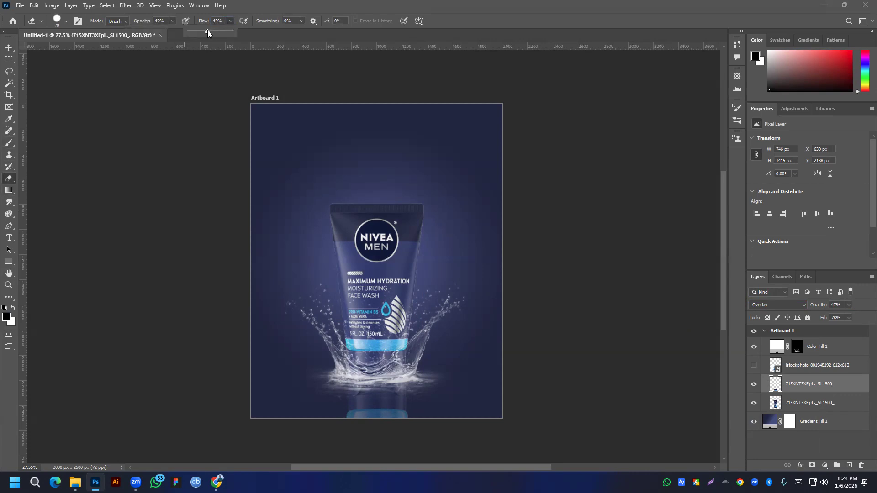
{"action": "left_click_drag", "start_coordinate": [209, 30], "coordinate": [208, 31]}
{"action": "left_click_drag", "start_coordinate": [392, 422], "coordinate": [340, 422]}
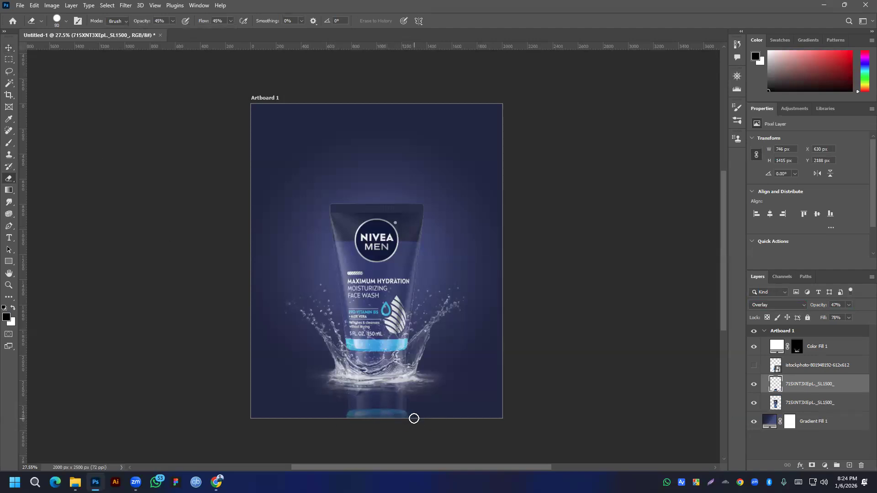
{"action": "key", "text": "bracketright"}
{"action": "key", "text": "bracketright"}
{"action": "left_click_drag", "start_coordinate": [384, 426], "coordinate": [408, 424]}
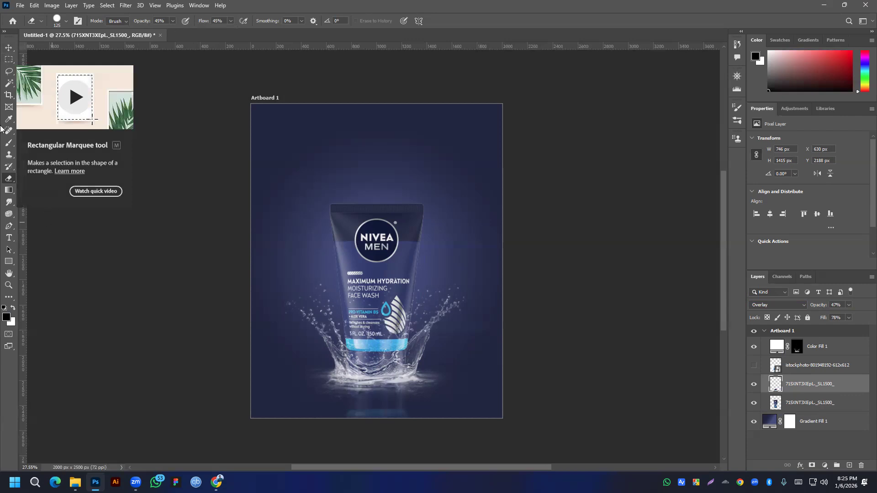
Step: Reduce the reflection layer's fill to 45% and shift it slightly beneath the splash
{"action": "left_click", "coordinate": [10, 46]}
{"action": "left_click", "coordinate": [384, 408]}
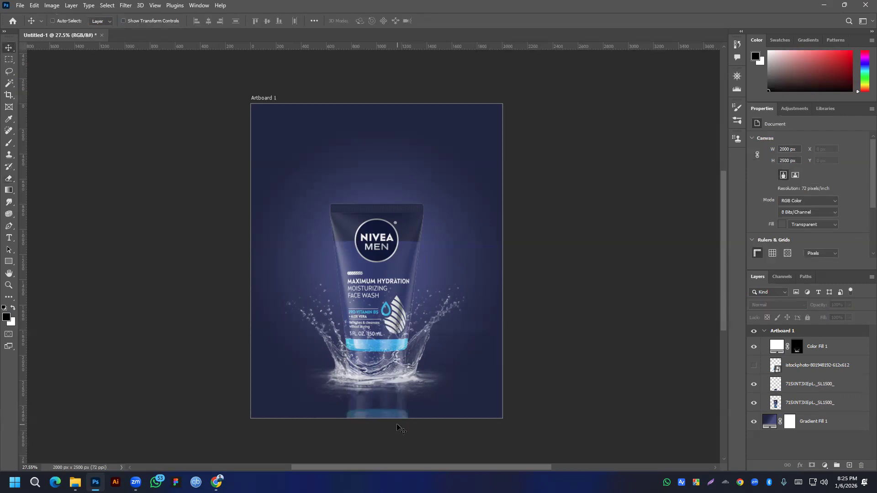
{"action": "left_click", "coordinate": [388, 414], "text": "ctrl"}
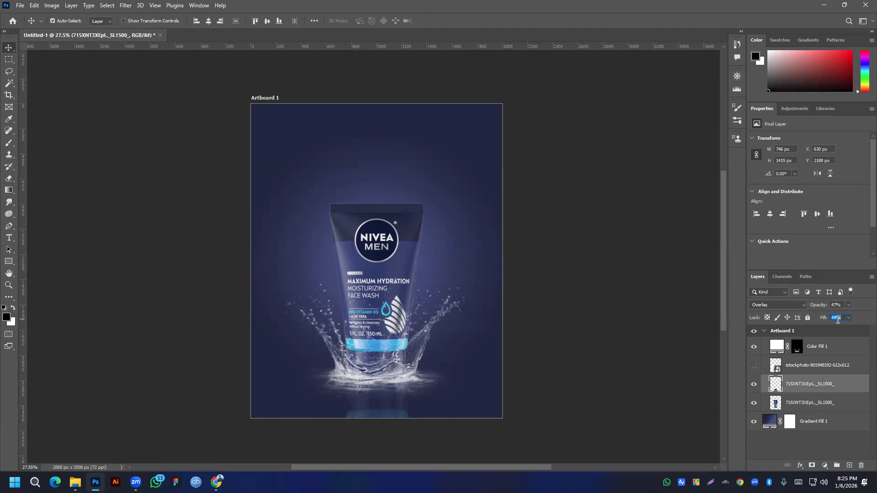
{"action": "left_click", "coordinate": [533, 350]}
{"action": "left_click_drag", "start_coordinate": [385, 401], "coordinate": [389, 405]}
Step: Align the tube and its reflection on their horizontal centres and deselect them
{"action": "left_click", "coordinate": [798, 404]}
{"action": "left_click", "coordinate": [801, 387], "text": "shift"}
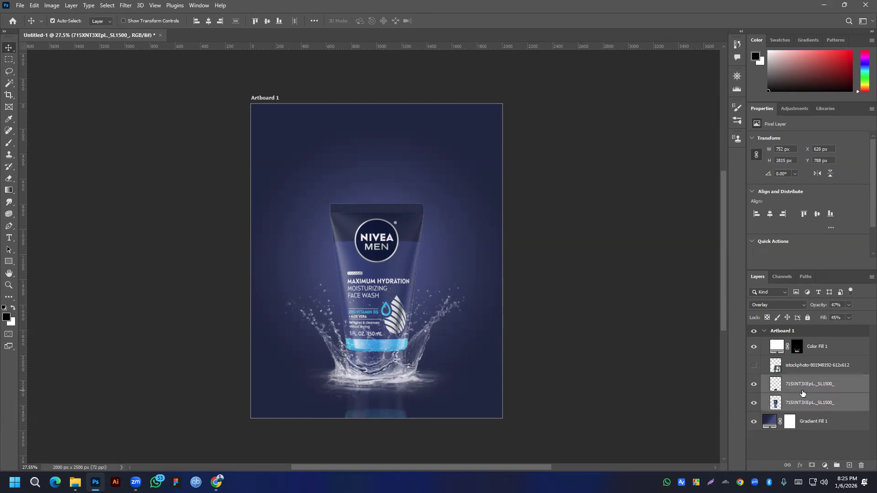
{"action": "left_click", "coordinate": [208, 21]}
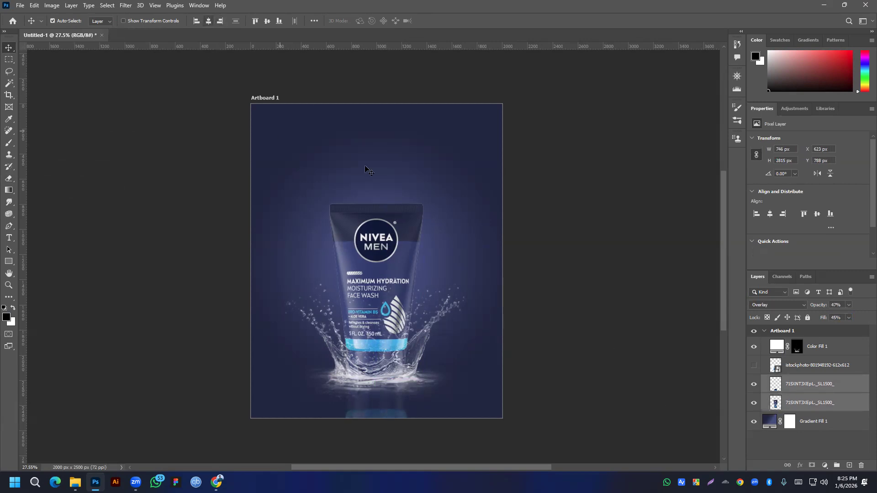
{"action": "left_click", "coordinate": [627, 289]}
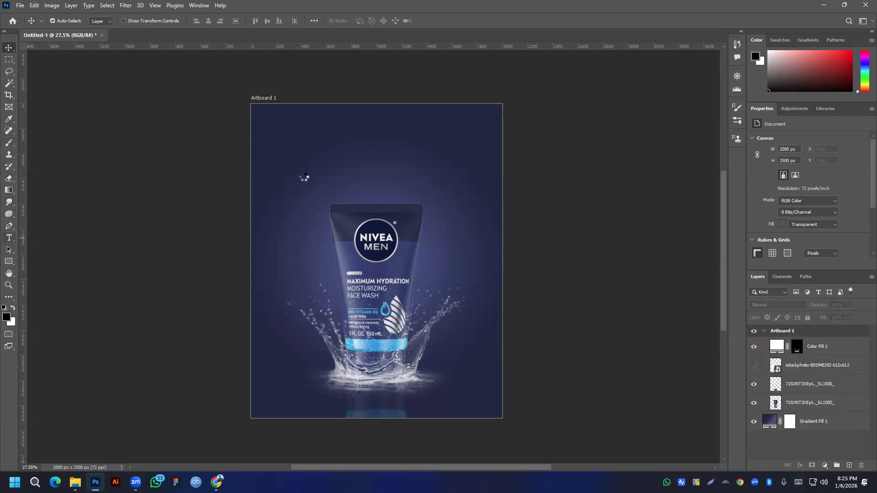
Step: Add the text "Facewash" in Poppins Regular and scale it up to 296 pt across the tube's upper part
{"action": "left_click", "coordinate": [318, 199]}
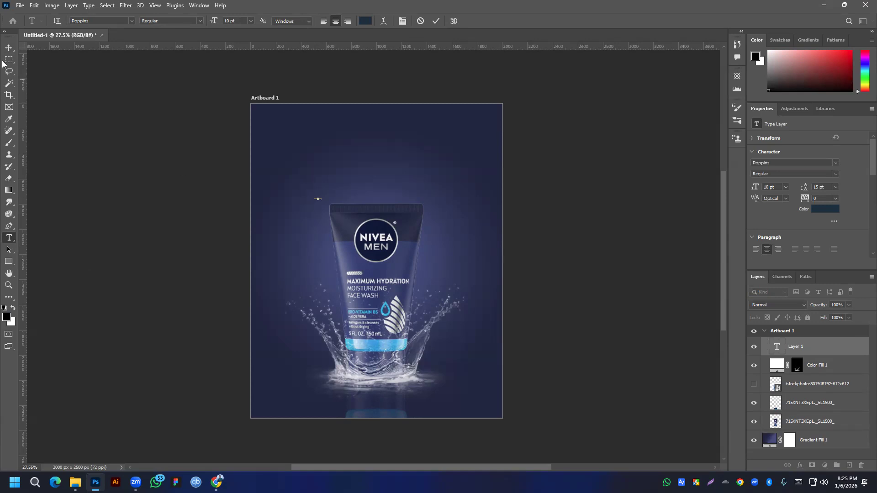
{"action": "left_click", "coordinate": [8, 47]}
{"action": "key", "text": "ctrl+t"}
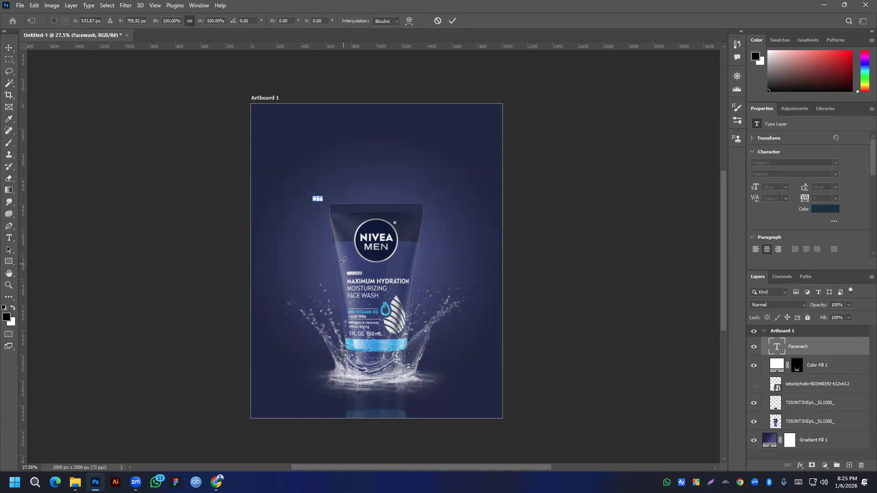
{"action": "left_click_drag", "start_coordinate": [324, 201], "coordinate": [448, 267]}
{"action": "left_click_drag", "start_coordinate": [390, 176], "coordinate": [446, 187]}
{"action": "left_click_drag", "start_coordinate": [512, 210], "coordinate": [438, 217]}
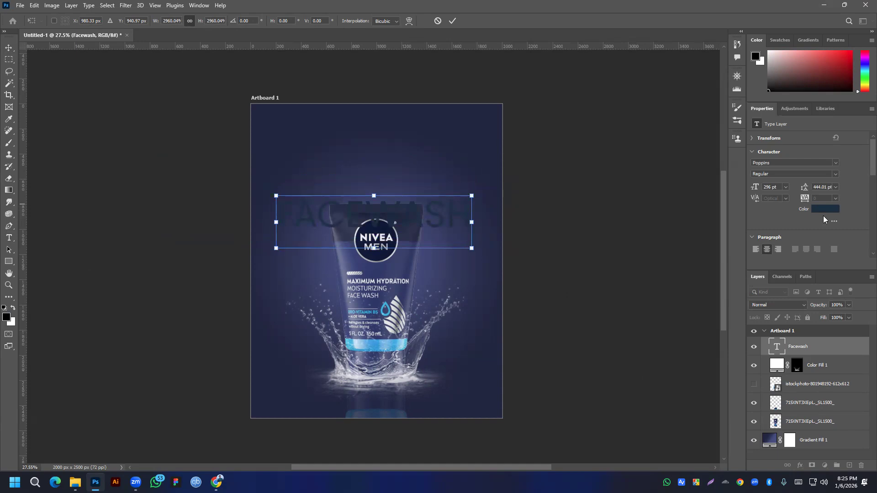
{"action": "left_click", "coordinate": [453, 21]}
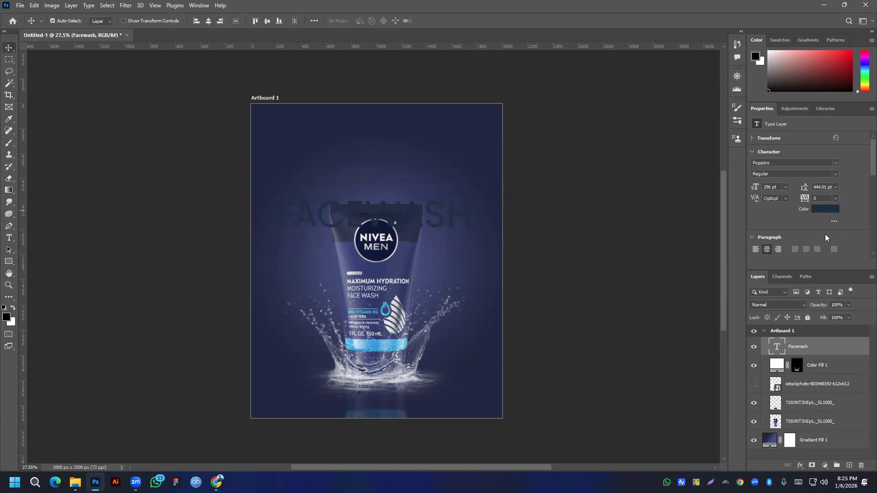
Step: Colour the FACEWASH text white (ffffff) and move it slightly up over the tube's top edge
{"action": "left_click", "coordinate": [825, 209]}
{"action": "left_click", "coordinate": [454, 295]}
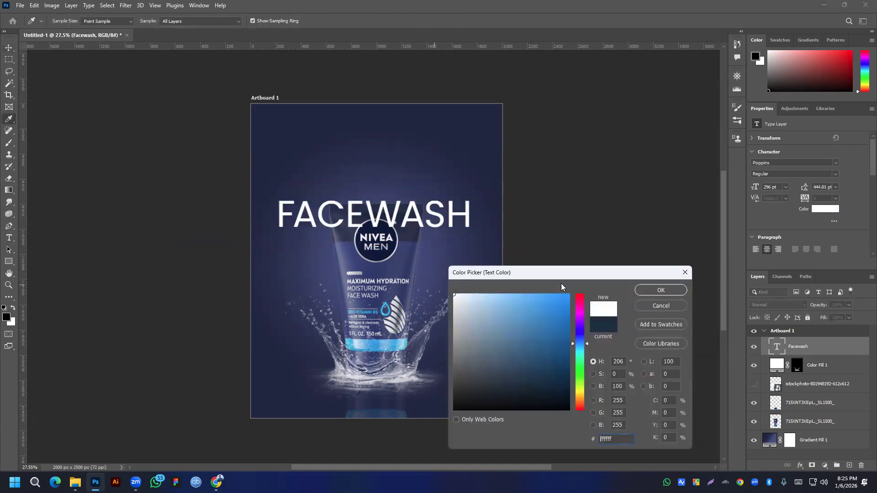
{"action": "left_click", "coordinate": [661, 291]}
{"action": "left_click_drag", "start_coordinate": [416, 215], "coordinate": [420, 207]}
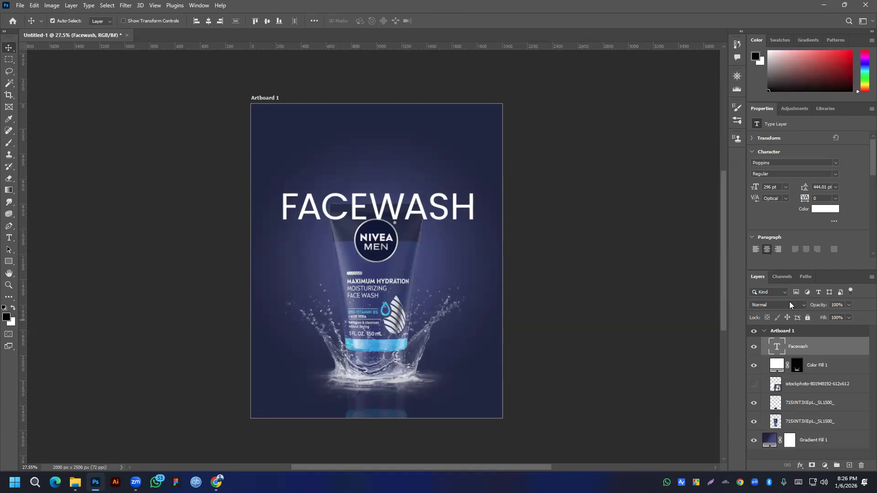
Step: Make the FACEWASH text Bold and centre it horizontally over the tube's top edge
{"action": "left_click", "coordinate": [831, 173]}
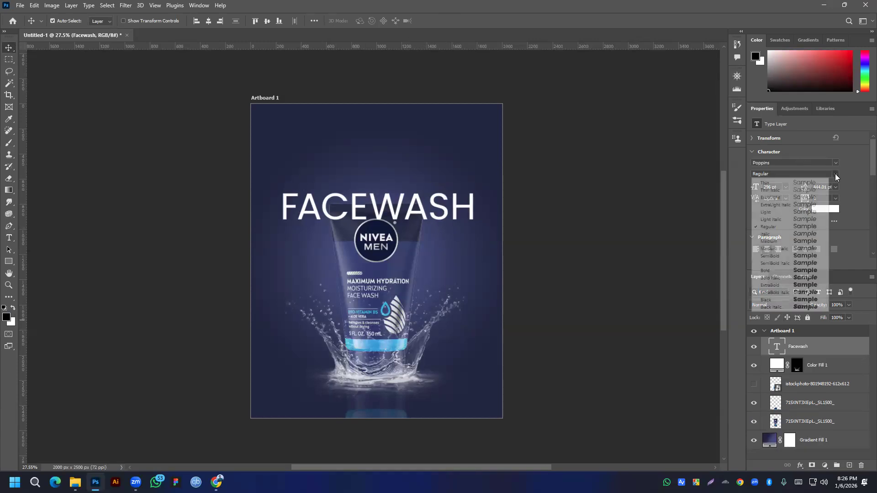
{"action": "left_click", "coordinate": [775, 271]}
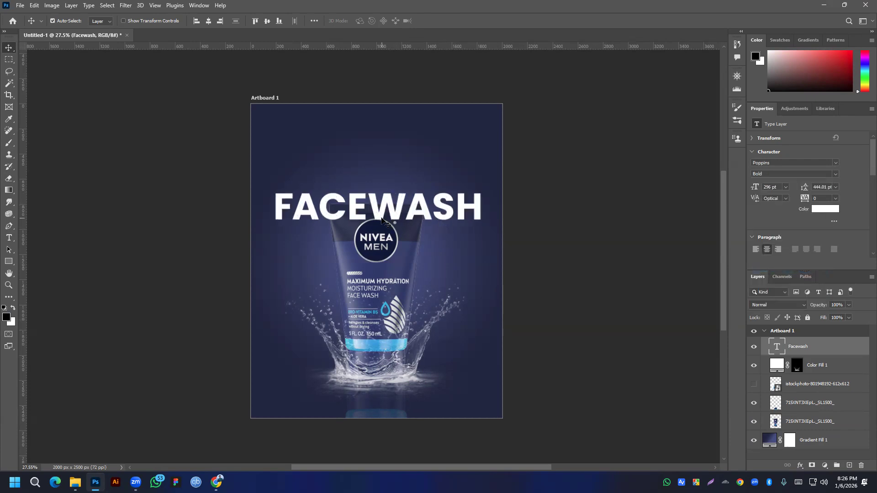
{"action": "left_click_drag", "start_coordinate": [423, 196], "coordinate": [433, 155]}
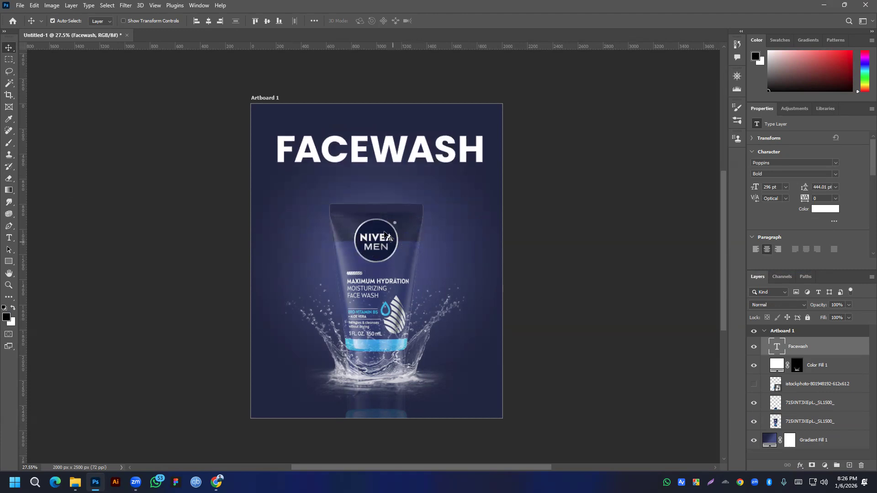
{"action": "left_click_drag", "start_coordinate": [394, 161], "coordinate": [395, 218]}
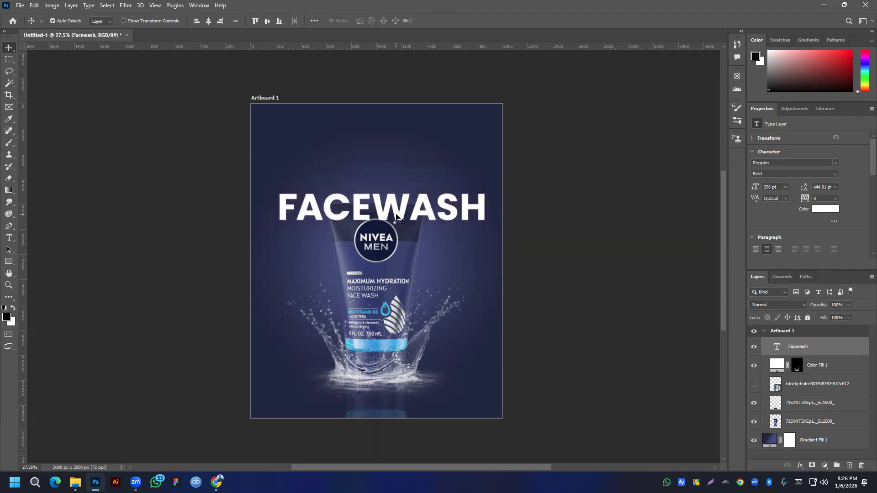
{"action": "left_click", "coordinate": [208, 20]}
Step: Duplicate the Facewash text layer and reorder the two copies so one lies directly above the tube layer and the other directly below it
{"action": "left_click_drag", "start_coordinate": [824, 346], "coordinate": [848, 465]}
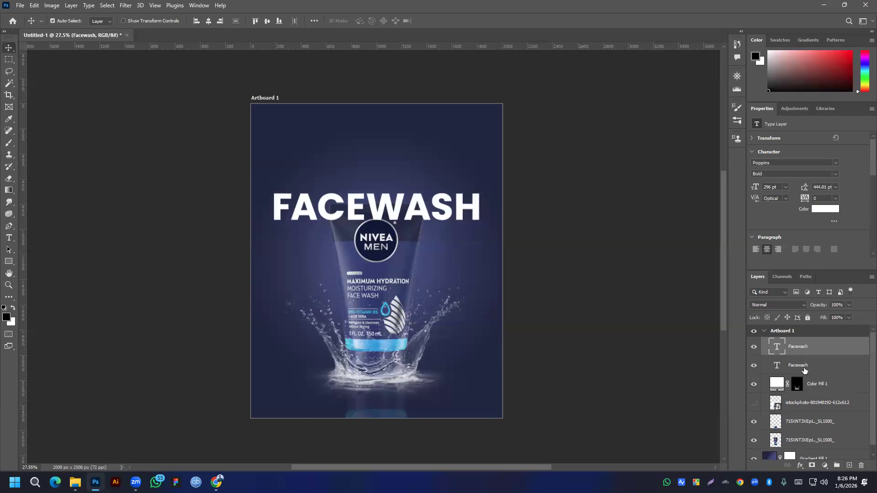
{"action": "left_click", "coordinate": [820, 350], "text": "ctrl"}
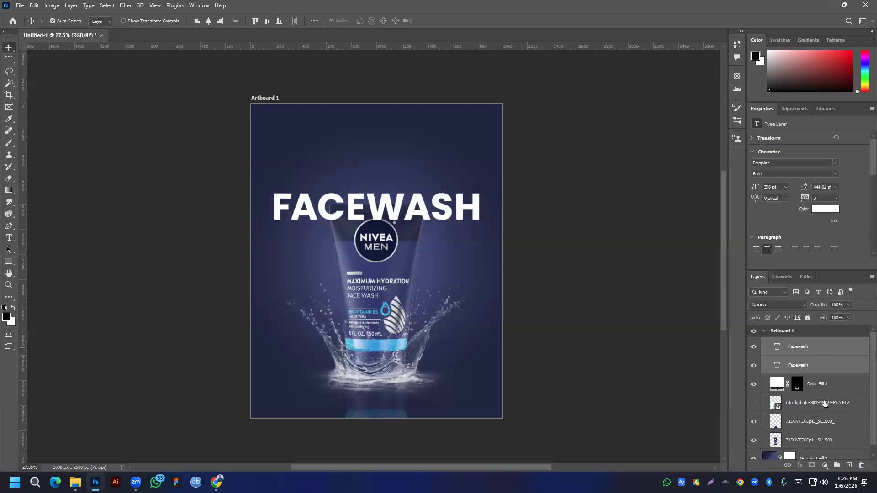
{"action": "double_click", "coordinate": [829, 349]}
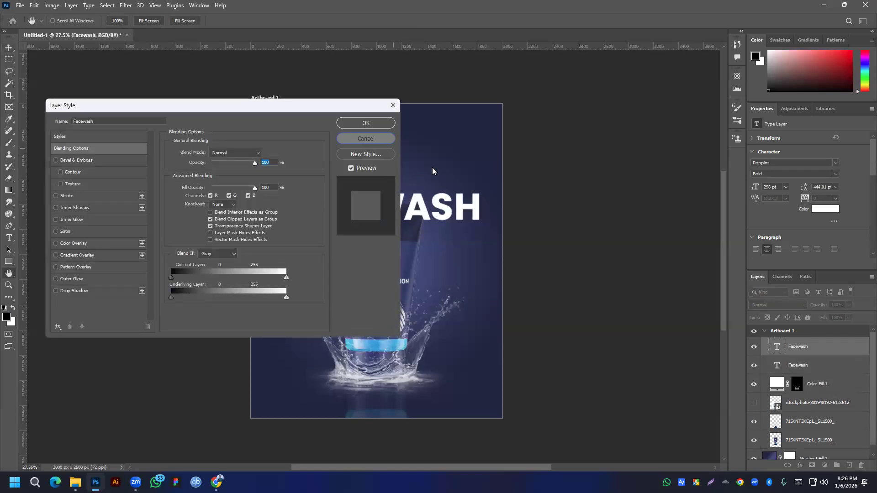
{"action": "left_click", "coordinate": [359, 142]}
{"action": "left_click", "coordinate": [830, 366], "text": "ctrl"}
{"action": "left_click_drag", "start_coordinate": [830, 365], "coordinate": [821, 439]}
{"action": "scroll", "coordinate": [825, 438], "scroll_direction": "down", "scroll_amount": 2}
{"action": "left_click", "coordinate": [618, 349]}
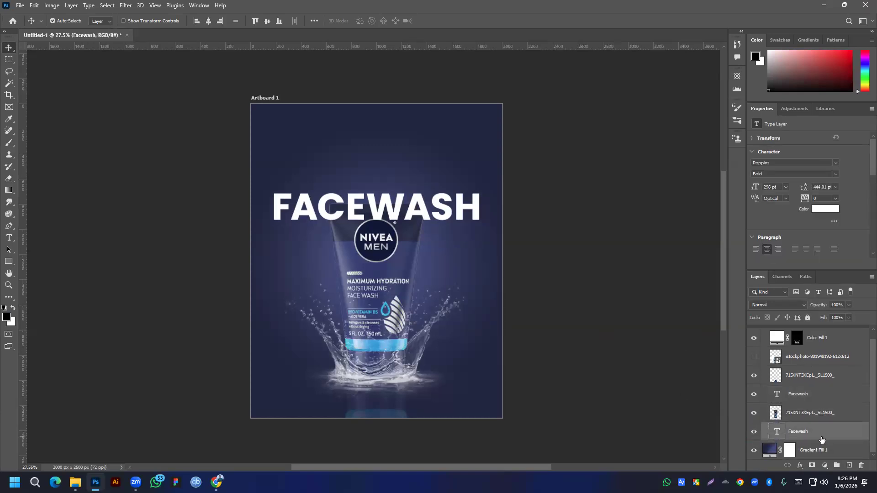
Step: Compare the two Facewash copies, leave the one behind the tube hidden, and select the visible copy above the tube
{"action": "left_click", "coordinate": [751, 394]}
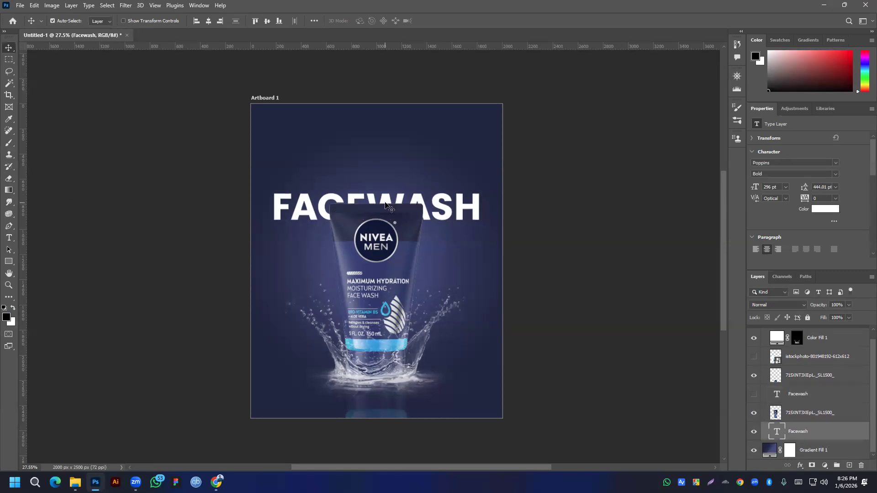
{"action": "left_click", "coordinate": [754, 433]}
{"action": "left_click", "coordinate": [754, 394]}
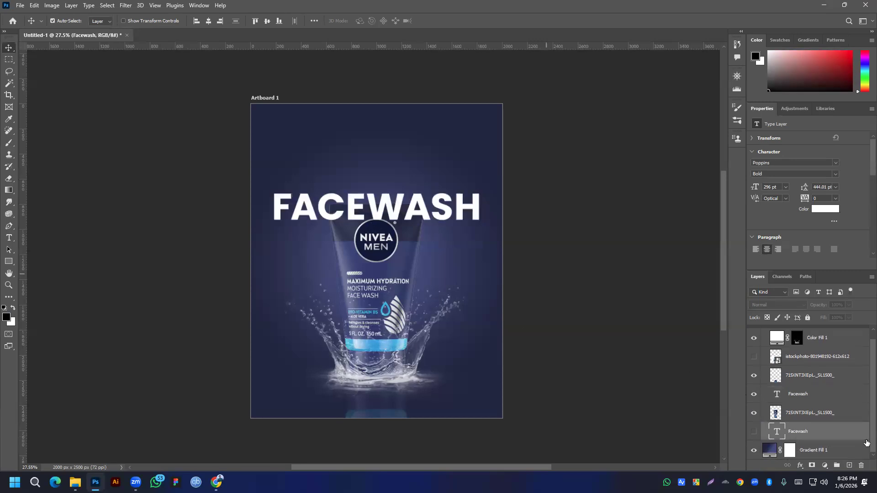
{"action": "left_click", "coordinate": [814, 395]}
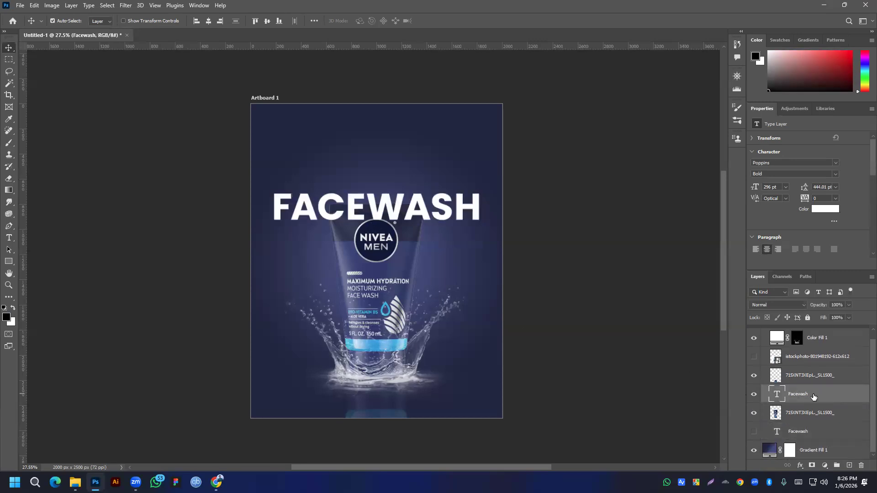
{"action": "right_click", "coordinate": [813, 397]}
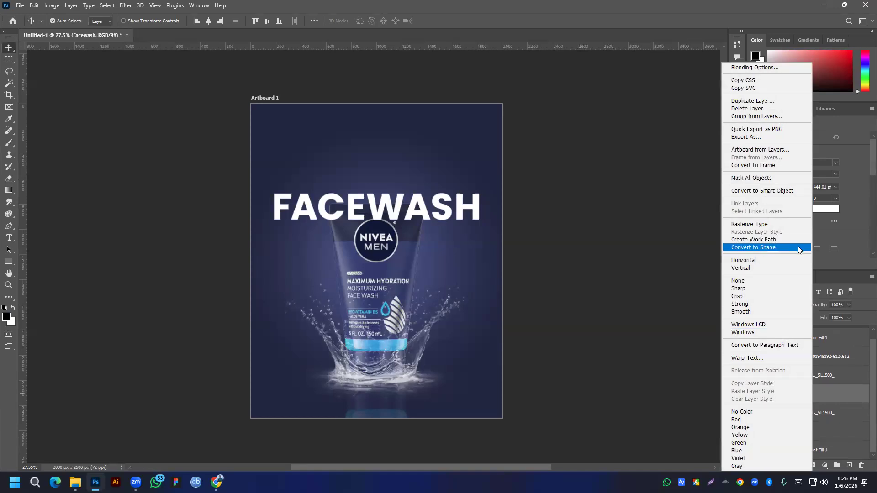
{"action": "left_click", "coordinate": [855, 388]}
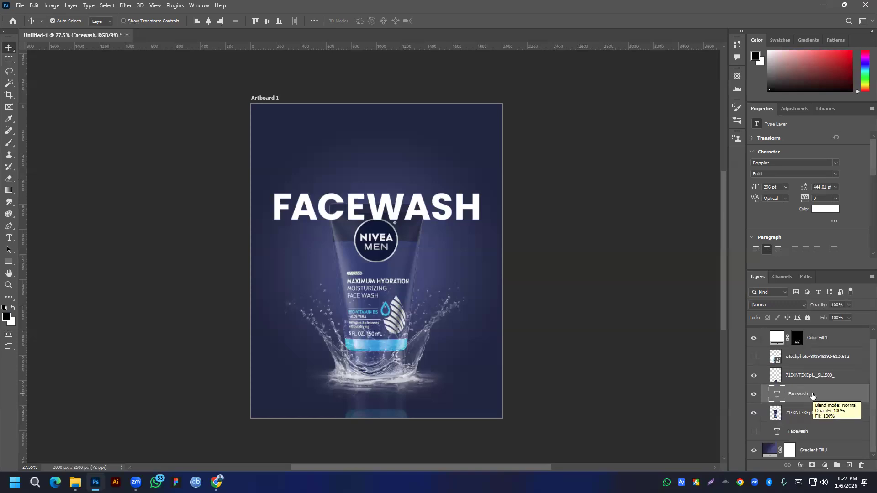
{"action": "right_click", "coordinate": [811, 394]}
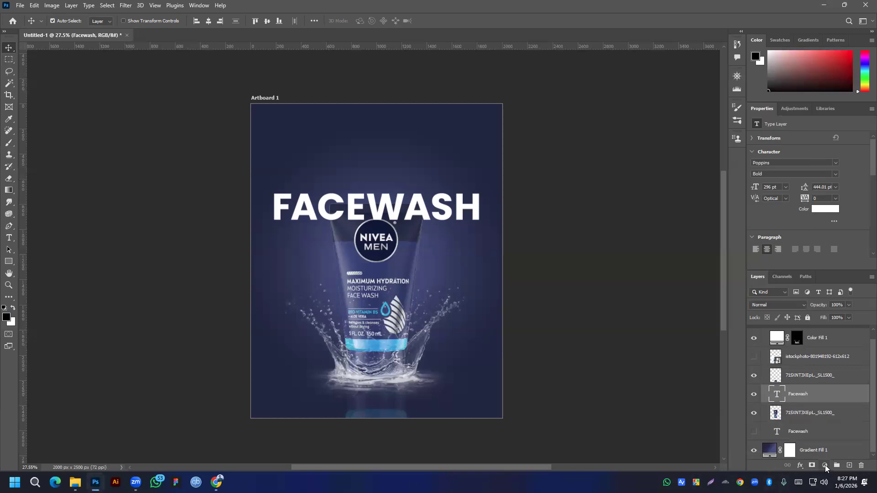
{"action": "left_click", "coordinate": [825, 465]}
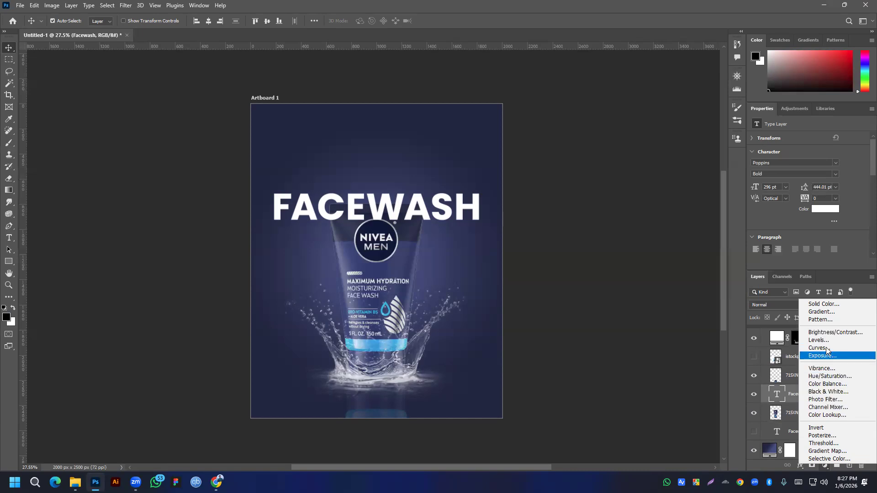
Step: Add a 9 px outside stroke in white (ffffff) at 10% opacity to the Facewash text above the tube
{"action": "right_click", "coordinate": [789, 400]}
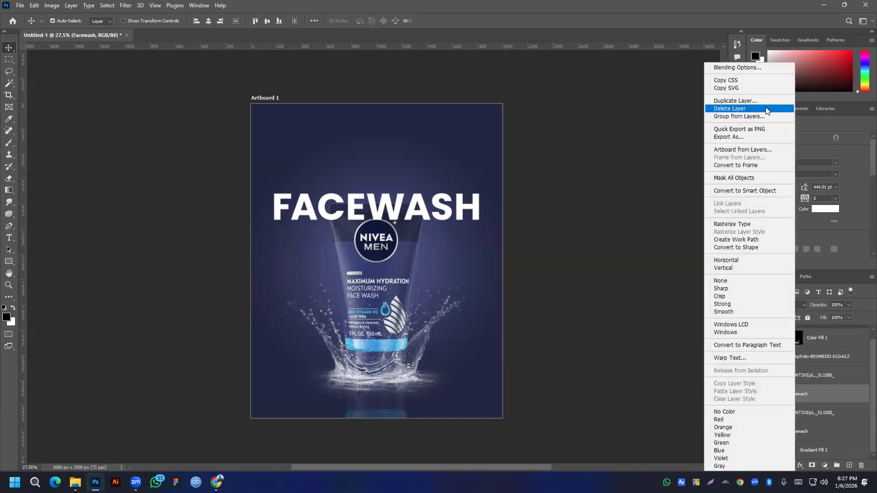
{"action": "left_click", "coordinate": [762, 79]}
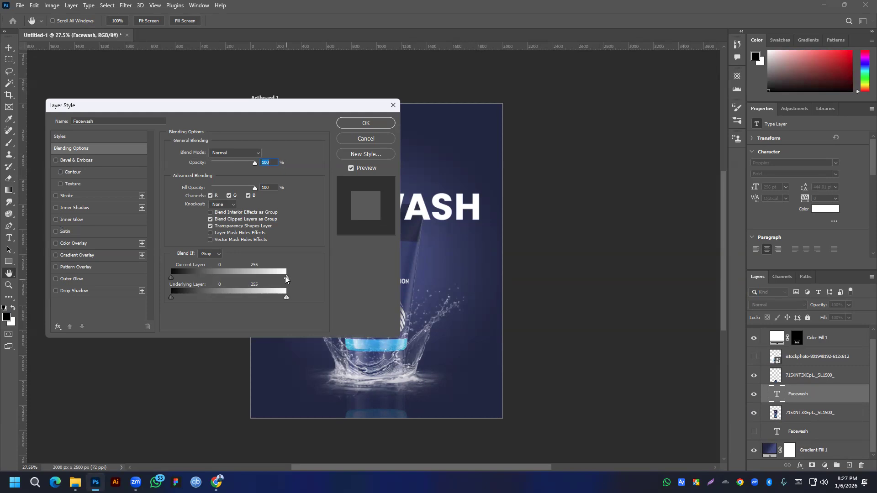
{"action": "left_click_drag", "start_coordinate": [287, 277], "coordinate": [243, 277]}
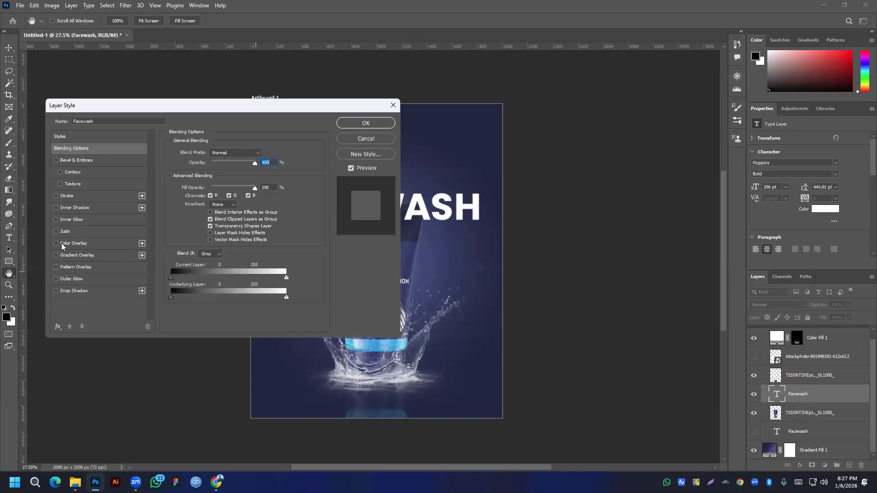
{"action": "left_click", "coordinate": [56, 196]}
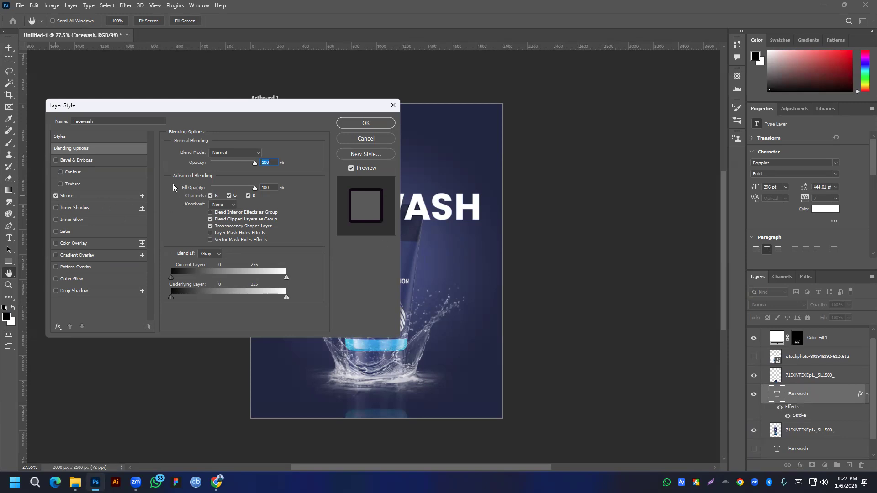
{"action": "left_click", "coordinate": [124, 197]}
{"action": "left_click_drag", "start_coordinate": [205, 153], "coordinate": [208, 156]}
{"action": "left_click_drag", "start_coordinate": [209, 186], "coordinate": [208, 182]}
{"action": "left_click", "coordinate": [192, 220]}
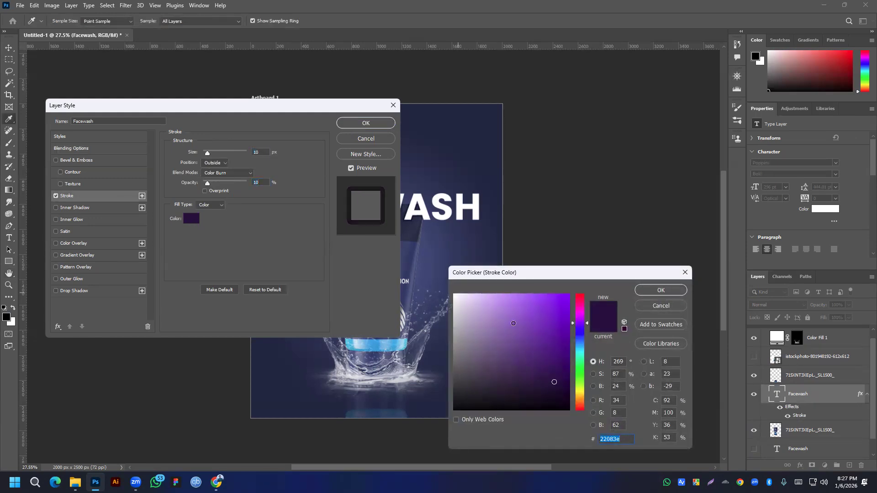
{"action": "type", "text": "ffffff"}
{"action": "left_click", "coordinate": [661, 290]}
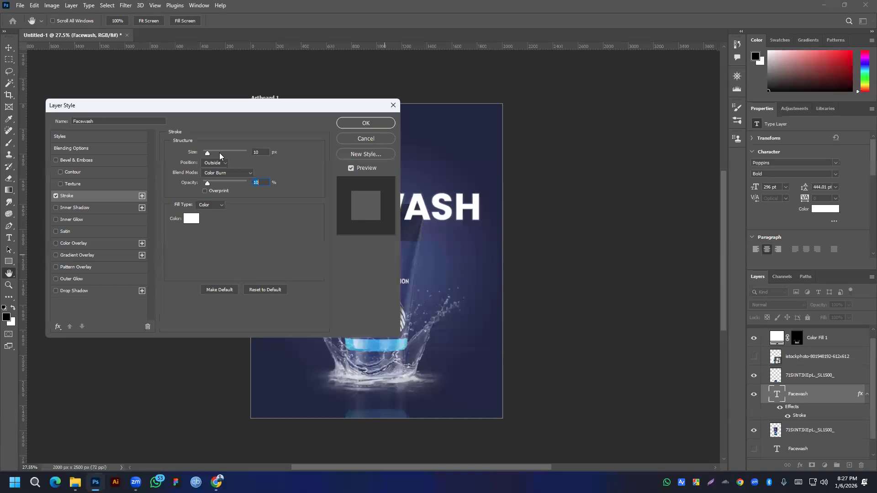
{"action": "left_click", "coordinate": [206, 152]}
Step: Set the Facewash text's Blend If white limits to 194 for the current layer and 214 for the underlying layer
{"action": "left_click", "coordinate": [84, 149]}
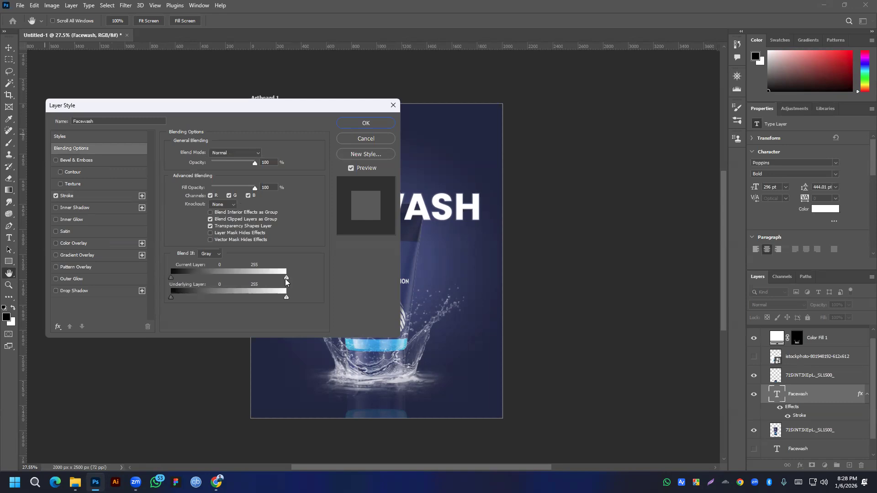
{"action": "left_click_drag", "start_coordinate": [287, 278], "coordinate": [274, 278]}
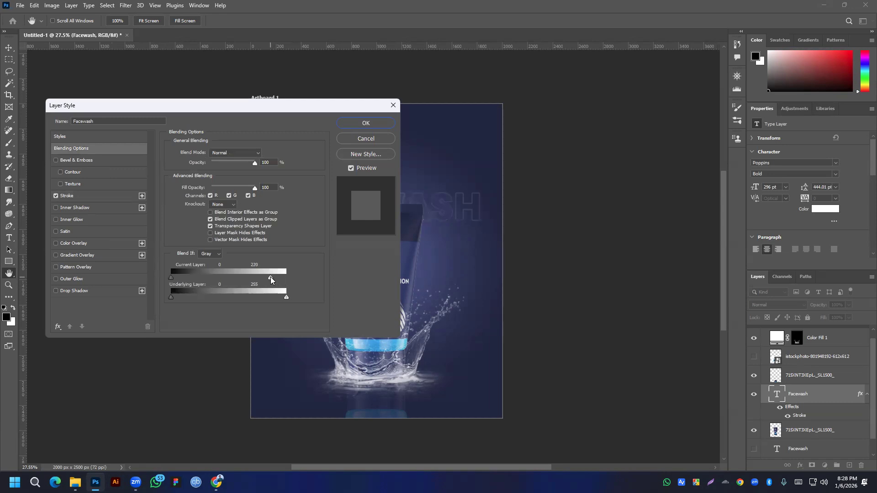
{"action": "left_click_drag", "start_coordinate": [278, 298], "coordinate": [267, 298]}
{"action": "left_click_drag", "start_coordinate": [321, 106], "coordinate": [314, 144]}
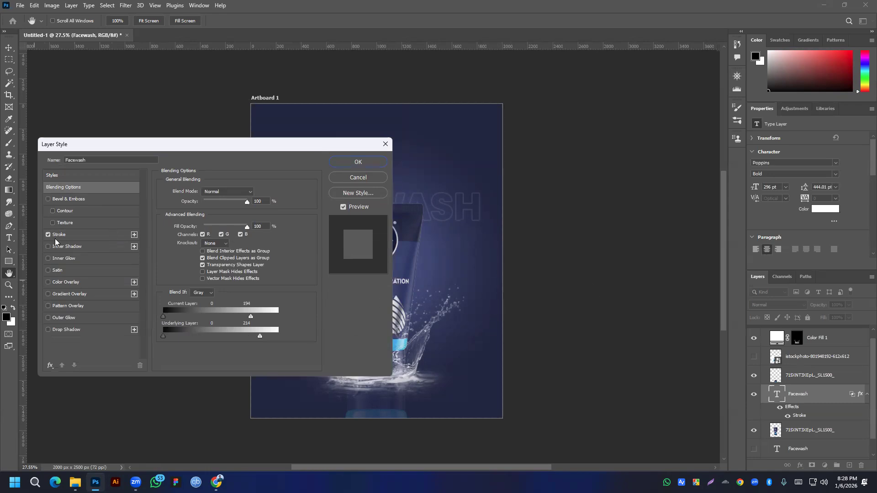
Step: Raise the Facewash stroke's opacity to 100% and apply the layer style
{"action": "left_click", "coordinate": [69, 235]}
{"action": "left_click_drag", "start_coordinate": [201, 222], "coordinate": [272, 222]}
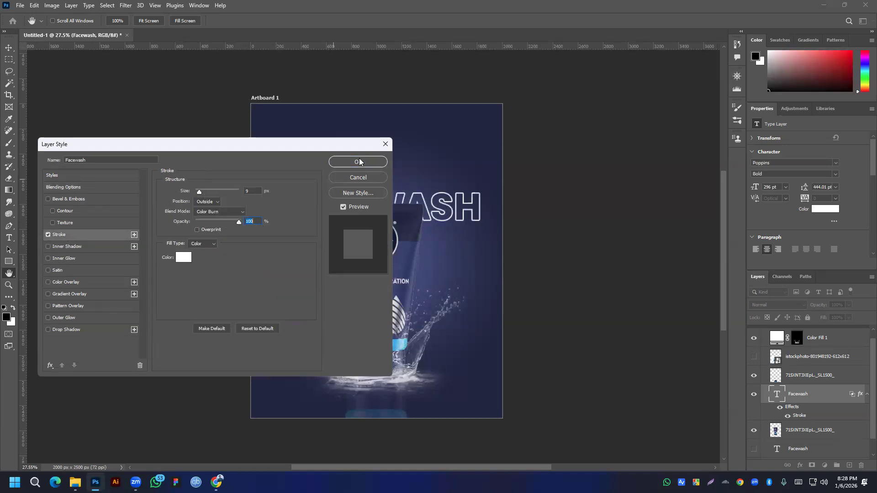
{"action": "left_click", "coordinate": [359, 161]}
{"action": "double_click", "coordinate": [462, 215]}
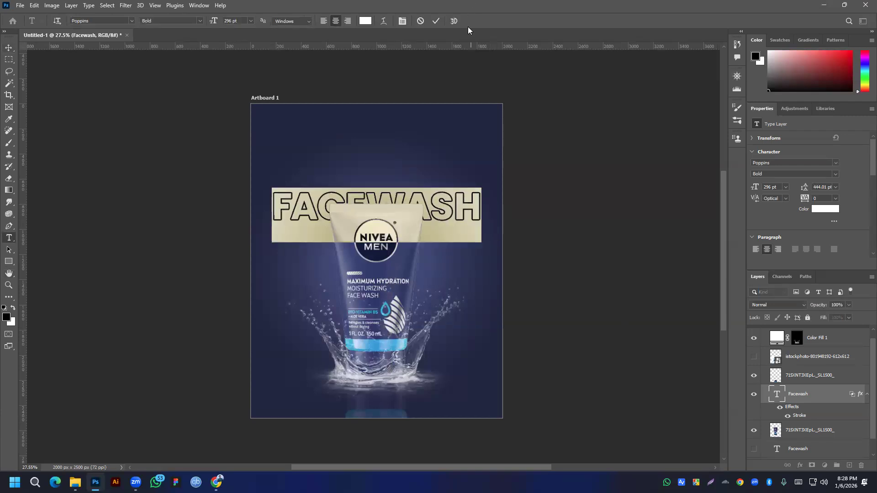
{"action": "left_click", "coordinate": [436, 21]}
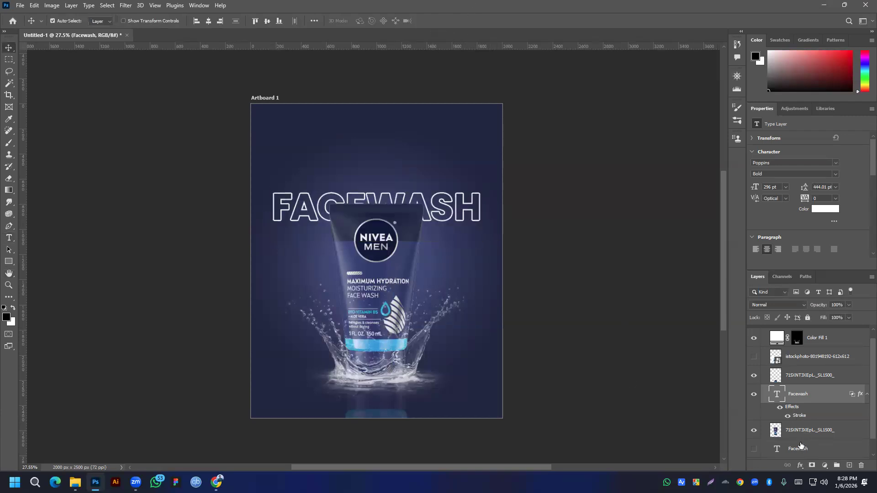
Step: Show the solid Facewash copy and swap the two copies so the outlined one lies directly below the tube layer
{"action": "scroll", "coordinate": [802, 445], "scroll_direction": "down", "scroll_amount": 1}
{"action": "left_click", "coordinate": [793, 432]}
{"action": "left_click", "coordinate": [753, 431]}
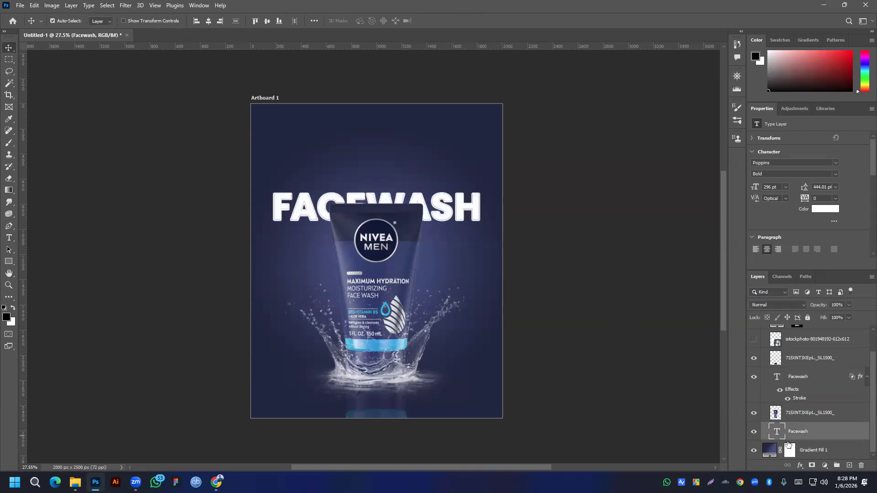
{"action": "mouse_move", "coordinate": [798, 435]}
{"action": "left_mouse_down"}
{"action": "mouse_move", "coordinate": [791, 399]}
{"action": "mouse_move", "coordinate": [793, 439]}
{"action": "left_mouse_up"}
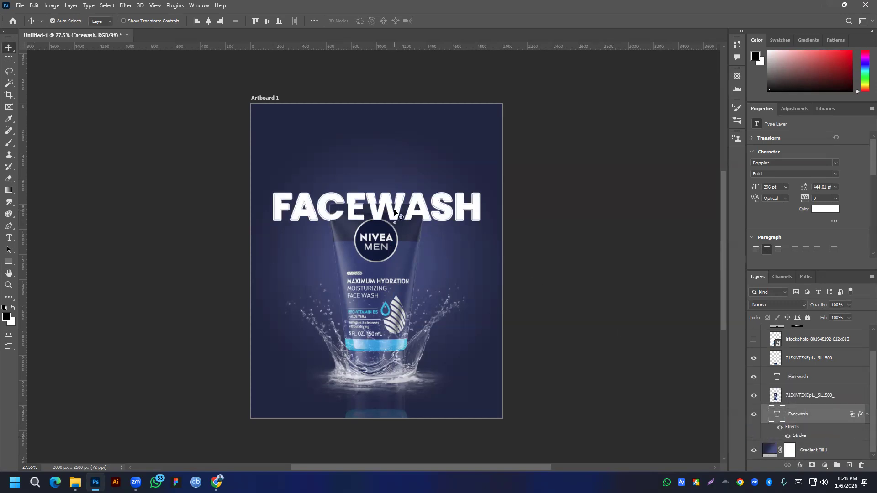
Step: Align both Facewash copies and the tube on their horizontal centres, undoing the extra vertical alignment
{"action": "left_click", "coordinate": [811, 375], "text": "shift"}
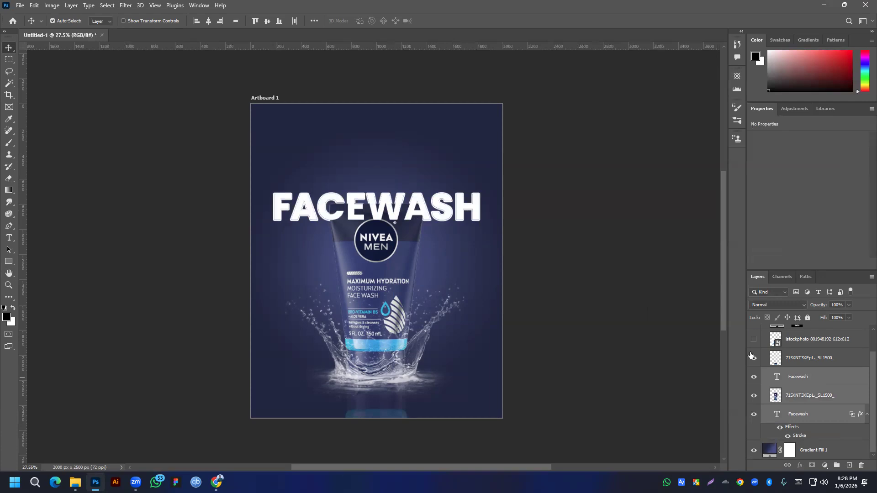
{"action": "left_click", "coordinate": [209, 21]}
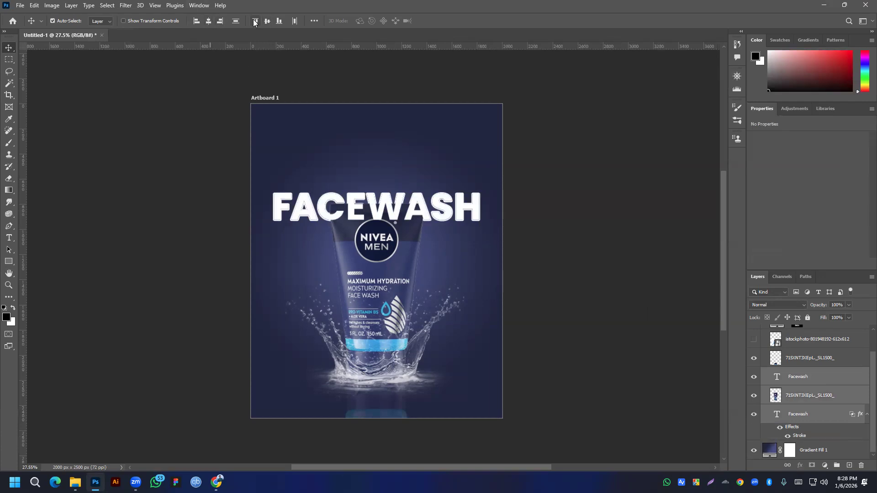
{"action": "left_click", "coordinate": [267, 21]}
{"action": "key", "text": "ctrl+z"}
{"action": "left_click", "coordinate": [809, 396], "text": "ctrl"}
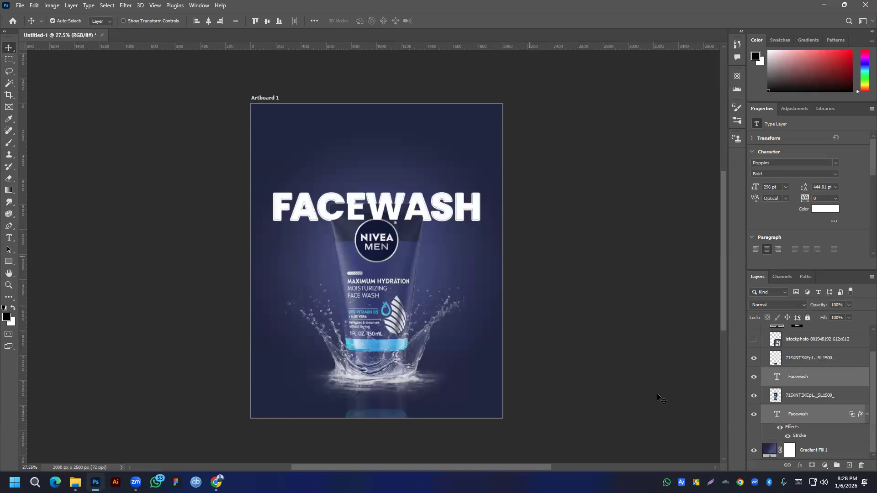
{"action": "left_click", "coordinate": [657, 378]}
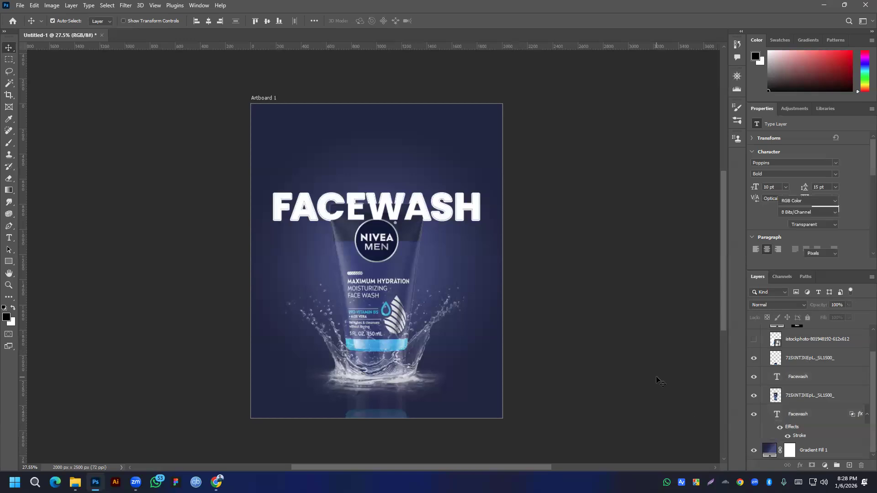
Step: Compare the two Facewash copies, then place the outlined one directly above the tube layer and the visible solid one directly below it
{"action": "left_click", "coordinate": [754, 378]}
{"action": "left_click", "coordinate": [754, 379]}
{"action": "left_click", "coordinate": [754, 379]}
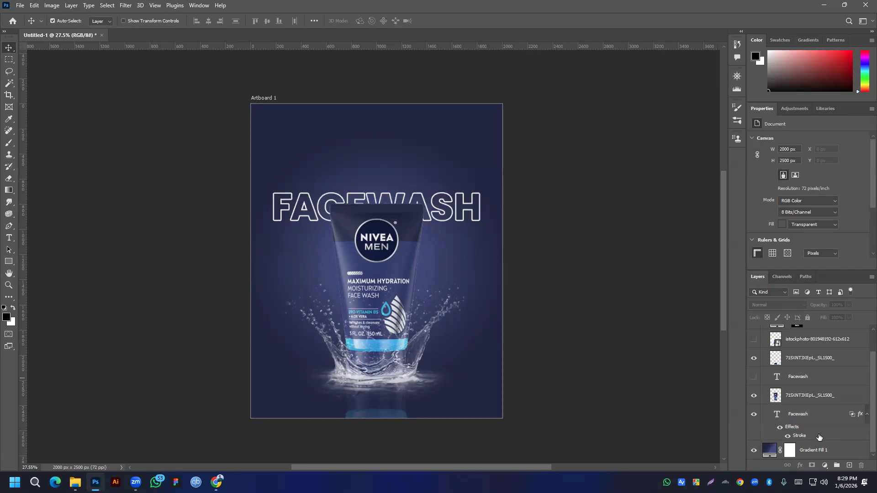
{"action": "left_click_drag", "start_coordinate": [809, 416], "coordinate": [793, 378]}
{"action": "left_click_drag", "start_coordinate": [807, 415], "coordinate": [804, 447]}
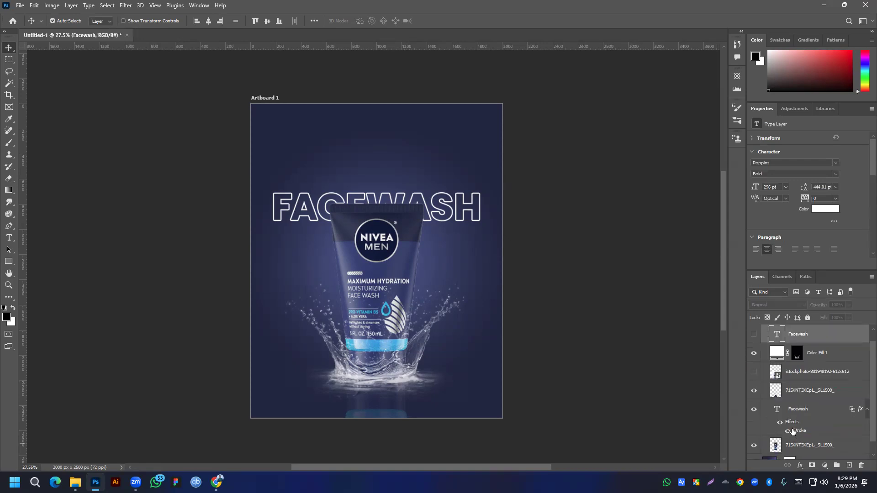
{"action": "scroll", "coordinate": [795, 376], "scroll_direction": "down", "scroll_amount": 1}
{"action": "scroll", "coordinate": [795, 375], "scroll_direction": "up", "scroll_amount": 1}
{"action": "left_click", "coordinate": [754, 334]}
{"action": "left_click_drag", "start_coordinate": [799, 336], "coordinate": [795, 453]}
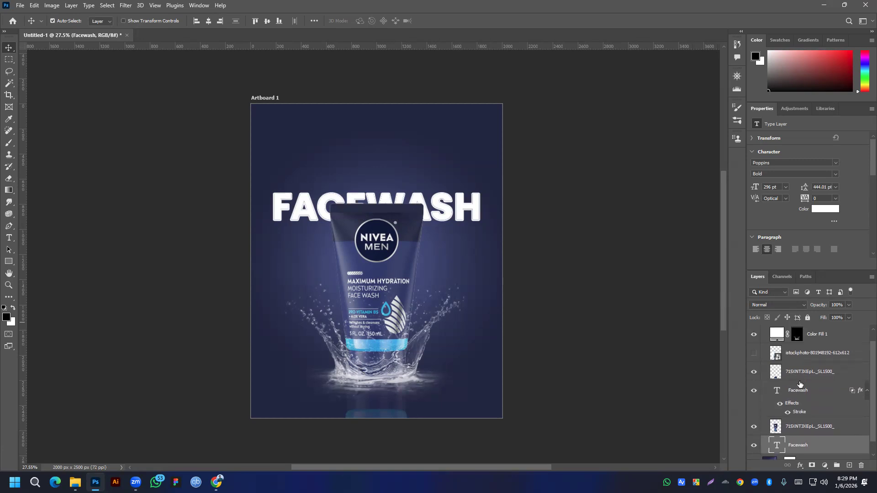
Step: Move the outlined Facewash layer to the top of the artboard's stack and compare the title with and without it
{"action": "scroll", "coordinate": [786, 402], "scroll_direction": "down", "scroll_amount": 1}
{"action": "left_click", "coordinate": [776, 413]}
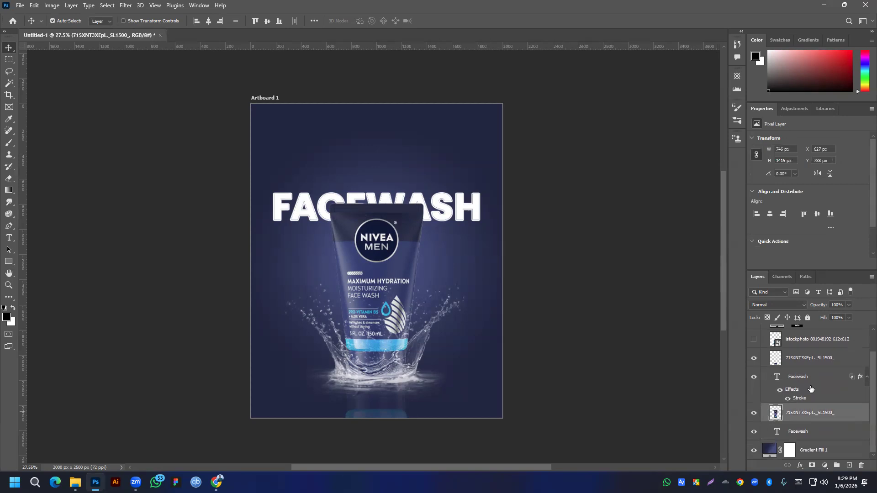
{"action": "left_click_drag", "start_coordinate": [810, 383], "coordinate": [807, 345]}
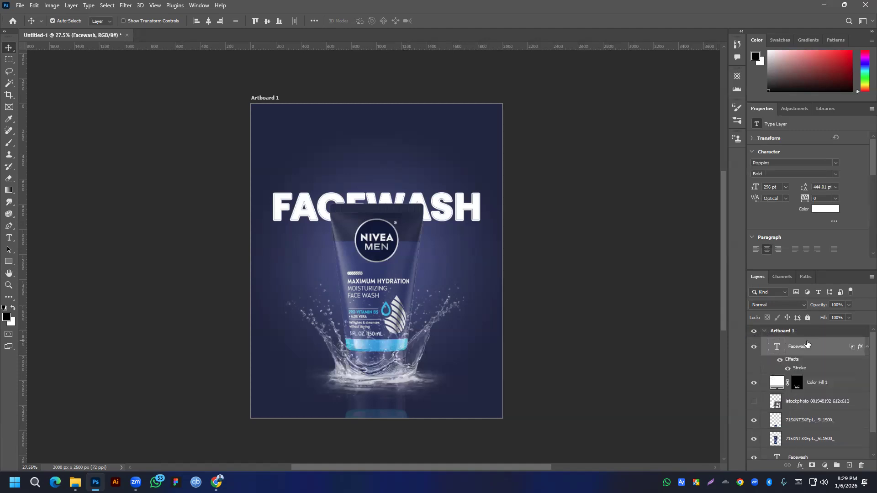
{"action": "left_click", "coordinate": [755, 347]}
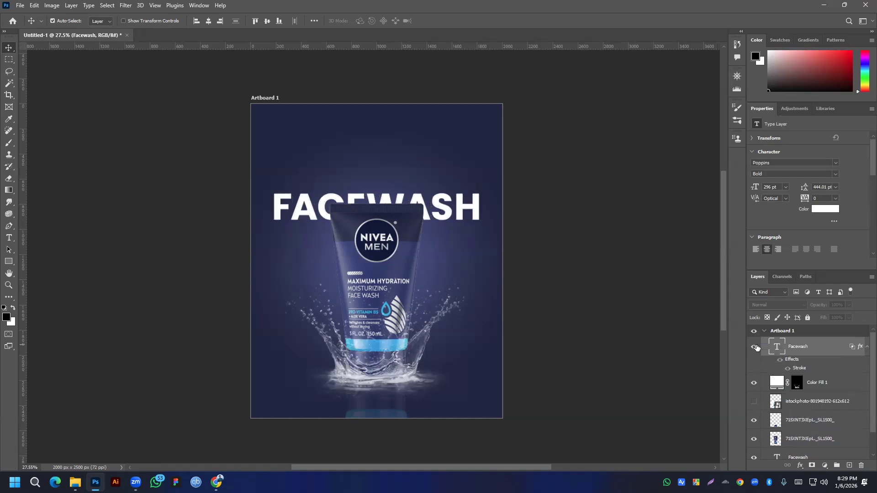
{"action": "left_click", "coordinate": [755, 347]}
{"action": "left_click", "coordinate": [755, 347]}
{"action": "left_click", "coordinate": [755, 347]}
Step: Try the tube layer below the solid Facewash text and move it back above the text
{"action": "scroll", "coordinate": [797, 415], "scroll_direction": "down", "scroll_amount": 2}
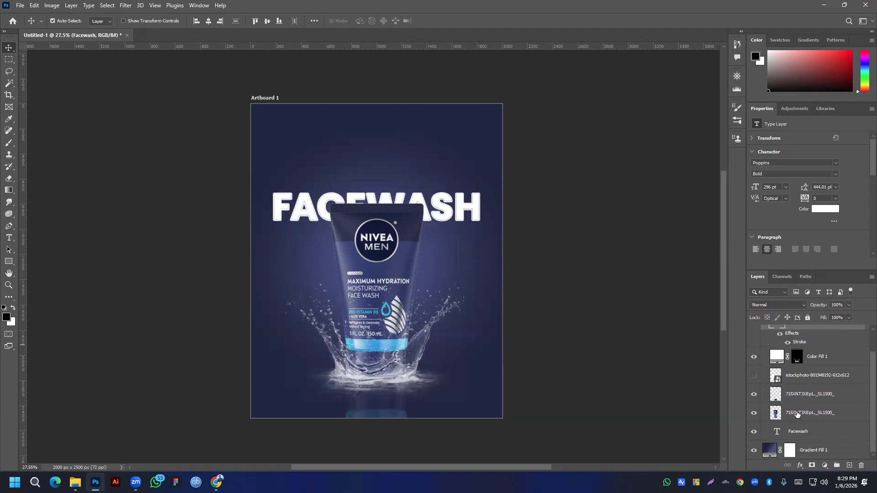
{"action": "left_click_drag", "start_coordinate": [798, 414], "coordinate": [799, 442]}
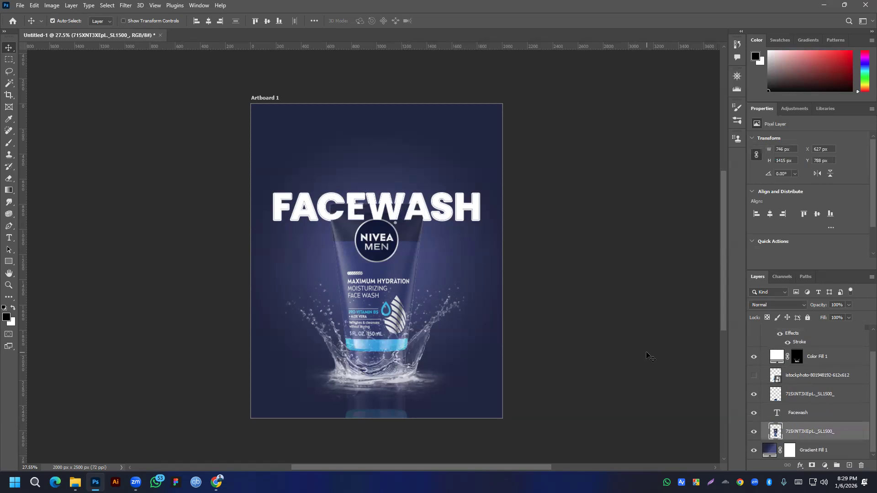
{"action": "left_click", "coordinate": [666, 360]}
{"action": "left_click_drag", "start_coordinate": [816, 434], "coordinate": [815, 413]}
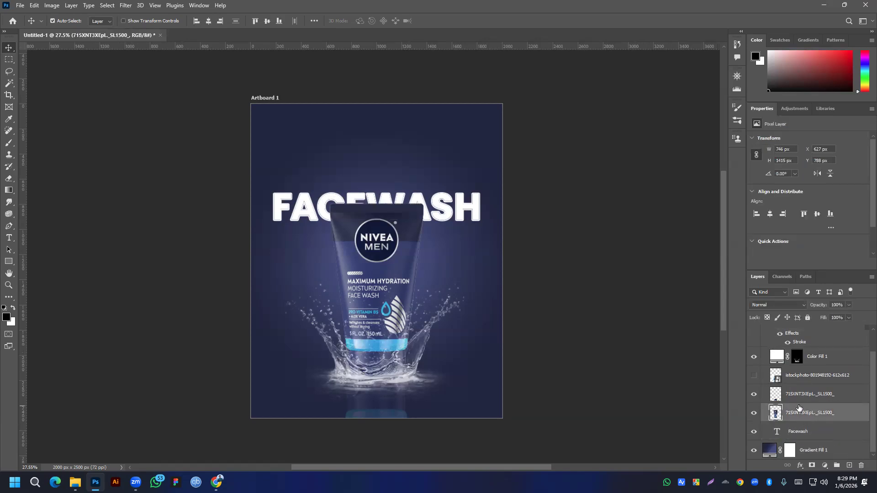
{"action": "scroll", "coordinate": [802, 419], "scroll_direction": "up", "scroll_amount": 1}
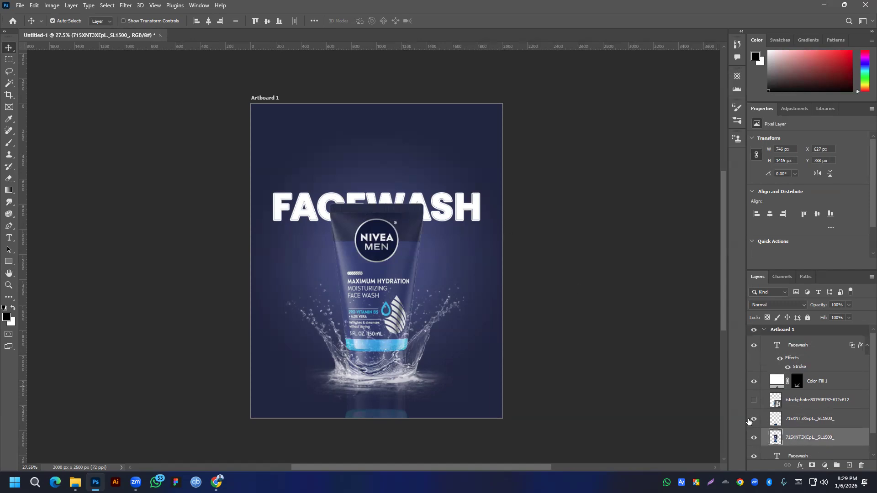
{"action": "left_click", "coordinate": [754, 401]}
{"action": "left_click", "coordinate": [754, 400]}
{"action": "left_click", "coordinate": [809, 402]}
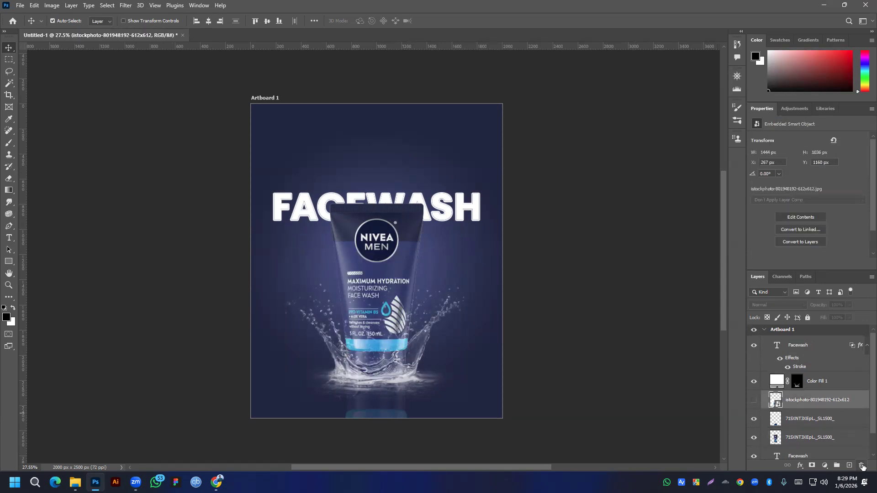
{"action": "left_click", "coordinate": [863, 466]}
{"action": "left_click", "coordinate": [402, 178]}
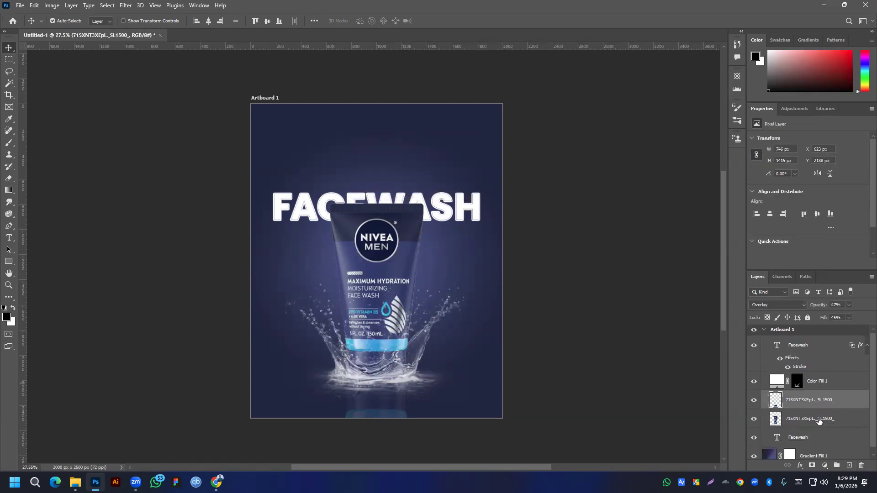
{"action": "left_click_drag", "start_coordinate": [798, 347], "coordinate": [799, 411]}
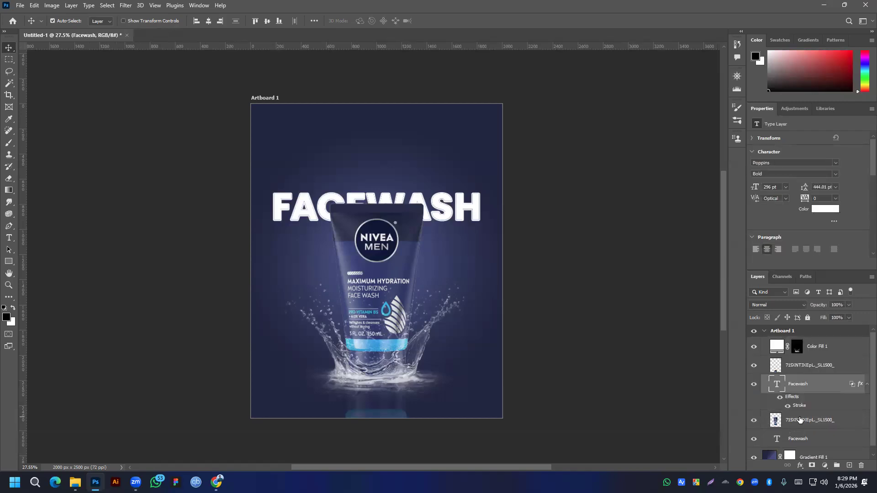
{"action": "right_click", "coordinate": [806, 387]}
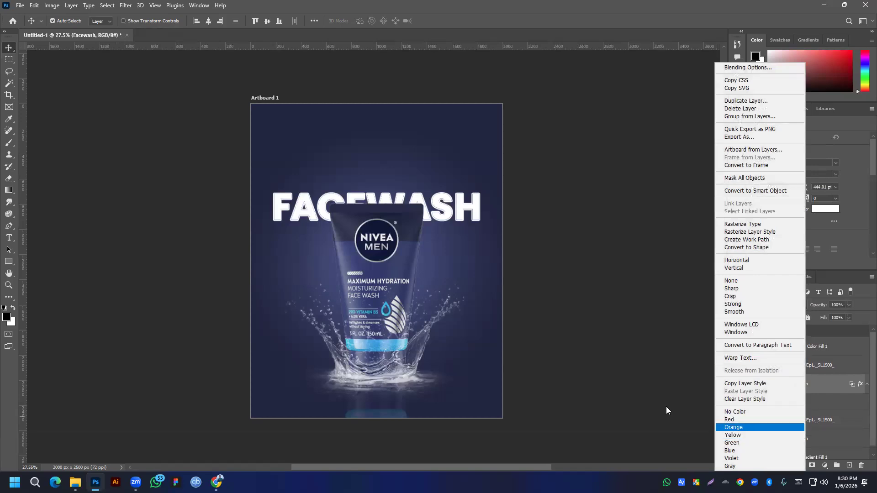
{"action": "left_click", "coordinate": [595, 385]}
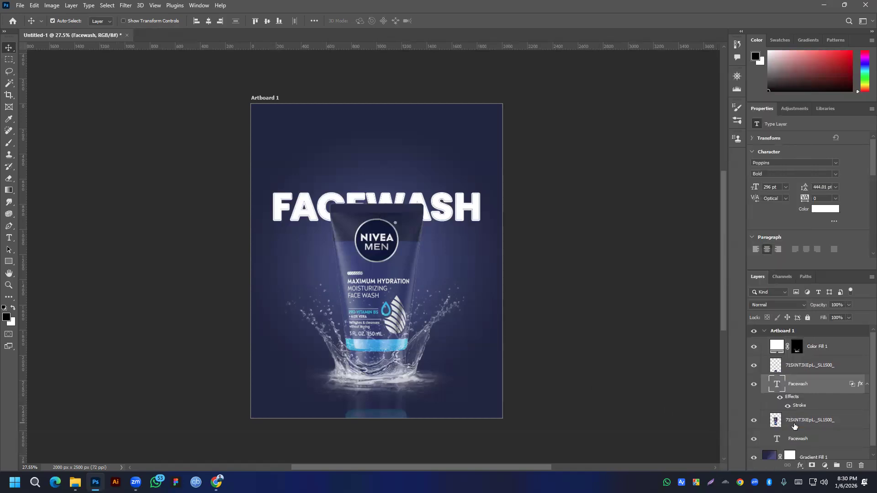
{"action": "left_click", "coordinate": [752, 425]}
{"action": "left_click", "coordinate": [751, 424]}
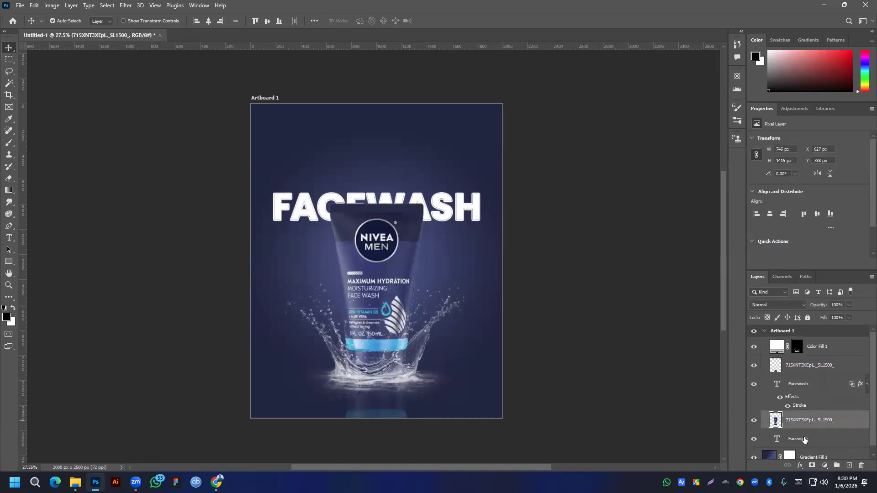
{"action": "left_click", "coordinate": [804, 439]}
{"action": "left_click", "coordinate": [794, 385], "text": "ctrl"}
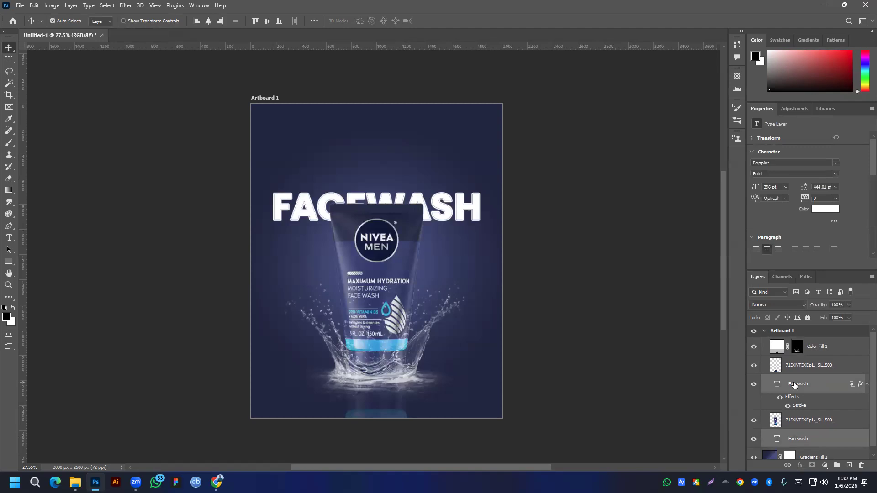
{"action": "left_click", "coordinate": [787, 465]}
{"action": "left_click", "coordinate": [785, 466]}
{"action": "right_click", "coordinate": [807, 387]}
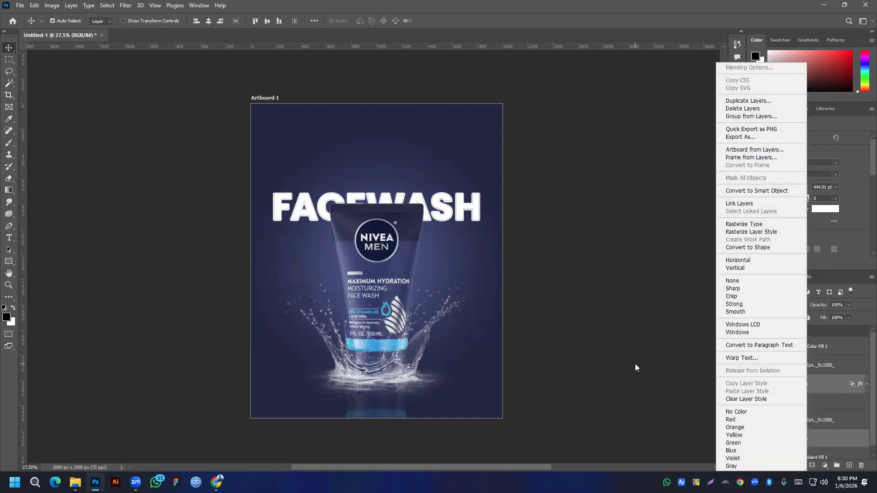
{"action": "left_click", "coordinate": [636, 366]}
Step: Convert the outlined Facewash text layer above the tube to a shape and hide its stroke effect
{"action": "left_click", "coordinate": [836, 383]}
{"action": "right_click", "coordinate": [806, 384]}
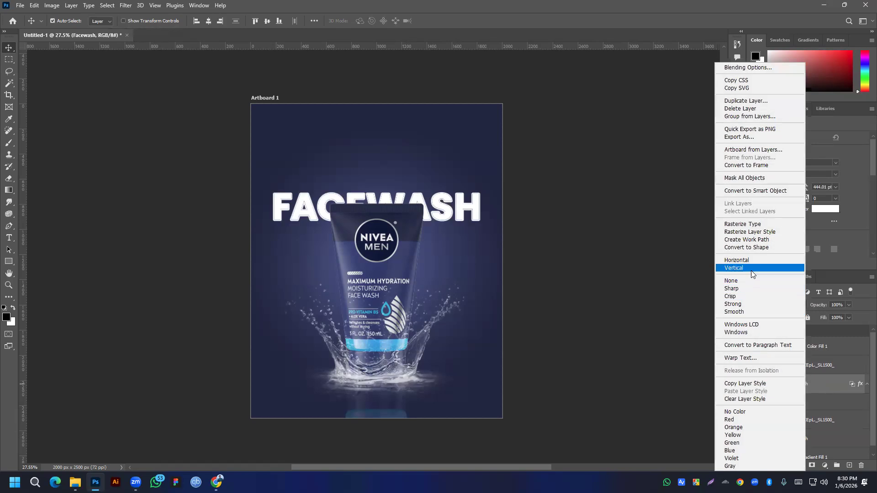
{"action": "left_click", "coordinate": [743, 247]}
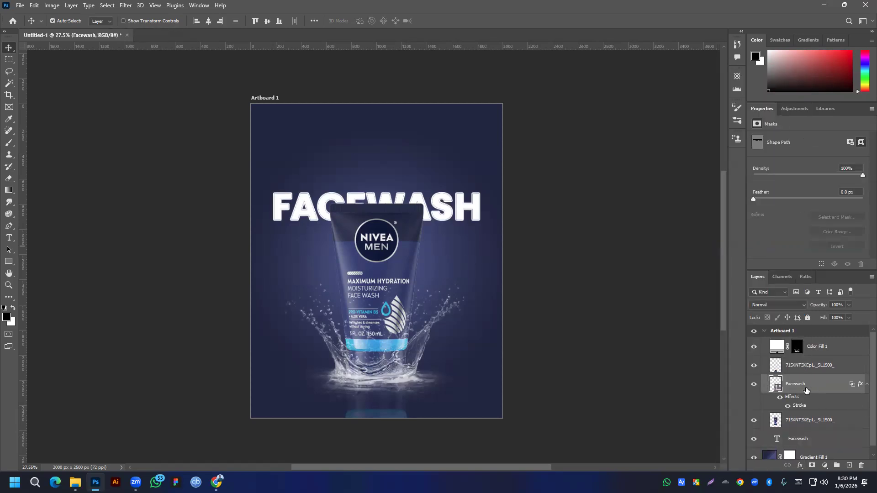
{"action": "right_click", "coordinate": [825, 388]}
{"action": "key", "text": "Escape"}
{"action": "left_click", "coordinate": [787, 406]}
{"action": "left_click", "coordinate": [788, 407]}
{"action": "left_click", "coordinate": [789, 407]}
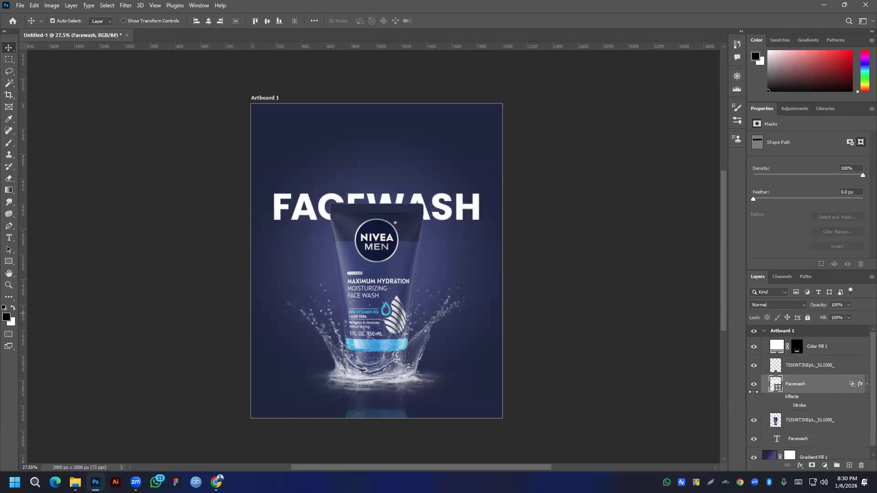
Step: Delete the Facewash shape layer above the tube together with its accidental duplicate
{"action": "left_click_drag", "start_coordinate": [822, 395], "coordinate": [849, 466]}
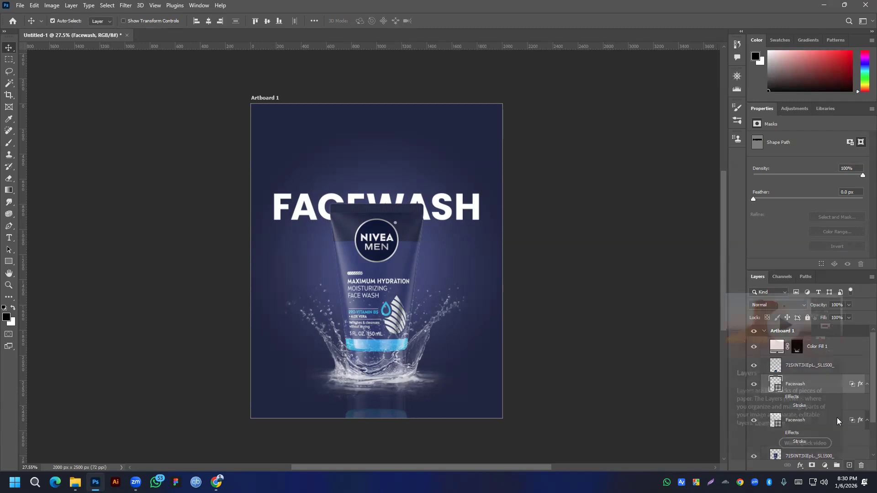
{"action": "left_click", "coordinate": [862, 465]}
{"action": "left_click", "coordinate": [396, 179]}
{"action": "left_click_drag", "start_coordinate": [822, 393], "coordinate": [863, 467]}
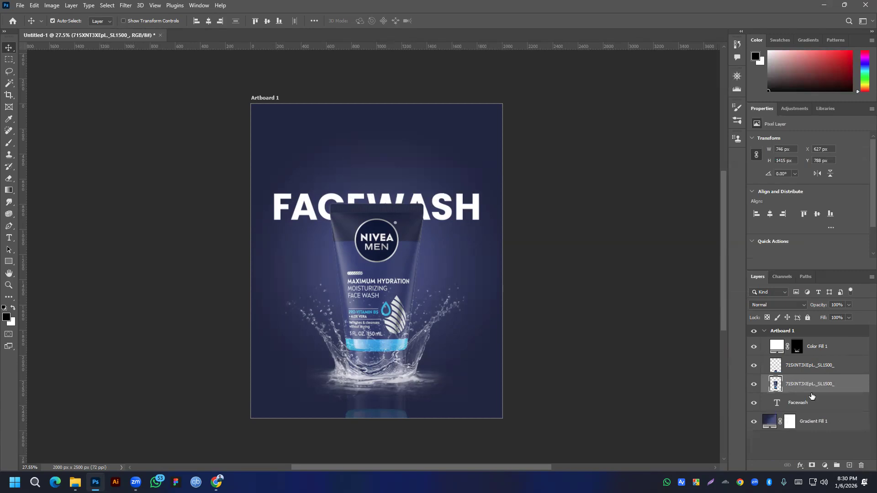
Step: Duplicate the solid Facewash text layer and place the copy directly above the tube layer
{"action": "left_click_drag", "start_coordinate": [811, 406], "coordinate": [849, 466]}
{"action": "left_click_drag", "start_coordinate": [816, 406], "coordinate": [813, 377]}
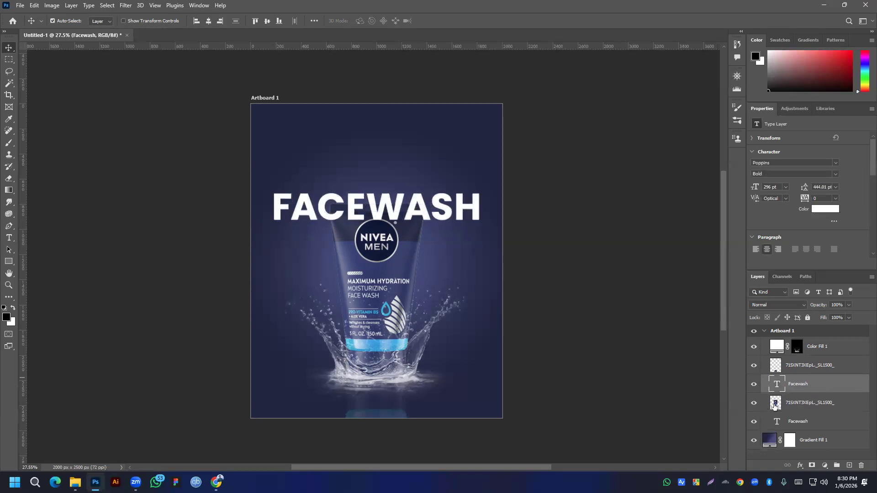
{"action": "left_click", "coordinate": [772, 405]}
{"action": "left_click", "coordinate": [805, 389]}
Step: Add a stroke effect to the upper Facewash copy and lower its Blend If current-layer white limit to 198
{"action": "right_click", "coordinate": [811, 384]}
{"action": "left_click", "coordinate": [739, 68]}
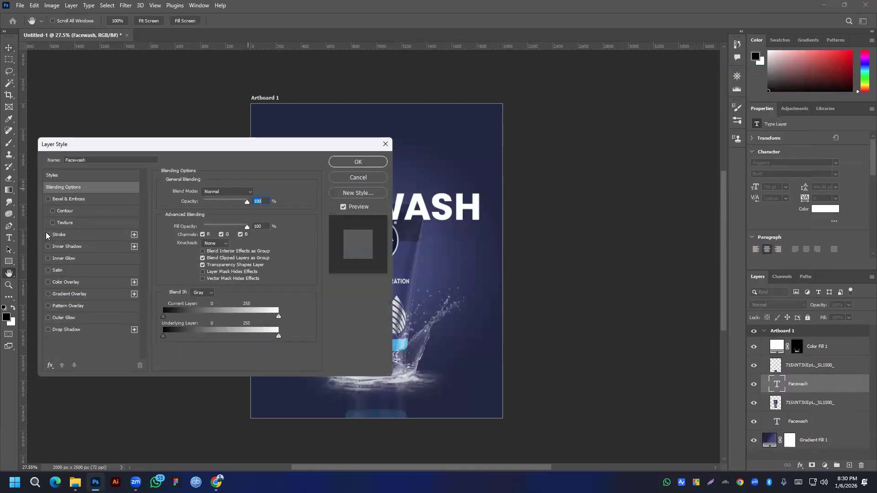
{"action": "left_click", "coordinate": [48, 235]}
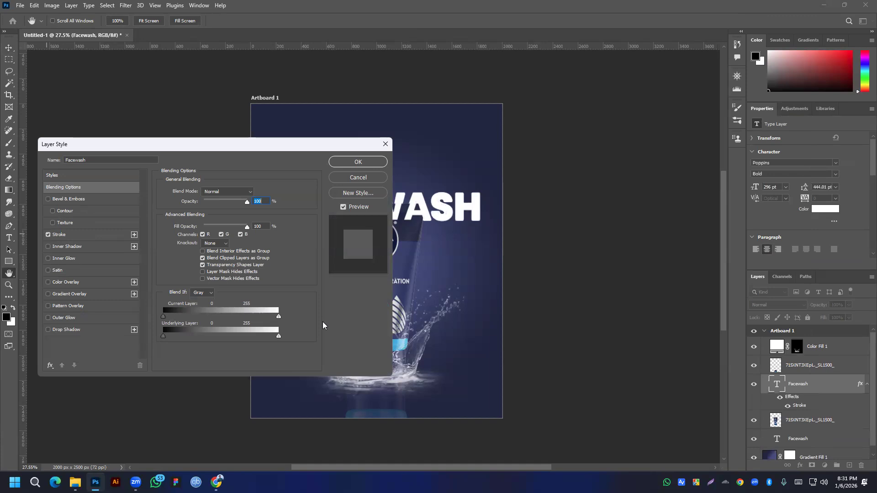
{"action": "left_click_drag", "start_coordinate": [278, 317], "coordinate": [252, 311]}
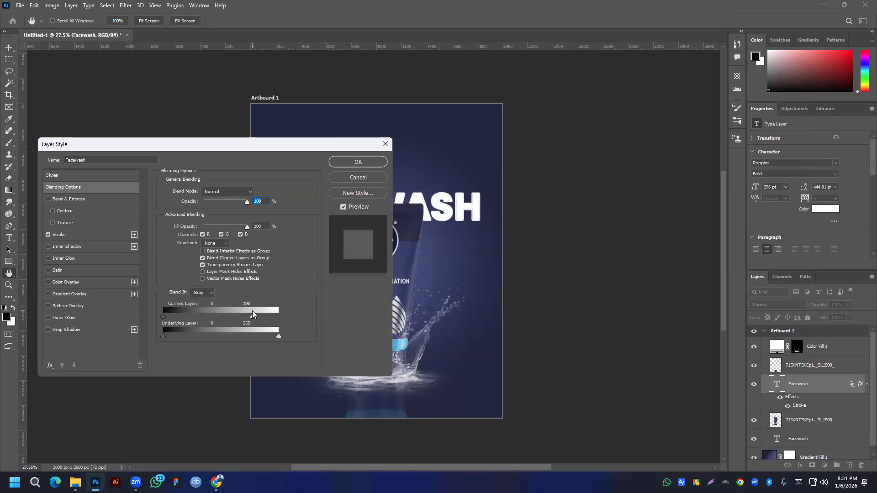
{"action": "left_click", "coordinate": [359, 162]}
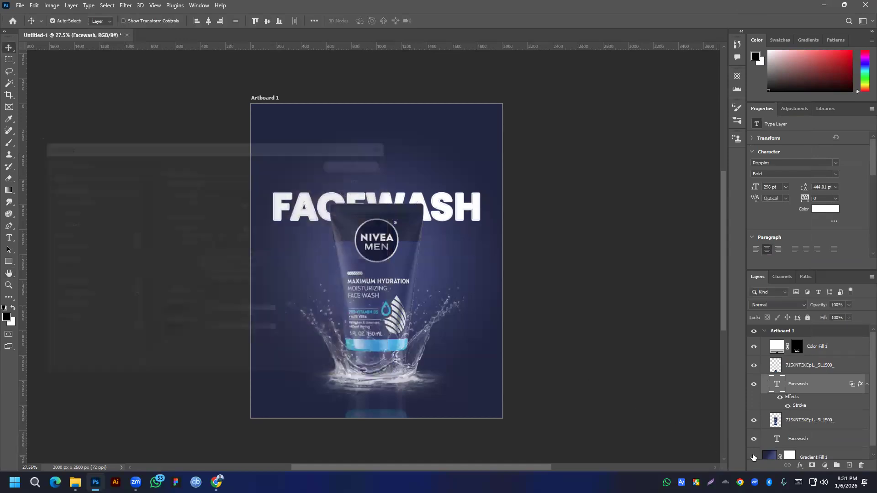
Step: Compare the title with the solid Facewash layer hidden and shown, then undo the upper copy's stroke and blending changes
{"action": "left_click", "coordinate": [753, 439]}
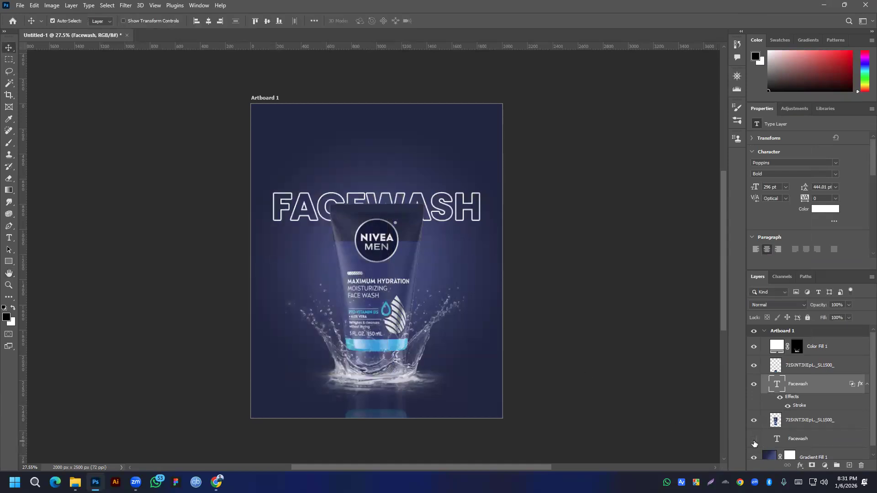
{"action": "left_click", "coordinate": [754, 439]}
{"action": "left_click", "coordinate": [753, 439]}
{"action": "left_click", "coordinate": [754, 439]}
{"action": "key", "text": "ctrl+z"}
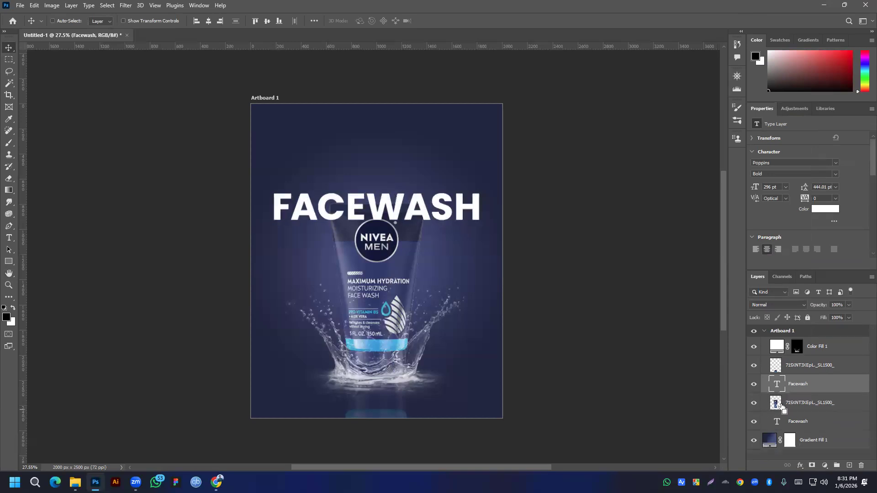
Step: Convert the upper Facewash copy to a shape and give it no fill and a white stroke
{"action": "right_click", "coordinate": [809, 383]}
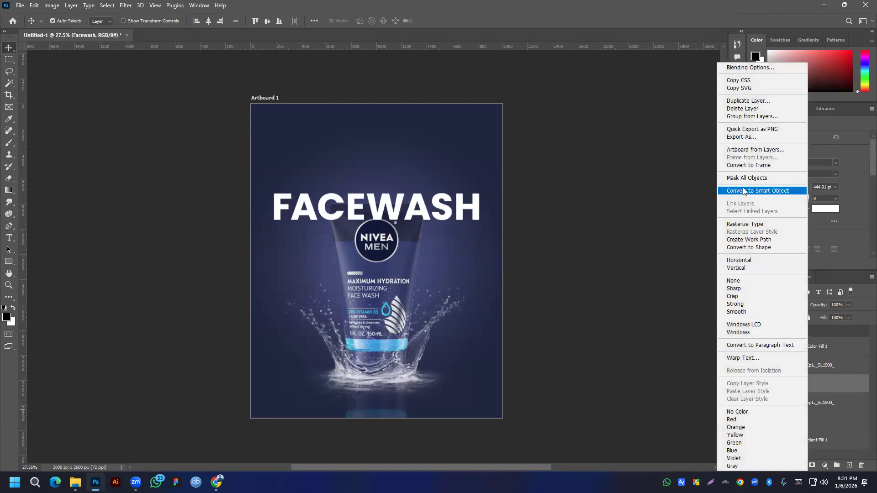
{"action": "left_click", "coordinate": [743, 248]}
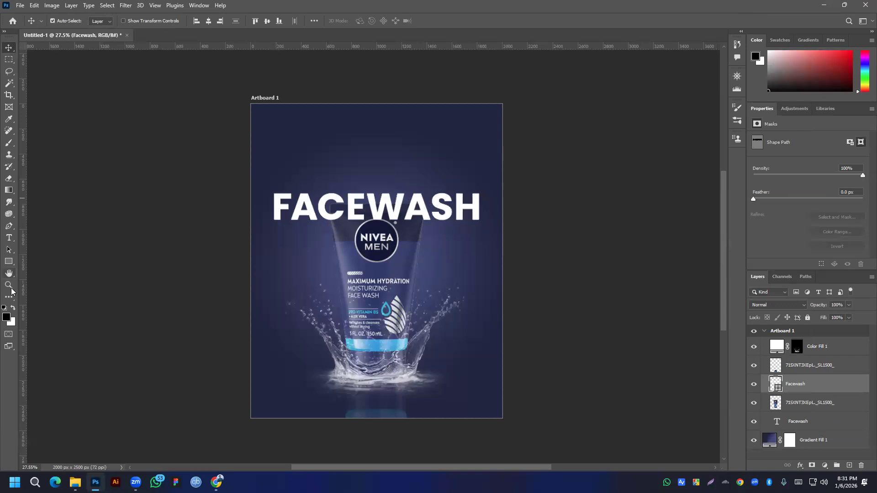
{"action": "left_click", "coordinate": [8, 264]}
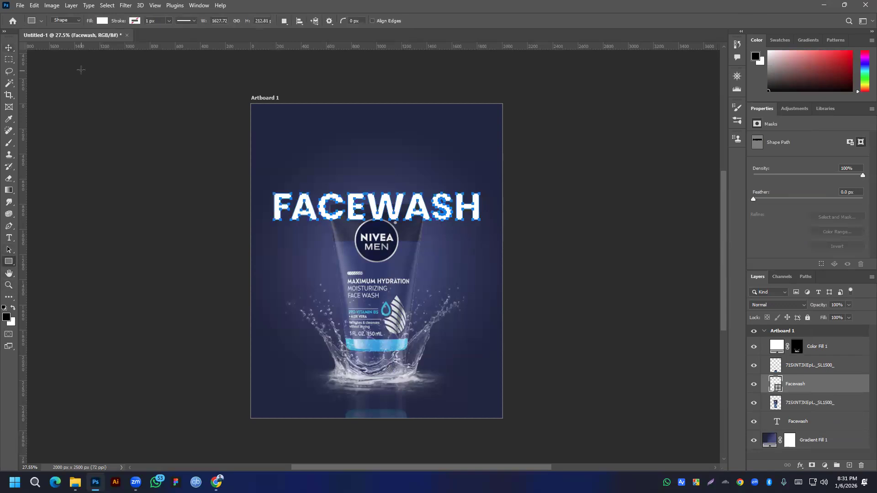
{"action": "left_click", "coordinate": [102, 21]}
{"action": "left_click", "coordinate": [49, 38]}
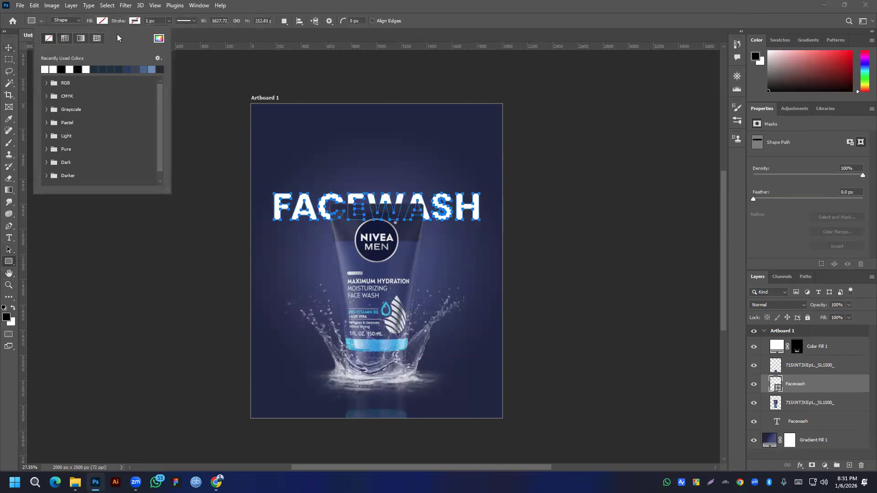
{"action": "left_click", "coordinate": [135, 21]}
{"action": "left_click", "coordinate": [77, 68]}
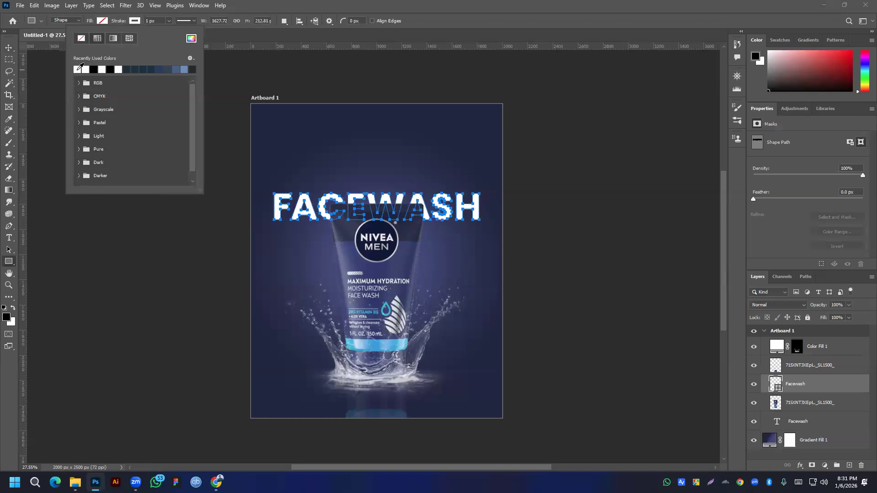
Step: Set the stroke width of the upper Facewash shape to 5.84 px
{"action": "left_click", "coordinate": [165, 21]}
{"action": "left_click", "coordinate": [169, 21]}
{"action": "left_click_drag", "start_coordinate": [160, 31], "coordinate": [176, 32]}
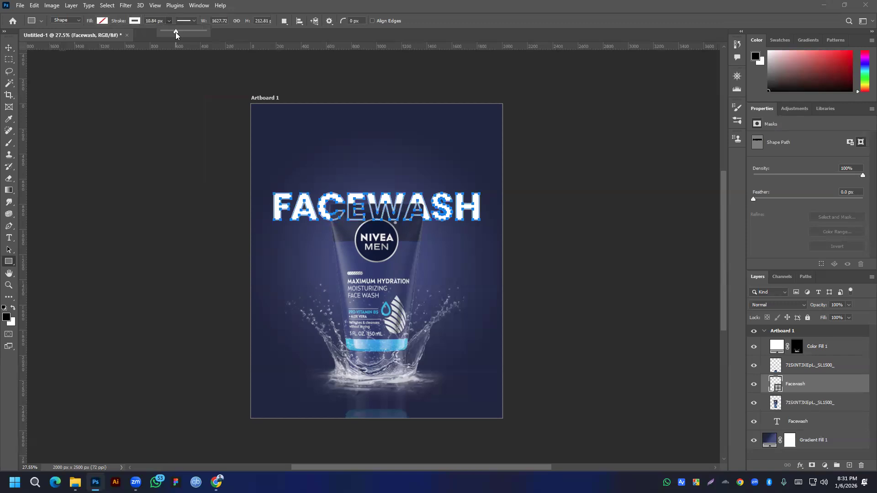
{"action": "left_click", "coordinate": [156, 21]}
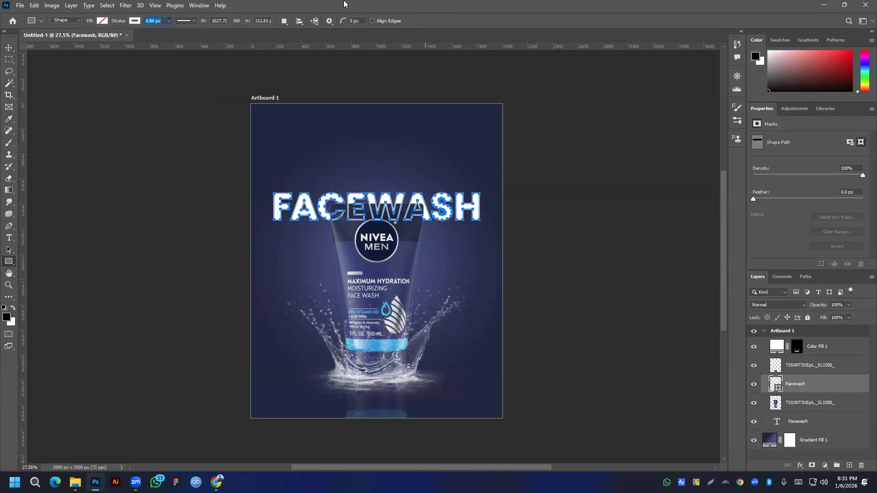
{"action": "left_click", "coordinate": [8, 49]}
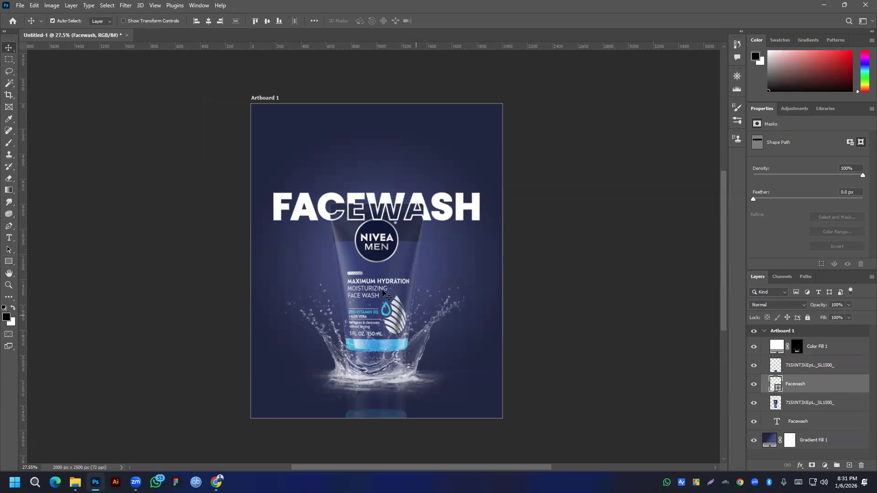
{"action": "left_click", "coordinate": [8, 261]}
{"action": "left_click", "coordinate": [168, 23]}
{"action": "left_click", "coordinate": [161, 21]}
{"action": "scroll", "coordinate": [161, 21], "scroll_direction": "down", "scroll_amount": 4}
{"action": "key", "text": "Return"}
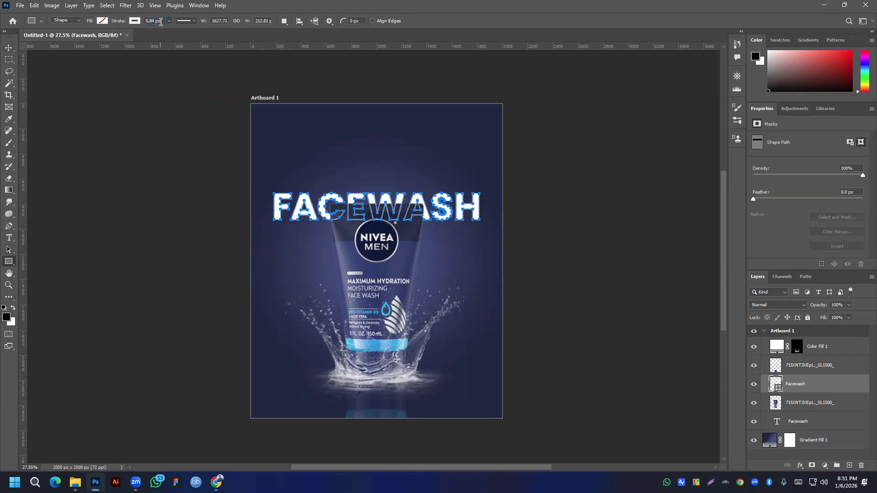
{"action": "left_click", "coordinate": [7, 48]}
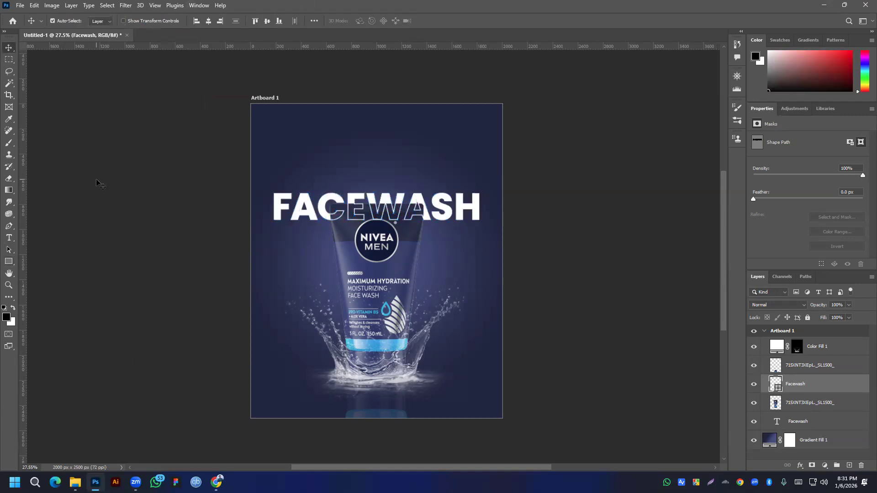
{"action": "left_click", "coordinate": [98, 183]}
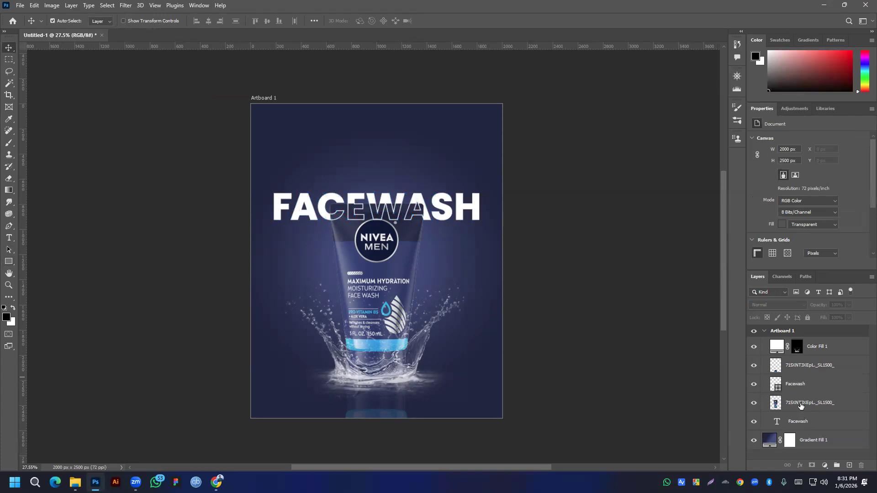
Step: Link the outlined Facewash shape layer with the solid Facewash text layer
{"action": "left_click", "coordinate": [806, 423]}
{"action": "left_click", "coordinate": [801, 385], "text": "ctrl"}
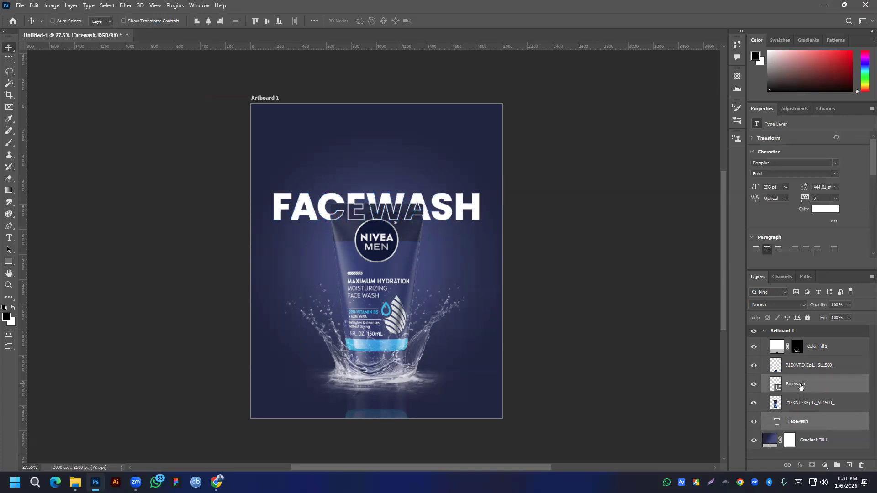
{"action": "left_click", "coordinate": [787, 466]}
Step: Move the linked Facewash layers upward and roughly centre them over the tube, with its top edge crossing the lower part of the letters
{"action": "mouse_move", "coordinate": [442, 203]}
{"action": "left_mouse_down"}
{"action": "mouse_move", "coordinate": [440, 169]}
{"action": "mouse_move", "coordinate": [433, 278]}
{"action": "mouse_move", "coordinate": [412, 364]}
{"action": "mouse_move", "coordinate": [464, 393]}
{"action": "mouse_move", "coordinate": [458, 256]}
{"action": "mouse_move", "coordinate": [441, 221]}
{"action": "mouse_move", "coordinate": [444, 188]}
{"action": "mouse_move", "coordinate": [442, 260]}
{"action": "mouse_move", "coordinate": [390, 246]}
{"action": "mouse_move", "coordinate": [295, 249]}
{"action": "mouse_move", "coordinate": [447, 206]}
{"action": "left_mouse_up"}
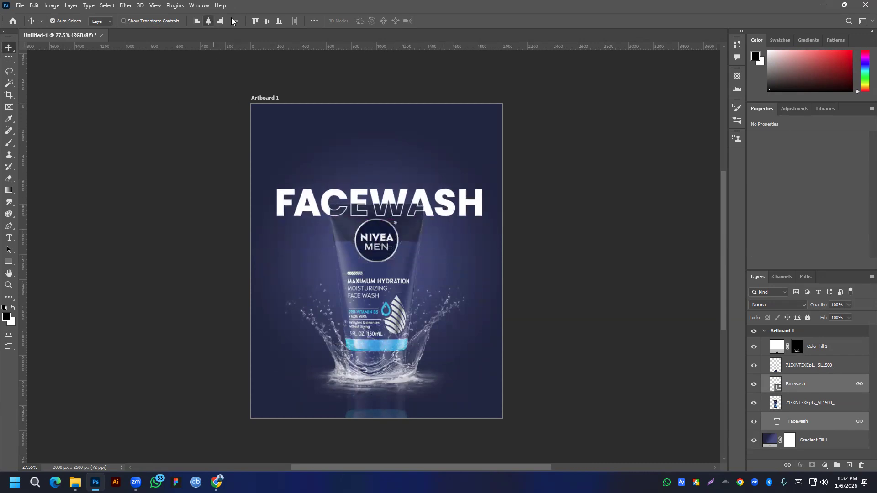
{"action": "left_click", "coordinate": [314, 21]}
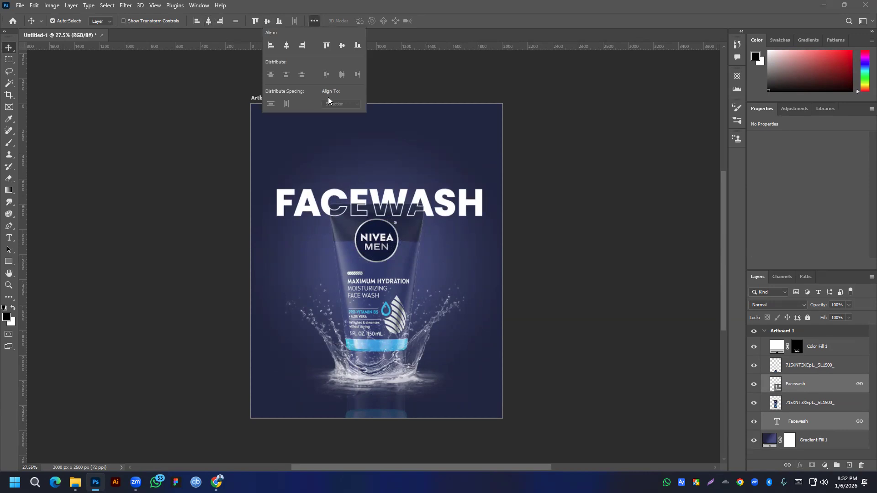
{"action": "left_click", "coordinate": [445, 3]}
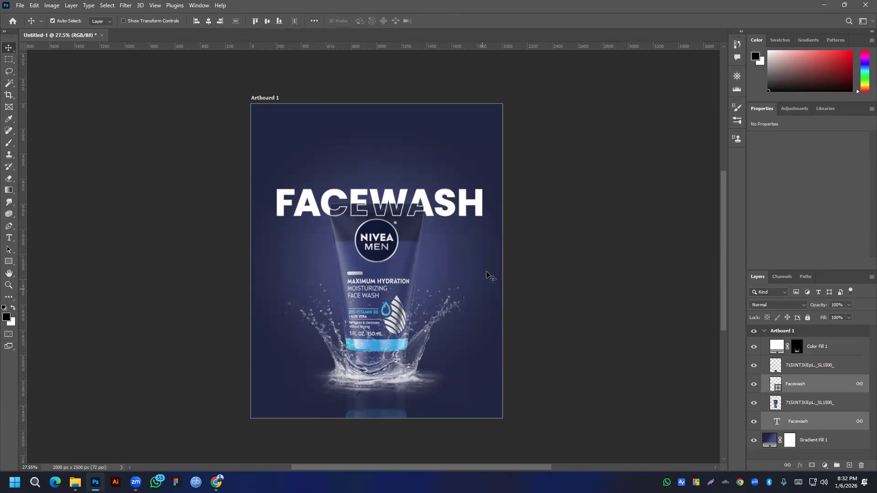
{"action": "left_click_drag", "start_coordinate": [421, 205], "coordinate": [427, 205]}
{"action": "left_click", "coordinate": [525, 254]}
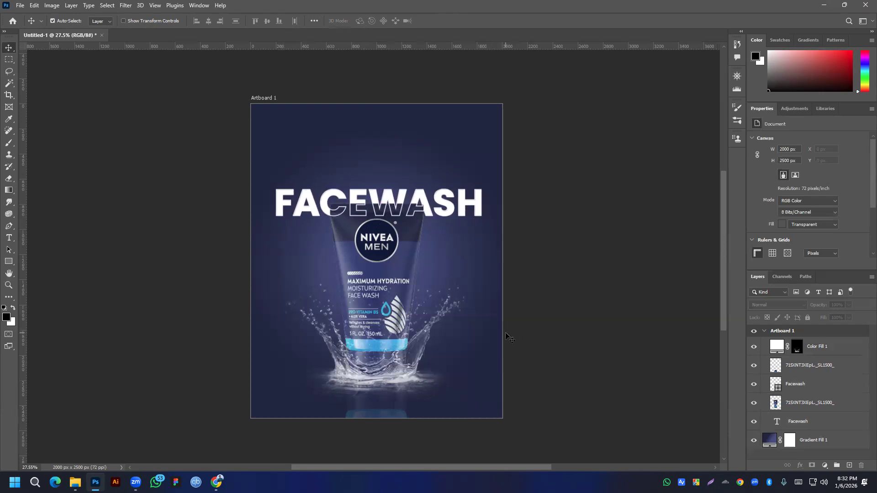
{"action": "mouse_move", "coordinate": [438, 215]}
{"action": "left_mouse_down"}
{"action": "mouse_move", "coordinate": [436, 233]}
{"action": "mouse_move", "coordinate": [438, 208]}
{"action": "left_mouse_up"}
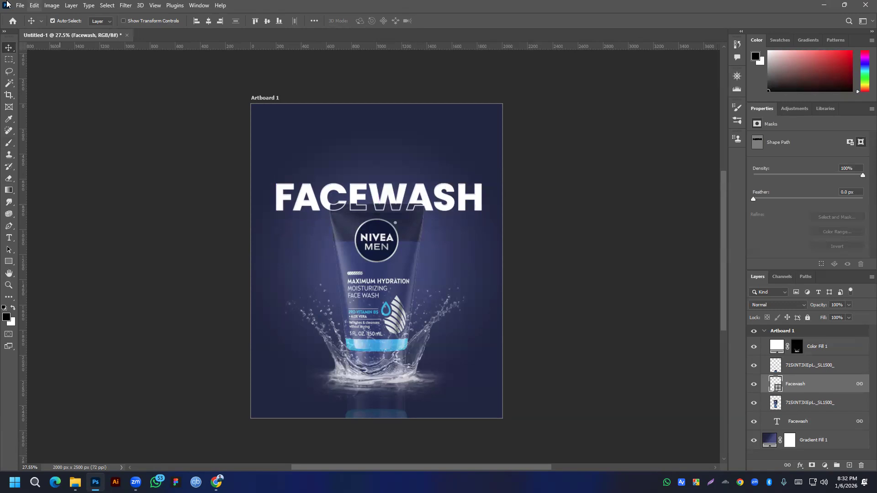
Step: Place green-leaves-vectors.jpg as an embedded image over the tube and enlarge it to about 283%
{"action": "left_click", "coordinate": [20, 5]}
{"action": "mouse_move", "coordinate": [34, 5]}
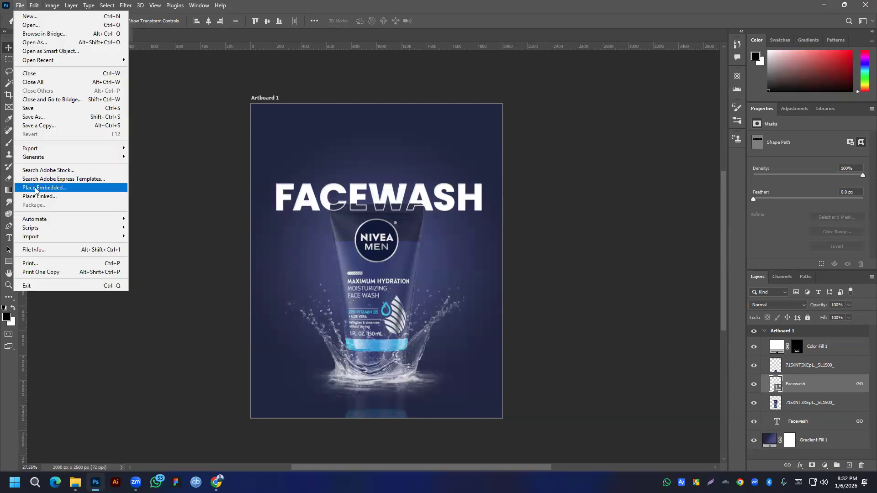
{"action": "left_click", "coordinate": [42, 188]}
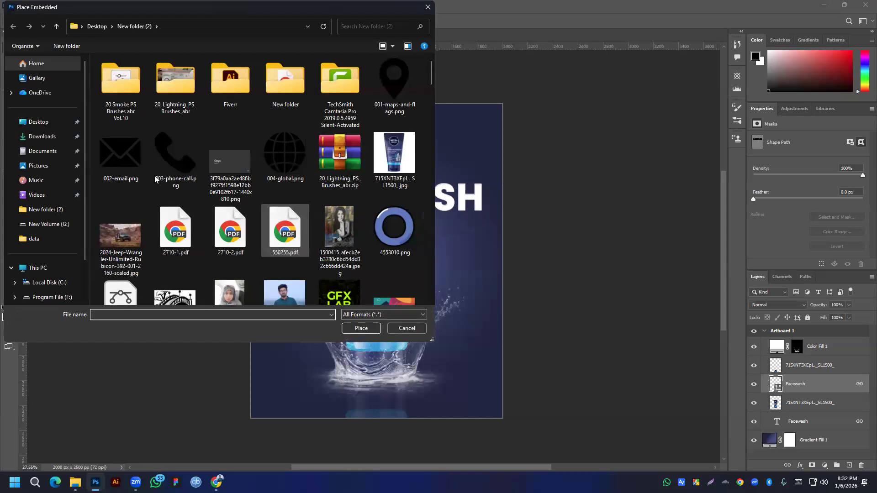
{"action": "scroll", "coordinate": [187, 186], "scroll_direction": "down", "scroll_amount": 10}
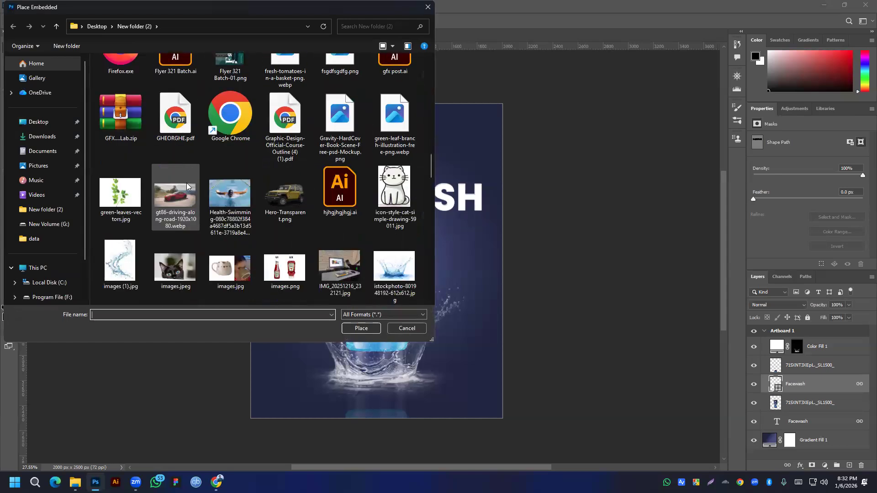
{"action": "double_click", "coordinate": [120, 194]}
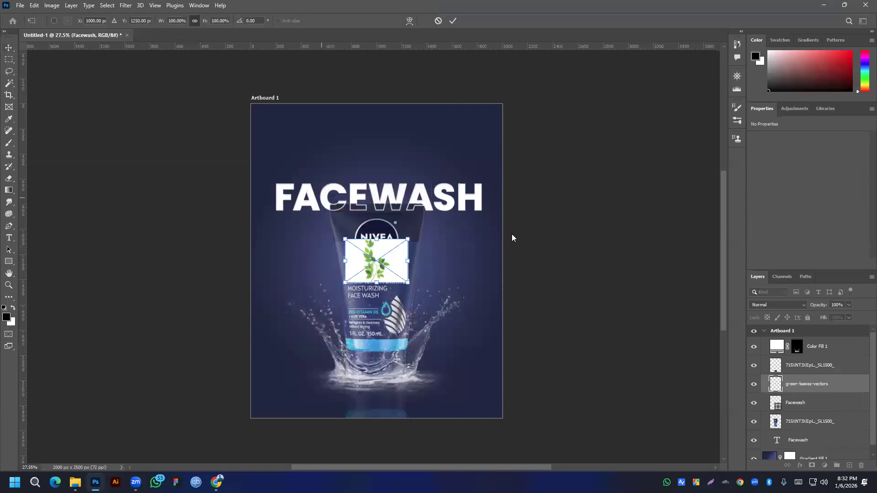
{"action": "left_click_drag", "start_coordinate": [406, 261], "coordinate": [465, 274]}
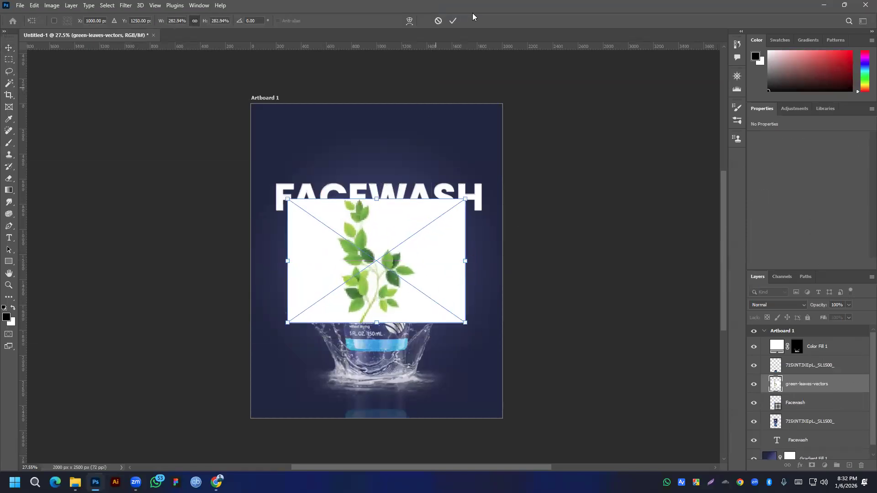
{"action": "left_click", "coordinate": [452, 21]}
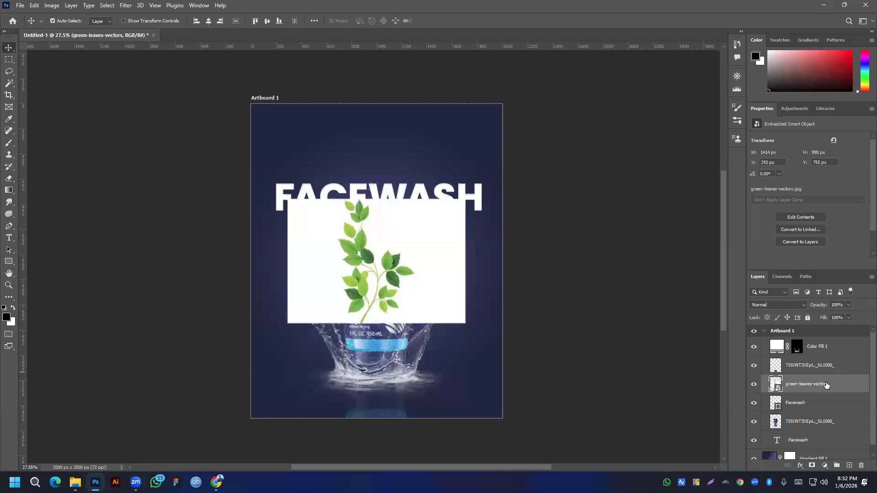
Step: Rasterize the green-leaves-vectors layer and select its leaf branch with Select Subject
{"action": "right_click", "coordinate": [804, 388]}
{"action": "left_click", "coordinate": [809, 185]}
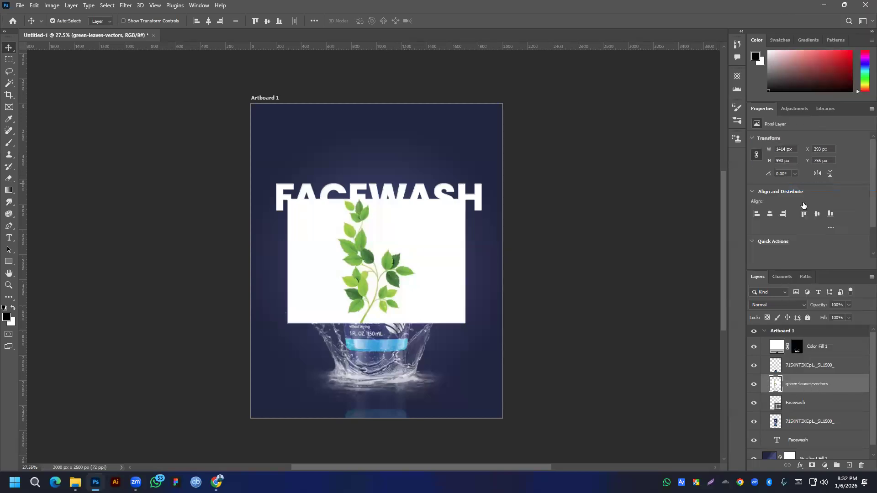
{"action": "left_click", "coordinate": [107, 5]}
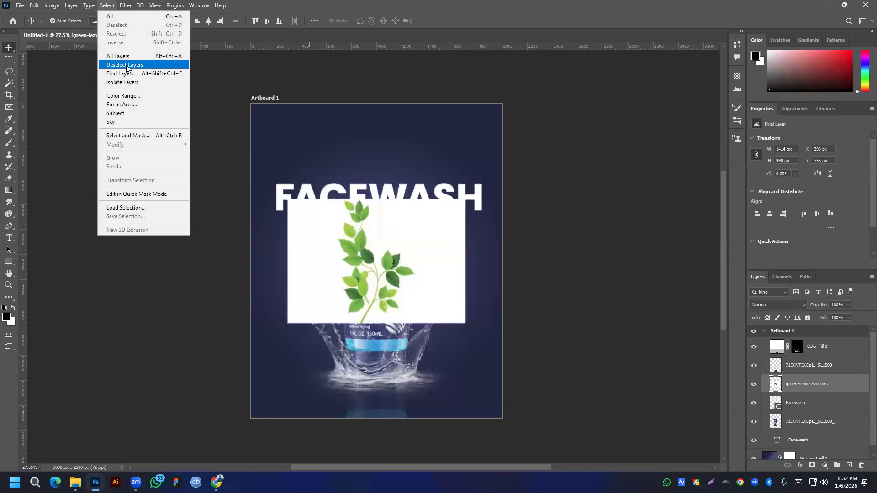
{"action": "left_click", "coordinate": [115, 113]}
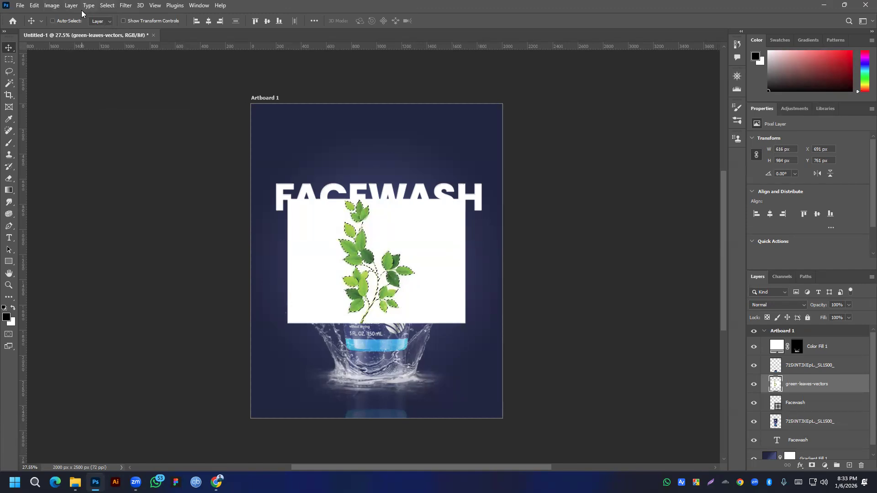
Step: Copy the selected leaf branch to its own layer and delete the green-leaves-vectors source layer
{"action": "key", "text": "ctrl+j"}
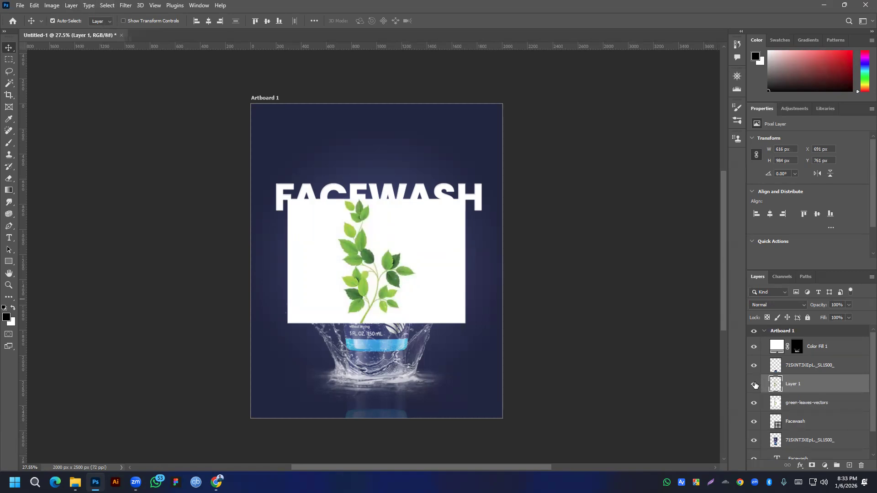
{"action": "left_click", "coordinate": [754, 403]}
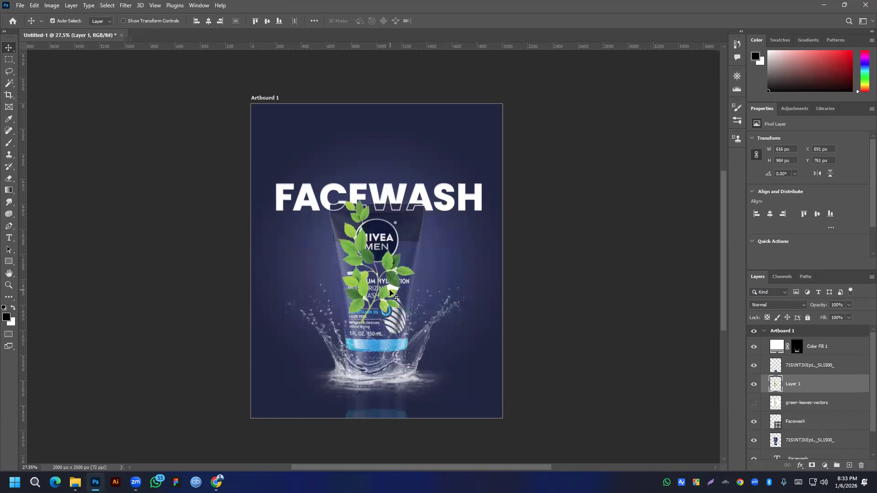
{"action": "left_click_drag", "start_coordinate": [811, 403], "coordinate": [863, 466]}
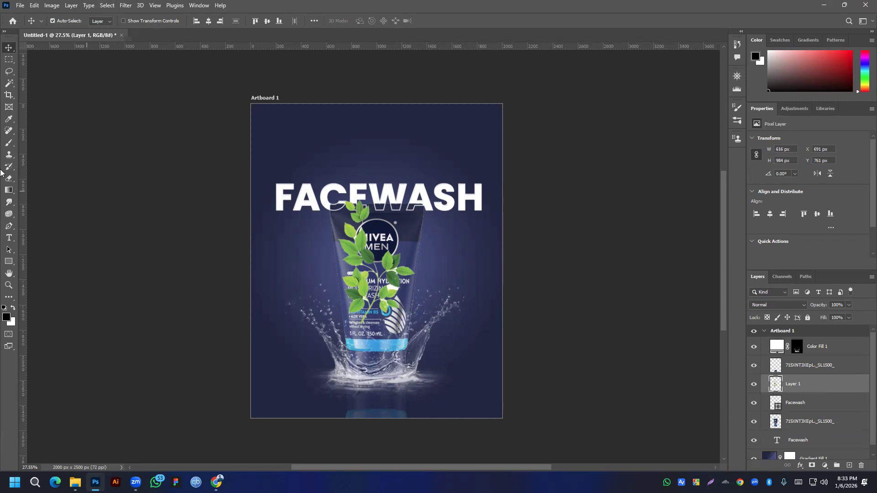
Step: Try to select the white patch between the lower leaves with the Magic Wand at tolerance 100
{"action": "left_click", "coordinate": [9, 83]}
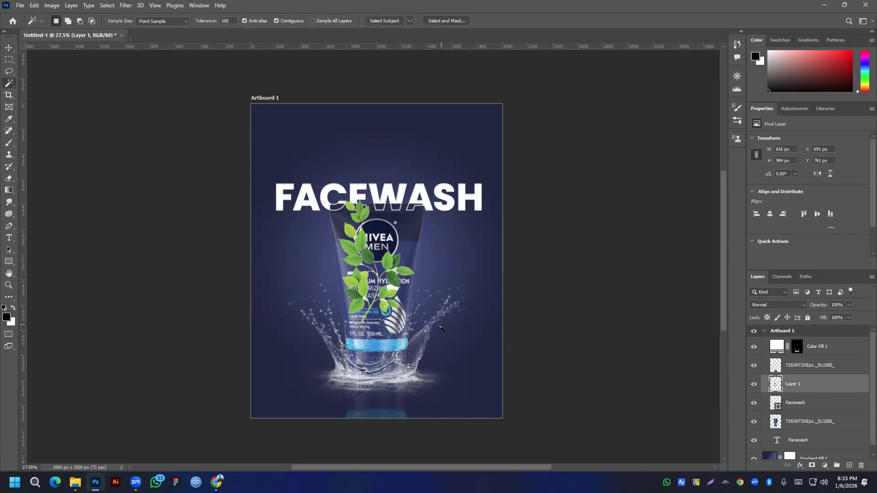
{"action": "scroll", "coordinate": [439, 327], "scroll_direction": "up", "scroll_amount": 5}
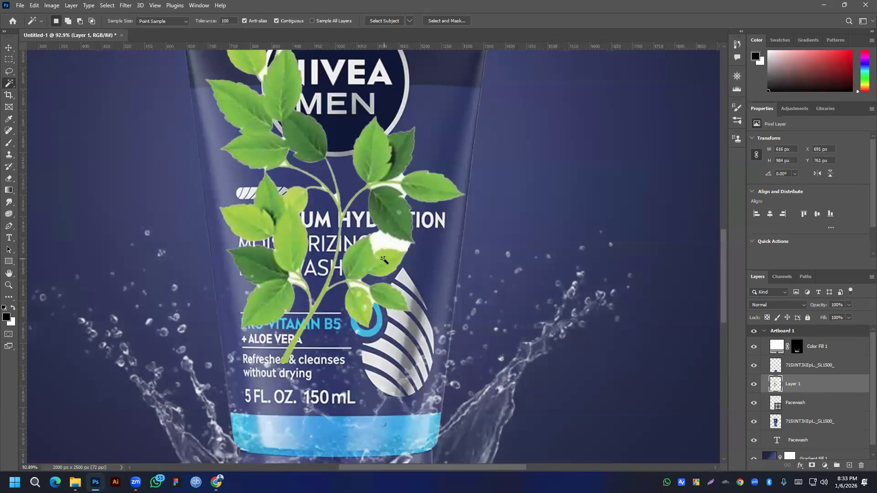
{"action": "left_click", "coordinate": [399, 244]}
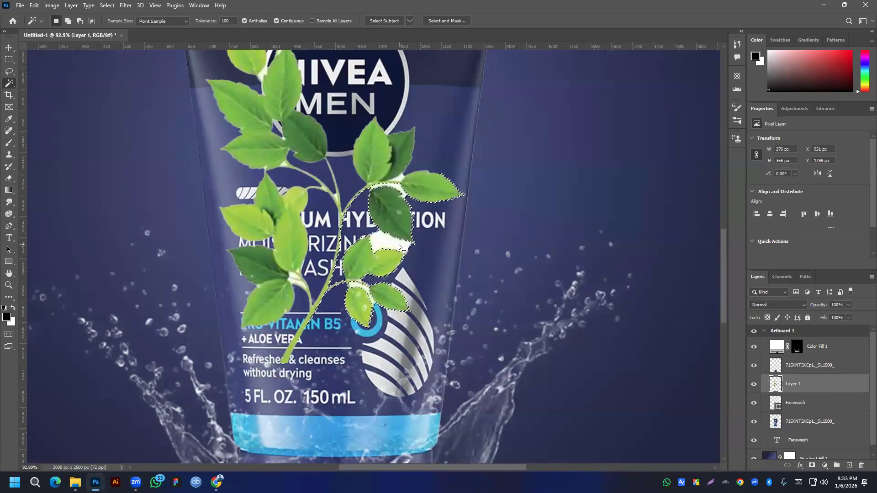
{"action": "key", "text": "ctrl+d"}
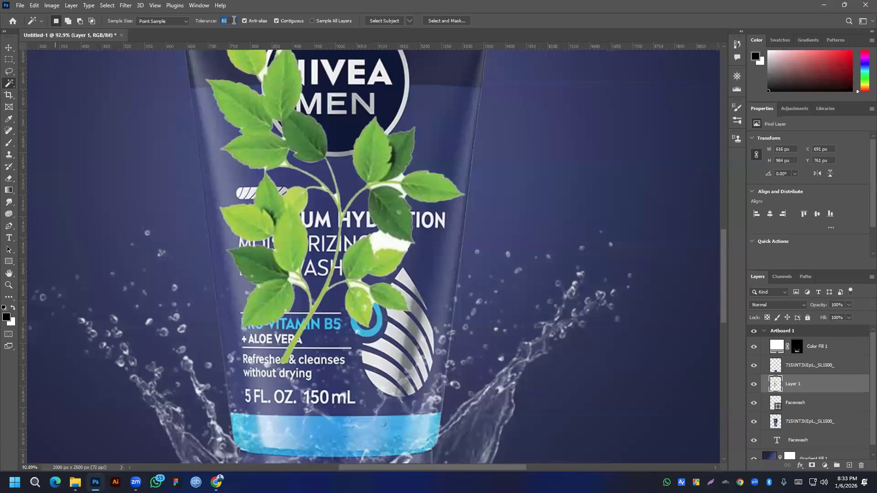
Step: Set the Magic Wand tolerance to 50 and delete the white remnants between the leaves on the branch's outer side
{"action": "scroll", "coordinate": [233, 21], "scroll_direction": "down", "scroll_amount": 2}
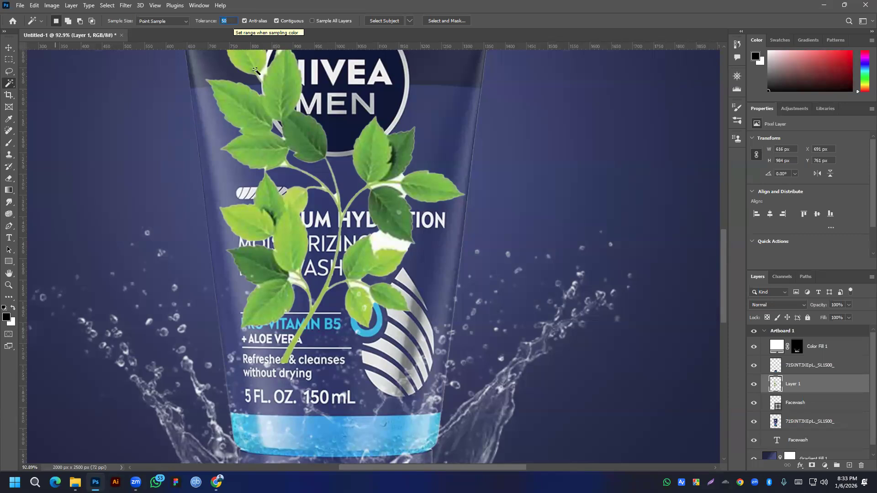
{"action": "left_click", "coordinate": [388, 242]}
{"action": "key", "text": "Delete"}
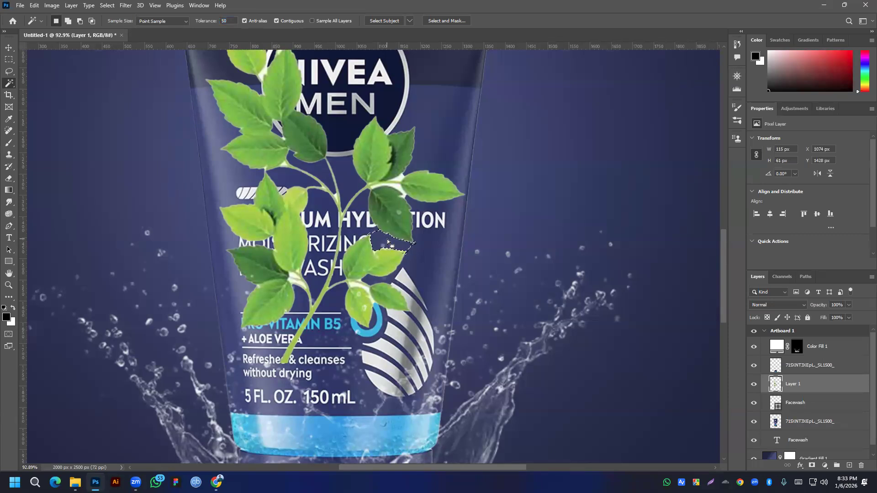
{"action": "left_click", "coordinate": [397, 190]}
{"action": "key", "text": "Delete"}
{"action": "left_click", "coordinate": [402, 179]}
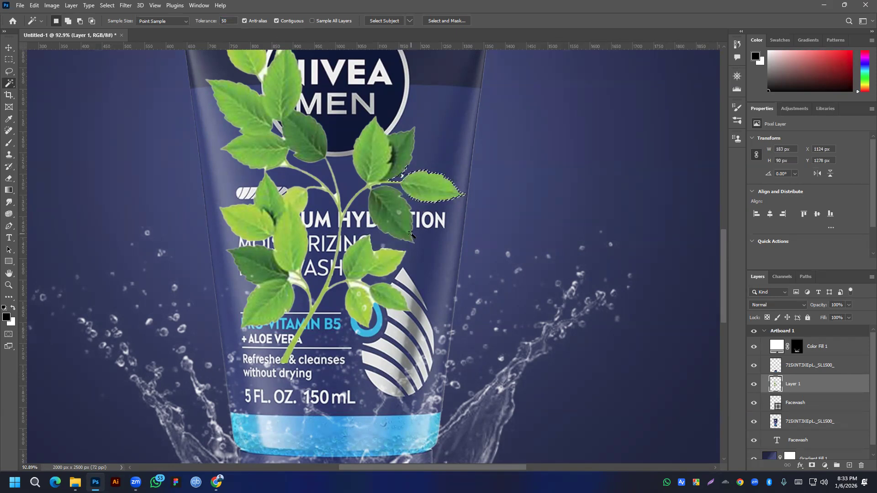
{"action": "left_click", "coordinate": [402, 177]}
Step: Delete the cut-out leaf branch layer, Layer 1
{"action": "scroll", "coordinate": [277, 95], "scroll_direction": "up", "scroll_amount": 2}
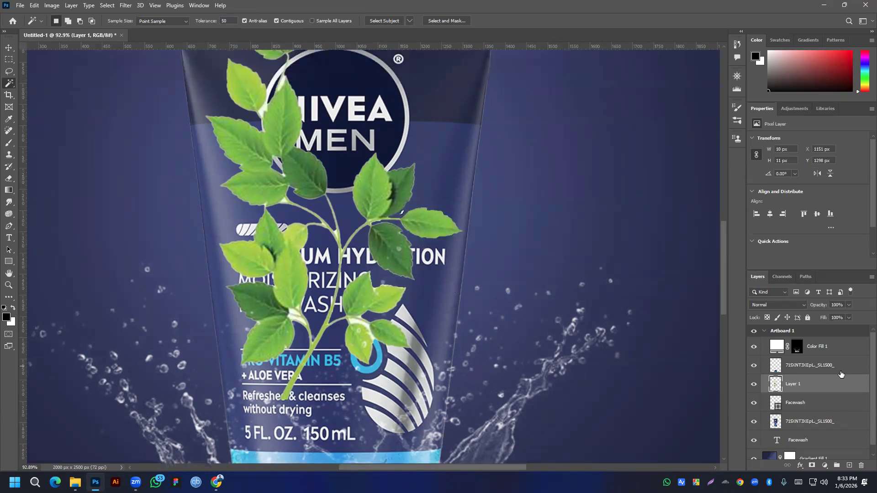
{"action": "left_click_drag", "start_coordinate": [828, 392], "coordinate": [862, 466]}
Step: Switch to Chrome and open the remove.bg website through a search for "bg remove"
{"action": "key", "text": "alt+Tab"}
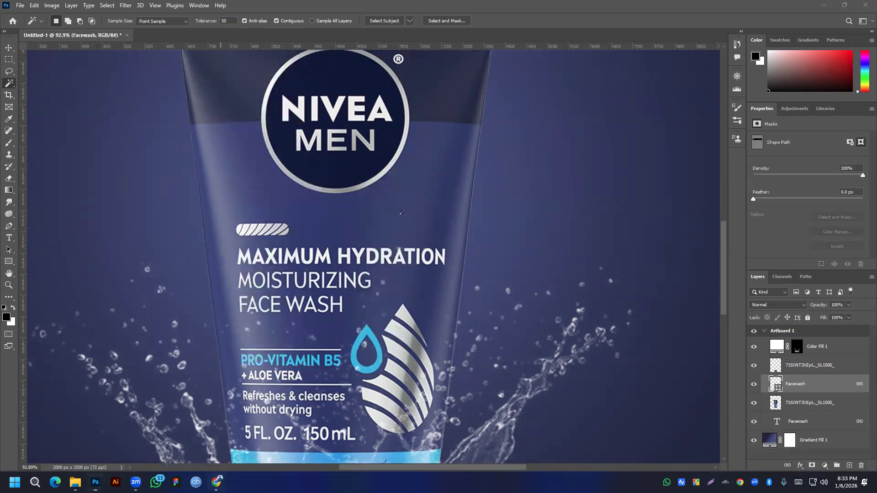
{"action": "left_click", "coordinate": [568, 9]}
{"action": "type", "text": "bg"}
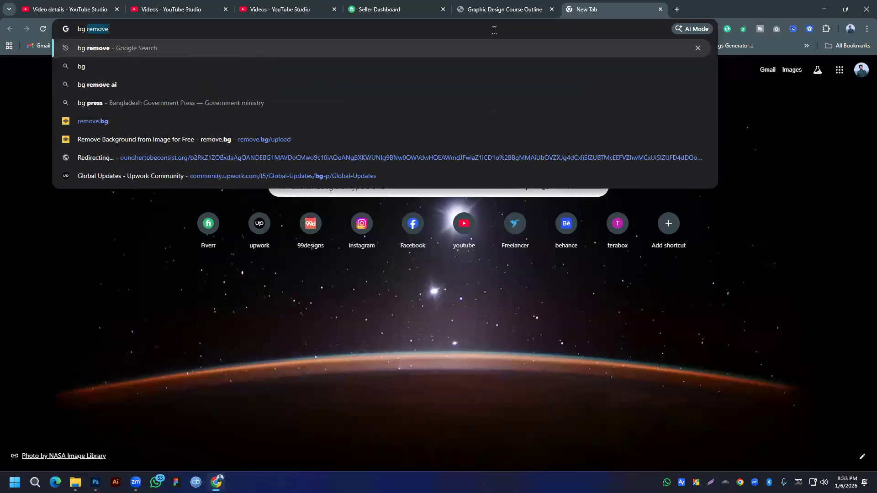
{"action": "key", "text": "Return"}
{"action": "left_click", "coordinate": [234, 159]}
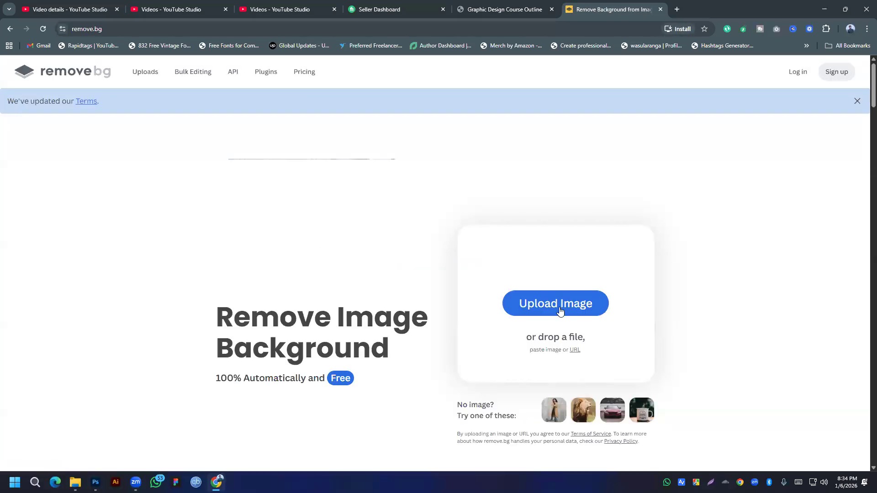
Step: Start an image upload and choose the green-leaf-branch illustration file from New folder (2) on the Desktop
{"action": "left_click", "coordinate": [587, 307]}
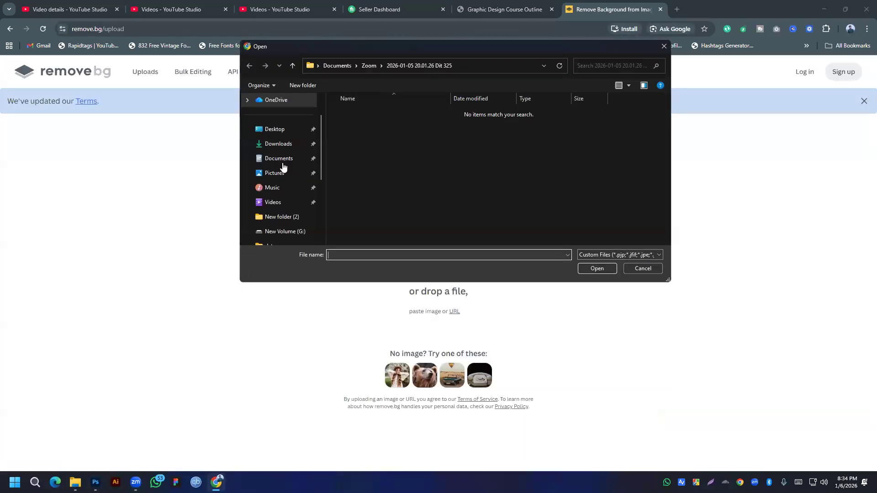
{"action": "left_click", "coordinate": [283, 130]}
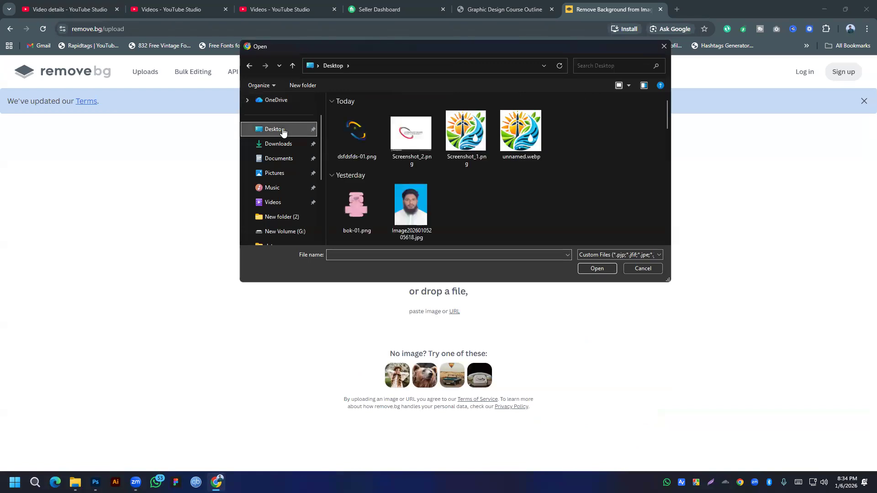
{"action": "scroll", "coordinate": [411, 192], "scroll_direction": "down", "scroll_amount": 5}
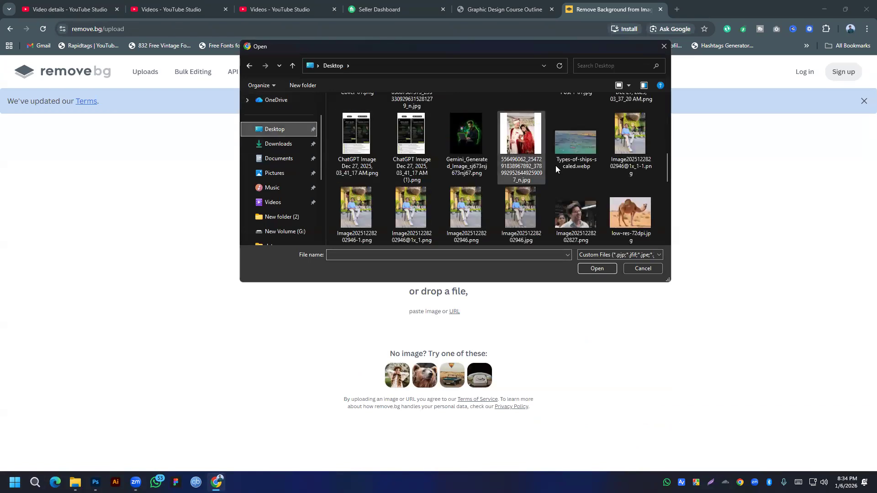
{"action": "scroll", "coordinate": [503, 174], "scroll_direction": "down", "scroll_amount": 3}
{"action": "double_click", "coordinate": [375, 196]}
{"action": "scroll", "coordinate": [402, 190], "scroll_direction": "down", "scroll_amount": 2}
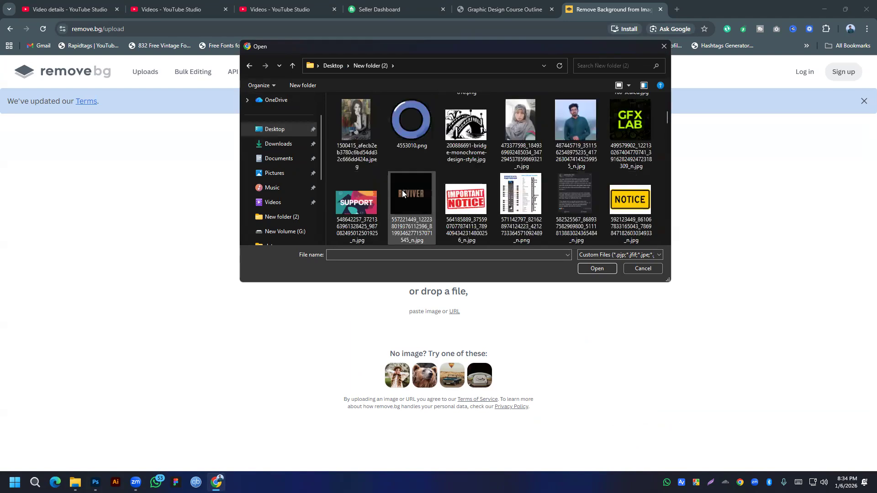
{"action": "scroll", "coordinate": [402, 190], "scroll_direction": "down", "scroll_amount": 3}
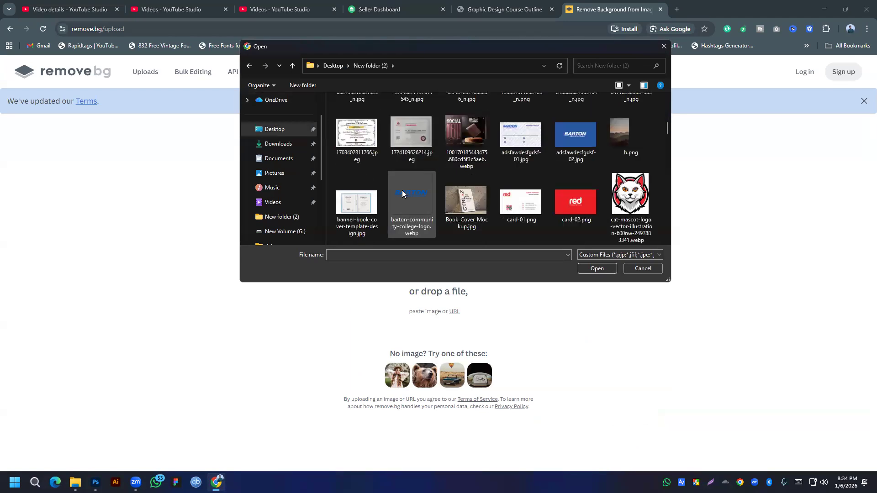
{"action": "scroll", "coordinate": [402, 194], "scroll_direction": "down", "scroll_amount": 3}
{"action": "scroll", "coordinate": [402, 194], "scroll_direction": "down", "scroll_amount": 8}
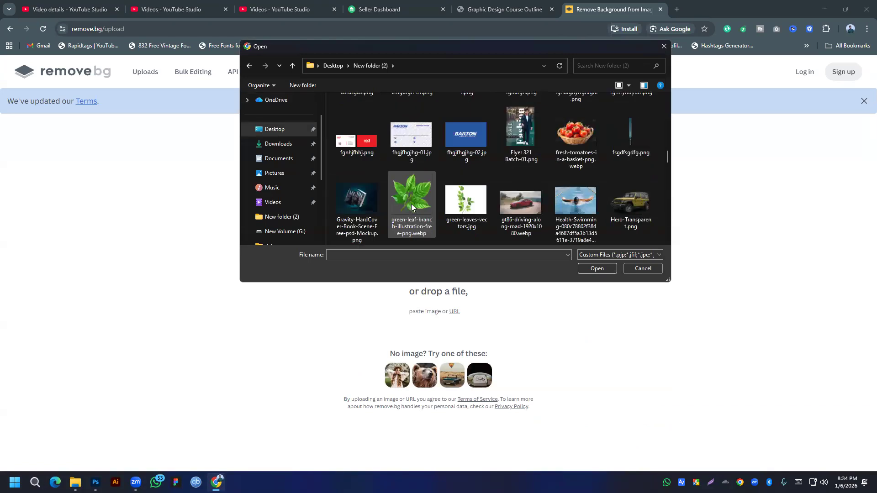
{"action": "left_click", "coordinate": [413, 214]}
Step: Place green-leaf-branch-illustration-free-png.webp in the Photoshop document at 100% scale
{"action": "left_click_drag", "start_coordinate": [160, 448], "coordinate": [502, 191]}
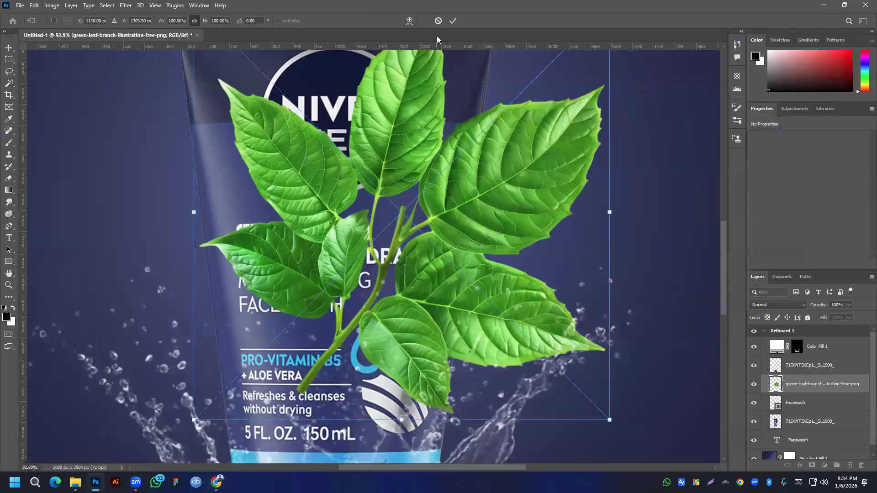
{"action": "scroll", "coordinate": [443, 192], "scroll_direction": "down", "scroll_amount": 3}
{"action": "left_click", "coordinate": [453, 21]}
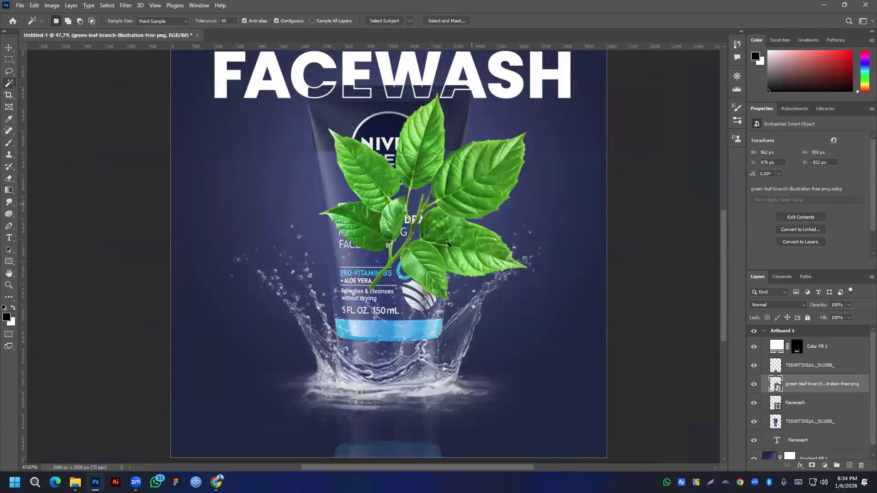
Step: Clear any selection and move the green leaf branch so it overlaps the right edge of the tube
{"action": "left_click", "coordinate": [448, 235]}
{"action": "left_click", "coordinate": [496, 250]}
{"action": "left_click", "coordinate": [8, 47]}
{"action": "key", "text": "ctrl+d"}
{"action": "left_click_drag", "start_coordinate": [514, 223], "coordinate": [585, 259]}
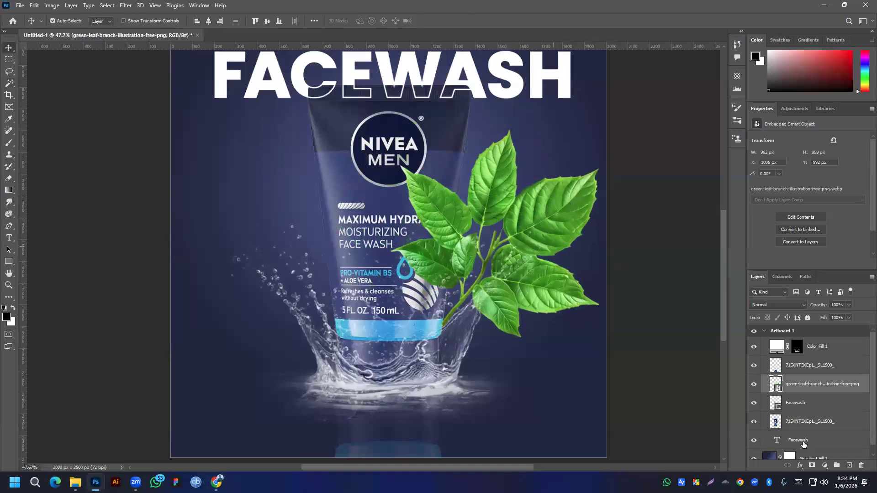
Step: Reorder the green leaf branch layer to sit below the Facewash text layer and directly above Gradient Fill 1
{"action": "left_click_drag", "start_coordinate": [817, 391], "coordinate": [815, 453]}
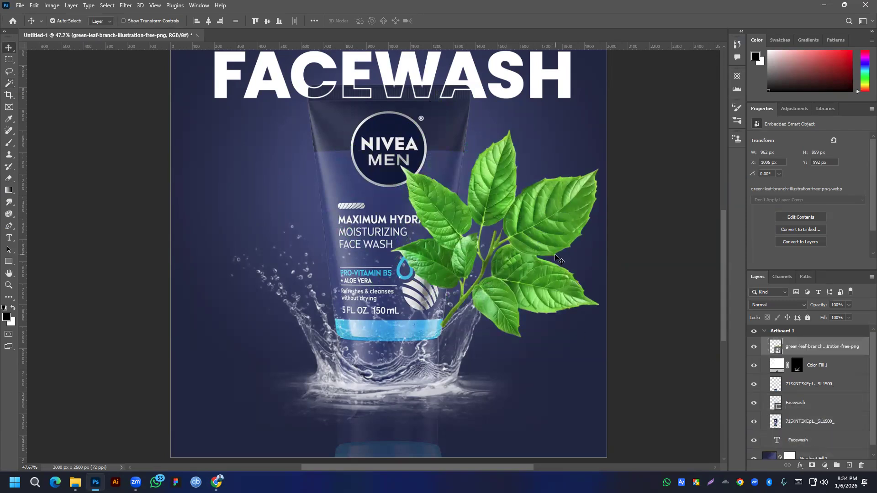
{"action": "left_click_drag", "start_coordinate": [831, 350], "coordinate": [827, 453]}
{"action": "left_click_drag", "start_coordinate": [848, 349], "coordinate": [826, 450]}
Step: Scale the green leaf branch to 42.44% and place it beside the tube's lower right edge, behind the splash
{"action": "key", "text": "ctrl+t"}
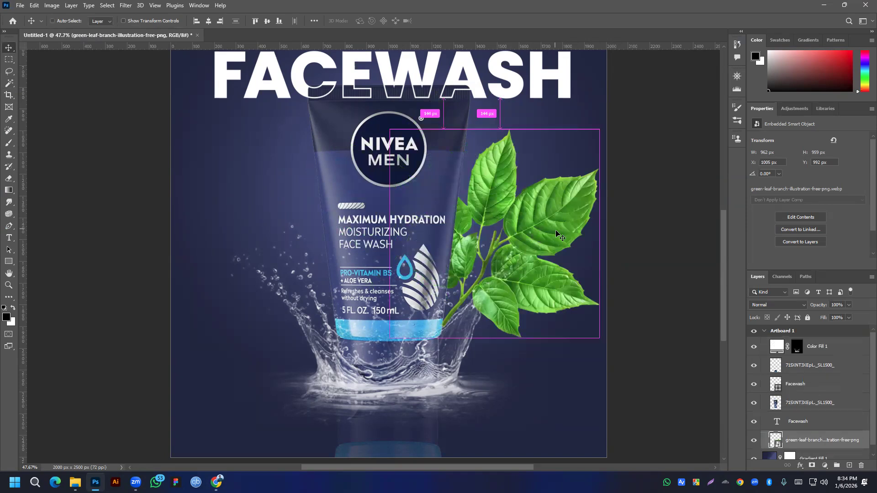
{"action": "left_click_drag", "start_coordinate": [601, 129], "coordinate": [539, 188]}
{"action": "left_click_drag", "start_coordinate": [517, 240], "coordinate": [481, 339]}
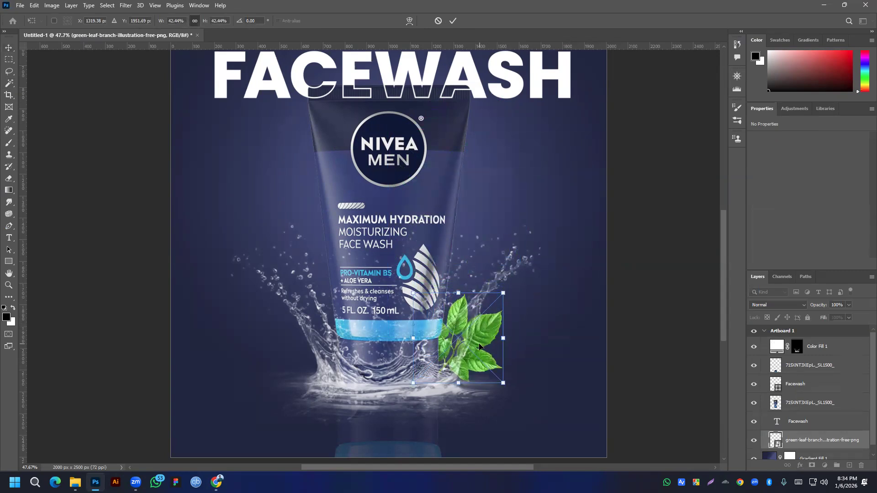
{"action": "left_click", "coordinate": [453, 20]}
Step: Duplicate the leaf branch layer, flip the copy horizontally and move it beside the tube's lower left edge
{"action": "left_click_drag", "start_coordinate": [824, 445], "coordinate": [849, 465]}
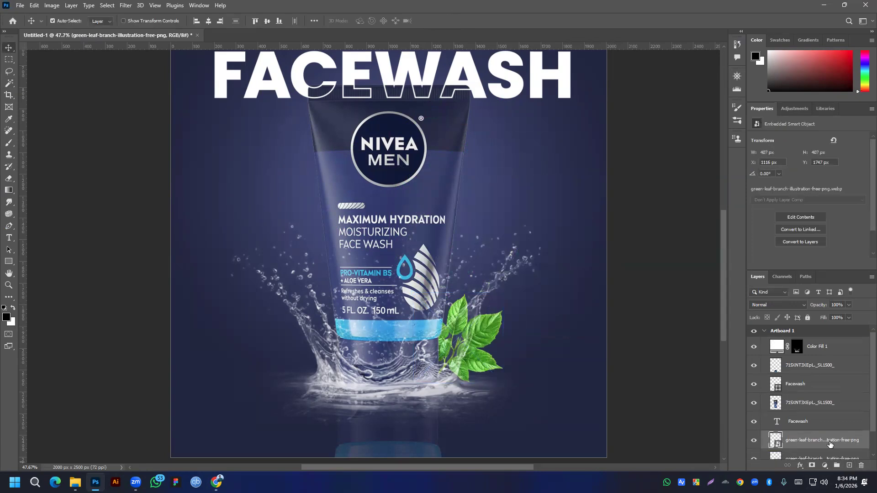
{"action": "key", "text": "ctrl+t"}
{"action": "right_click", "coordinate": [476, 338]}
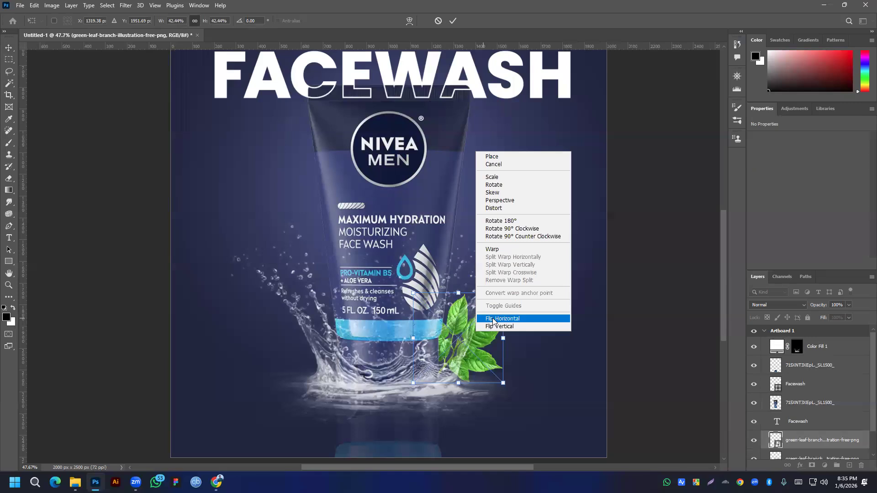
{"action": "left_click", "coordinate": [493, 319]}
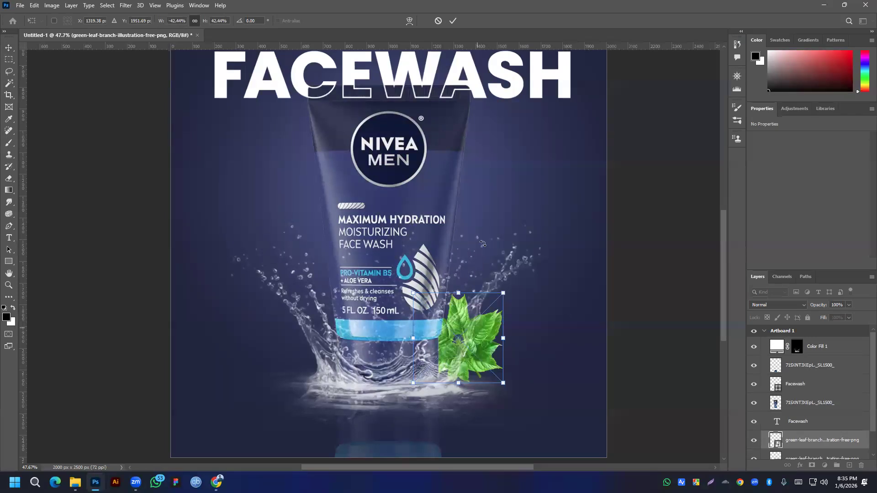
{"action": "left_click", "coordinate": [453, 20]}
{"action": "left_click_drag", "start_coordinate": [465, 334], "coordinate": [335, 334]}
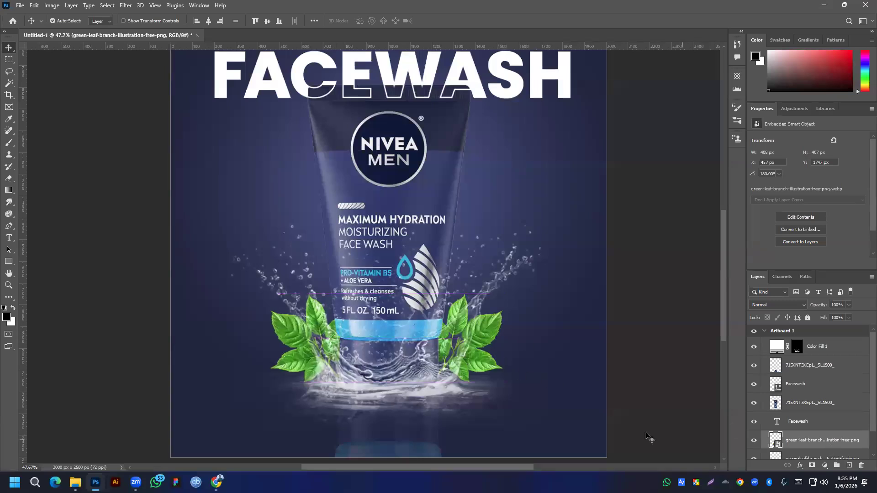
{"action": "left_click", "coordinate": [648, 433]}
{"action": "left_click", "coordinate": [846, 444]}
{"action": "scroll", "coordinate": [774, 359], "scroll_direction": "down", "scroll_amount": 2}
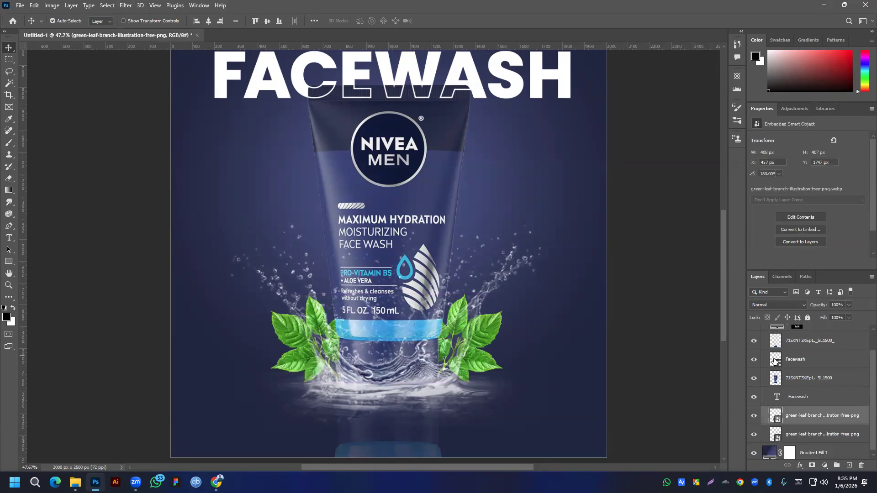
{"action": "left_click", "coordinate": [812, 432], "text": "ctrl"}
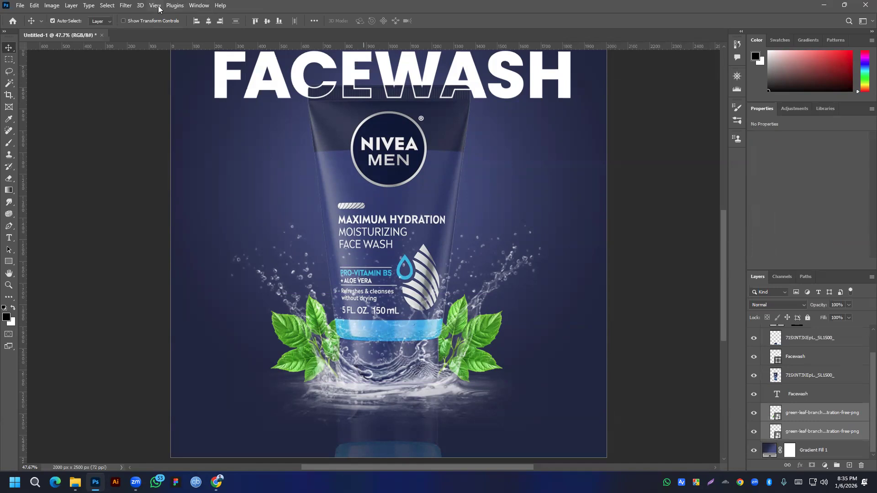
{"action": "left_click", "coordinate": [123, 6]}
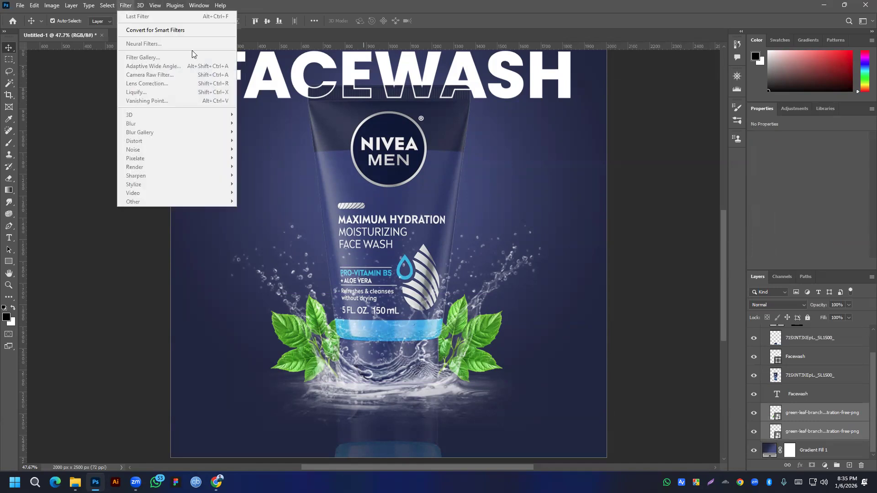
{"action": "left_click", "coordinate": [467, 2]}
Step: Apply a Gaussian Blur with a 5.0-pixel radius to the leaf branch left of the tube
{"action": "left_click", "coordinate": [822, 417]}
{"action": "left_click", "coordinate": [126, 5]}
{"action": "mouse_move", "coordinate": [139, 124]}
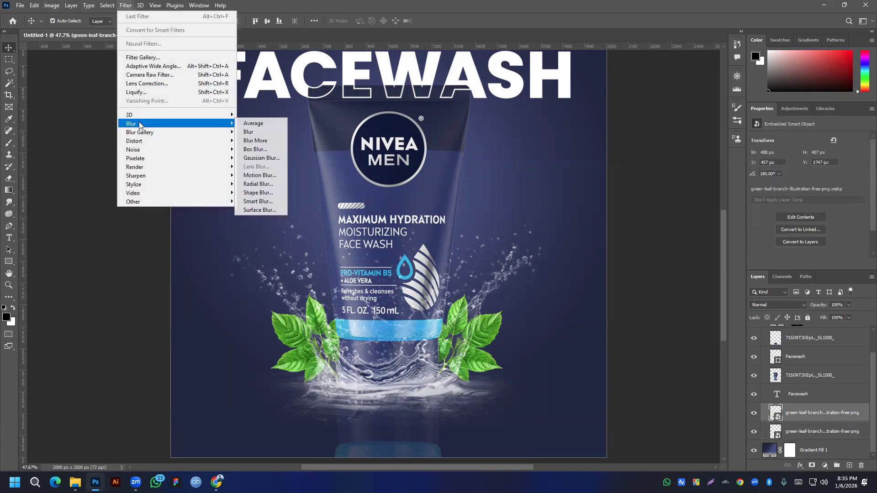
{"action": "left_click", "coordinate": [252, 160]}
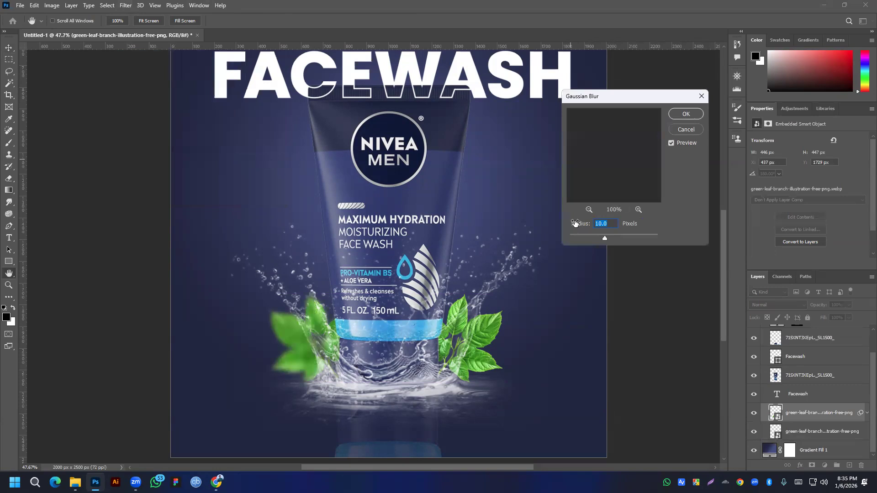
{"action": "left_click_drag", "start_coordinate": [595, 238], "coordinate": [590, 238]}
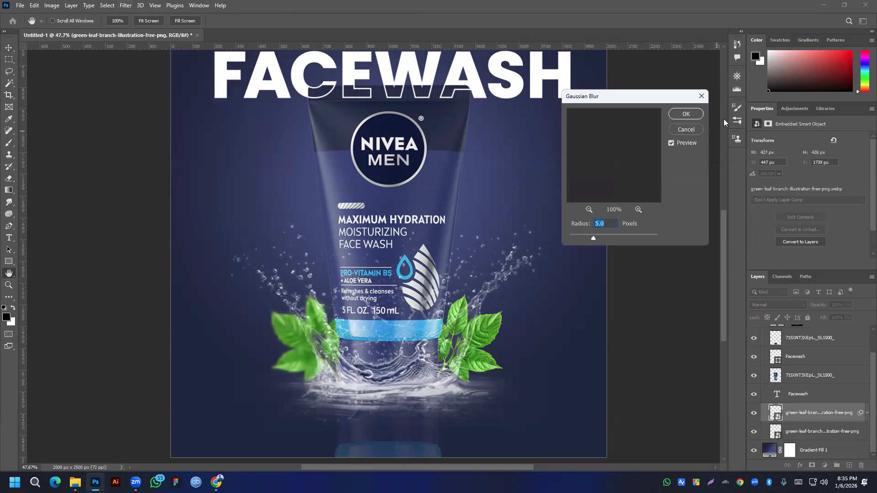
{"action": "left_click", "coordinate": [677, 114]}
Step: Apply Gaussian Blur to the leaf branch right of the tube, keeping the radius used on the left one
{"action": "left_click", "coordinate": [487, 346]}
{"action": "left_click", "coordinate": [123, 5]}
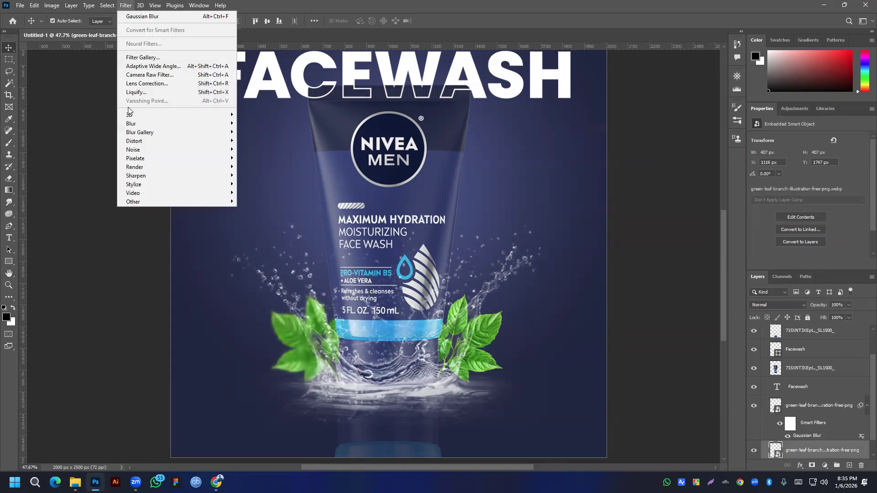
{"action": "mouse_move", "coordinate": [133, 126]}
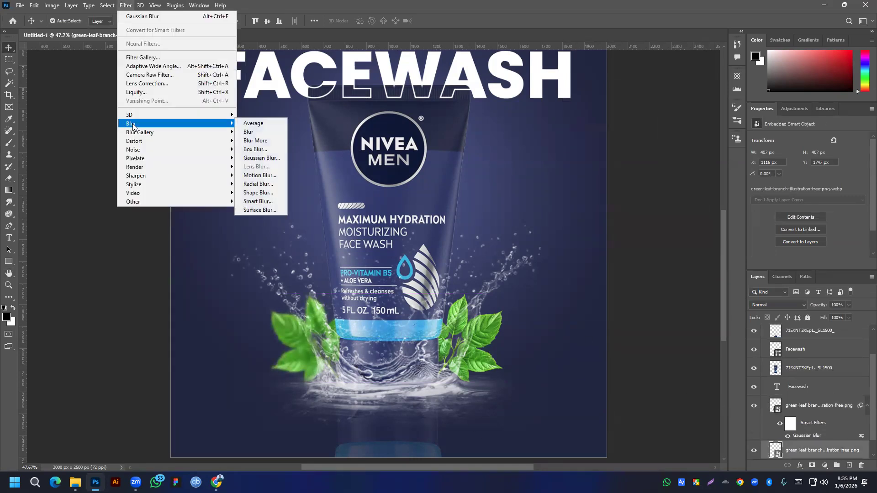
{"action": "left_click", "coordinate": [255, 158]}
{"action": "left_click", "coordinate": [674, 117]}
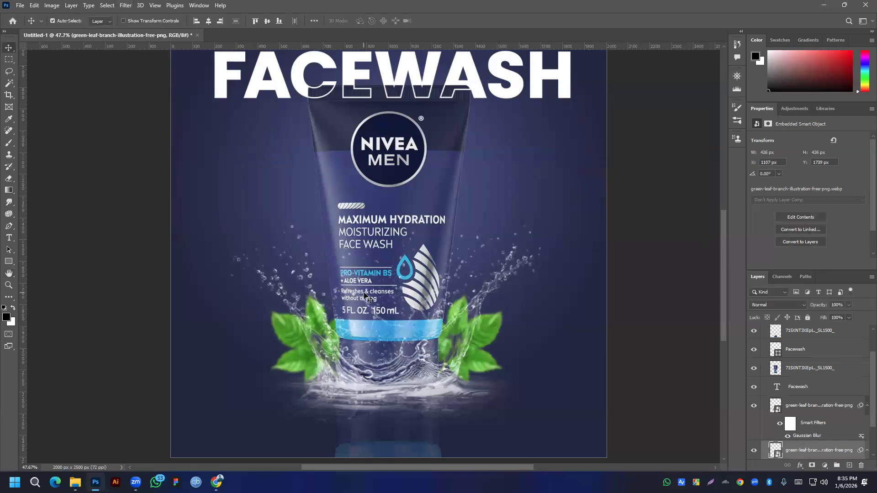
Step: Draw a circular marquee selection about 301 px in diameter overlapping the NIVEA MEN logo on the tube
{"action": "scroll", "coordinate": [365, 296], "scroll_direction": "down", "scroll_amount": 3}
{"action": "scroll", "coordinate": [425, 256], "scroll_direction": "up", "scroll_amount": 3}
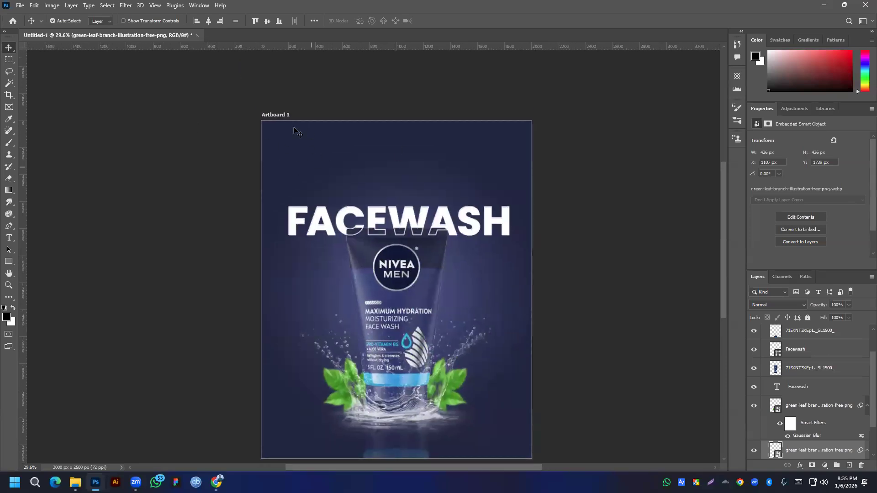
{"action": "left_click", "coordinate": [8, 73]}
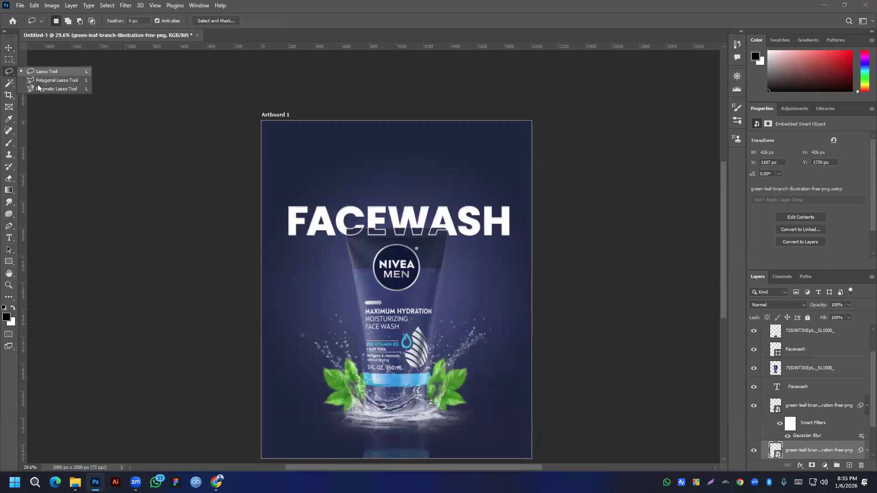
{"action": "left_click_drag", "start_coordinate": [8, 59], "coordinate": [50, 68]}
{"action": "left_click_drag", "start_coordinate": [396, 267], "coordinate": [437, 314]}
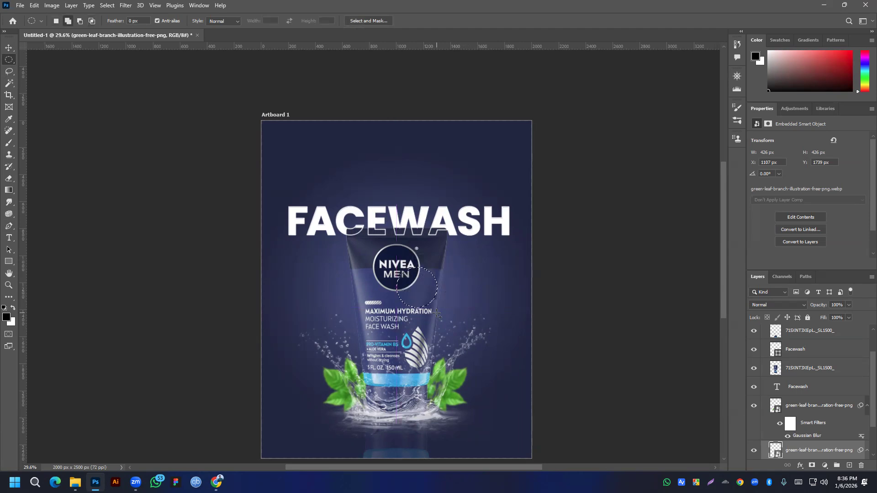
Step: Create a new layer above the lower leaf branch layer and fill the circular selection with black
{"action": "left_click", "coordinate": [9, 48]}
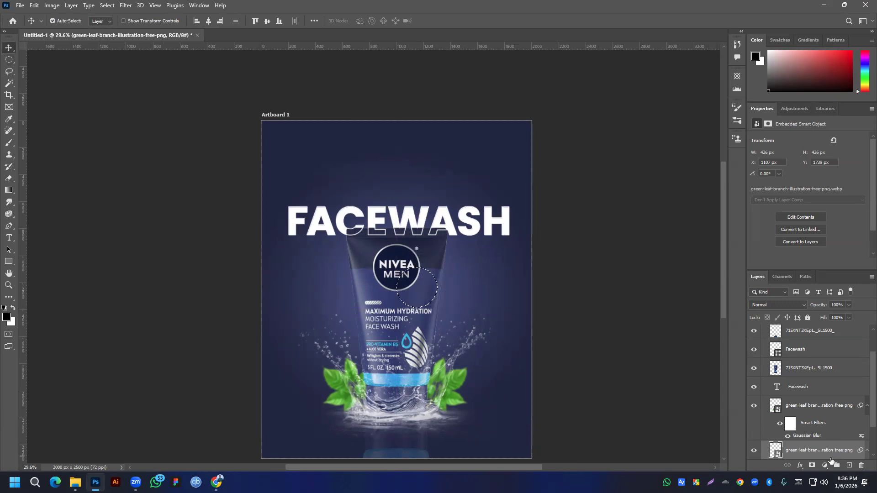
{"action": "scroll", "coordinate": [815, 388], "scroll_direction": "down", "scroll_amount": 2}
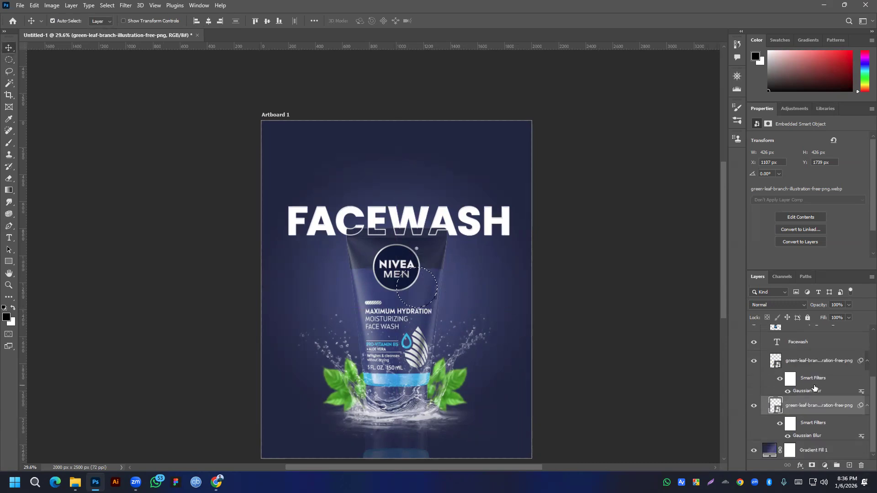
{"action": "scroll", "coordinate": [813, 388], "scroll_direction": "up", "scroll_amount": 1}
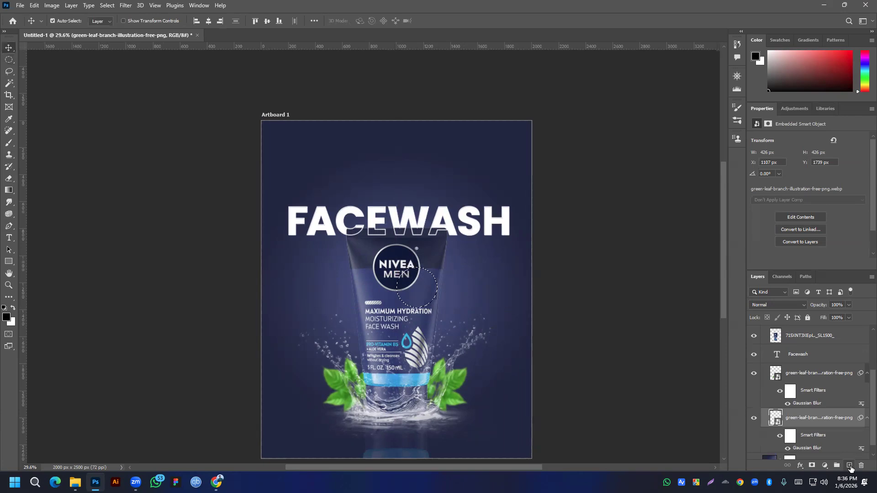
{"action": "left_click", "coordinate": [850, 467]}
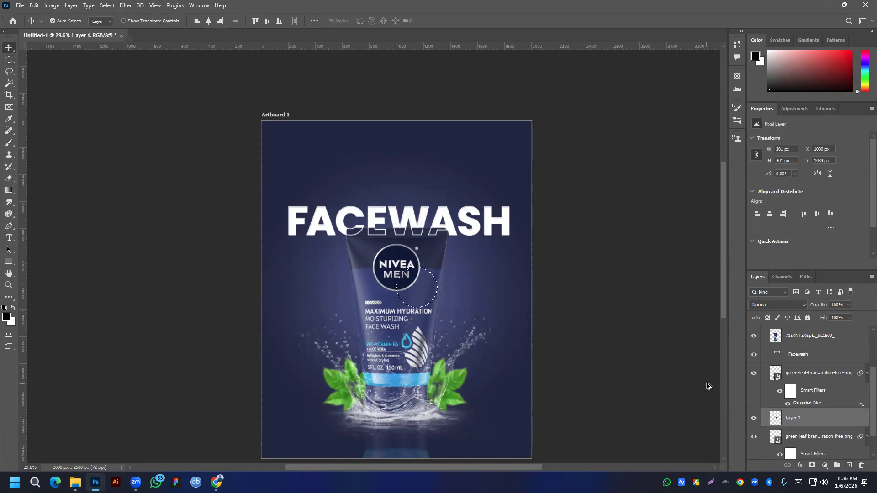
Step: Move the black circle's layer above the tube layer and scale the circle to 125.81%, covering the NIVEA MEN logo
{"action": "left_click_drag", "start_coordinate": [809, 420], "coordinate": [805, 334]}
{"action": "mouse_move", "coordinate": [421, 286]}
{"action": "left_mouse_down"}
{"action": "mouse_move", "coordinate": [406, 280]}
{"action": "mouse_move", "coordinate": [405, 264]}
{"action": "mouse_move", "coordinate": [422, 293]}
{"action": "left_mouse_up"}
{"action": "key", "text": "ctrl+t"}
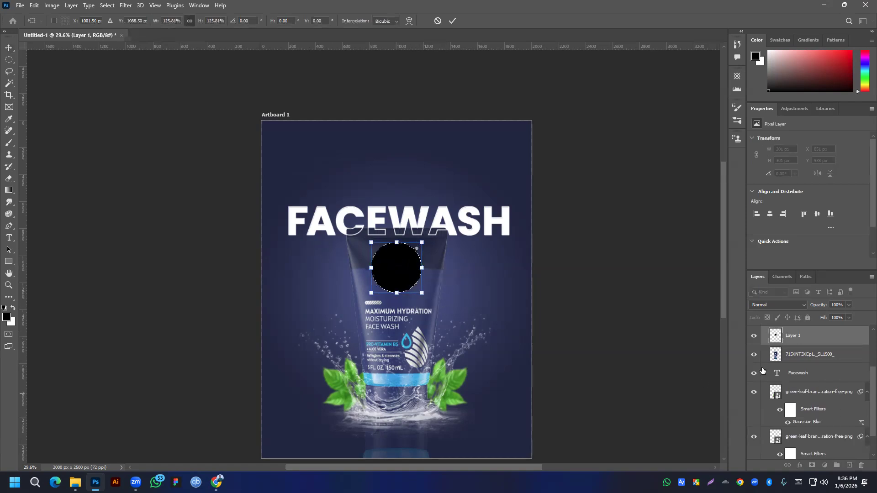
Step: Hide the black circle layer and copy the selected logo area of the tube layer to a new layer
{"action": "left_click", "coordinate": [755, 337]}
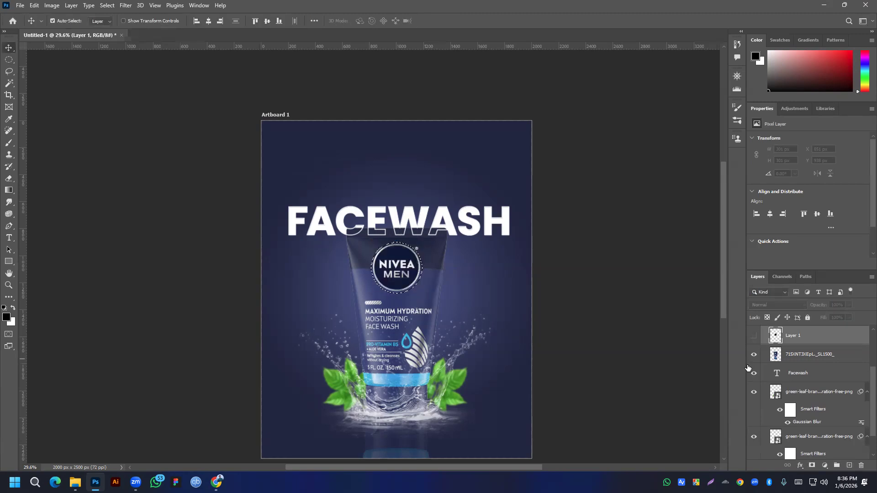
{"action": "left_click", "coordinate": [794, 364]}
{"action": "key", "text": "ctrl+j"}
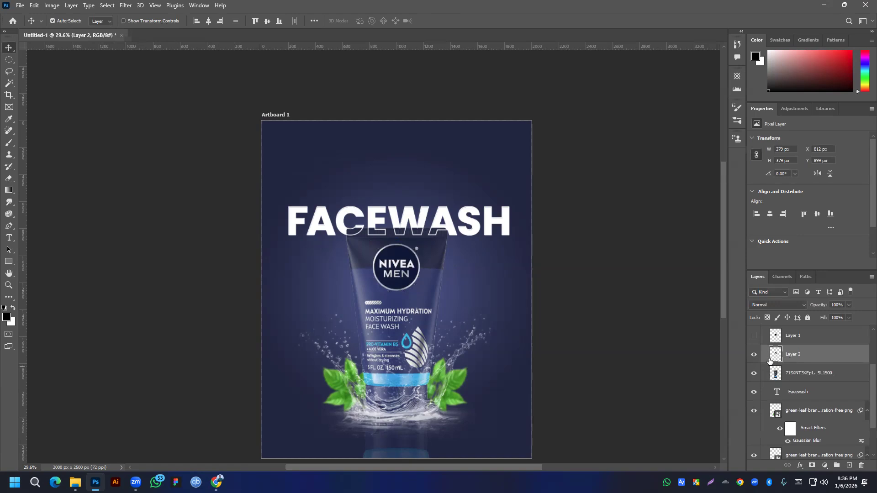
Step: Delete the black circle layer and move the logo copy to the artboard's upper left corner, about X 96 px, Y 92 px
{"action": "left_click_drag", "start_coordinate": [801, 338], "coordinate": [862, 465]}
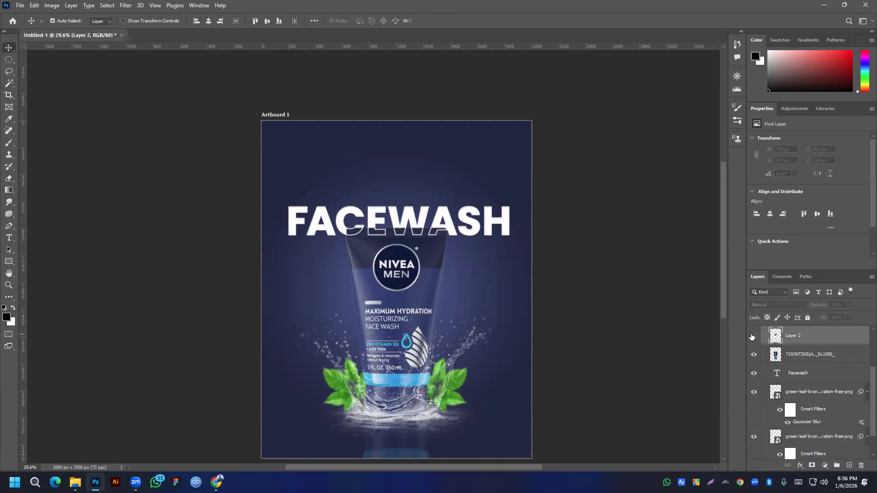
{"action": "left_click_drag", "start_coordinate": [383, 247], "coordinate": [284, 135]}
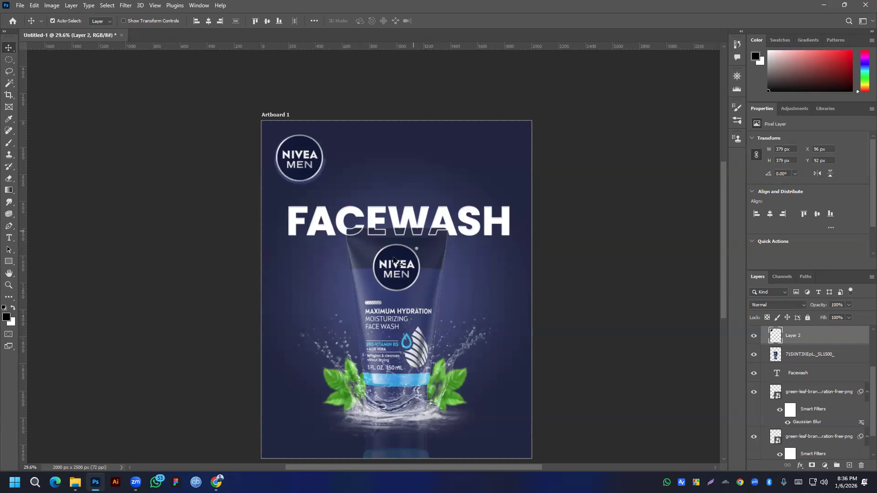
Step: Add a centred Lorem ipsum paragraph text box below the water splash and set its font size to 40 pt
{"action": "scroll", "coordinate": [416, 297], "scroll_direction": "down", "scroll_amount": 1}
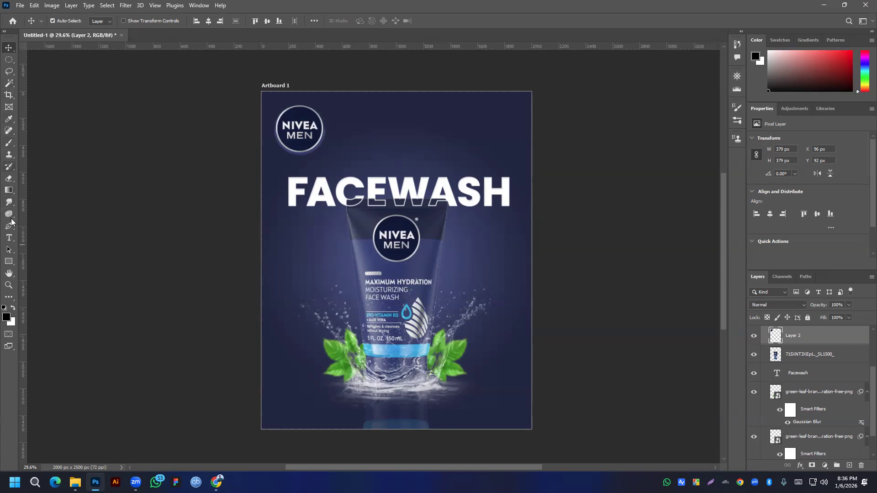
{"action": "left_click", "coordinate": [9, 238]}
{"action": "left_click_drag", "start_coordinate": [298, 398], "coordinate": [492, 416]}
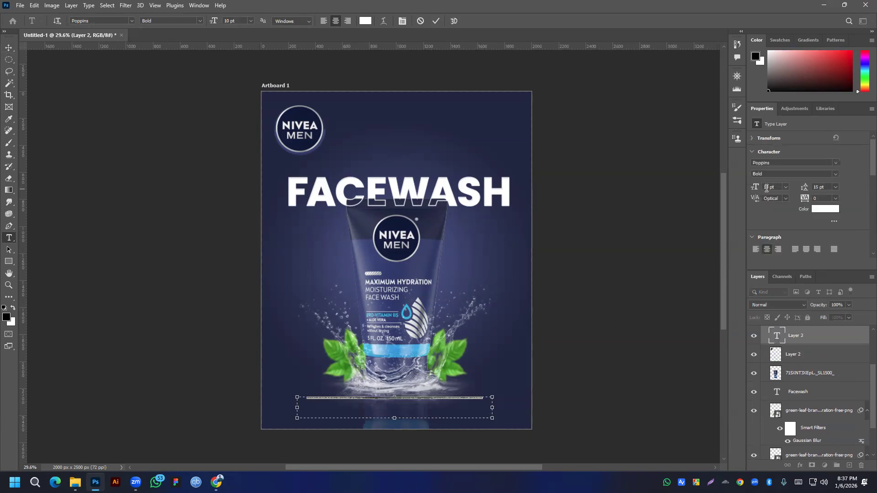
{"action": "scroll", "coordinate": [770, 188], "scroll_direction": "up", "scroll_amount": 20}
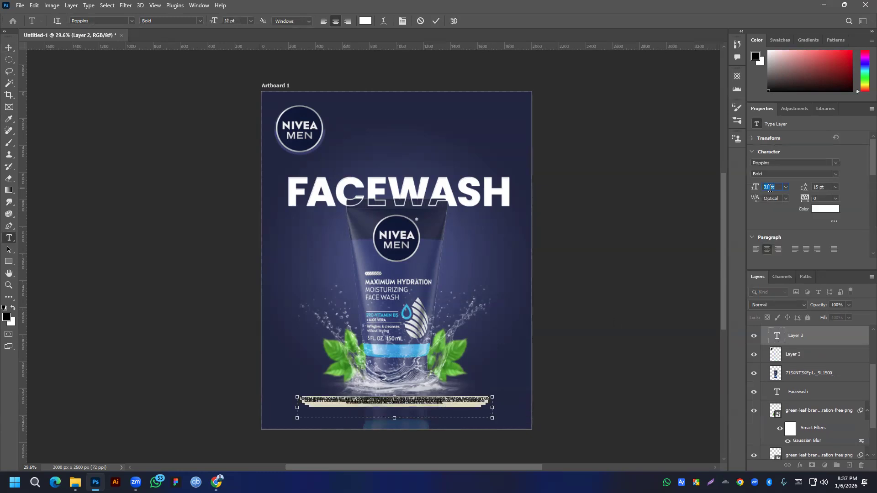
{"action": "scroll", "coordinate": [770, 188], "scroll_direction": "up", "scroll_amount": 9}
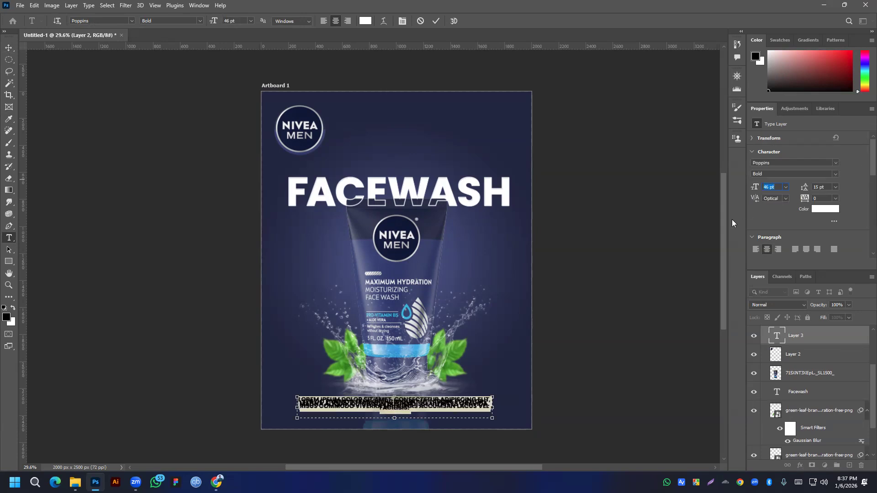
{"action": "scroll", "coordinate": [772, 188], "scroll_direction": "down", "scroll_amount": 6}
Step: Set the placeholder paragraph's leading to 41 pt, its Poppins weight to Light and its font size to 29 pt
{"action": "scroll", "coordinate": [824, 187], "scroll_direction": "up", "scroll_amount": 7}
{"action": "scroll", "coordinate": [824, 187], "scroll_direction": "up", "scroll_amount": 19}
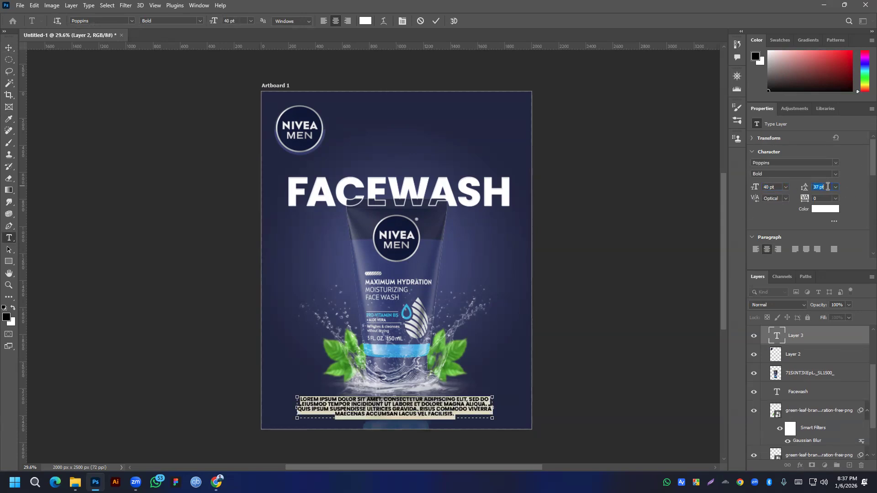
{"action": "left_click", "coordinate": [835, 174]}
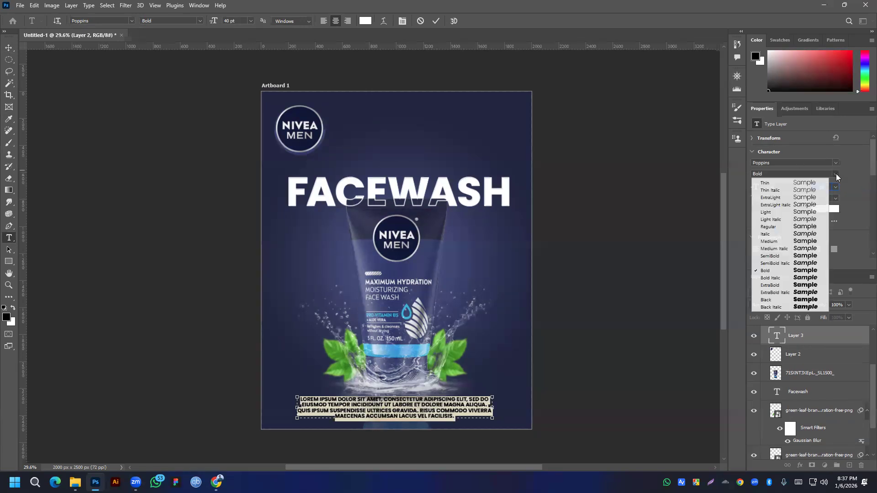
{"action": "left_click", "coordinate": [770, 213]}
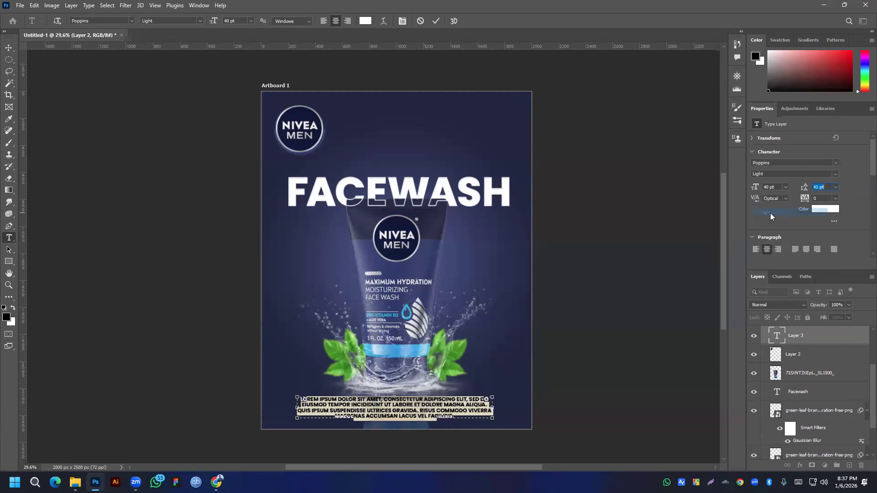
{"action": "left_click", "coordinate": [777, 186]}
{"action": "scroll", "coordinate": [777, 186], "scroll_direction": "down", "scroll_amount": 11}
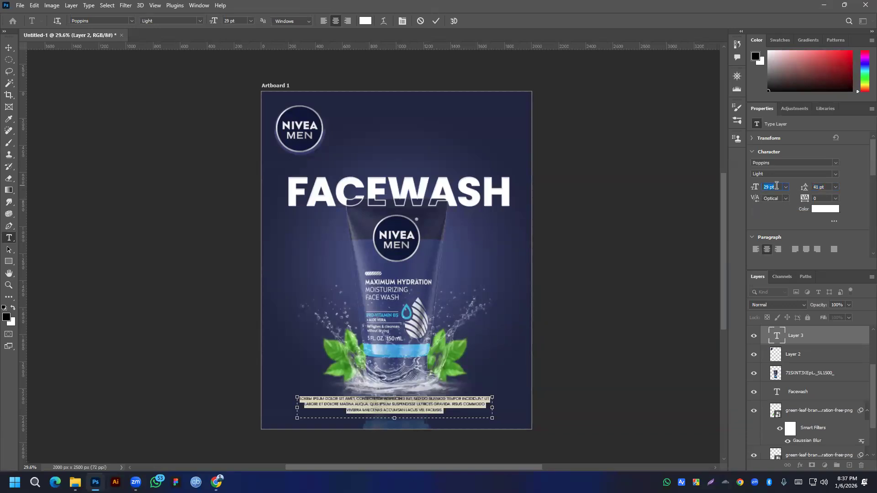
Step: Set the Lorem ipsum paragraph's font size to 28 pt and its leading to 44 pt, and commit the text
{"action": "scroll", "coordinate": [777, 186], "scroll_direction": "down", "scroll_amount": 1}
{"action": "left_click", "coordinate": [824, 187]}
{"action": "scroll", "coordinate": [823, 187], "scroll_direction": "up", "scroll_amount": 3}
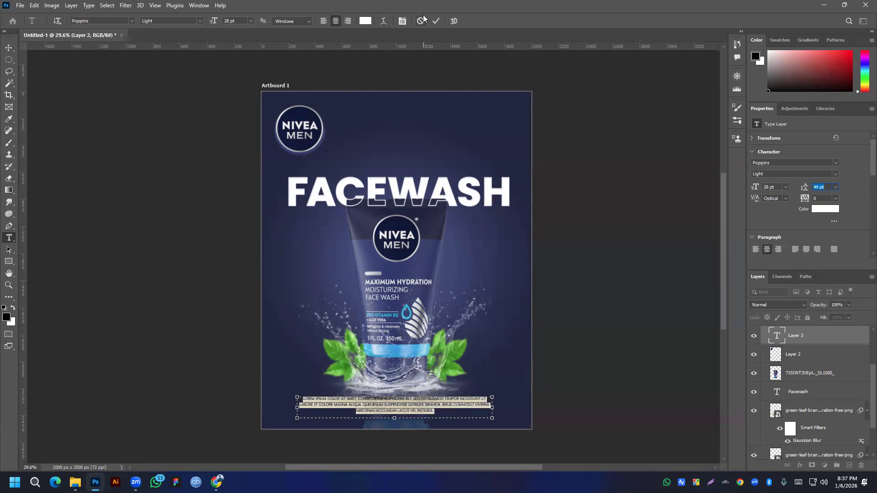
{"action": "left_click", "coordinate": [436, 21]}
{"action": "scroll", "coordinate": [473, 396], "scroll_direction": "up", "scroll_amount": 1}
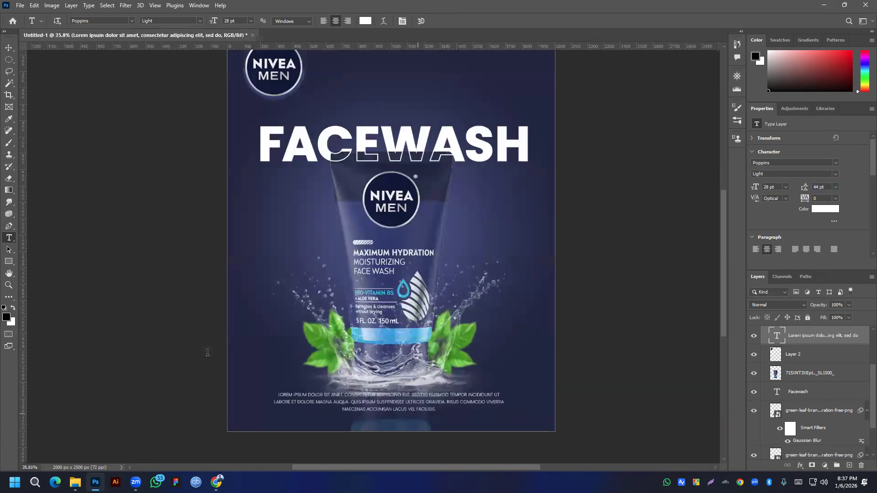
Step: Move the tube, its reflection and the water splash up together so the tube overlaps the FACEWASH title
{"action": "left_click", "coordinate": [9, 49]}
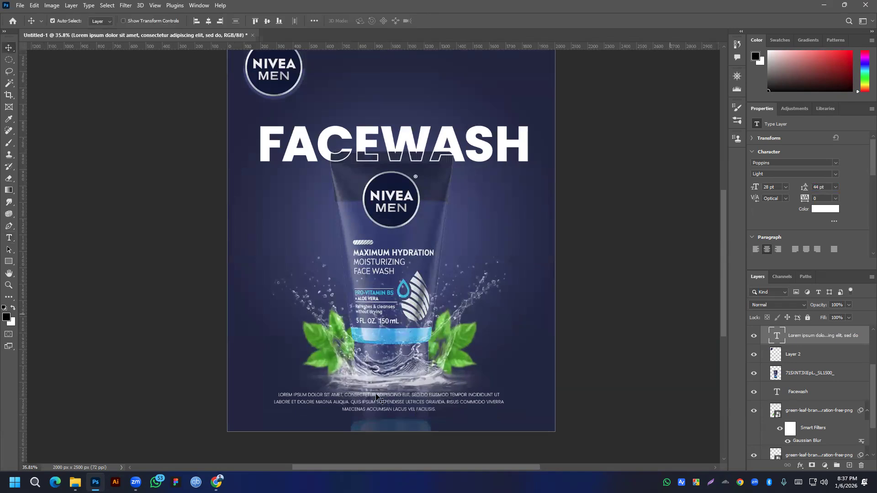
{"action": "left_click", "coordinate": [360, 379]}
{"action": "left_click", "coordinate": [393, 253], "text": "shift"}
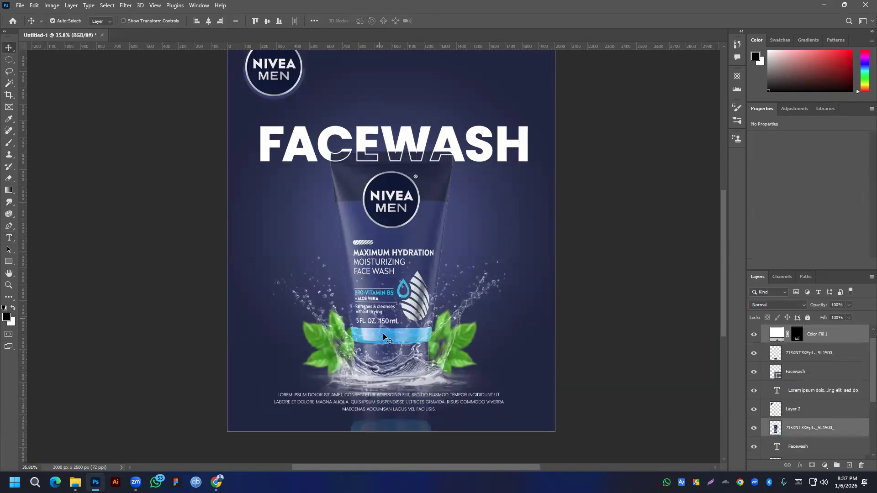
{"action": "left_click", "coordinate": [389, 429], "text": "shift"}
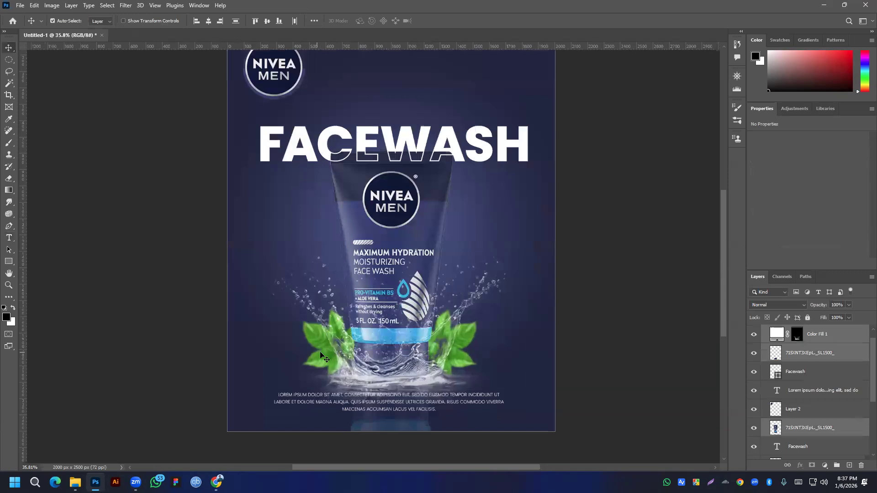
{"action": "left_click_drag", "start_coordinate": [412, 313], "coordinate": [412, 292]}
{"action": "left_click", "coordinate": [661, 318]}
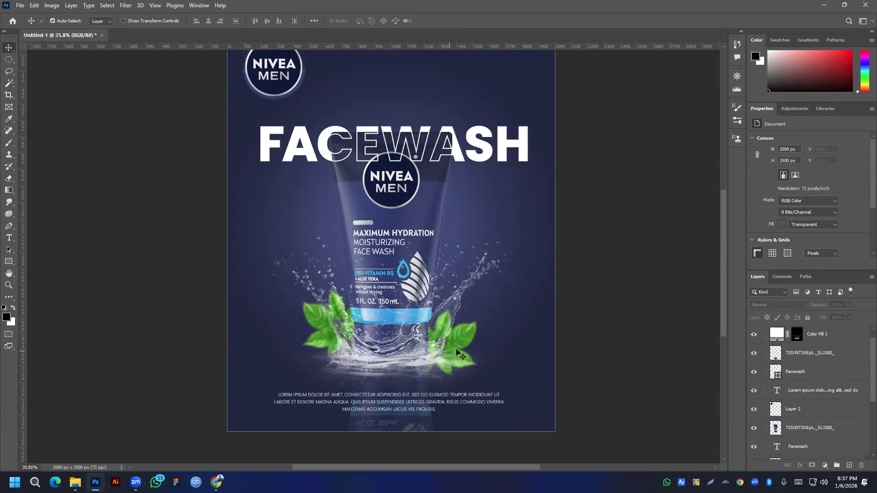
Step: Move the right leaf branch up to about Y 1653 px and shift the FACEWASH title slightly upward
{"action": "left_click", "coordinate": [466, 342]}
{"action": "left_click_drag", "start_coordinate": [466, 342], "coordinate": [465, 313]}
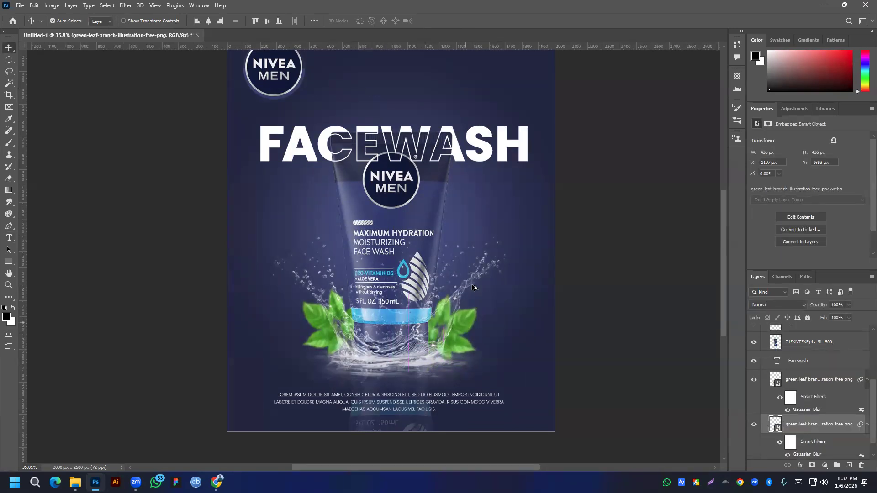
{"action": "scroll", "coordinate": [475, 286], "scroll_direction": "down", "scroll_amount": 1}
{"action": "left_click_drag", "start_coordinate": [481, 169], "coordinate": [481, 156]}
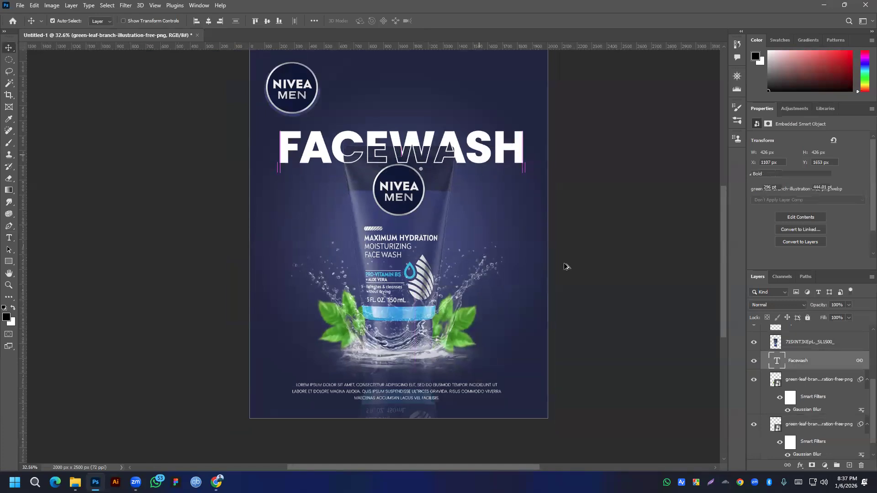
{"action": "scroll", "coordinate": [566, 274], "scroll_direction": "down", "scroll_amount": 2}
{"action": "left_click_drag", "start_coordinate": [565, 284], "coordinate": [545, 339]}
{"action": "left_click_drag", "start_coordinate": [330, 355], "coordinate": [343, 244]}
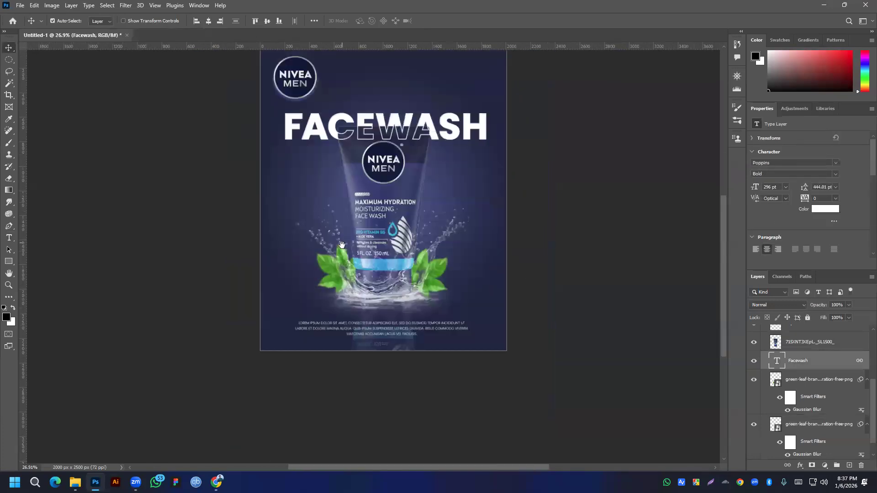
{"action": "left_click_drag", "start_coordinate": [381, 215], "coordinate": [383, 250]}
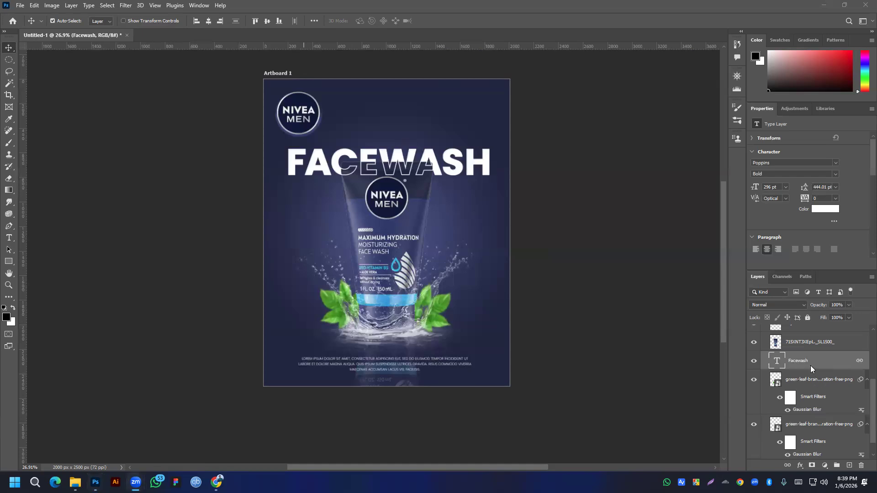
Step: Move Layer 2 above the Lorem ipsum text layer in the layer order
{"action": "scroll", "coordinate": [798, 366], "scroll_direction": "up", "scroll_amount": 1}
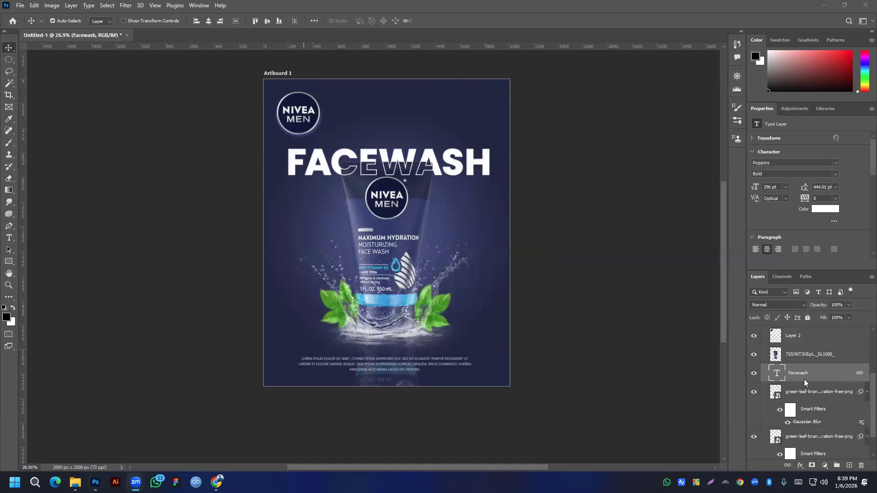
{"action": "scroll", "coordinate": [808, 368], "scroll_direction": "up", "scroll_amount": 2}
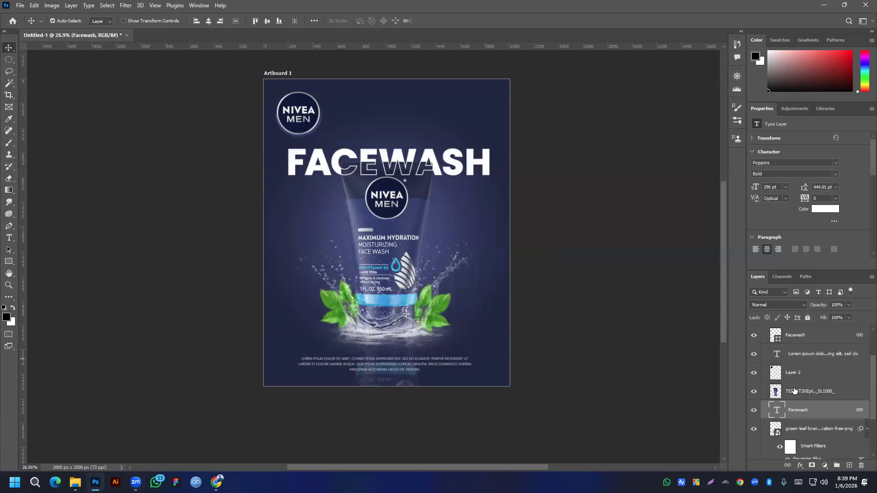
{"action": "scroll", "coordinate": [804, 411], "scroll_direction": "down", "scroll_amount": 3}
{"action": "scroll", "coordinate": [804, 407], "scroll_direction": "up", "scroll_amount": 2}
{"action": "scroll", "coordinate": [795, 398], "scroll_direction": "down", "scroll_amount": 3}
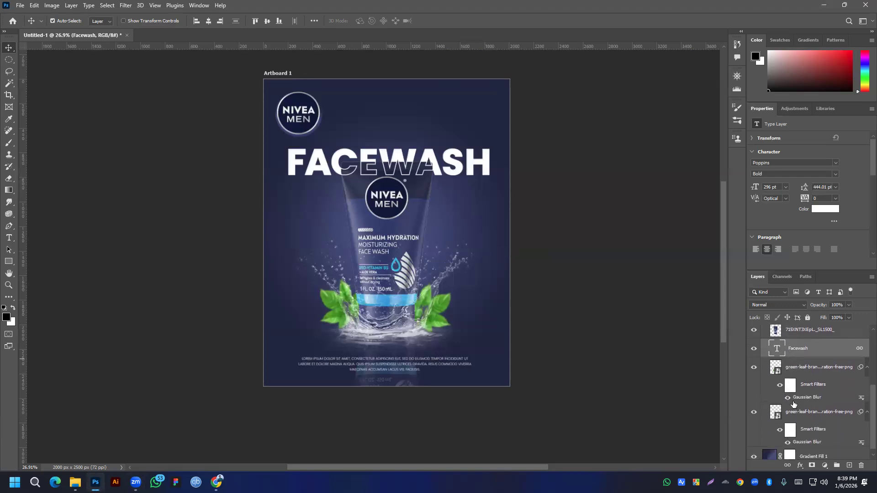
{"action": "scroll", "coordinate": [794, 404], "scroll_direction": "up", "scroll_amount": 3}
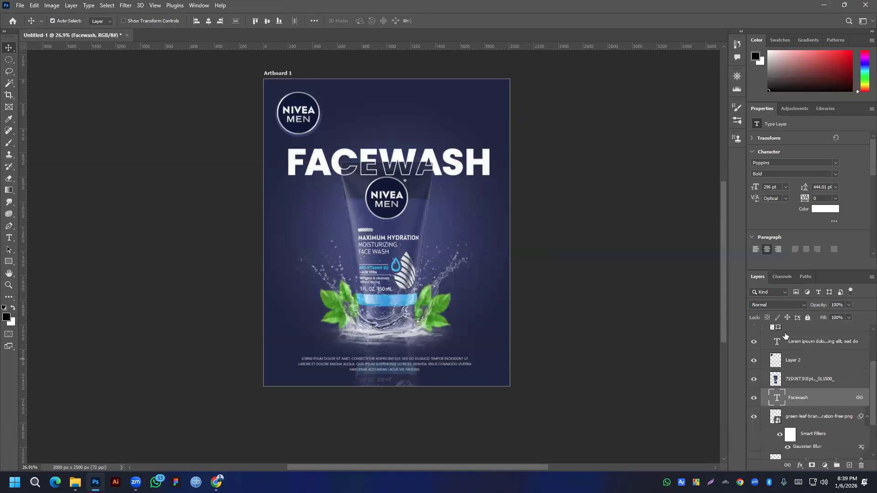
{"action": "left_click_drag", "start_coordinate": [809, 361], "coordinate": [806, 338]}
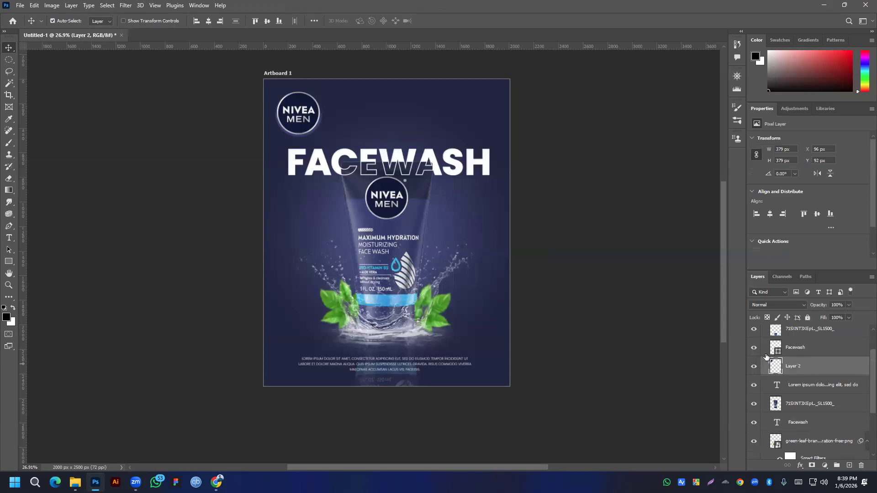
Step: Delete the outlined Facewash shape layer
{"action": "left_click", "coordinate": [816, 354]}
{"action": "left_click", "coordinate": [861, 465]}
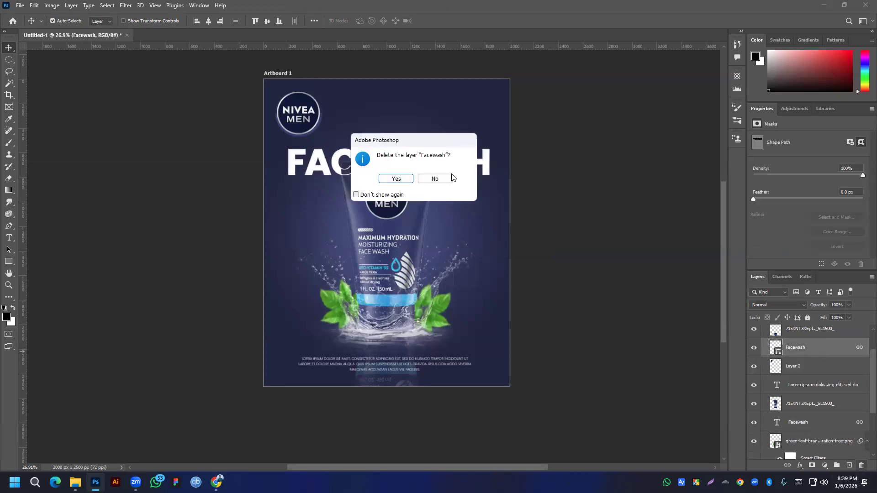
{"action": "left_click", "coordinate": [396, 179]}
{"action": "scroll", "coordinate": [793, 364], "scroll_direction": "down", "scroll_amount": 2}
{"action": "scroll", "coordinate": [795, 366], "scroll_direction": "down", "scroll_amount": 1}
{"action": "left_click", "coordinate": [800, 368]}
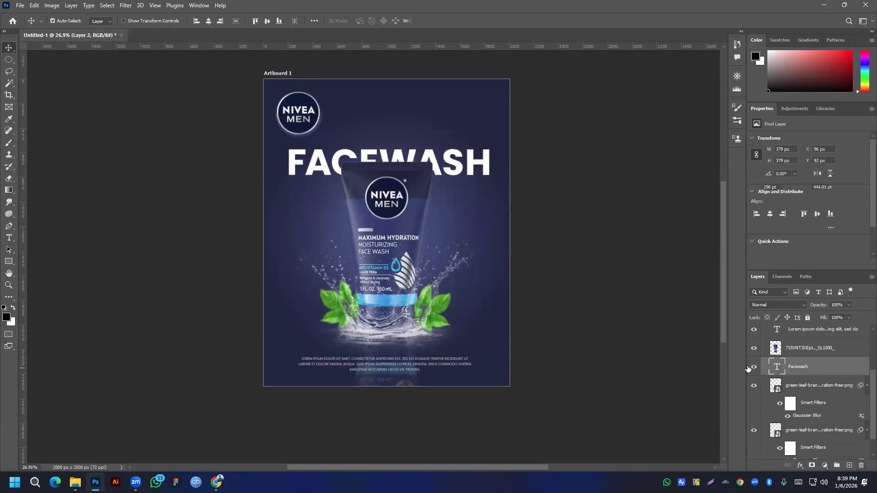
{"action": "left_click", "coordinate": [752, 367]}
{"action": "left_click", "coordinate": [751, 367]}
{"action": "left_click_drag", "start_coordinate": [804, 367], "coordinate": [862, 466]}
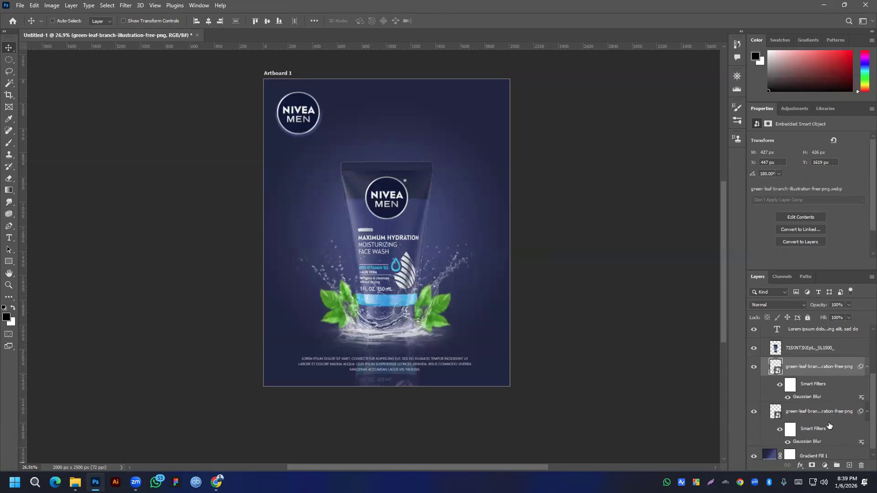
{"action": "key", "text": "ctrl+z"}
Step: Duplicate the Facewash text layer and place the copy directly above the tube layer
{"action": "left_click_drag", "start_coordinate": [818, 367], "coordinate": [851, 465]}
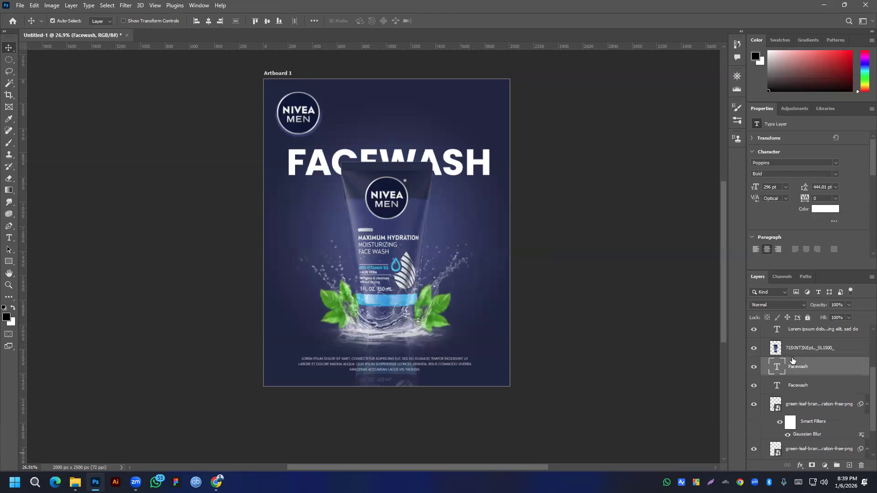
{"action": "left_click", "coordinate": [754, 367]}
{"action": "left_click", "coordinate": [754, 367]}
{"action": "left_click_drag", "start_coordinate": [821, 371], "coordinate": [820, 344]}
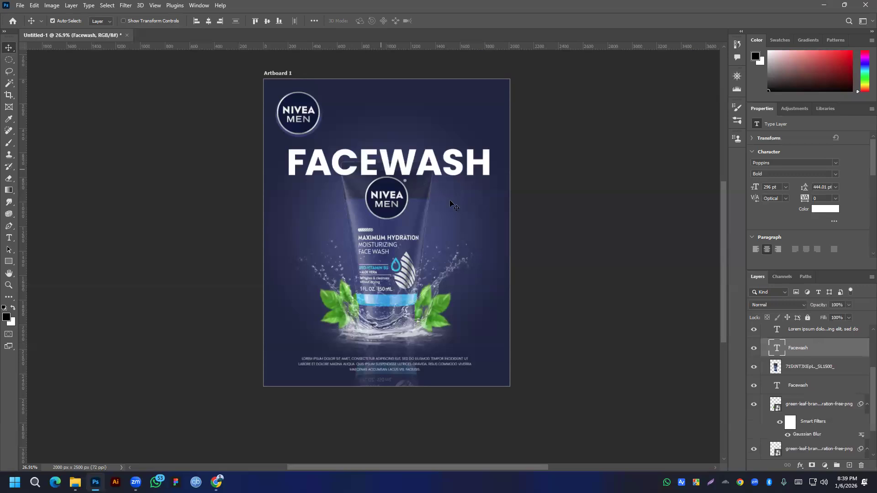
Step: Convert the upper Facewash text copy to a shape and set its fill to none
{"action": "right_click", "coordinate": [822, 348]}
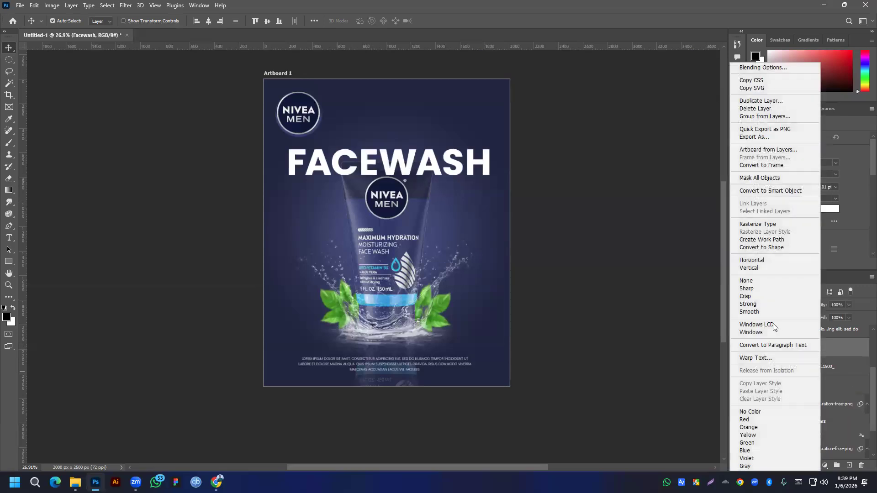
{"action": "left_click", "coordinate": [757, 248]}
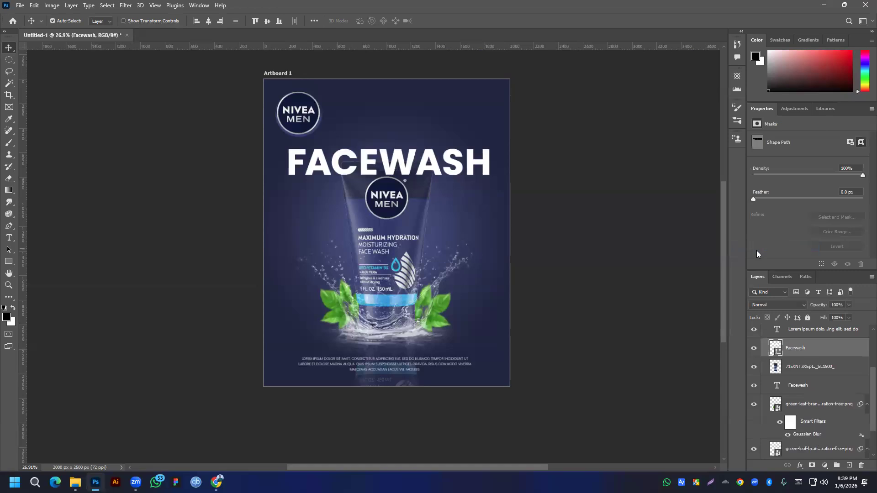
{"action": "left_click", "coordinate": [8, 264]}
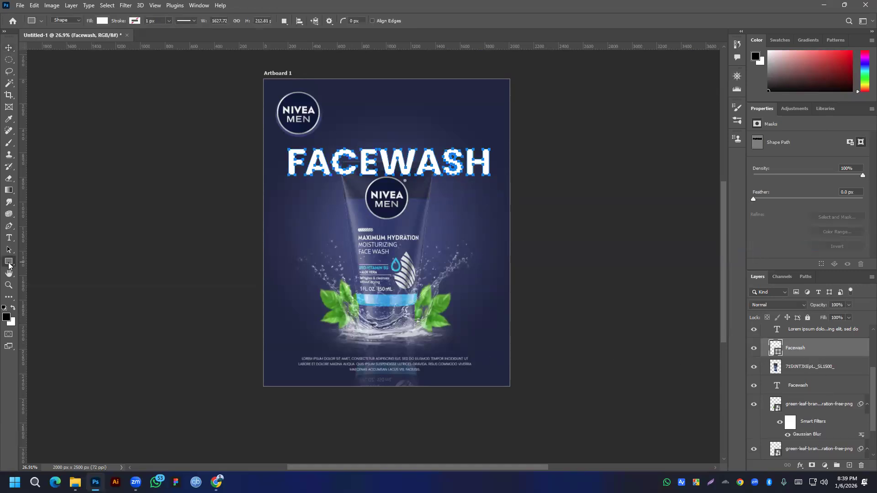
{"action": "left_click", "coordinate": [103, 20]}
{"action": "left_click", "coordinate": [49, 38]}
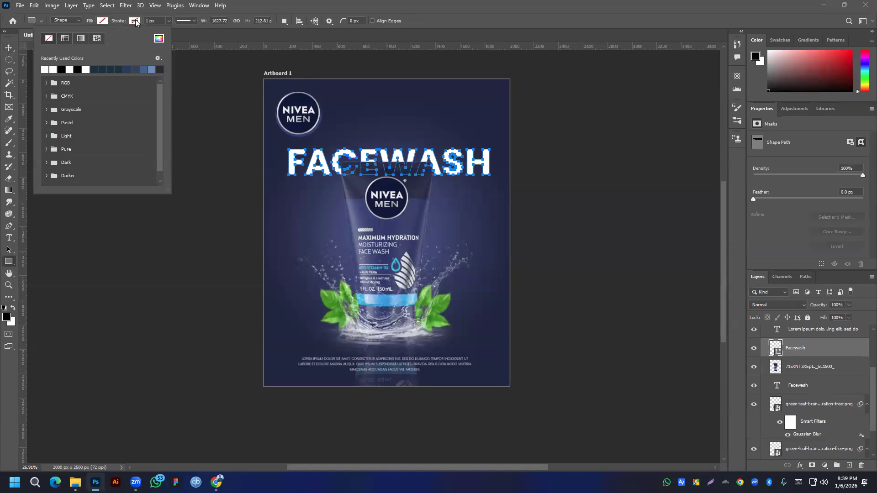
Step: Give the Facewash shape a white stroke 3 px wide
{"action": "left_click", "coordinate": [134, 21]}
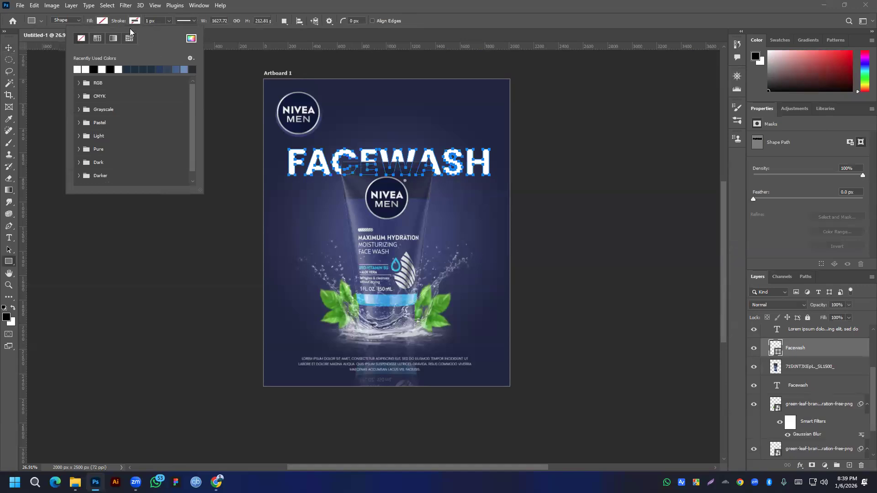
{"action": "left_click", "coordinate": [156, 21]}
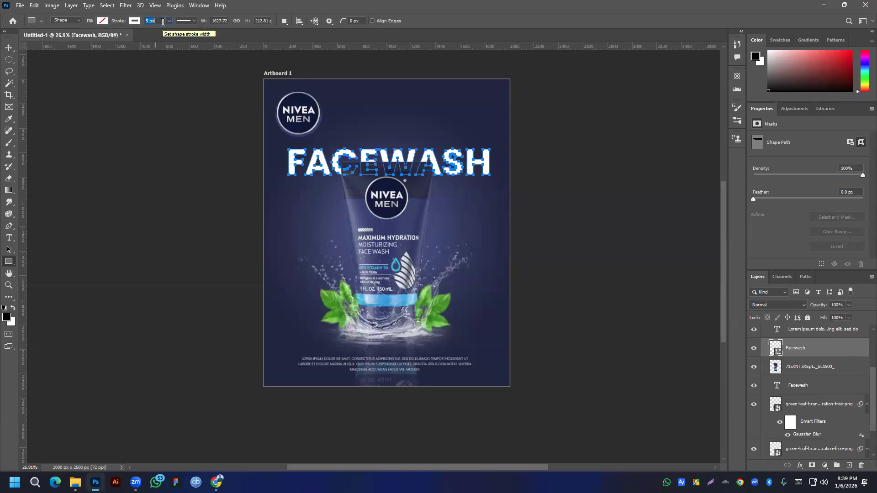
{"action": "key", "text": "Return"}
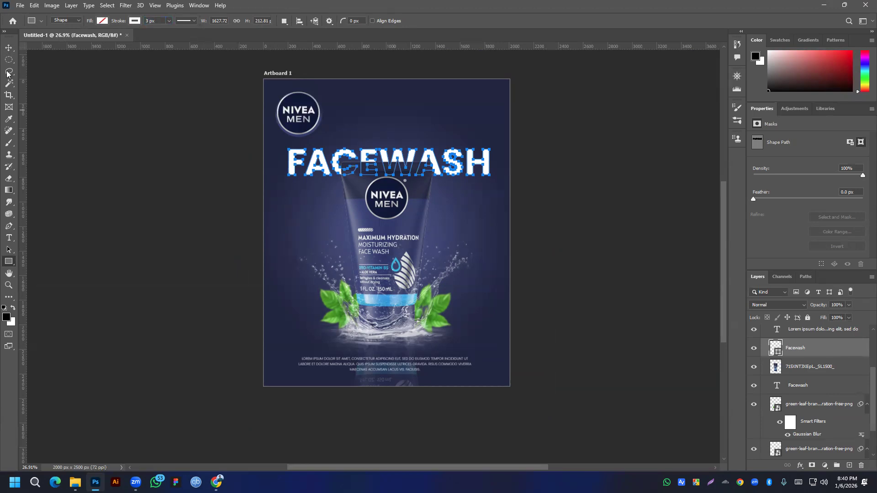
Step: Try moving the tube down clear of the FACEWASH title, and undo the move
{"action": "left_click", "coordinate": [9, 49]}
{"action": "left_click", "coordinate": [431, 207]}
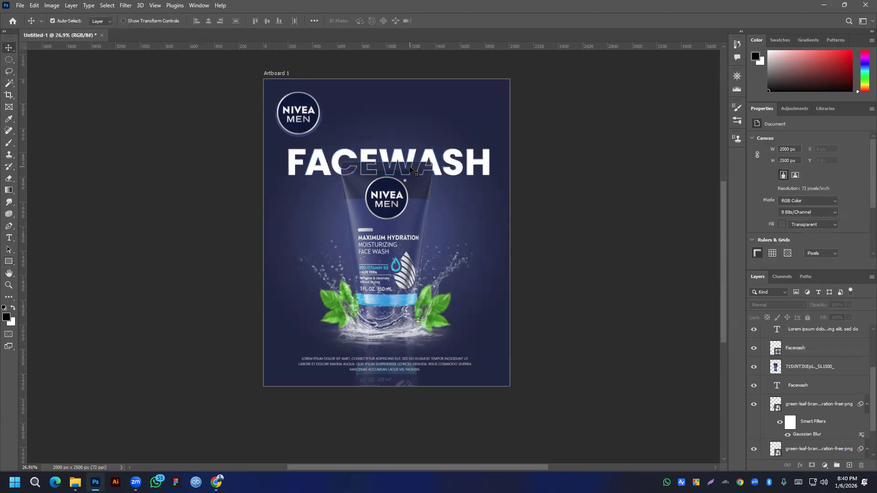
{"action": "left_click_drag", "start_coordinate": [426, 203], "coordinate": [428, 199]}
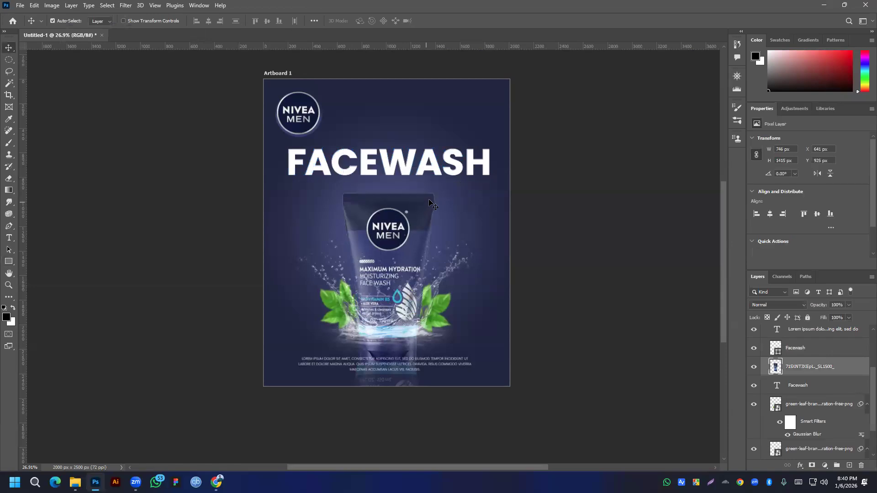
{"action": "key", "text": "ctrl+z"}
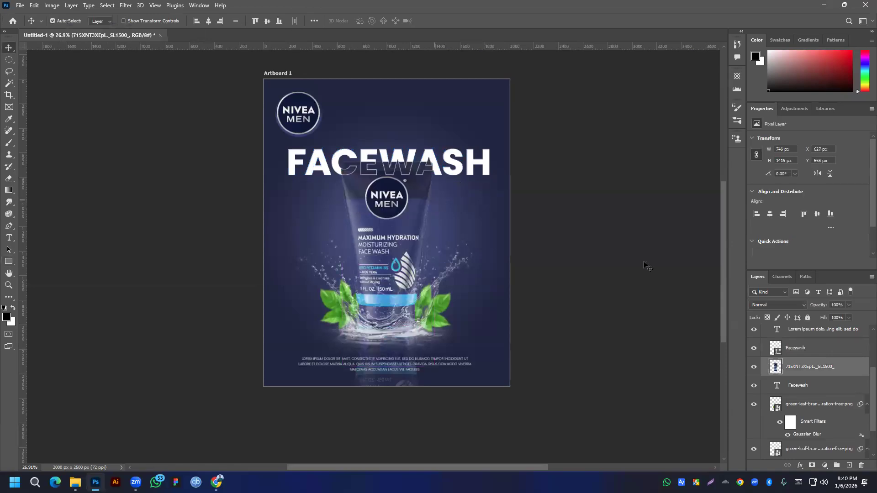
Step: Nudge the outlined Facewash shape down and up, and return it to its place over the white title
{"action": "left_click", "coordinate": [804, 390]}
{"action": "scroll", "coordinate": [790, 388], "scroll_direction": "up", "scroll_amount": 1}
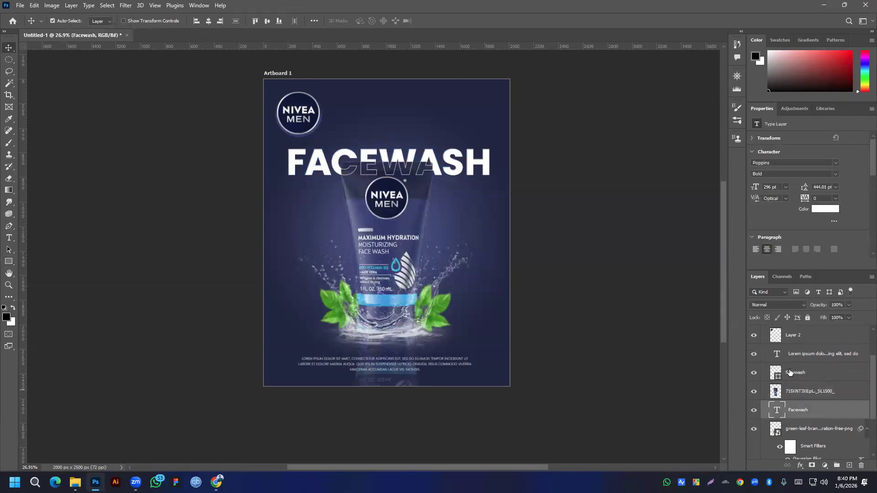
{"action": "left_click", "coordinate": [791, 372]}
{"action": "key", "text": "shift+Down"}
{"action": "key", "text": "shift+Down"}
{"action": "key", "text": "shift+Down"}
{"action": "key", "text": "shift+Down"}
{"action": "key", "text": "shift+Down"}
{"action": "key", "text": "shift+Down"}
{"action": "key", "text": "shift+Down"}
{"action": "key", "text": "shift+Down"}
{"action": "key", "text": "shift+Down"}
{"action": "key", "text": "shift+Up"}
{"action": "key", "text": "shift+Up"}
{"action": "key", "text": "shift+Up"}
{"action": "key", "text": "shift+Up"}
{"action": "key", "text": "shift+Up"}
{"action": "key", "text": "shift+Up"}
{"action": "key", "text": "shift+Up"}
{"action": "key", "text": "shift+Up"}
{"action": "key", "text": "shift+Up"}
{"action": "key", "text": "shift+Up"}
{"action": "key", "text": "shift+Up"}
{"action": "key", "text": "shift+Up"}
{"action": "key", "text": "shift+Up"}
{"action": "key", "text": "shift+Up"}
{"action": "key", "text": "shift+Up"}
{"action": "key", "text": "shift+Up"}
{"action": "key", "text": "shift+Up"}
{"action": "key", "text": "shift+Up"}
{"action": "key", "text": "shift+Up"}
{"action": "key", "text": "shift+Up"}
{"action": "key", "text": "shift+Down"}
{"action": "key", "text": "shift+Down"}
{"action": "key", "text": "shift+Down"}
{"action": "key", "text": "shift+Down"}
{"action": "key", "text": "shift+Down"}
{"action": "key", "text": "shift+Down"}
{"action": "key", "text": "shift+Down"}
{"action": "key", "text": "shift+Down"}
{"action": "key", "text": "shift+Down"}
{"action": "key", "text": "shift+Down"}
{"action": "key", "text": "shift+Down"}
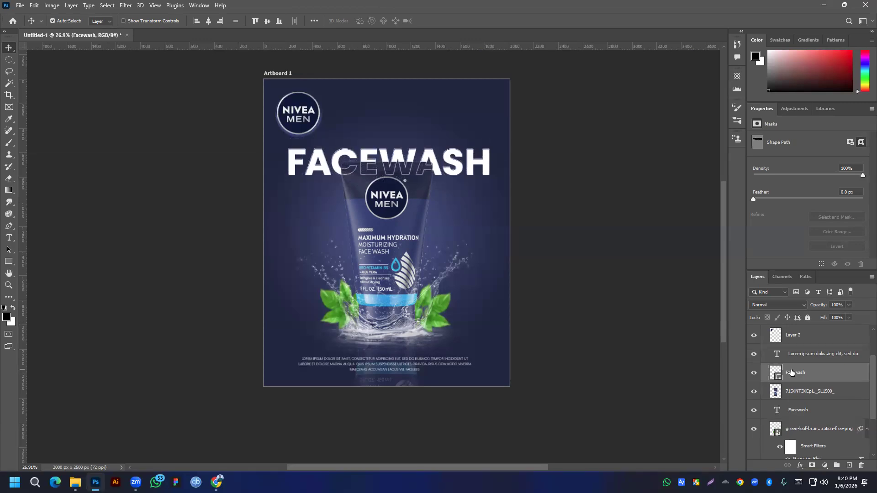
{"action": "key", "text": "ctrl+h"}
{"action": "key", "text": "ctrl+h"}
Step: Link the outlined Facewash shape with the Facewash text layer, test moving them together and undo the move
{"action": "left_click", "coordinate": [799, 413], "text": "ctrl"}
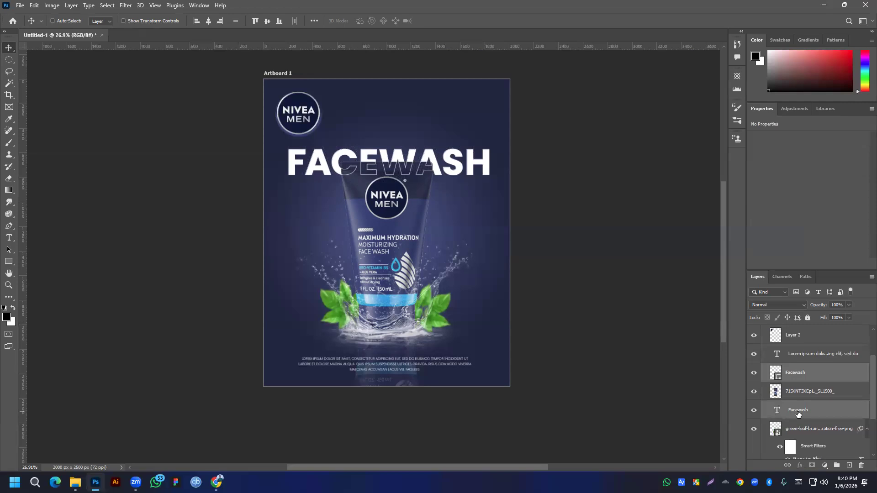
{"action": "left_click", "coordinate": [787, 466]}
{"action": "mouse_move", "coordinate": [452, 163]}
{"action": "left_mouse_down"}
{"action": "mouse_move", "coordinate": [435, 167]}
{"action": "mouse_move", "coordinate": [494, 169]}
{"action": "mouse_move", "coordinate": [446, 164]}
{"action": "left_mouse_up"}
{"action": "key", "text": "ctrl+z"}
Step: Duplicate the outlined Facewash shape layer
{"action": "left_click", "coordinate": [825, 377]}
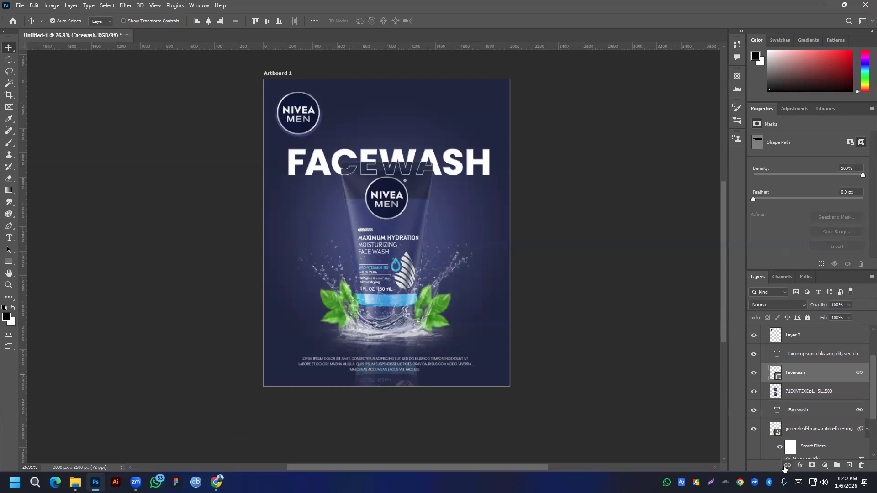
{"action": "left_click_drag", "start_coordinate": [799, 372], "coordinate": [849, 465]}
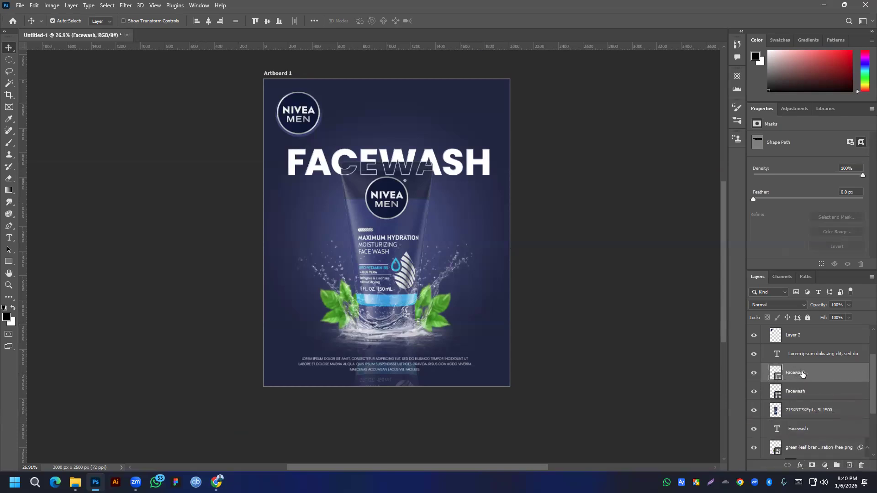
Step: Link the outlined Facewash shape directly above the tube layer with the Facewash text layer
{"action": "left_click", "coordinate": [795, 430]}
{"action": "left_click", "coordinate": [795, 391], "text": "ctrl"}
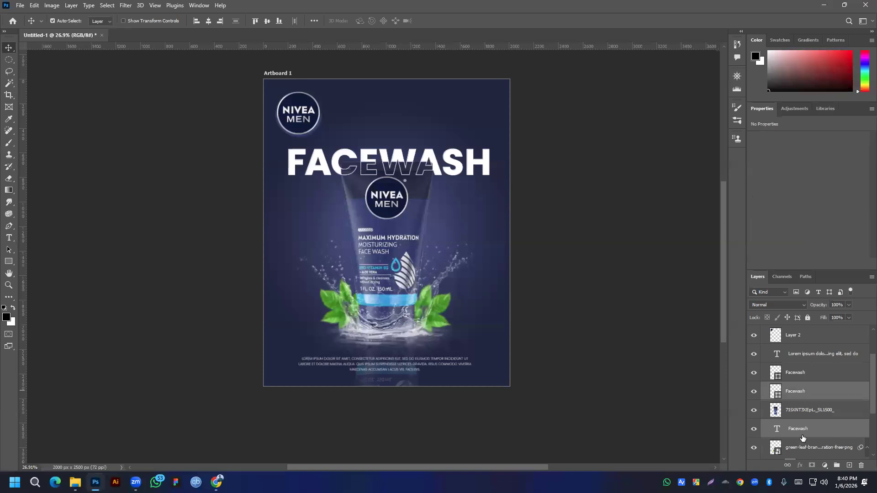
{"action": "left_click", "coordinate": [788, 465]}
Step: Move the duplicated Facewash outline beneath the Facewash text layer in the stack and nudge it down behind the tube's middle
{"action": "left_click_drag", "start_coordinate": [806, 373], "coordinate": [805, 441]}
{"action": "scroll", "coordinate": [796, 422], "scroll_direction": "down", "scroll_amount": 2}
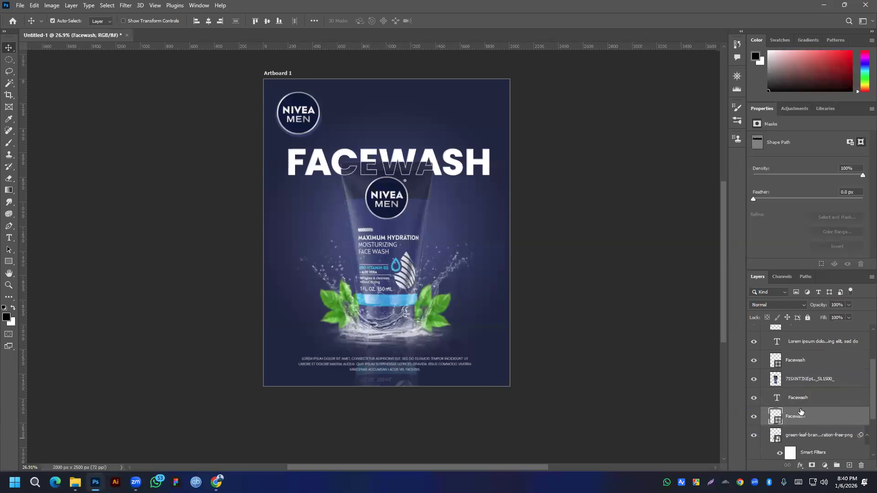
{"action": "key", "text": "shift+Down"}
{"action": "key", "text": "shift+Down"}
{"action": "key", "text": "shift+Down"}
{"action": "key", "text": "shift+Down"}
{"action": "key", "text": "shift+Down"}
{"action": "key", "text": "shift+Down"}
{"action": "key", "text": "shift+Down"}
{"action": "key", "text": "shift+Down"}
{"action": "key", "text": "shift+Down"}
{"action": "key", "text": "shift+Down"}
{"action": "key", "text": "shift+Down"}
{"action": "key", "text": "shift+Down"}
{"action": "key", "text": "shift+Down"}
{"action": "key", "text": "shift+Down"}
{"action": "key", "text": "shift+Down"}
{"action": "key", "text": "shift+Down"}
{"action": "key", "text": "shift+Down"}
{"action": "key", "text": "shift+Down"}
{"action": "key", "text": "shift+Down"}
{"action": "key", "text": "shift+Down"}
{"action": "key", "text": "shift+Down"}
{"action": "key", "text": "shift+Down"}
{"action": "key", "text": "shift+Down"}
{"action": "key", "text": "shift+Down"}
{"action": "key", "text": "shift+Down"}
{"action": "key", "text": "shift+Down"}
{"action": "key", "text": "shift+Down"}
{"action": "key", "text": "shift+Down"}
{"action": "key", "text": "shift+Down"}
{"action": "key", "text": "shift+Down"}
{"action": "key", "text": "shift+Down"}
{"action": "key", "text": "shift+Down"}
{"action": "key", "text": "shift+Down"}
{"action": "key", "text": "shift+Down"}
{"action": "key", "text": "shift+Down"}
{"action": "key", "text": "shift+Down"}
{"action": "key", "text": "shift+Down"}
{"action": "key", "text": "shift+Down"}
{"action": "key", "text": "shift+Down"}
{"action": "key", "text": "shift+Down"}
{"action": "key", "text": "shift+Down"}
{"action": "key", "text": "shift+Down"}
{"action": "key", "text": "shift+Down"}
{"action": "key", "text": "shift+Down"}
{"action": "key", "text": "shift+Down"}
{"action": "key", "text": "shift+Down"}
{"action": "key", "text": "shift+Down"}
{"action": "key", "text": "shift+Down"}
{"action": "key", "text": "shift+Down"}
{"action": "key", "text": "shift+Down"}
{"action": "key", "text": "shift+Down"}
{"action": "key", "text": "shift+Down"}
{"action": "key", "text": "shift+Down"}
{"action": "key", "text": "shift+Down"}
{"action": "key", "text": "shift+Down"}
{"action": "key", "text": "shift+Down"}
{"action": "key", "text": "shift+Down"}
{"action": "key", "text": "shift+Down"}
{"action": "key", "text": "shift+Down"}
{"action": "key", "text": "shift+Down"}
{"action": "key", "text": "shift+Down"}
{"action": "key", "text": "shift+Down"}
{"action": "key", "text": "shift+Down"}
{"action": "key", "text": "shift+Down"}
{"action": "key", "text": "shift+Down"}
{"action": "key", "text": "shift+Down"}
{"action": "key", "text": "shift+Down"}
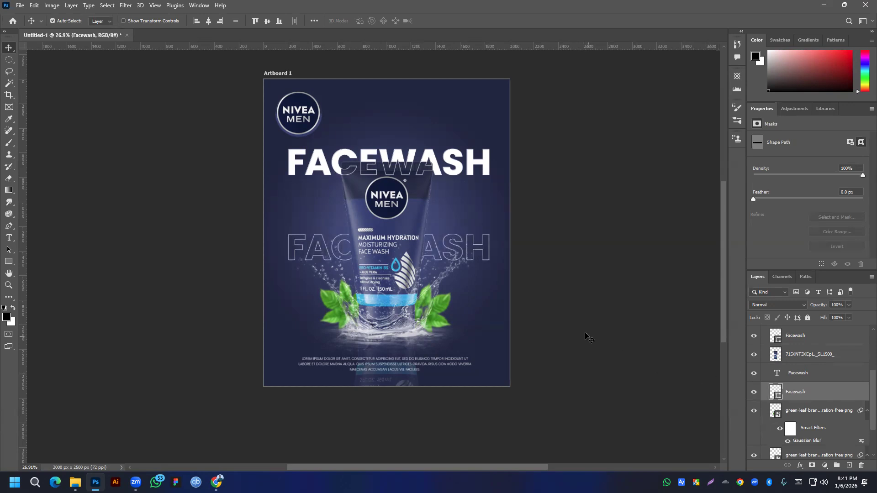
Step: Duplicate the outlined Facewash row behind the tube and nudge the copy up until it sits just above the first row
{"action": "scroll", "coordinate": [831, 426], "scroll_direction": "down", "scroll_amount": 1}
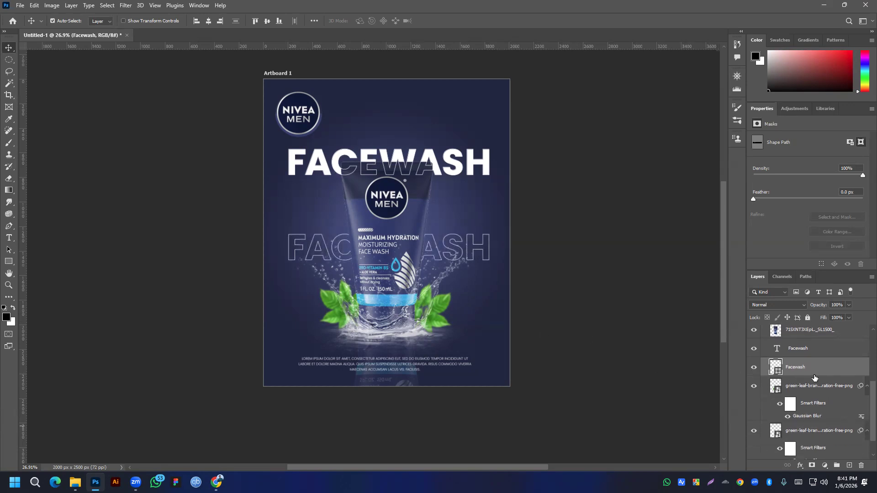
{"action": "left_click_drag", "start_coordinate": [816, 371], "coordinate": [850, 466]}
{"action": "key", "text": "shift+Up"}
{"action": "key", "text": "shift+Up"}
{"action": "key", "text": "shift+Up"}
{"action": "key", "text": "shift+Up"}
{"action": "key", "text": "shift+Up"}
{"action": "key", "text": "shift+Up"}
{"action": "key", "text": "shift+Up"}
{"action": "key", "text": "shift+Up"}
{"action": "key", "text": "shift+Up"}
{"action": "key", "text": "shift+Up"}
{"action": "key", "text": "shift+Up"}
{"action": "key", "text": "shift+Up"}
{"action": "key", "text": "shift+Up"}
{"action": "key", "text": "shift+Up"}
{"action": "key", "text": "shift+Up"}
{"action": "key", "text": "shift+Up"}
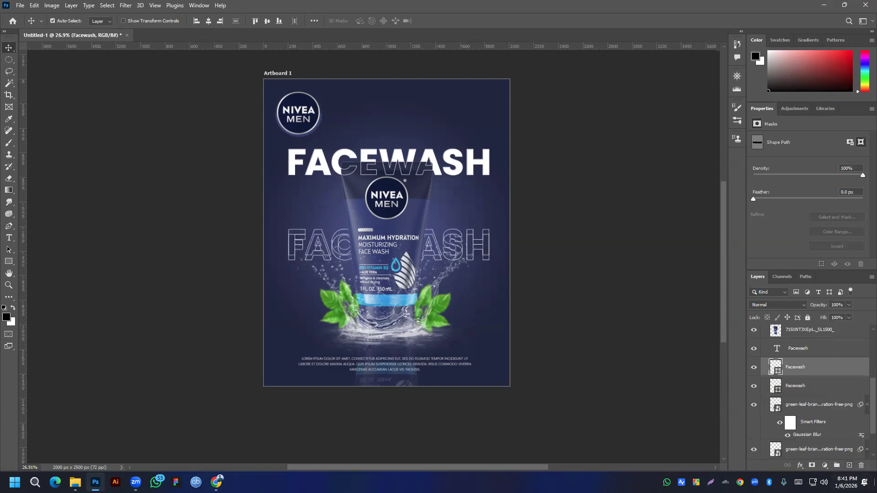
{"action": "key", "text": "shift+Up"}
{"action": "key", "text": "shift+Up"}
{"action": "key", "text": "shift+Down"}
{"action": "key", "text": "shift+Down"}
{"action": "key", "text": "shift+Down"}
{"action": "key", "text": "shift+Down"}
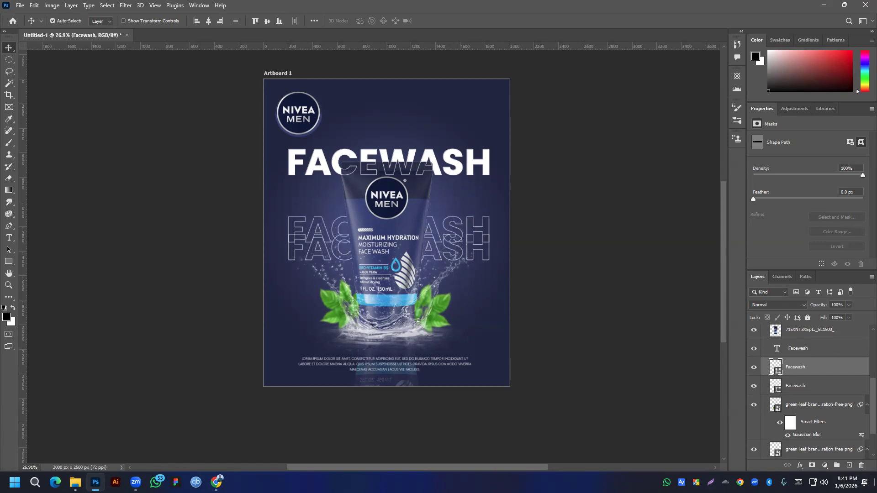
{"action": "key", "text": "shift+Up"}
{"action": "key", "text": "shift+Up"}
{"action": "key", "text": "shift+Up"}
{"action": "key", "text": "shift+Up"}
{"action": "key", "text": "shift+Up"}
{"action": "key", "text": "shift+Up"}
{"action": "key", "text": "shift+Up"}
{"action": "key", "text": "shift+Up"}
{"action": "key", "text": "shift+Up"}
{"action": "key", "text": "shift+Up"}
{"action": "key", "text": "shift+Up"}
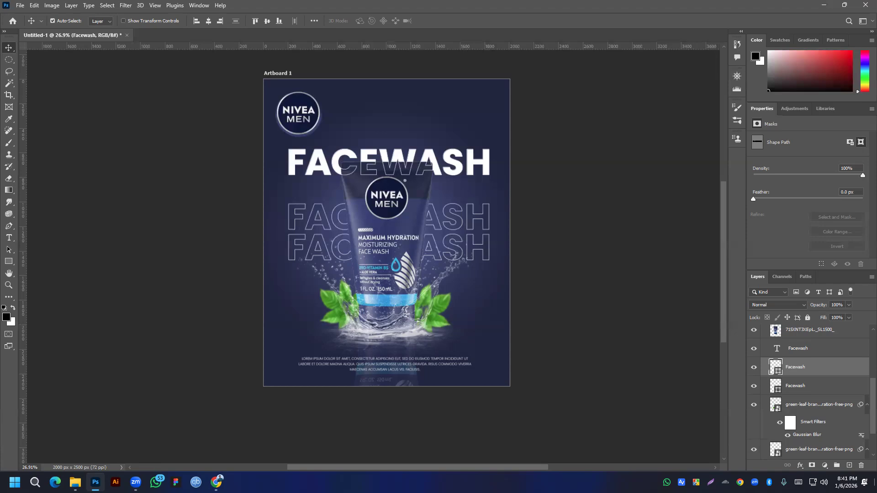
Step: Duplicate both outlined Facewash rows behind the tube and nudge the copies up to form two more rows above them
{"action": "left_click", "coordinate": [812, 387], "text": "shift"}
{"action": "left_click_drag", "start_coordinate": [812, 387], "coordinate": [853, 467]}
{"action": "key", "text": "shift+Up"}
{"action": "key", "text": "shift+Up"}
{"action": "key", "text": "shift+Up"}
{"action": "key", "text": "shift+Up"}
{"action": "key", "text": "shift+Up"}
{"action": "key", "text": "shift+Up"}
{"action": "key", "text": "shift+Up"}
{"action": "key", "text": "shift+Up"}
{"action": "key", "text": "shift+Up"}
{"action": "key", "text": "shift+Up"}
{"action": "key", "text": "shift+Up"}
{"action": "key", "text": "shift+Up"}
{"action": "key", "text": "shift+Up"}
{"action": "key", "text": "shift+Up"}
{"action": "key", "text": "shift+Up"}
{"action": "key", "text": "shift+Up"}
{"action": "key", "text": "shift+Up"}
{"action": "key", "text": "shift+Up"}
{"action": "key", "text": "shift+Up"}
{"action": "key", "text": "shift+Up"}
{"action": "key", "text": "shift+Up"}
{"action": "key", "text": "shift+Up"}
{"action": "key", "text": "shift+Up"}
{"action": "key", "text": "shift+Up"}
{"action": "key", "text": "shift+Up"}
{"action": "key", "text": "shift+Up"}
{"action": "key", "text": "shift+Up"}
{"action": "key", "text": "shift+Up"}
{"action": "key", "text": "shift+Up"}
{"action": "key", "text": "shift+Up"}
{"action": "key", "text": "shift+Up"}
{"action": "key", "text": "shift+Up"}
{"action": "key", "text": "shift+Up"}
{"action": "key", "text": "shift+Up"}
{"action": "key", "text": "shift+Up"}
{"action": "key", "text": "shift+Up"}
{"action": "key", "text": "shift+Up"}
{"action": "key", "text": "shift+Up"}
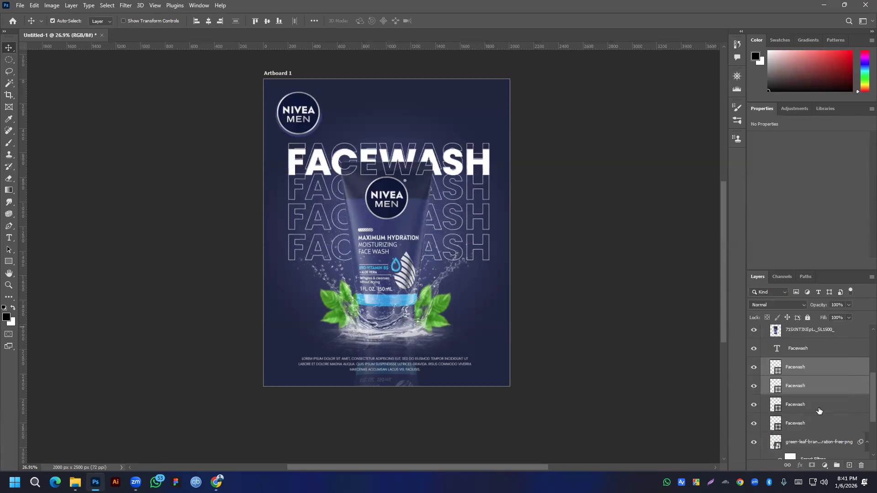
Step: Distribute the lower three outlined Facewash rows with equal vertical spacing
{"action": "left_click", "coordinate": [808, 426], "text": "shift"}
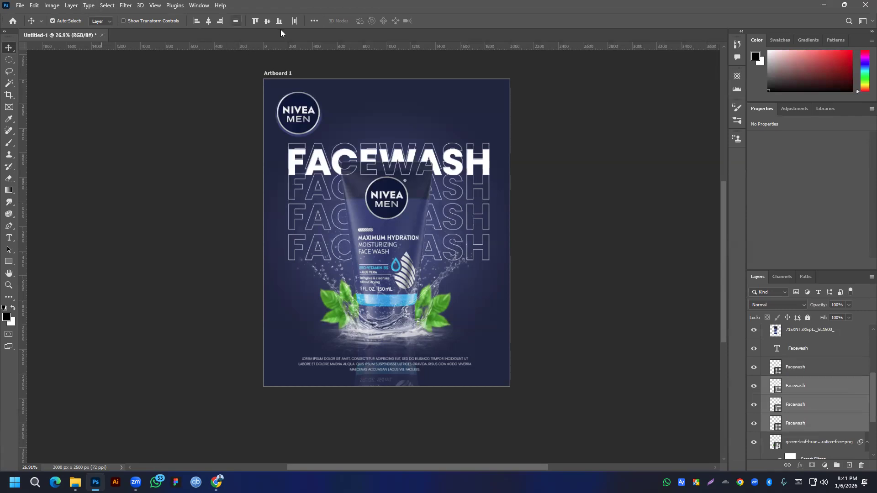
{"action": "left_click", "coordinate": [312, 21]}
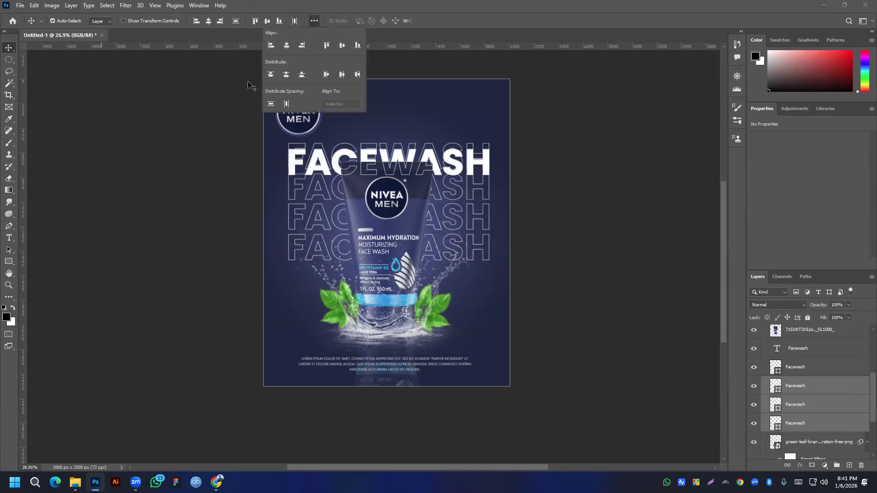
{"action": "left_click", "coordinate": [271, 104]}
Step: Scale all four outlined Facewash rows together to about 112% and shift them down behind the tube
{"action": "key", "text": "ctrl+t"}
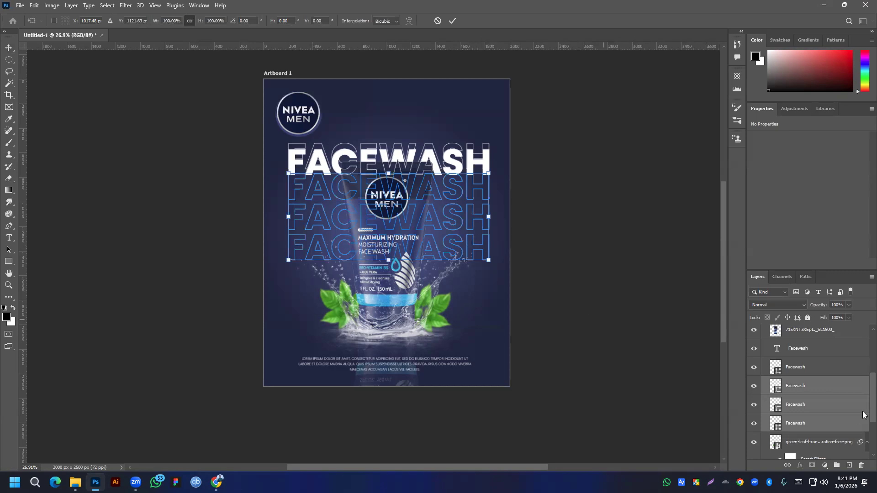
{"action": "left_click", "coordinate": [830, 368], "text": "shift"}
{"action": "key", "text": "ctrl+t"}
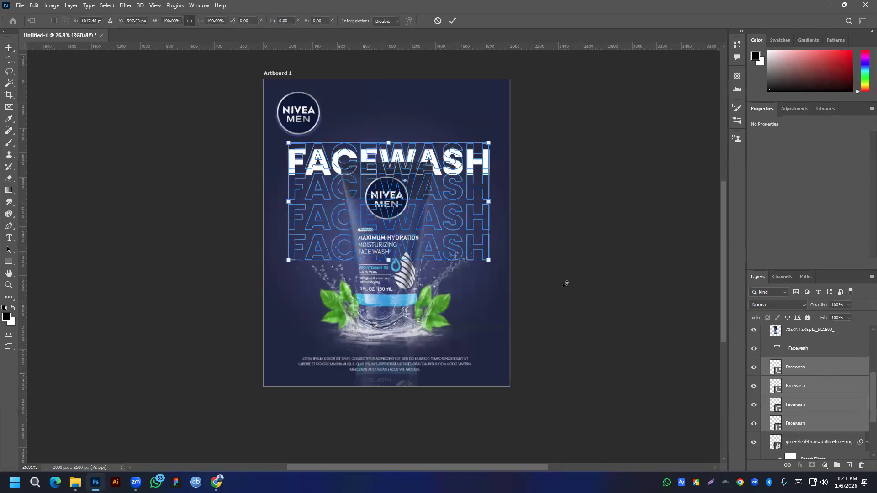
{"action": "left_click_drag", "start_coordinate": [494, 203], "coordinate": [499, 245]}
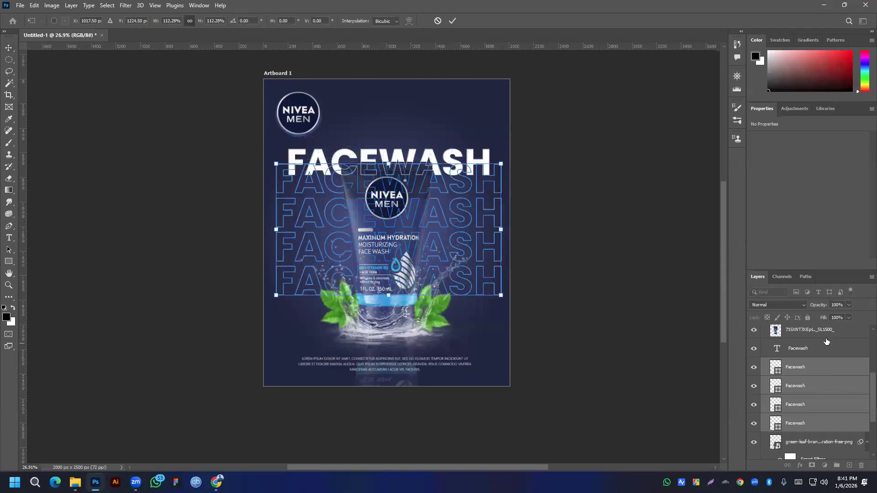
Step: Commit the transform and lower the four outlined Facewash layers' fill to 30% and opacity to 29%
{"action": "key", "text": "BackSpace"}
{"action": "key", "text": "Down"}
{"action": "key", "text": "Down"}
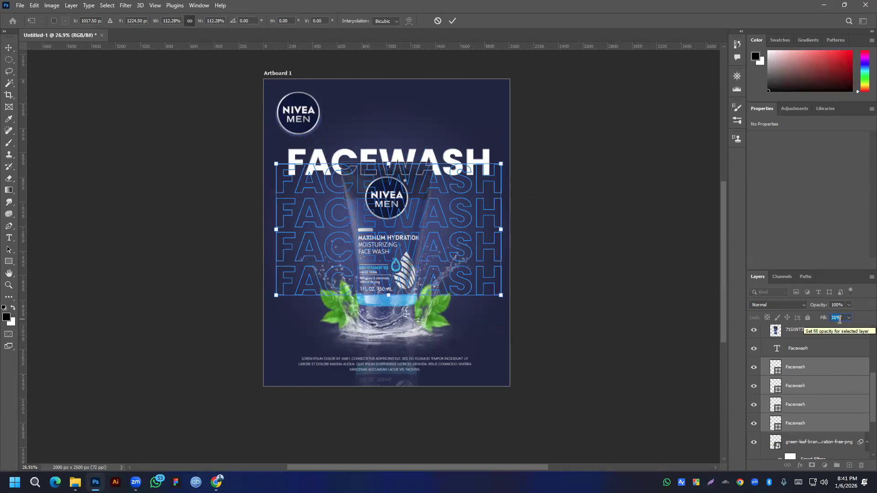
{"action": "left_click", "coordinate": [452, 21]}
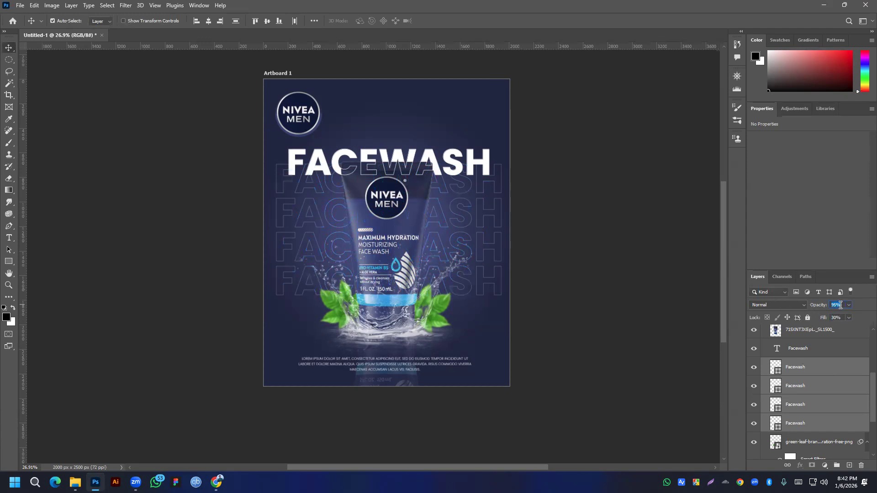
{"action": "scroll", "coordinate": [841, 305], "scroll_direction": "down", "scroll_amount": 7}
{"action": "scroll", "coordinate": [843, 305], "scroll_direction": "down", "scroll_amount": 6}
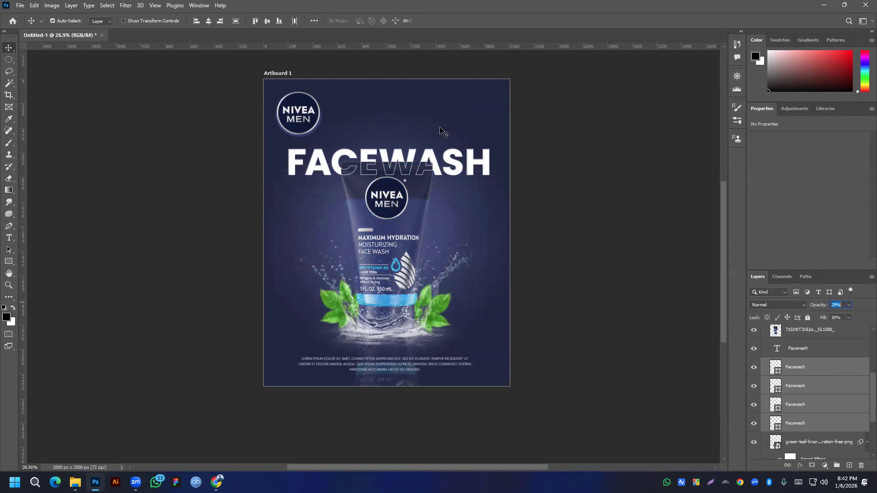
Step: Deselect the four outlined Facewash layers and review the whole poster
{"action": "left_click", "coordinate": [681, 338]}
{"action": "scroll", "coordinate": [304, 234], "scroll_direction": "up", "scroll_amount": 2}
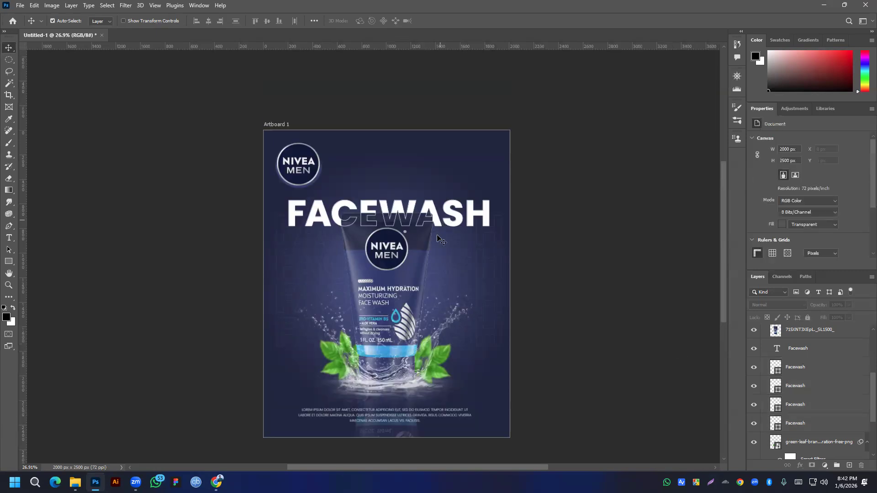
{"action": "scroll", "coordinate": [435, 268], "scroll_direction": "down", "scroll_amount": 2}
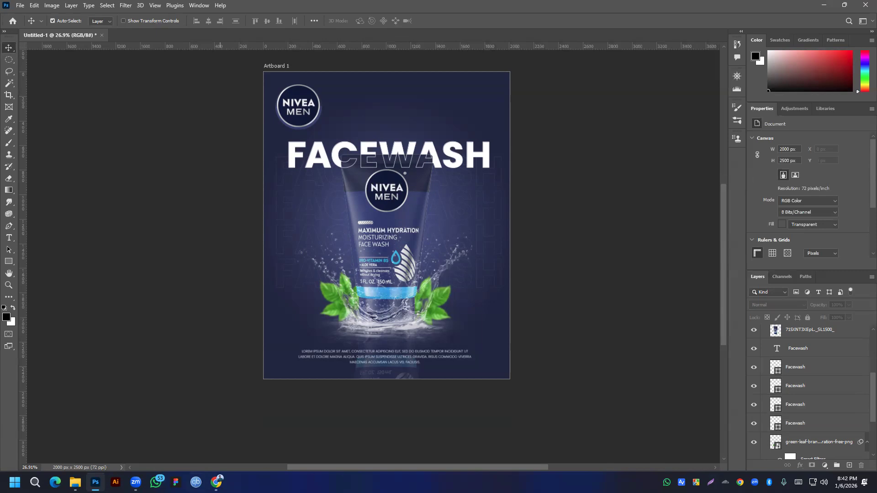
Step: Switch to Chrome, open Behance in a new tab and go to the profile's follower and following statistics
{"action": "mouse_move", "coordinate": [216, 482]}
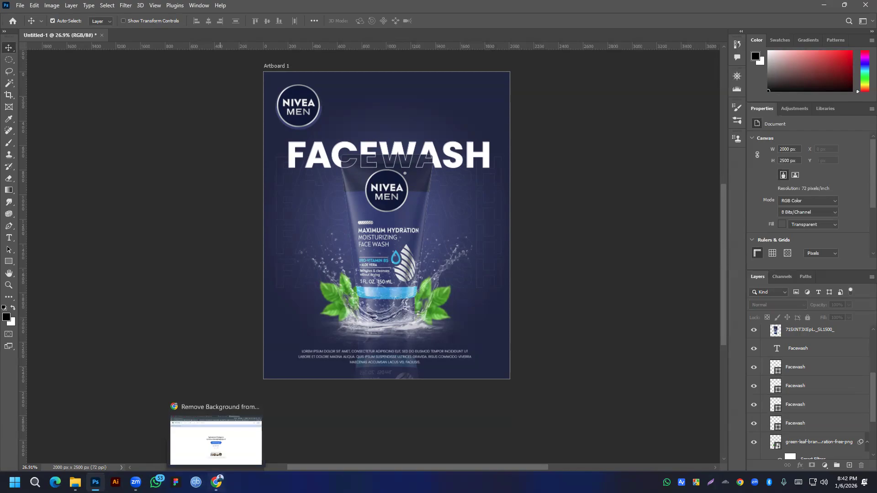
{"action": "left_click", "coordinate": [222, 438]}
{"action": "left_click", "coordinate": [665, 46]}
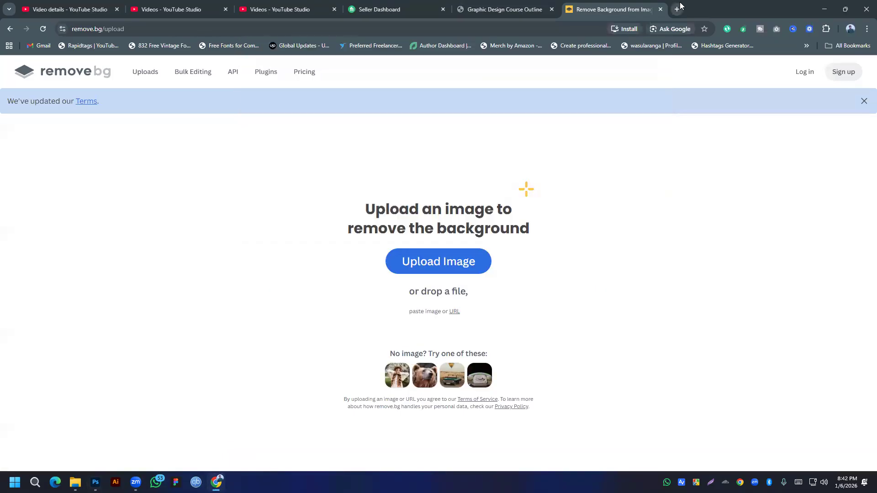
{"action": "left_click", "coordinate": [677, 10]}
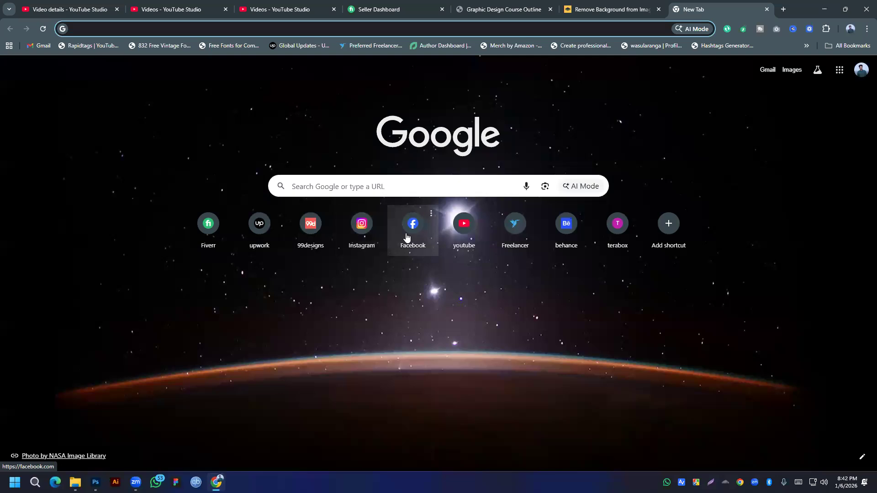
{"action": "left_click", "coordinate": [557, 227]}
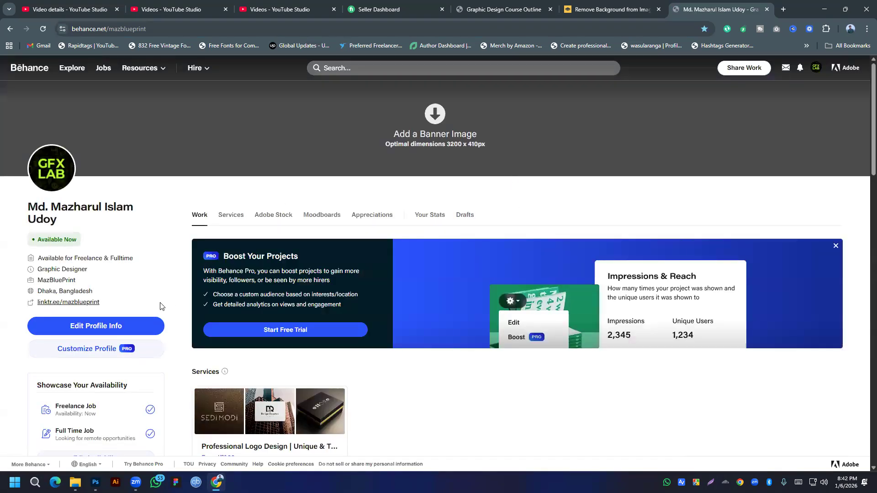
{"action": "scroll", "coordinate": [91, 326], "scroll_direction": "down", "scroll_amount": 2}
{"action": "scroll", "coordinate": [91, 325], "scroll_direction": "down", "scroll_amount": 4}
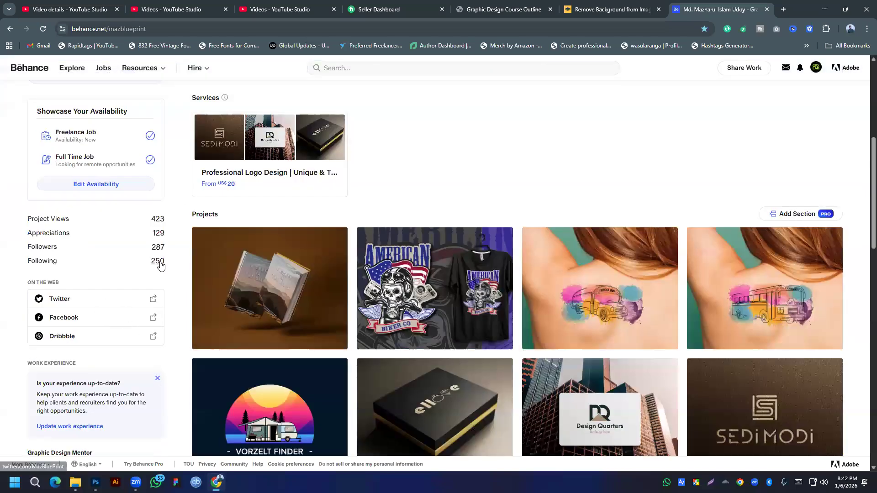
Step: Look through the profile's following list and open the portfolio of a followed Dhaka brand designer
{"action": "left_click", "coordinate": [158, 261]}
{"action": "scroll", "coordinate": [300, 261], "scroll_direction": "down", "scroll_amount": 5}
{"action": "scroll", "coordinate": [301, 262], "scroll_direction": "down", "scroll_amount": 2}
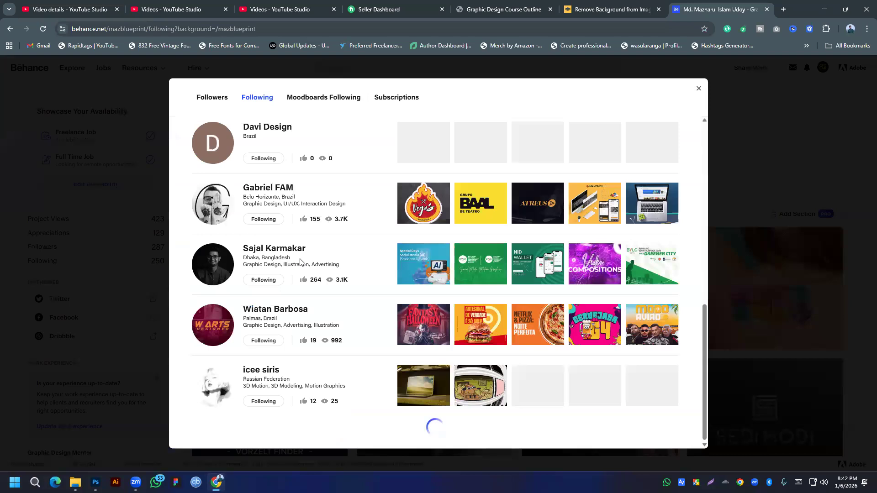
{"action": "scroll", "coordinate": [300, 261], "scroll_direction": "down", "scroll_amount": 5}
{"action": "scroll", "coordinate": [301, 261], "scroll_direction": "down", "scroll_amount": 7}
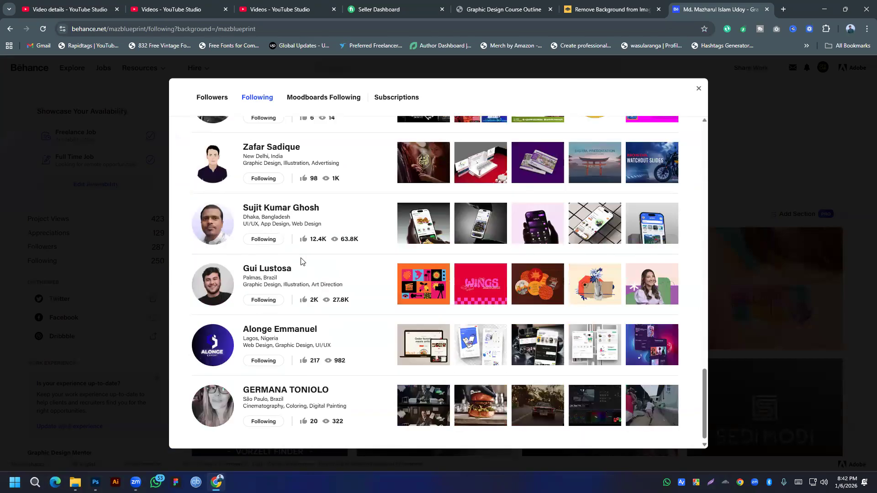
{"action": "scroll", "coordinate": [301, 262], "scroll_direction": "down", "scroll_amount": 1}
{"action": "scroll", "coordinate": [302, 267], "scroll_direction": "down", "scroll_amount": 7}
{"action": "scroll", "coordinate": [302, 267], "scroll_direction": "down", "scroll_amount": 8}
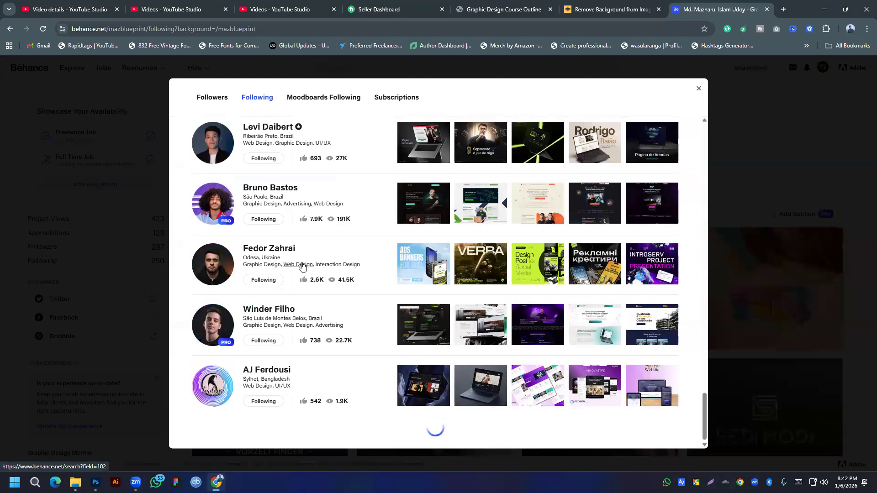
{"action": "scroll", "coordinate": [290, 274], "scroll_direction": "down", "scroll_amount": 3}
{"action": "scroll", "coordinate": [291, 275], "scroll_direction": "down", "scroll_amount": 10}
{"action": "scroll", "coordinate": [291, 272], "scroll_direction": "down", "scroll_amount": 5}
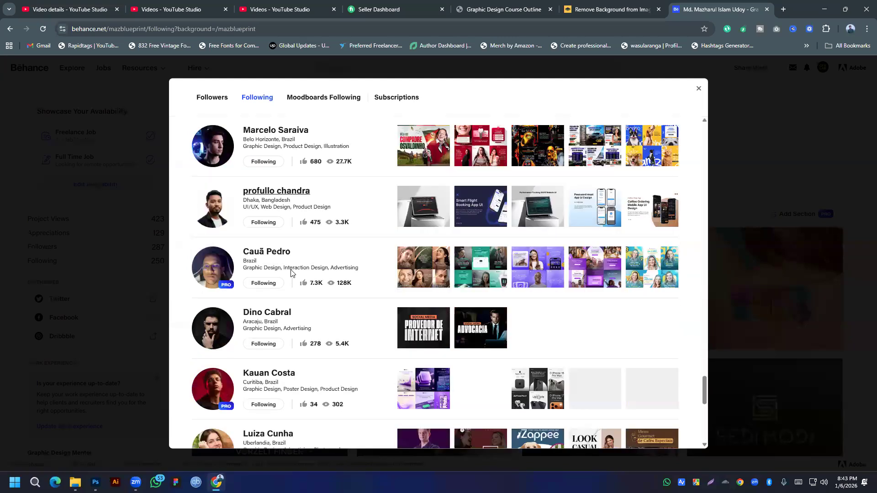
{"action": "scroll", "coordinate": [291, 271], "scroll_direction": "down", "scroll_amount": 15}
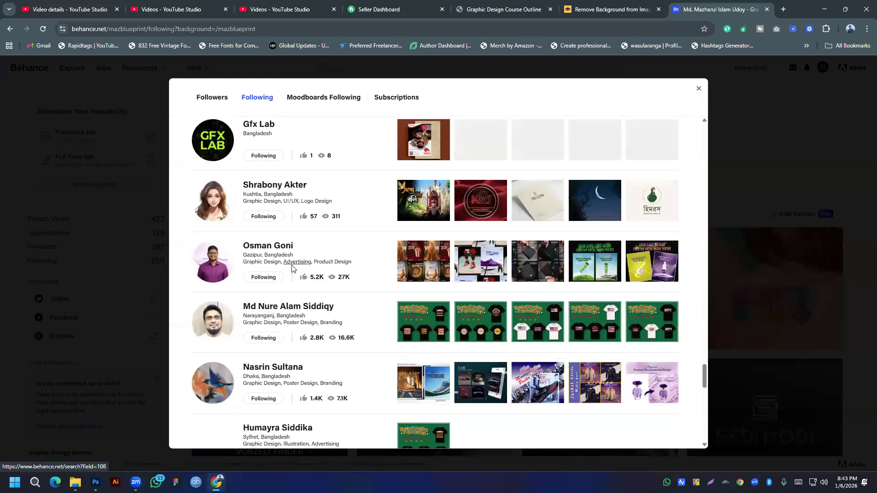
{"action": "left_click", "coordinate": [288, 235]}
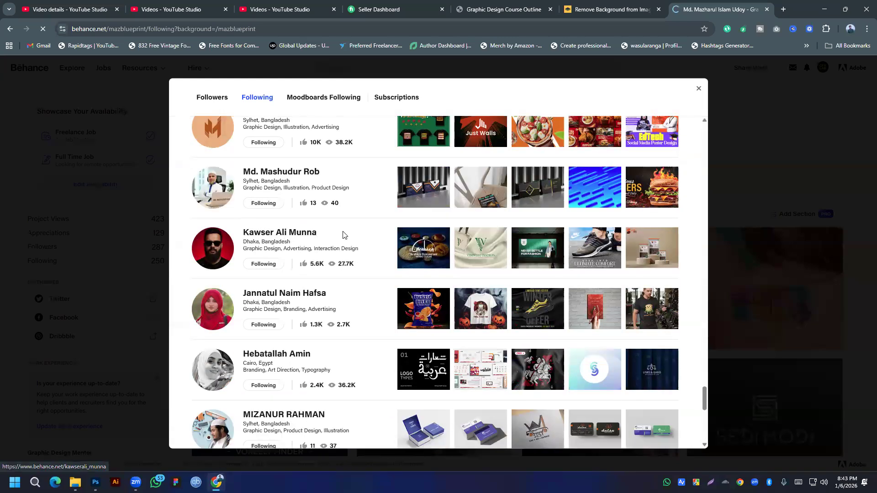
Step: Browse the designer's project gallery for a poster design to use as a reference
{"action": "scroll", "coordinate": [344, 235], "scroll_direction": "down", "scroll_amount": 15}
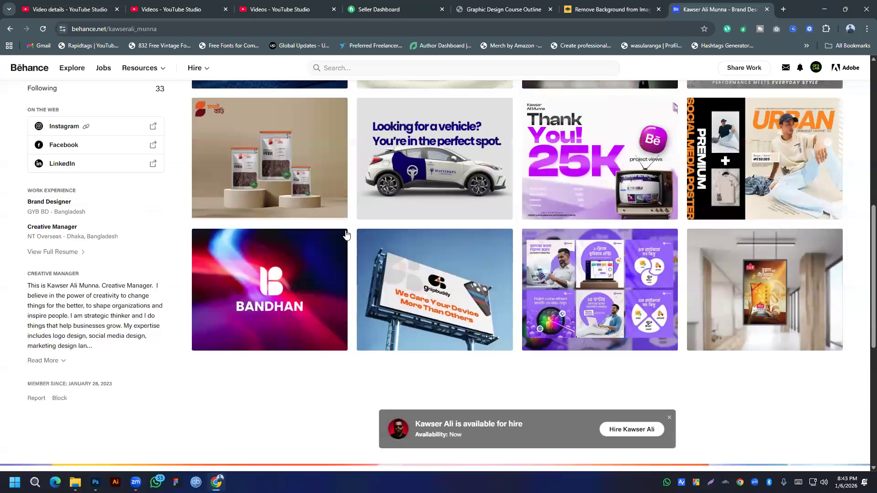
{"action": "scroll", "coordinate": [346, 234], "scroll_direction": "down", "scroll_amount": 5}
{"action": "scroll", "coordinate": [346, 234], "scroll_direction": "up", "scroll_amount": 7}
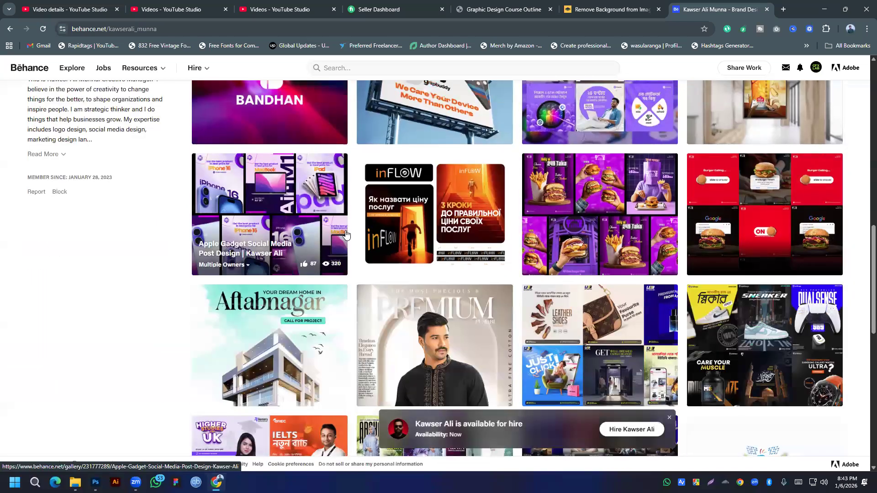
{"action": "scroll", "coordinate": [346, 234], "scroll_direction": "up", "scroll_amount": 2}
{"action": "scroll", "coordinate": [345, 233], "scroll_direction": "down", "scroll_amount": 12}
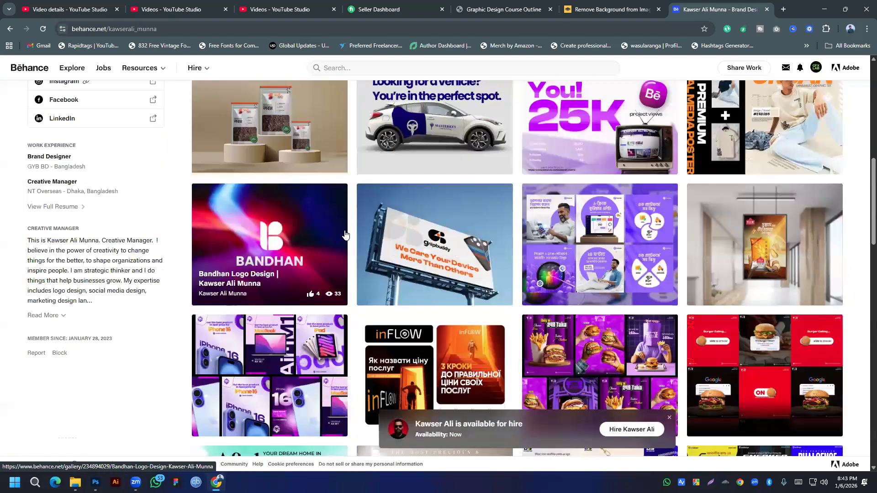
{"action": "scroll", "coordinate": [346, 235], "scroll_direction": "down", "scroll_amount": 12}
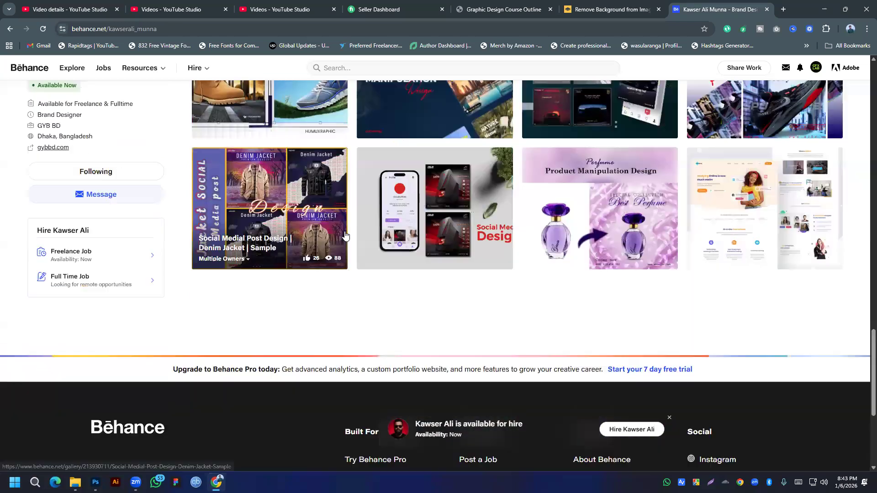
{"action": "scroll", "coordinate": [347, 233], "scroll_direction": "up", "scroll_amount": 1}
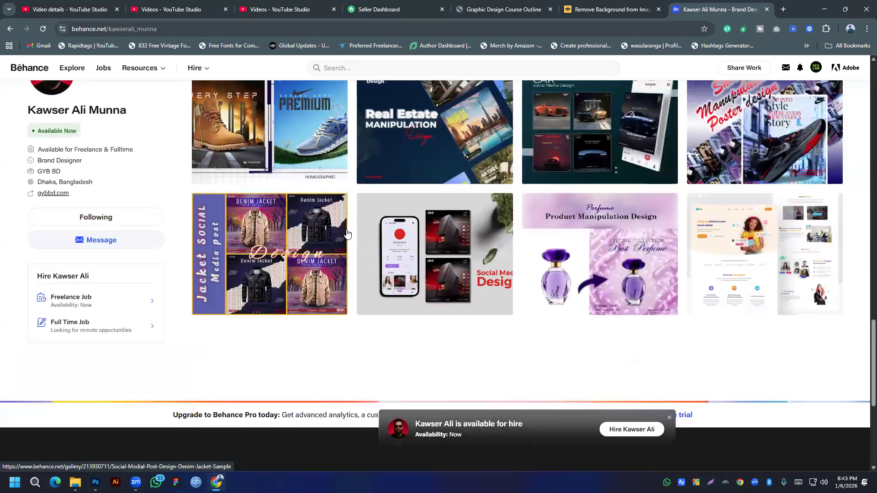
{"action": "scroll", "coordinate": [347, 233], "scroll_direction": "up", "scroll_amount": 20}
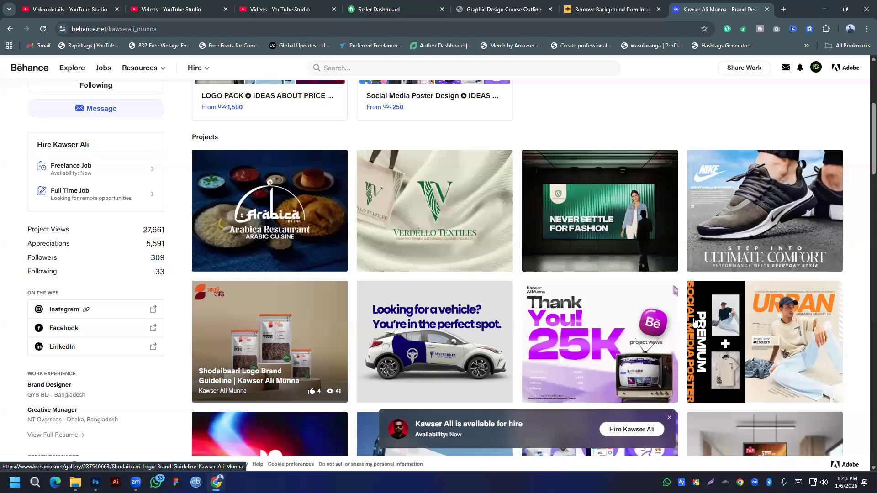
Step: Open the Urban T-shirt manipulation project from the gallery and examine its poster image
{"action": "left_click", "coordinate": [792, 345]}
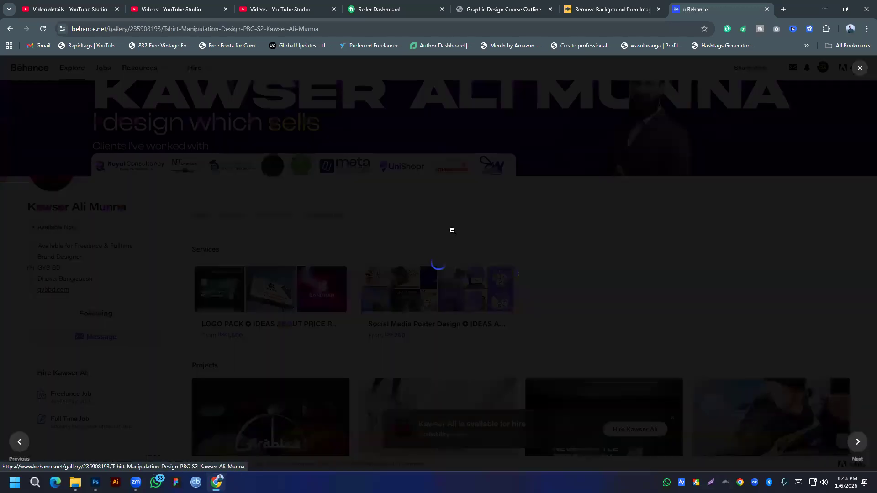
{"action": "scroll", "coordinate": [382, 205], "scroll_direction": "down", "scroll_amount": 8}
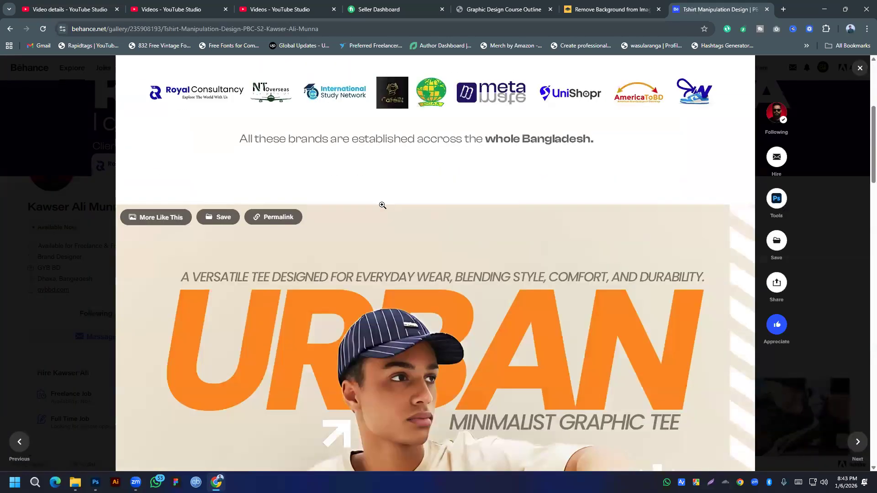
{"action": "scroll", "coordinate": [382, 205], "scroll_direction": "down", "scroll_amount": 5}
{"action": "scroll", "coordinate": [385, 203], "scroll_direction": "up", "scroll_amount": 1}
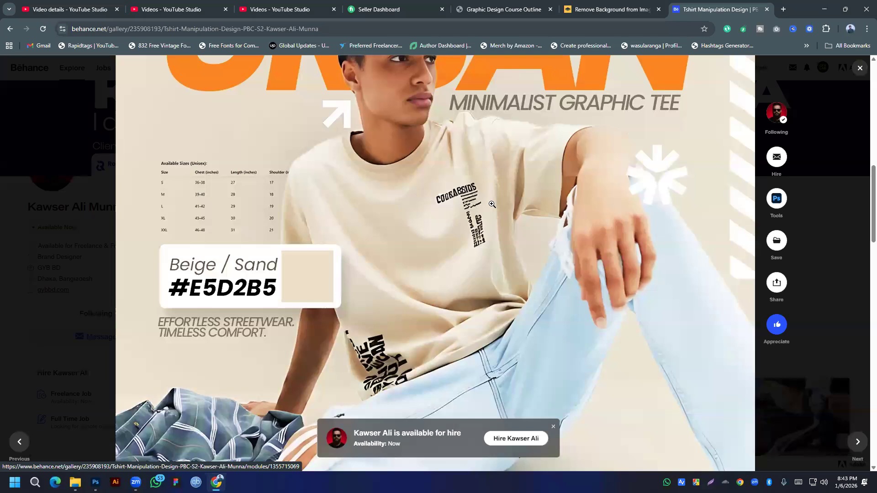
{"action": "scroll", "coordinate": [481, 215], "scroll_direction": "up", "scroll_amount": 2}
{"action": "right_click", "coordinate": [448, 238]}
{"action": "left_click", "coordinate": [55, 255]}
{"action": "left_click", "coordinate": [792, 337]}
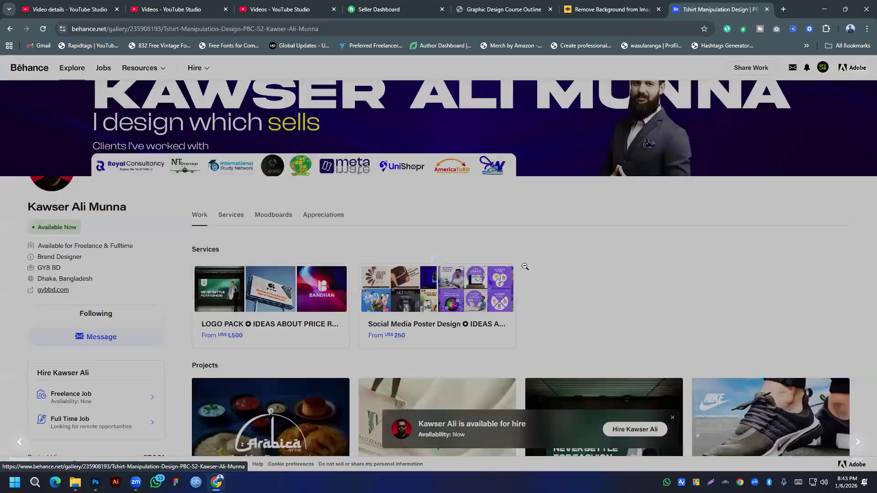
Step: Capture the full Urban T-shirt poster as a 702x875 screenshot and save it to the Desktop as Screenshot_3.png
{"action": "key", "text": "ctrl+minus"}
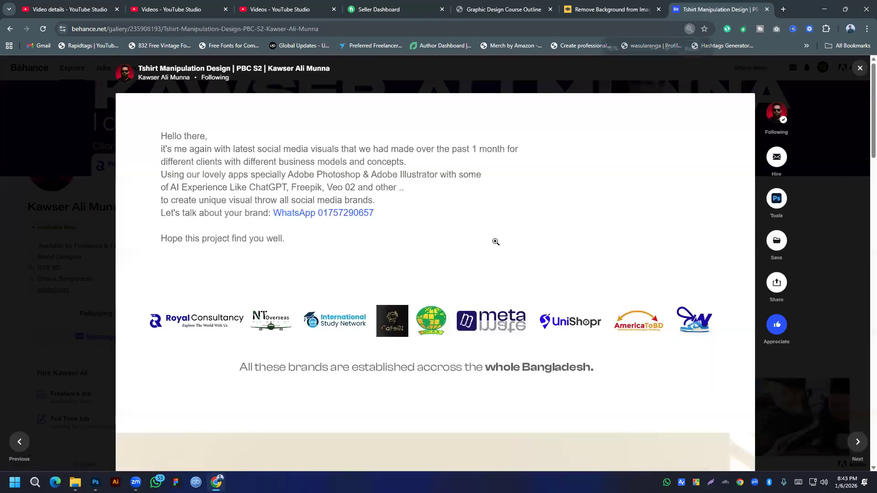
{"action": "scroll", "coordinate": [496, 246], "scroll_direction": "down", "scroll_amount": 5}
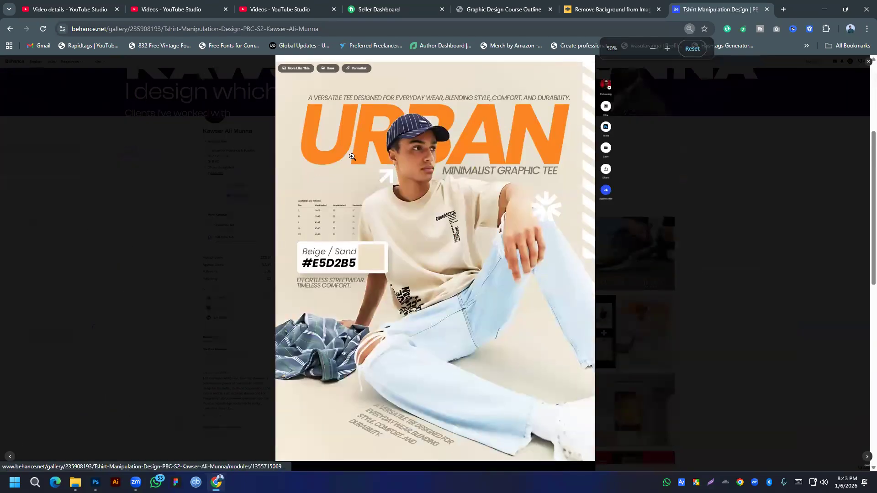
{"action": "left_click", "coordinate": [711, 483]}
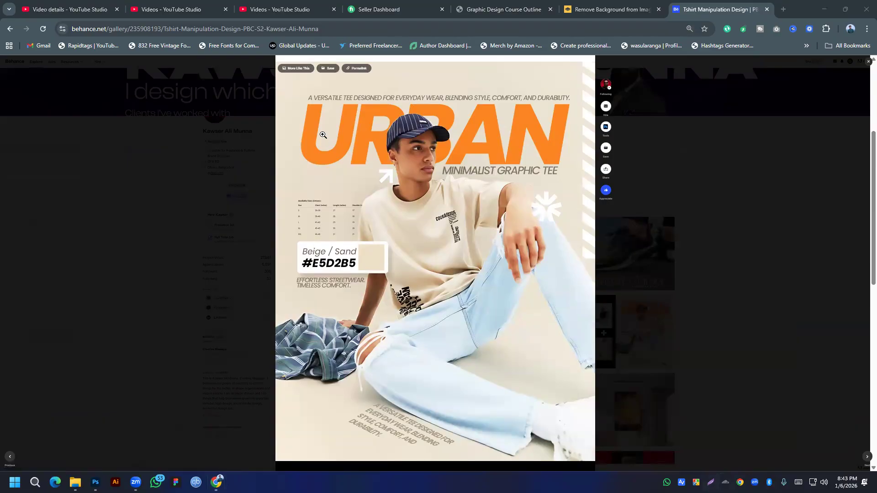
{"action": "left_click_drag", "start_coordinate": [274, 61], "coordinate": [595, 461]}
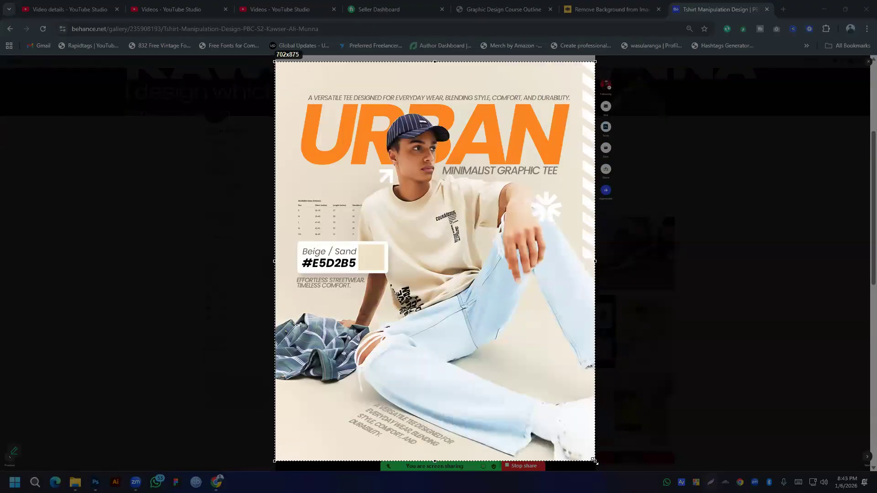
{"action": "right_click", "coordinate": [435, 265]}
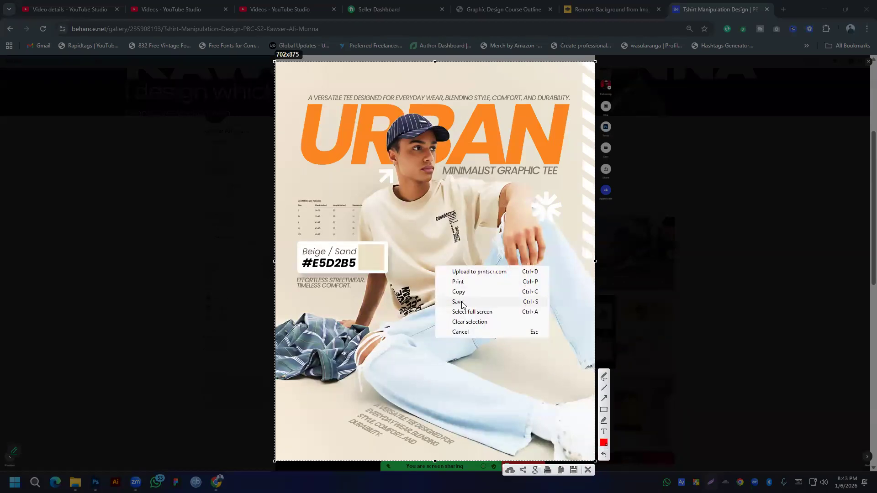
{"action": "left_click", "coordinate": [458, 302]}
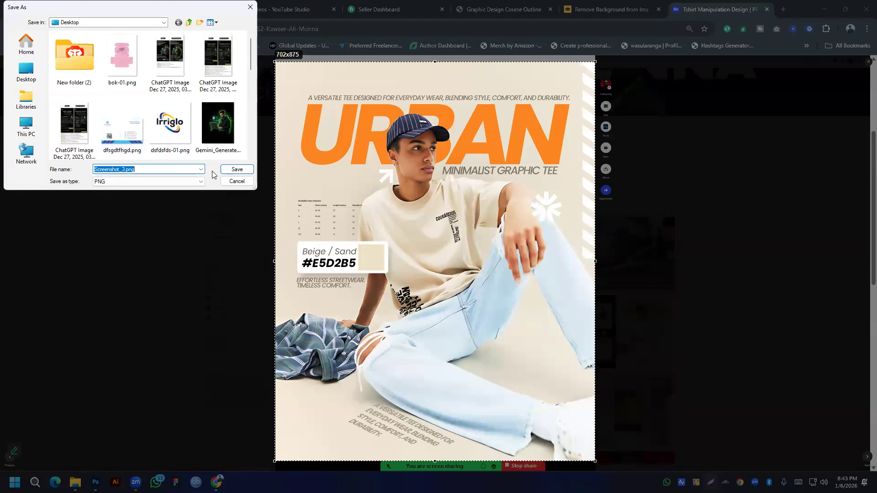
{"action": "left_click", "coordinate": [237, 170]}
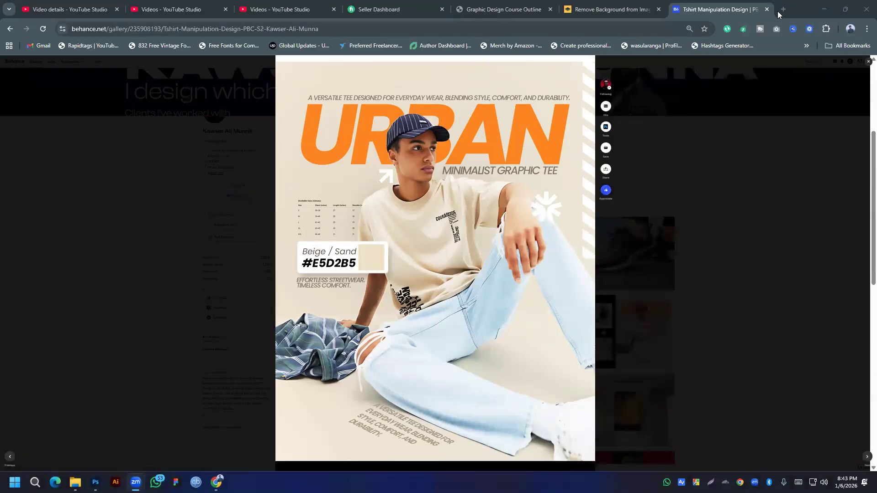
Step: Leave the Urban T-shirt poster page and load gemini.google.com in a new browser tab
{"action": "scroll", "coordinate": [550, 244], "scroll_direction": "up", "scroll_amount": 1}
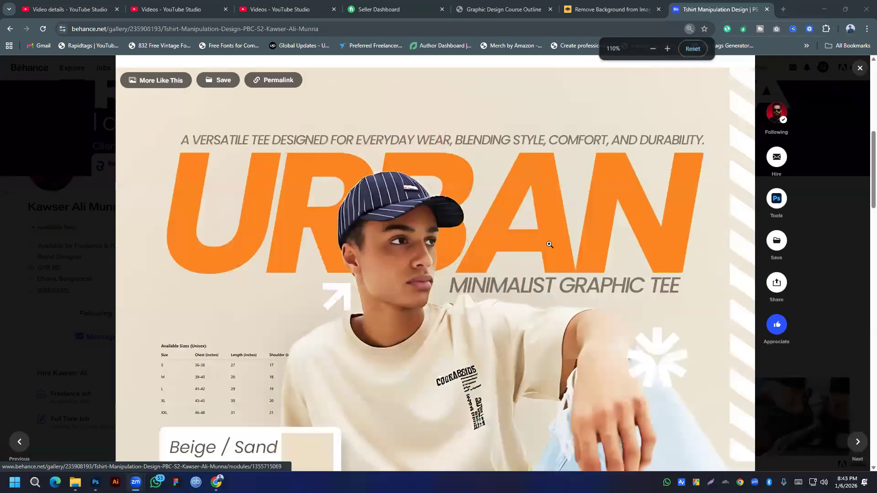
{"action": "scroll", "coordinate": [550, 244], "scroll_direction": "down", "scroll_amount": 1}
{"action": "left_click", "coordinate": [783, 9]}
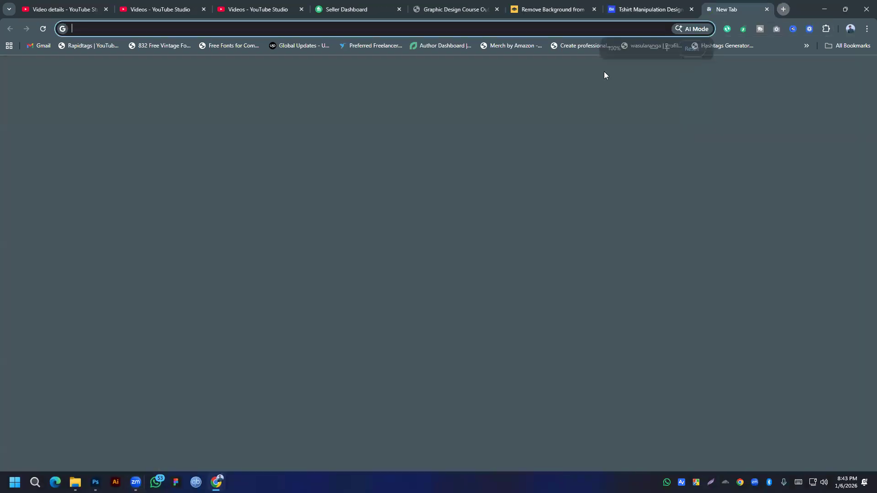
{"action": "left_click", "coordinate": [466, 29]}
{"action": "type", "text": "gemini.google.com"}
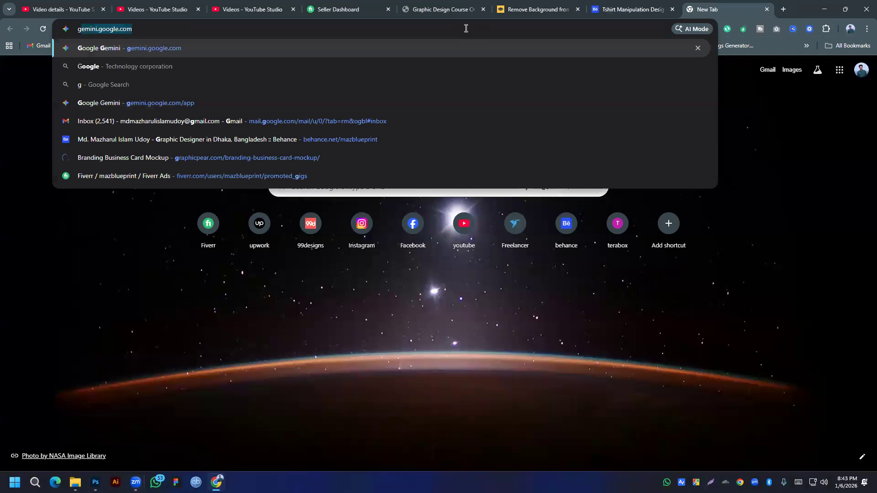
{"action": "key", "text": "Return"}
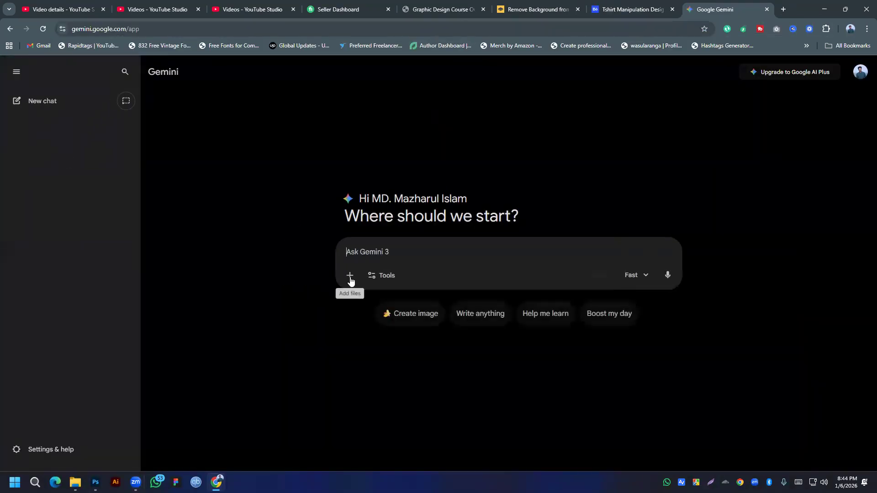
Step: Attach the poster capture Screenshot_3.png from the Desktop to the Gemini prompt
{"action": "left_click", "coordinate": [350, 281]}
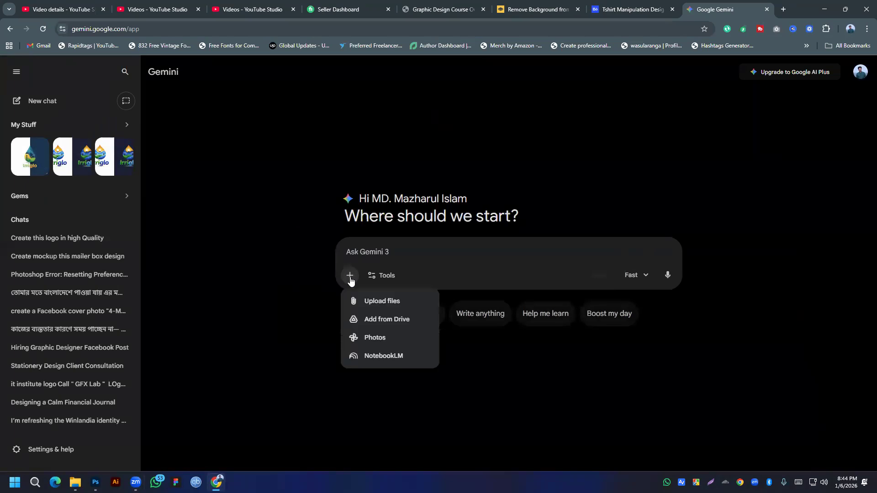
{"action": "left_click", "coordinate": [374, 302]}
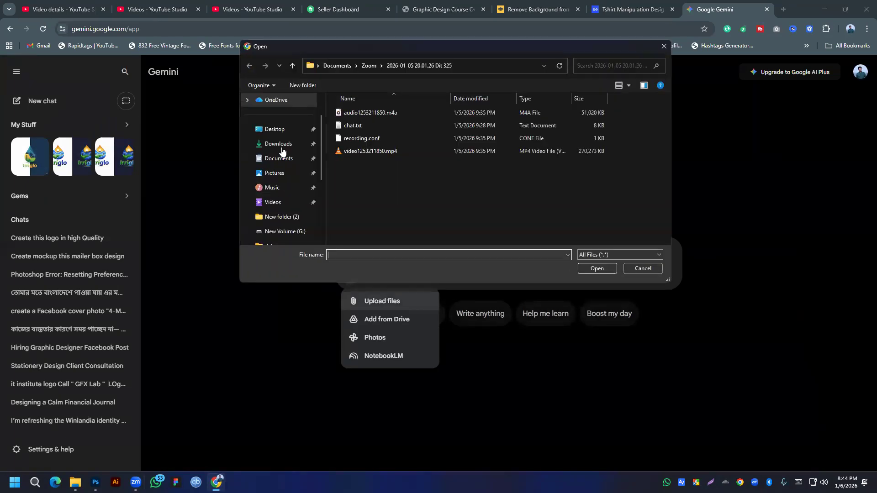
{"action": "left_click", "coordinate": [276, 129]}
{"action": "double_click", "coordinate": [350, 133]}
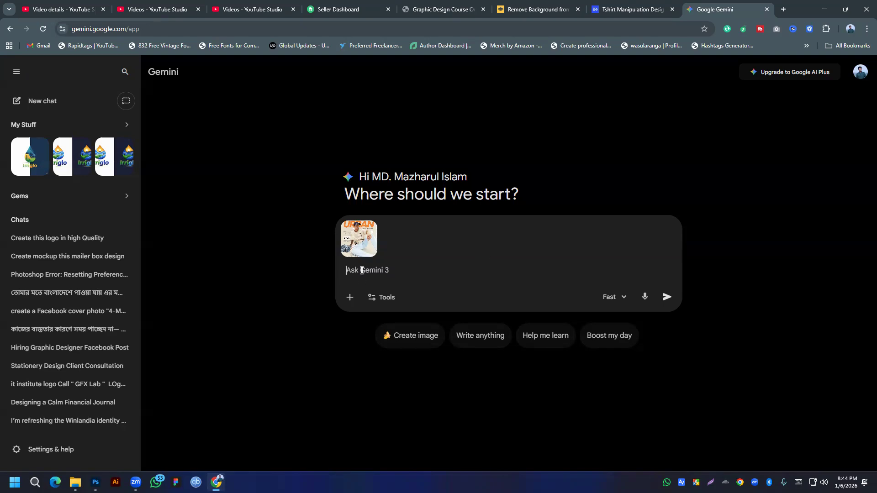
Step: Start adding a second file and search the Program File (F:) drive's New folder and 1119(1) folders for a design image
{"action": "left_click", "coordinate": [351, 299]}
{"action": "left_click", "coordinate": [377, 325]}
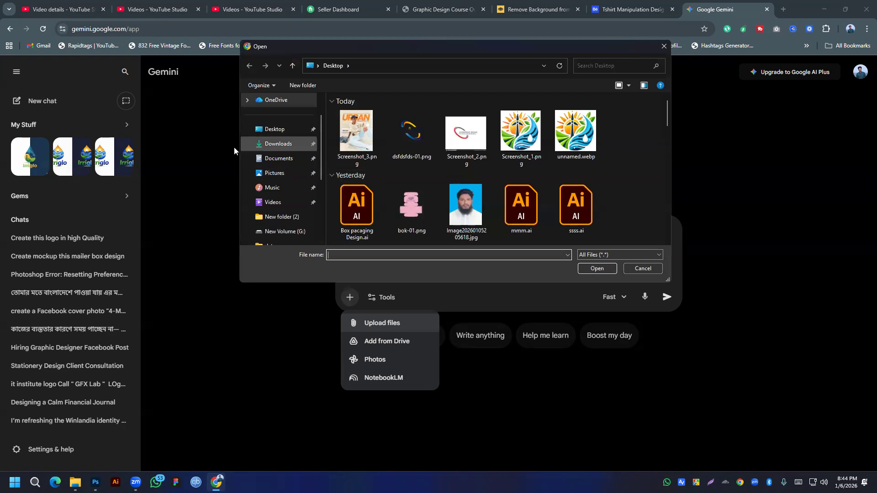
{"action": "scroll", "coordinate": [288, 218], "scroll_direction": "down", "scroll_amount": 2}
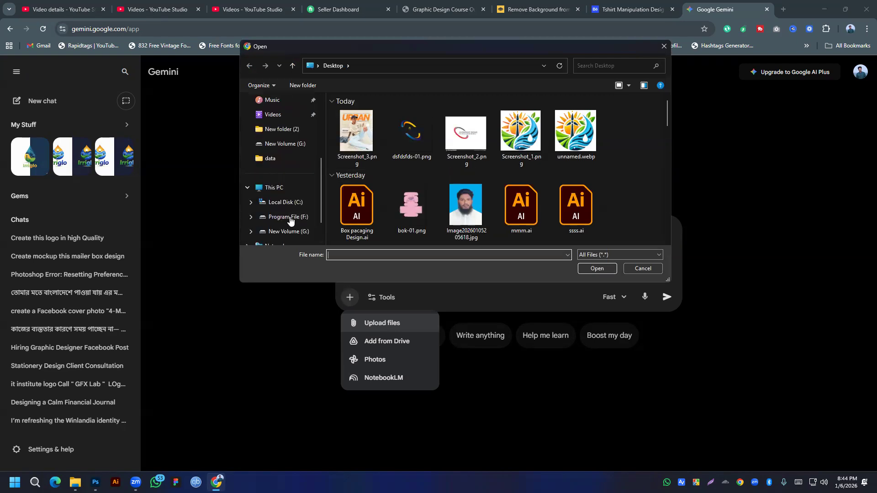
{"action": "left_click", "coordinate": [289, 217]}
{"action": "scroll", "coordinate": [507, 165], "scroll_direction": "down", "scroll_amount": 1}
{"action": "scroll", "coordinate": [504, 172], "scroll_direction": "up", "scroll_amount": 1}
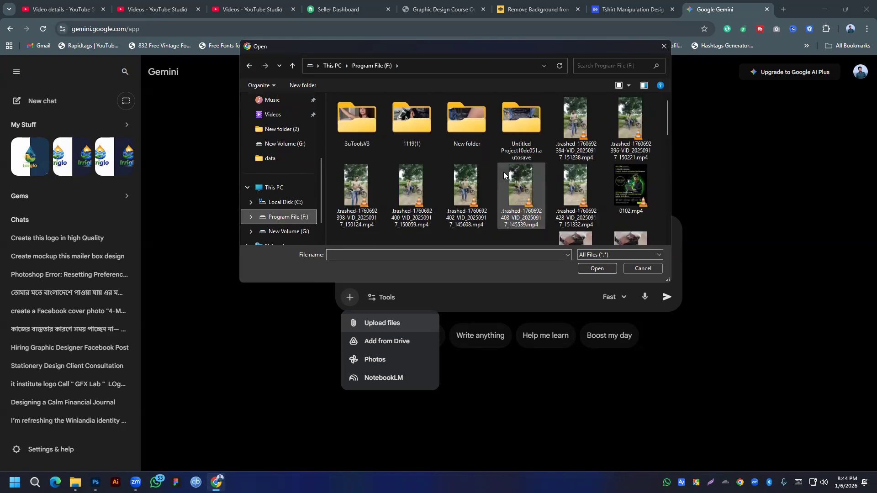
{"action": "double_click", "coordinate": [476, 127]}
{"action": "scroll", "coordinate": [505, 163], "scroll_direction": "down", "scroll_amount": 2}
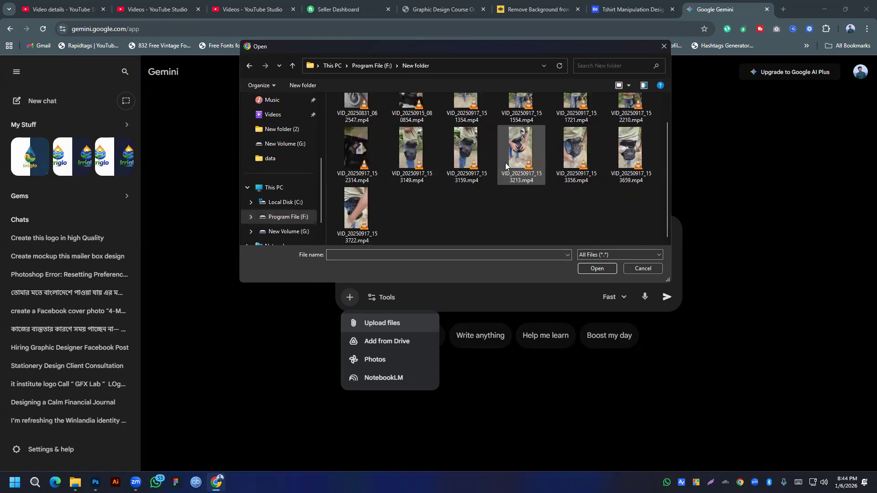
{"action": "key", "text": "alt+Left"}
{"action": "left_click", "coordinate": [433, 125]}
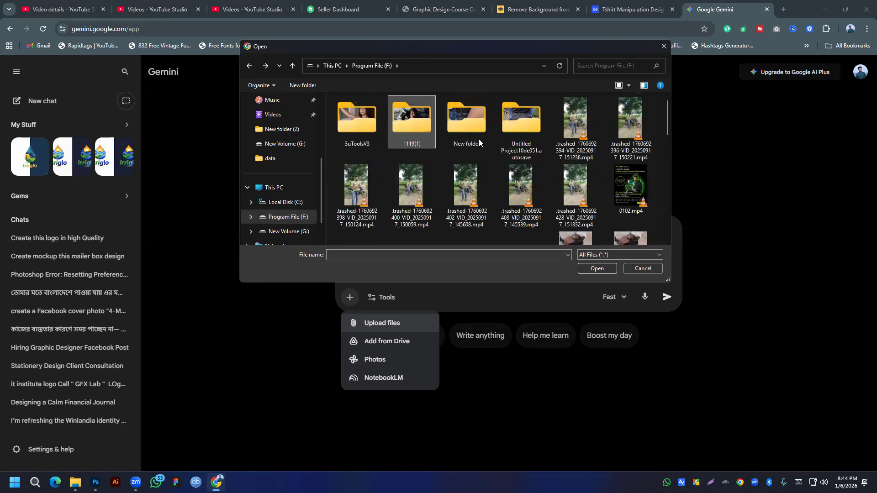
{"action": "double_click", "coordinate": [426, 127]}
{"action": "key", "text": "alt+Left"}
{"action": "key", "text": "alt+Left"}
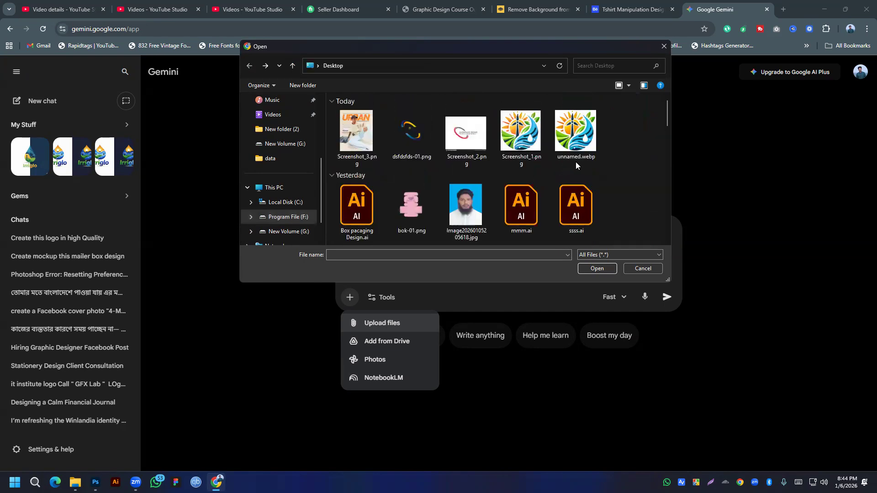
Step: Search the Desktop and the Pendrive folder on New Volume (G:) for a design image, continuing into its Laptop folder
{"action": "scroll", "coordinate": [467, 184], "scroll_direction": "down", "scroll_amount": 3}
{"action": "scroll", "coordinate": [269, 227], "scroll_direction": "down", "scroll_amount": 1}
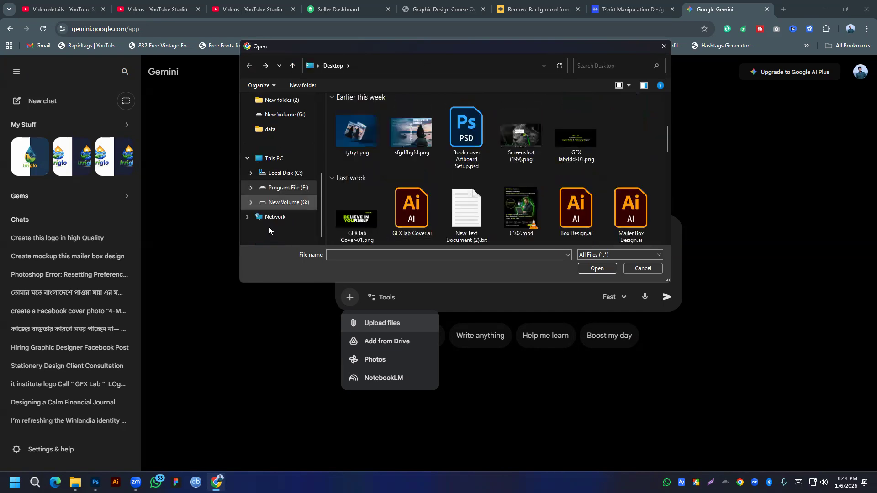
{"action": "left_click", "coordinate": [284, 203]}
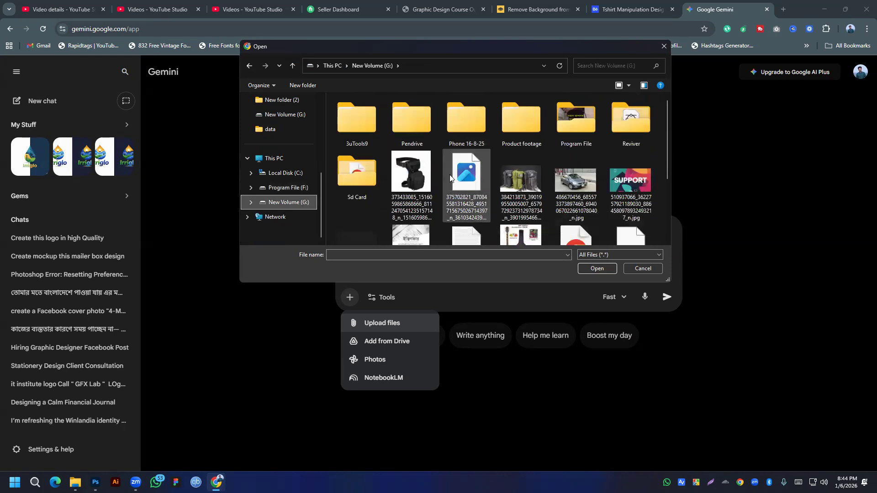
{"action": "double_click", "coordinate": [415, 136]}
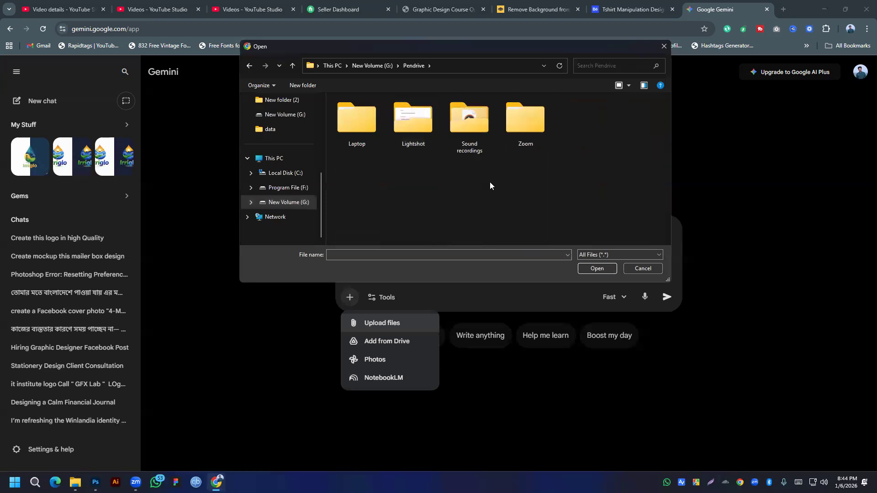
{"action": "double_click", "coordinate": [356, 140]}
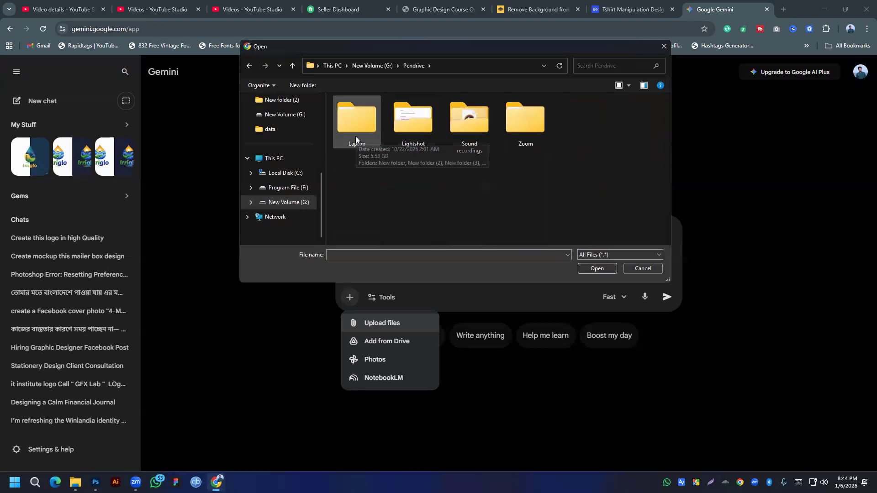
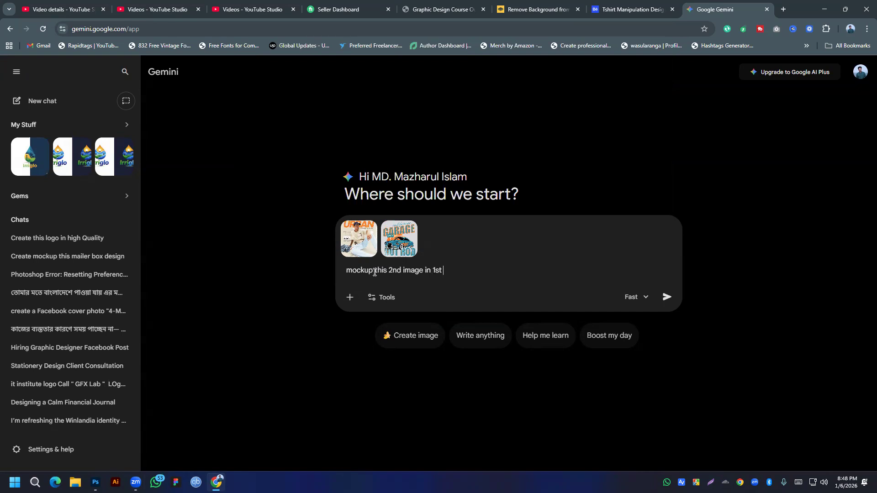
Step: Complete the prompt as "mockup this 2nd image in 1st image man t-shirt", correcting the spelling of t-shirt, and send it with both images
{"action": "type", "text": "image man tshirt"}
{"action": "right_click", "coordinate": [492, 270]}
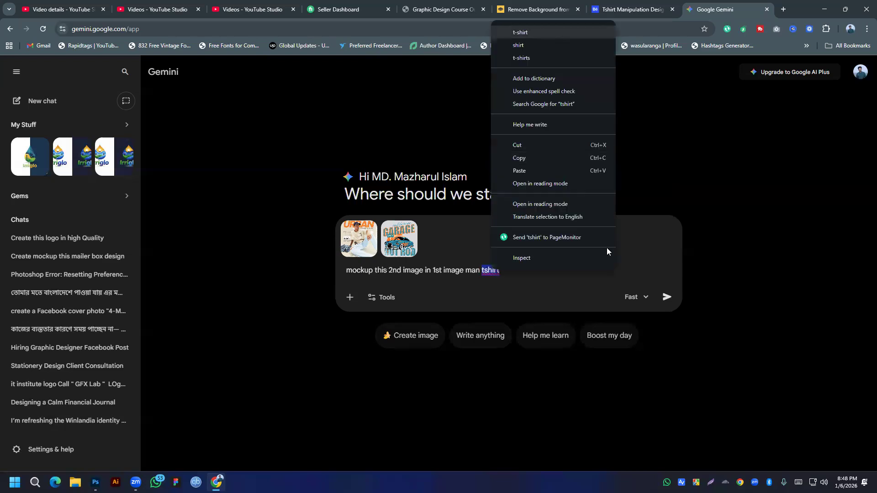
{"action": "left_click", "coordinate": [520, 32]}
{"action": "left_click", "coordinate": [667, 297]}
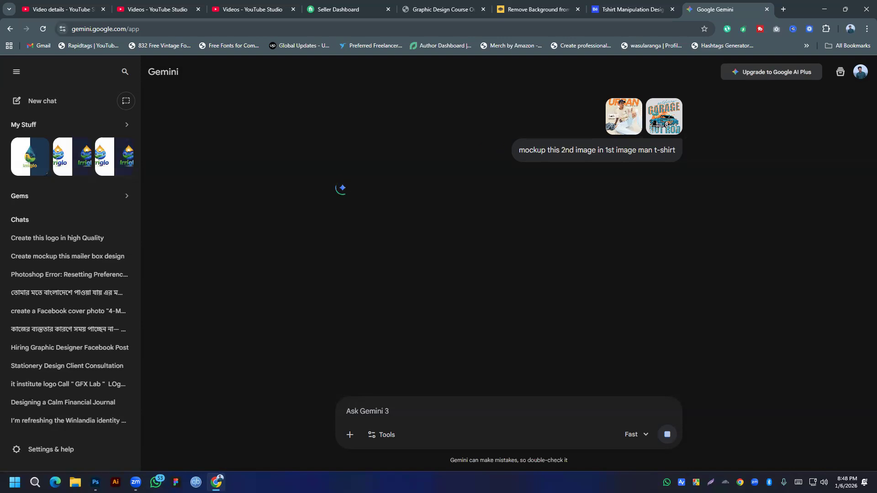
Step: Switch to File Explorer and look through the image files in the Desktop folder
{"action": "key", "text": "super+e"}
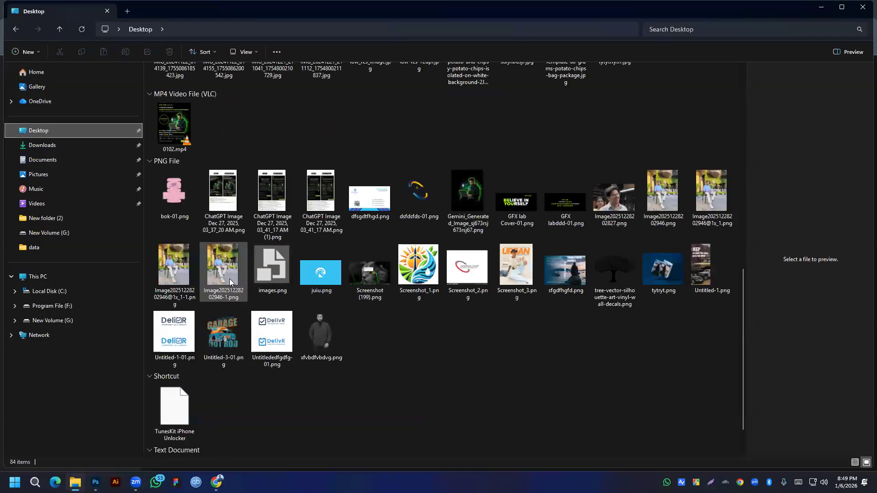
{"action": "scroll", "coordinate": [230, 282], "scroll_direction": "down", "scroll_amount": 3}
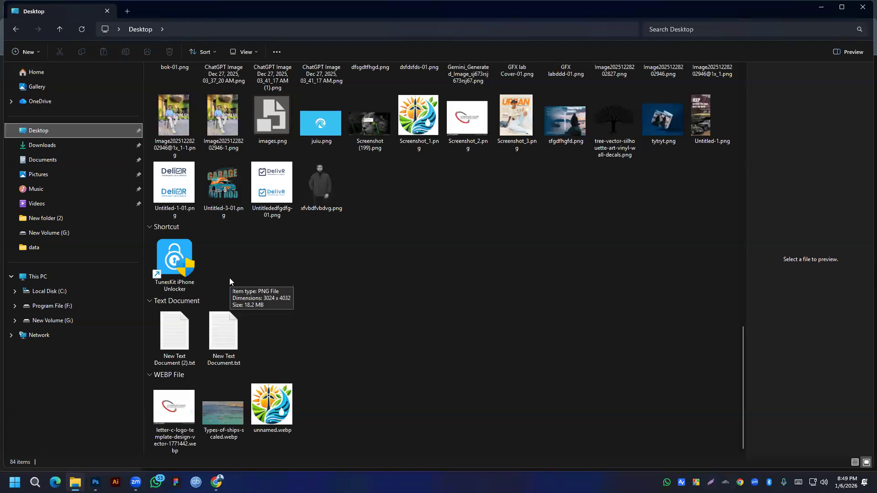
Step: Look through the Desktop folder's images and open Screenshot_3.png, the orange URBAN poster, for viewing
{"action": "scroll", "coordinate": [369, 267], "scroll_direction": "up", "scroll_amount": 5}
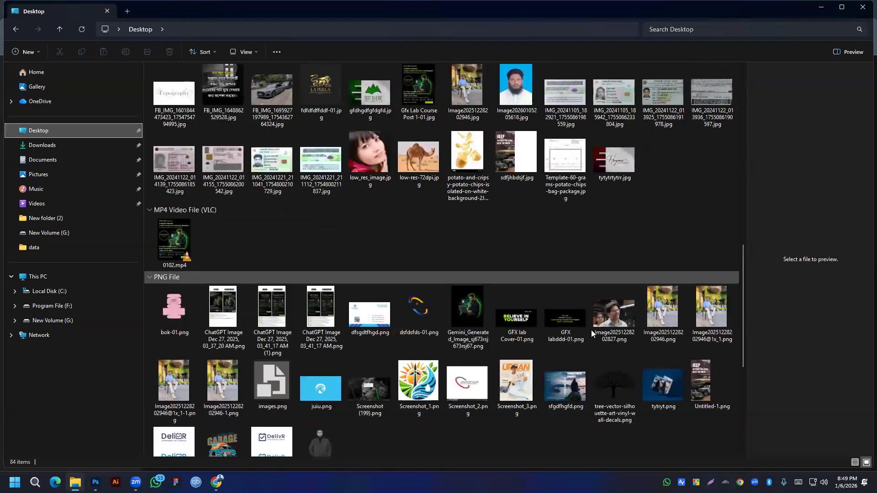
{"action": "scroll", "coordinate": [300, 250], "scroll_direction": "up", "scroll_amount": 5}
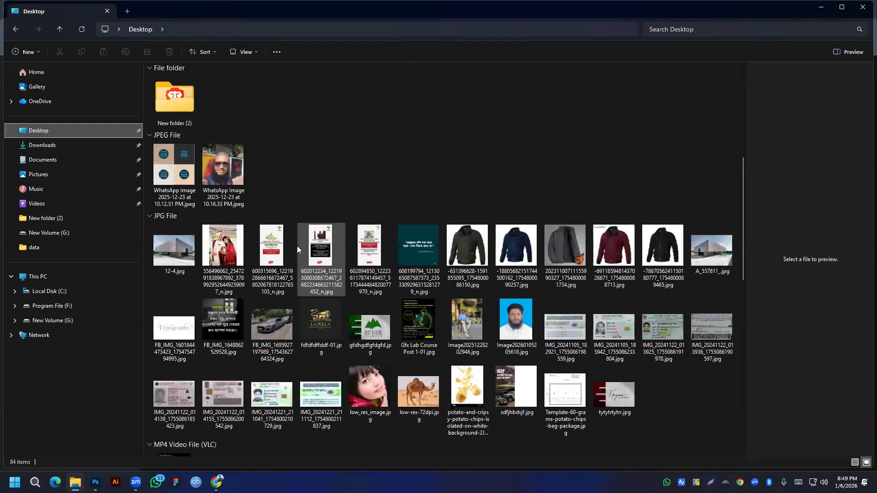
{"action": "scroll", "coordinate": [297, 249], "scroll_direction": "down", "scroll_amount": 10}
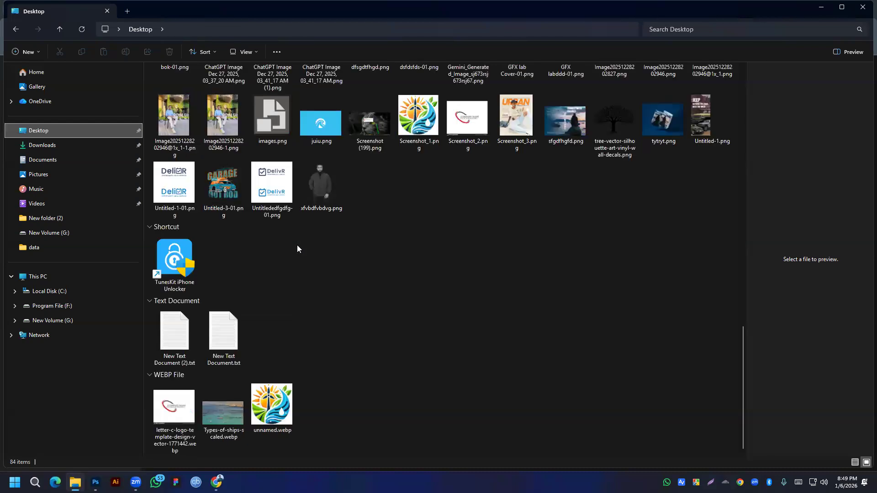
{"action": "scroll", "coordinate": [500, 238], "scroll_direction": "up", "scroll_amount": 2}
{"action": "left_click", "coordinate": [501, 241]}
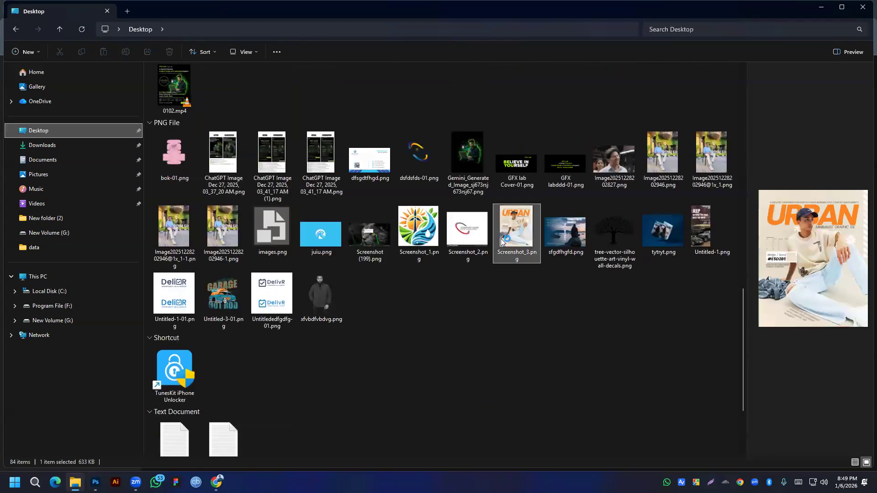
{"action": "key", "text": "Return"}
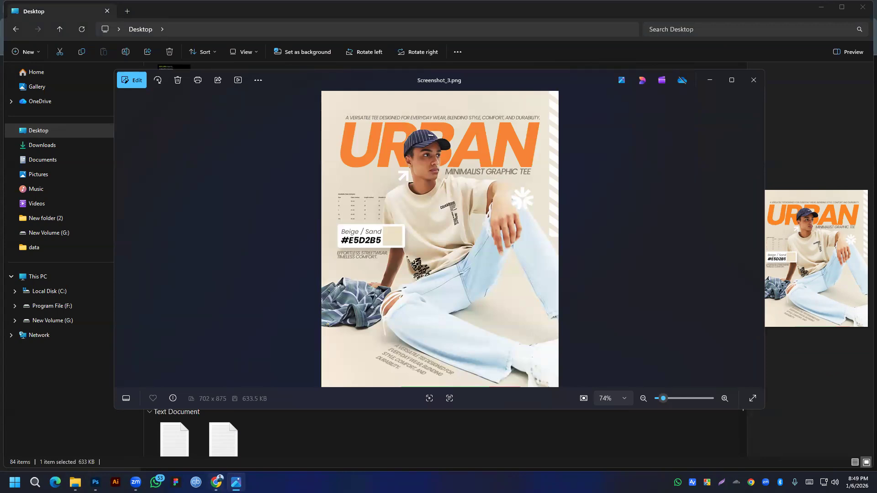
Step: Switch to Gemini, attach Screenshot_3.png and Untitled-3-01.png from the Desktop to the T-shirt mockup prompt, and try to submit it
{"action": "mouse_move", "coordinate": [216, 482]}
{"action": "left_click", "coordinate": [289, 437]}
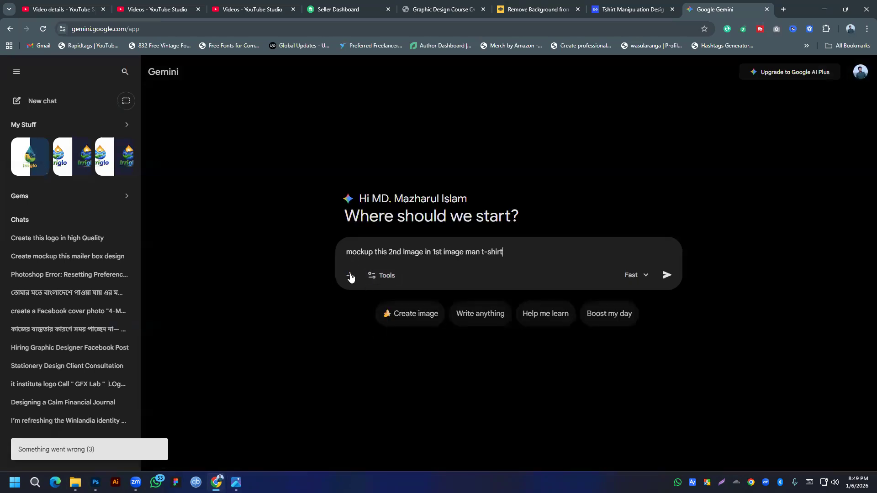
{"action": "left_click", "coordinate": [350, 275]}
{"action": "left_click", "coordinate": [364, 298]}
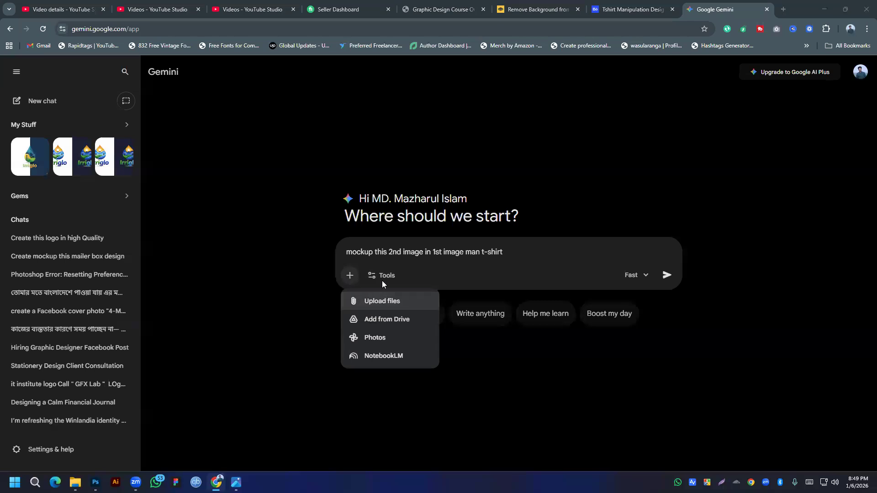
{"action": "scroll", "coordinate": [459, 203], "scroll_direction": "down", "scroll_amount": 5}
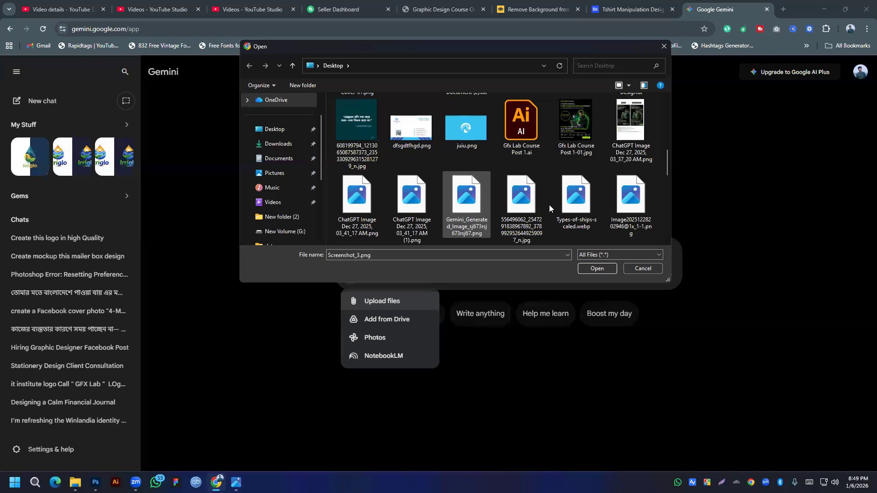
{"action": "scroll", "coordinate": [556, 198], "scroll_direction": "down", "scroll_amount": 3}
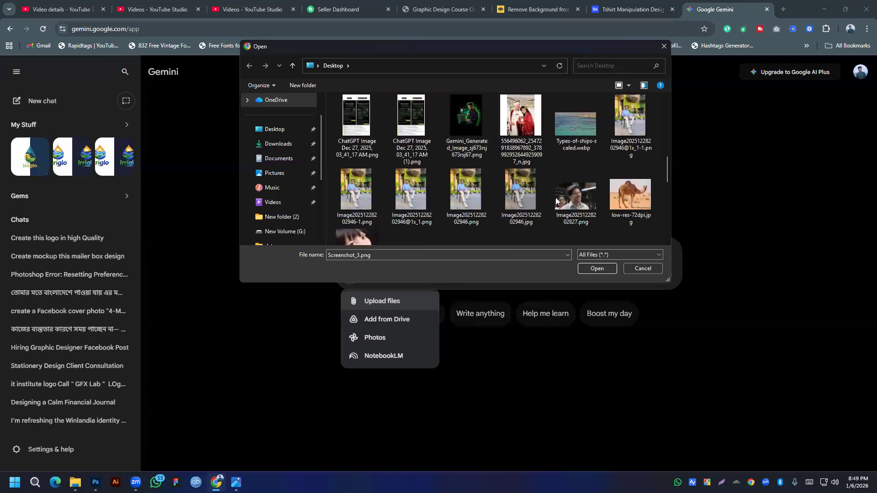
{"action": "scroll", "coordinate": [556, 197], "scroll_direction": "down", "scroll_amount": 3}
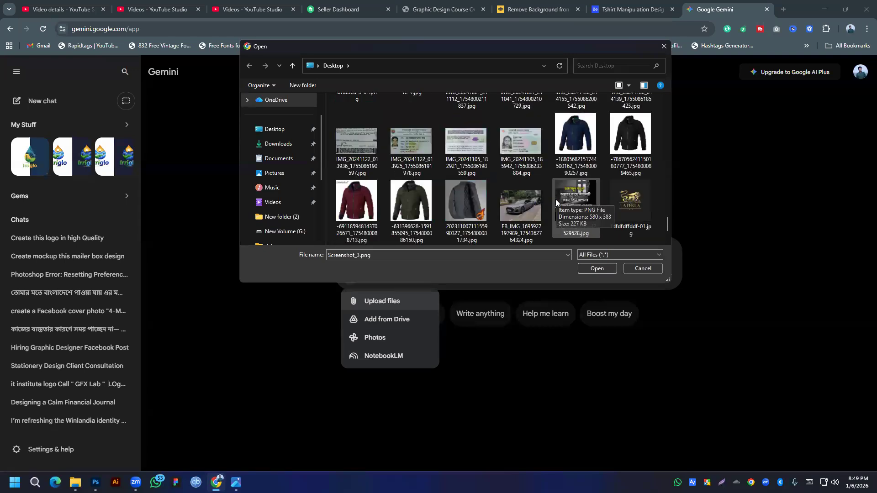
{"action": "scroll", "coordinate": [555, 199], "scroll_direction": "down", "scroll_amount": 2}
{"action": "scroll", "coordinate": [555, 199], "scroll_direction": "down", "scroll_amount": 2}
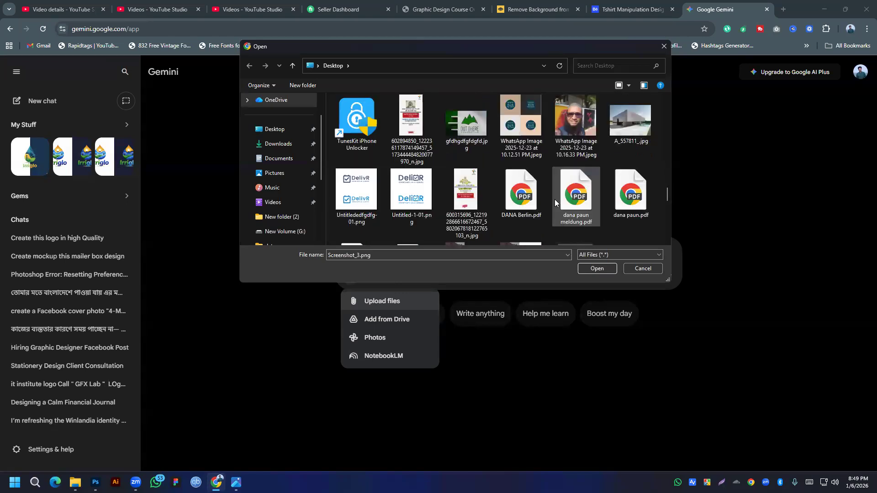
{"action": "scroll", "coordinate": [555, 200], "scroll_direction": "up", "scroll_amount": 5}
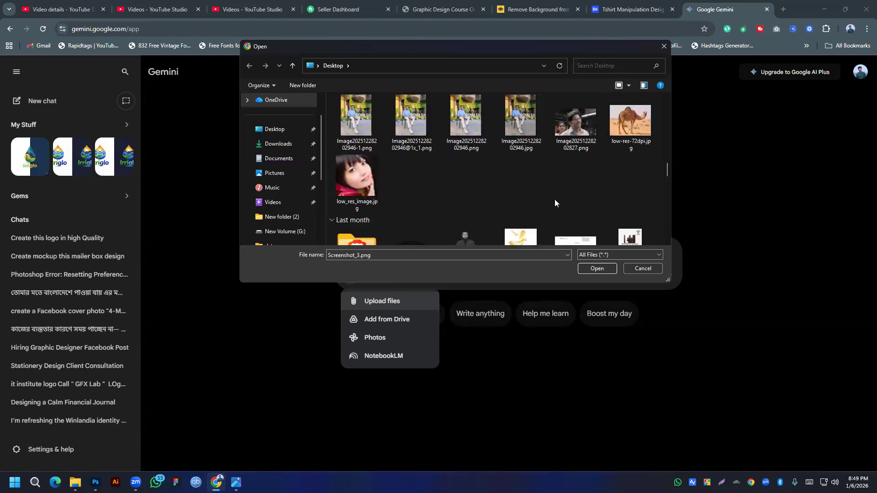
{"action": "scroll", "coordinate": [556, 202], "scroll_direction": "down", "scroll_amount": 3}
{"action": "scroll", "coordinate": [555, 203], "scroll_direction": "up", "scroll_amount": 3}
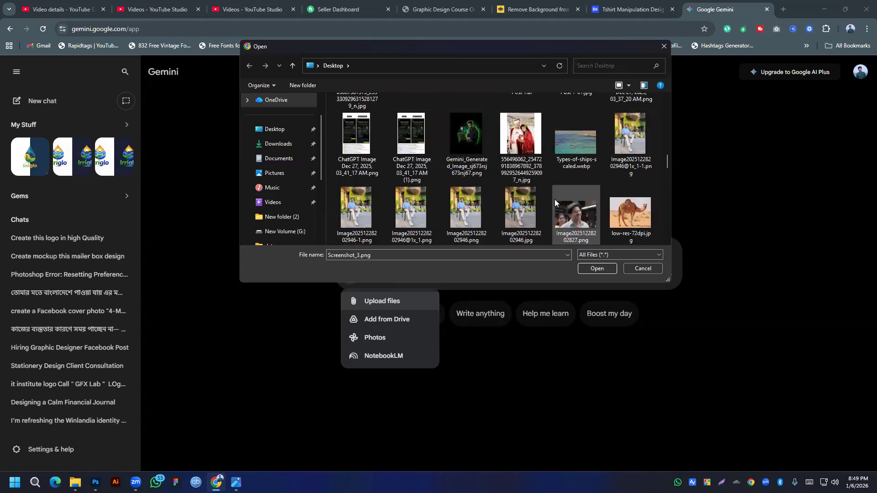
{"action": "scroll", "coordinate": [556, 203], "scroll_direction": "down", "scroll_amount": 1}
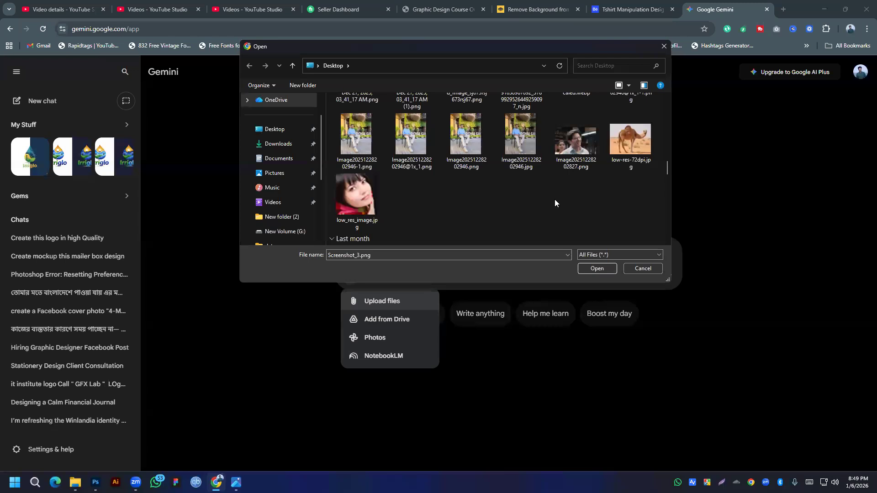
{"action": "scroll", "coordinate": [554, 201], "scroll_direction": "down", "scroll_amount": 5}
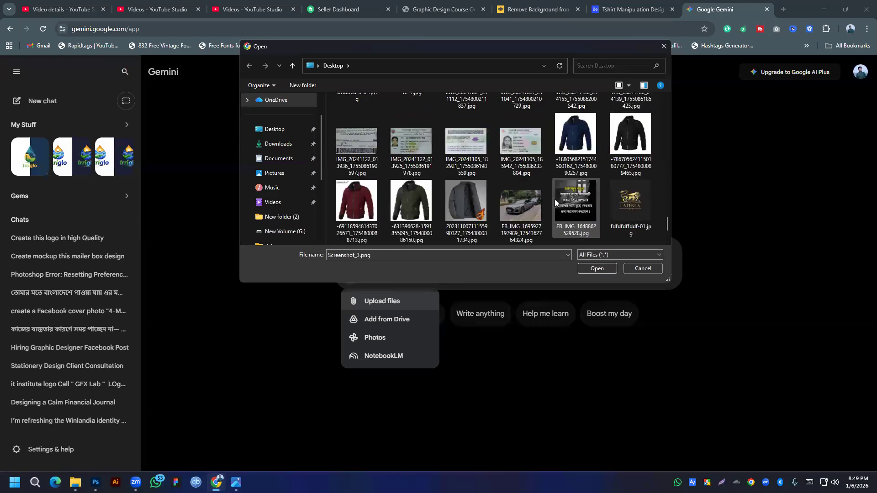
{"action": "scroll", "coordinate": [553, 200], "scroll_direction": "up", "scroll_amount": 2}
{"action": "scroll", "coordinate": [553, 200], "scroll_direction": "down", "scroll_amount": 2}
{"action": "scroll", "coordinate": [347, 183], "scroll_direction": "up", "scroll_amount": 2}
{"action": "left_click", "coordinate": [357, 133], "text": "ctrl"}
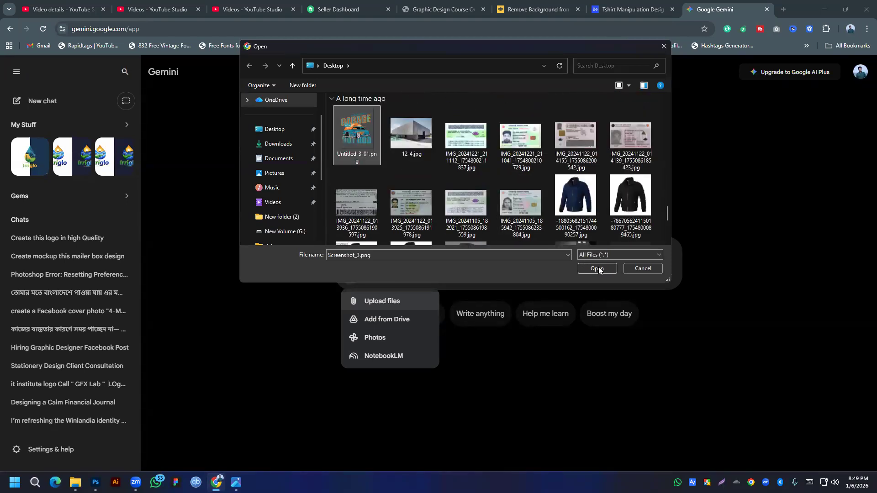
{"action": "left_click", "coordinate": [598, 269]}
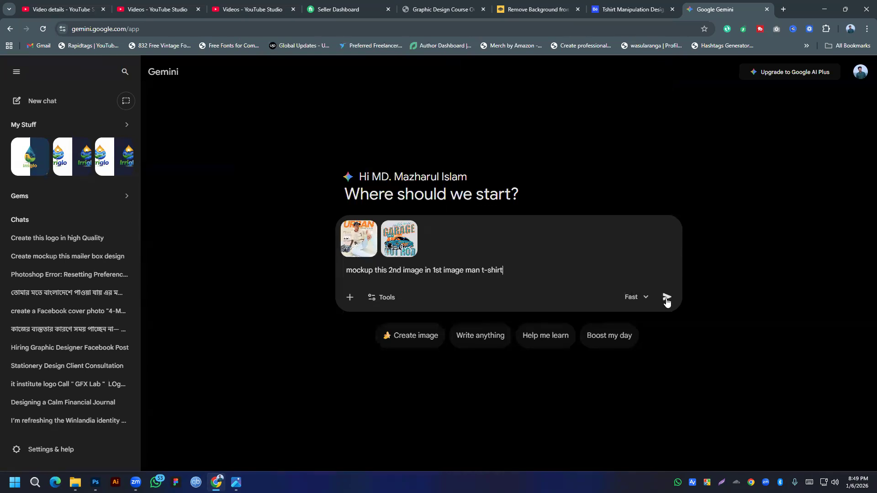
{"action": "key", "text": "Return"}
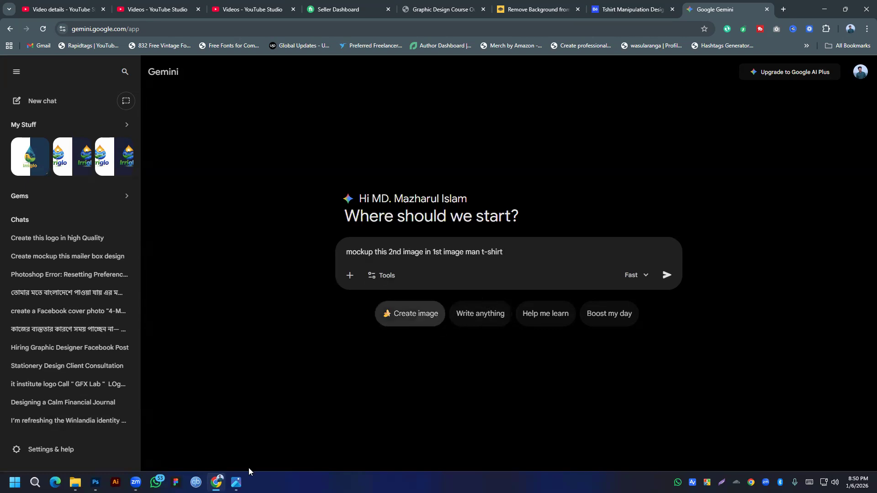
Step: Switch to Photoshop to view the Nivea Men facewash poster and return to the browser
{"action": "left_click", "coordinate": [95, 482]}
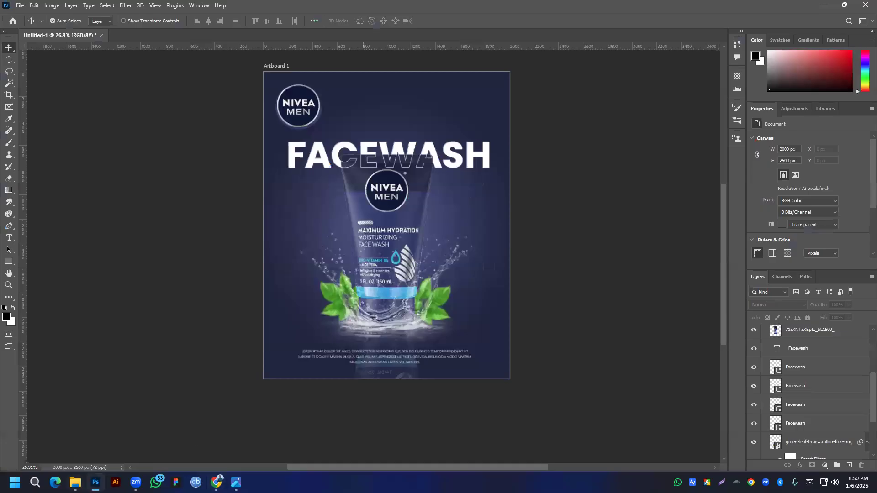
{"action": "mouse_move", "coordinate": [75, 482]}
{"action": "key", "text": "alt+Tab"}
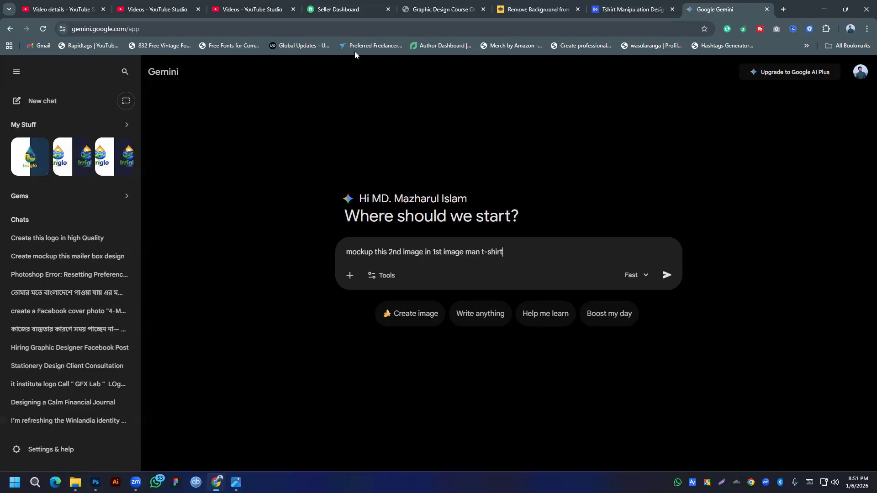
Step: Search Google for "social media post"
{"action": "left_click", "coordinate": [383, 32]}
{"action": "type", "text": "soci"}
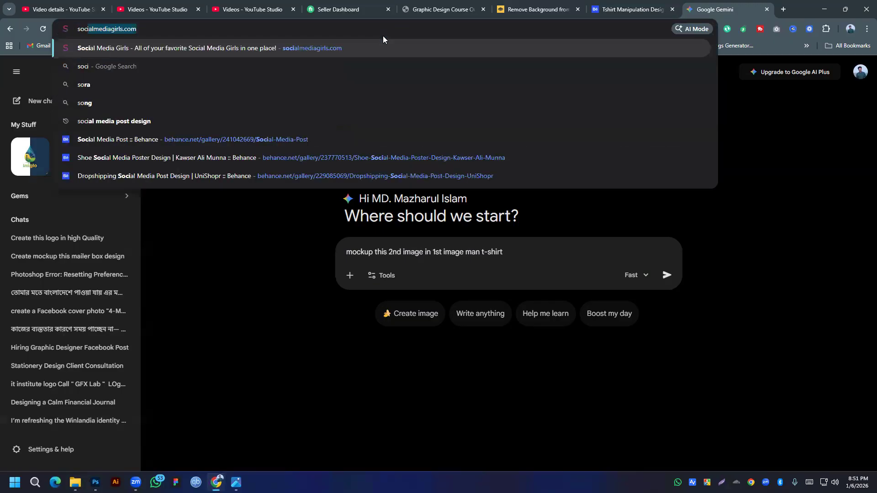
{"action": "type", "text": "al "}
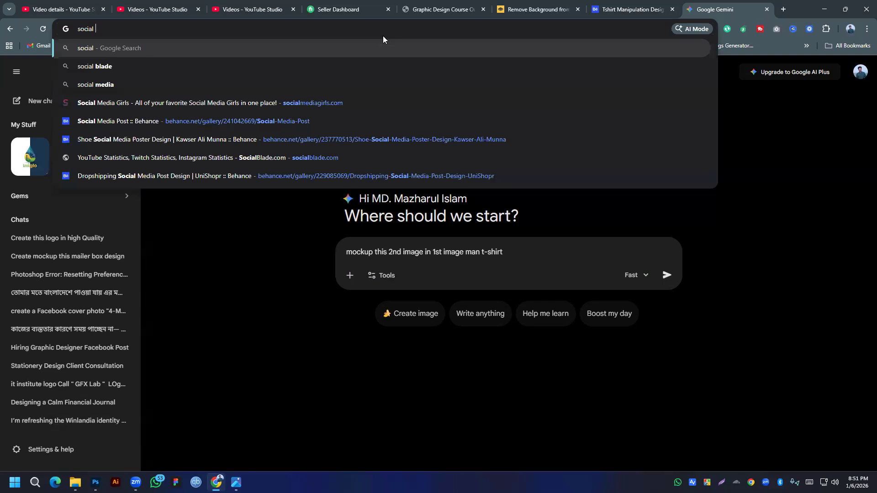
{"action": "type", "text": "me"}
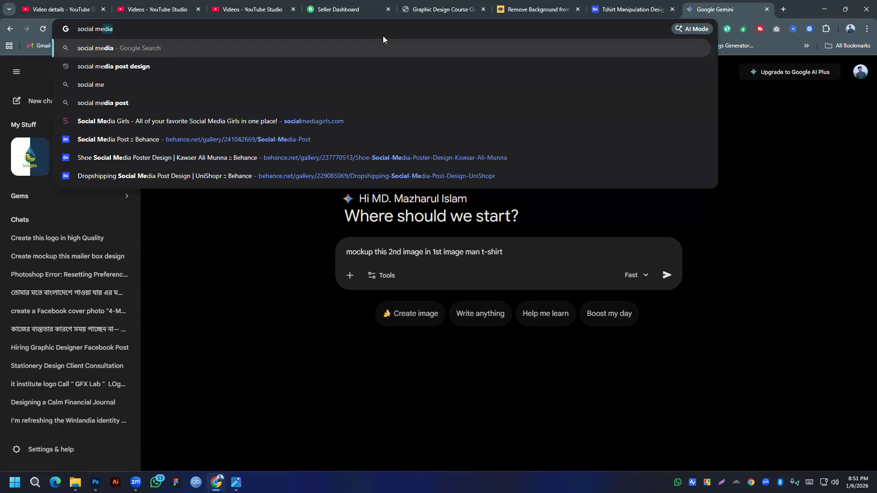
{"action": "type", "text": "dia"}
{"action": "key", "text": "Down"}
{"action": "key", "text": "Down"}
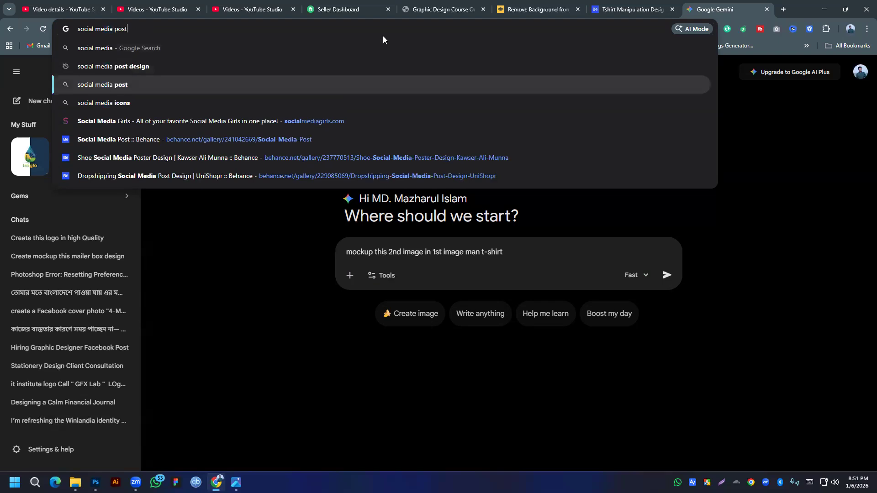
{"action": "key", "text": "Return"}
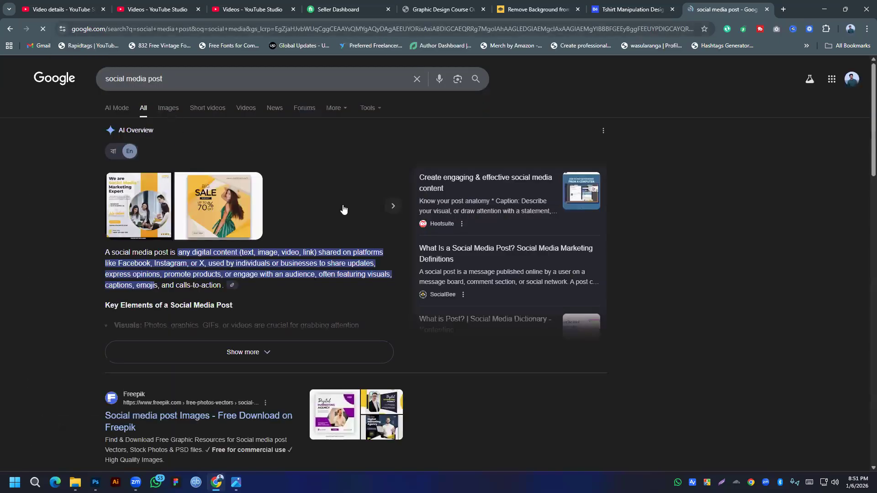
Step: Show the image results and refine the search to "social media post photoshop"
{"action": "left_click", "coordinate": [168, 108]}
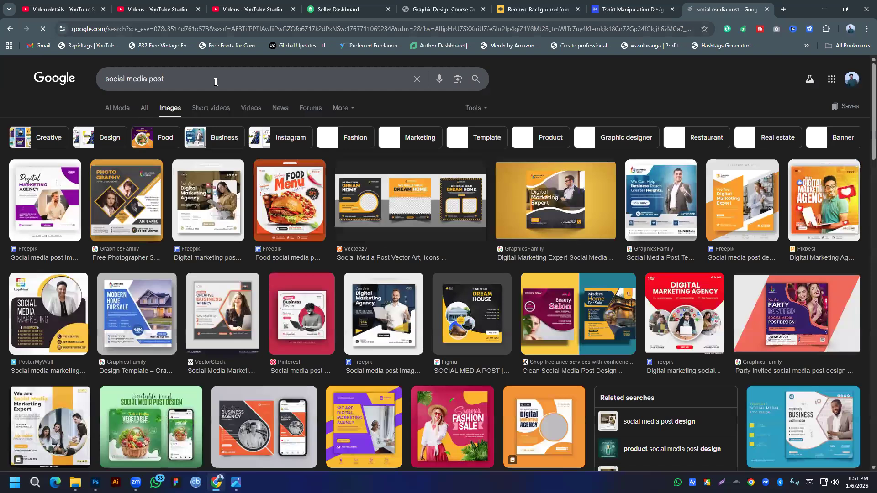
{"action": "left_click", "coordinate": [216, 82]}
{"action": "type", "text": "photoshop"}
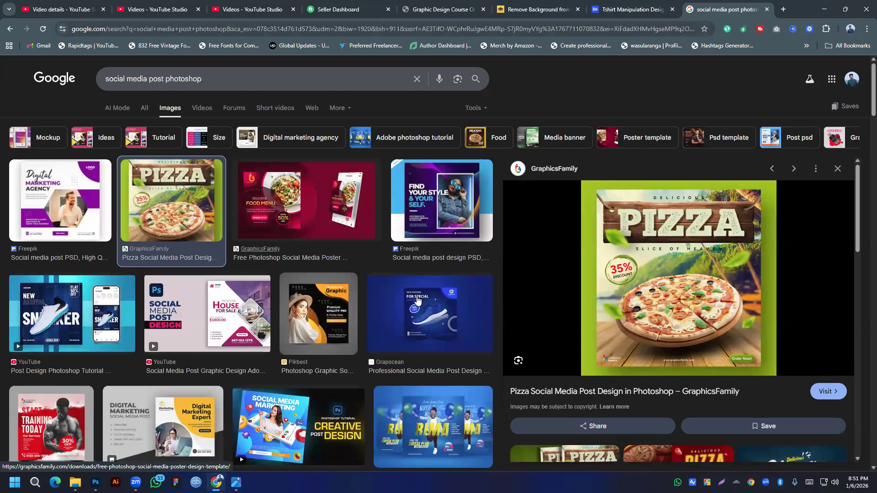
Step: Browse the image results for post design examples, previewing the Burger Art design and related food designs before closing the preview
{"action": "scroll", "coordinate": [203, 269], "scroll_direction": "down", "scroll_amount": 10}
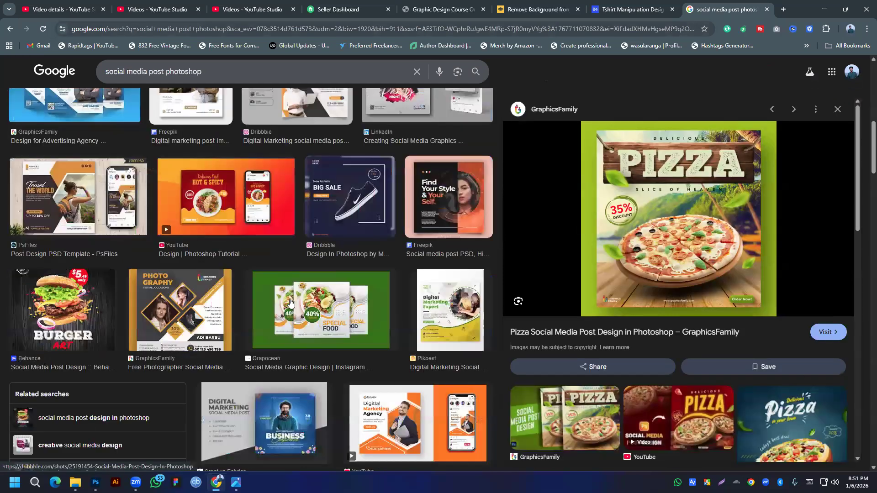
{"action": "left_click", "coordinate": [37, 310]}
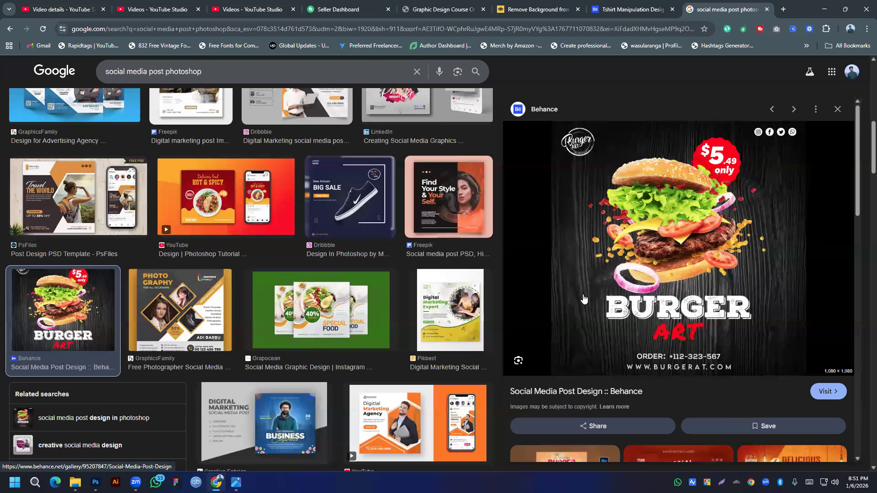
{"action": "scroll", "coordinate": [581, 299], "scroll_direction": "down", "scroll_amount": 5}
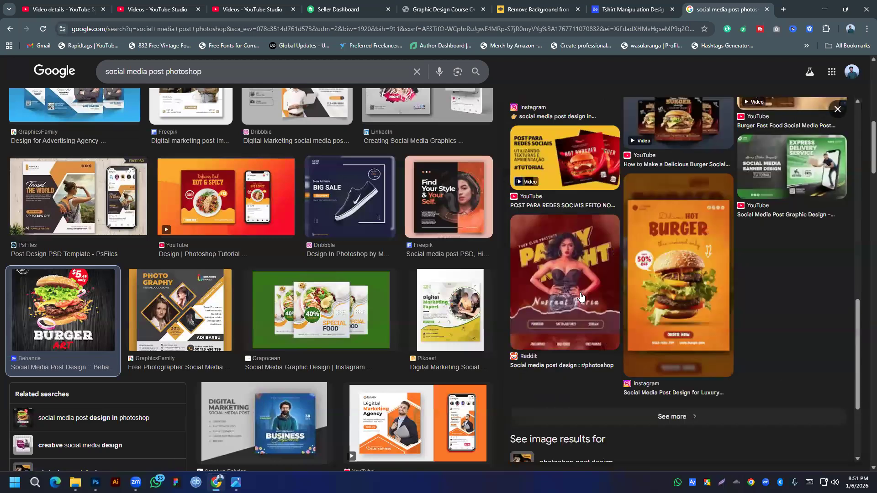
{"action": "scroll", "coordinate": [521, 330], "scroll_direction": "down", "scroll_amount": 3}
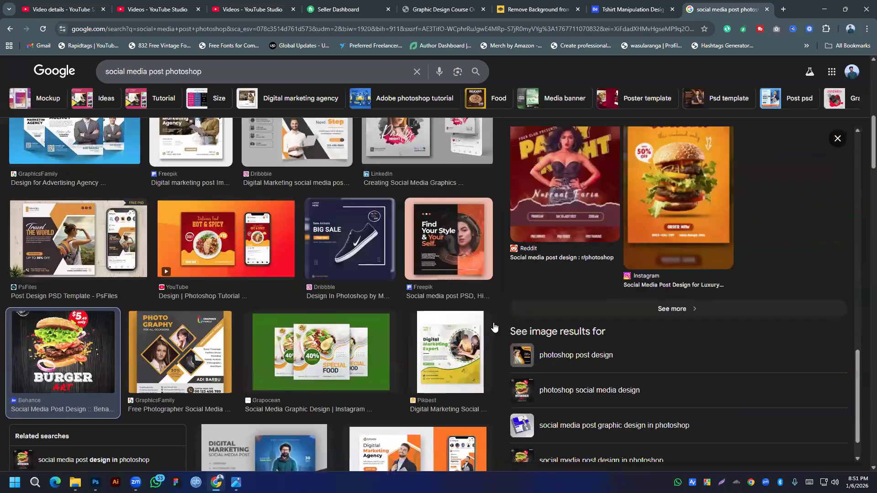
{"action": "left_click", "coordinate": [564, 219]}
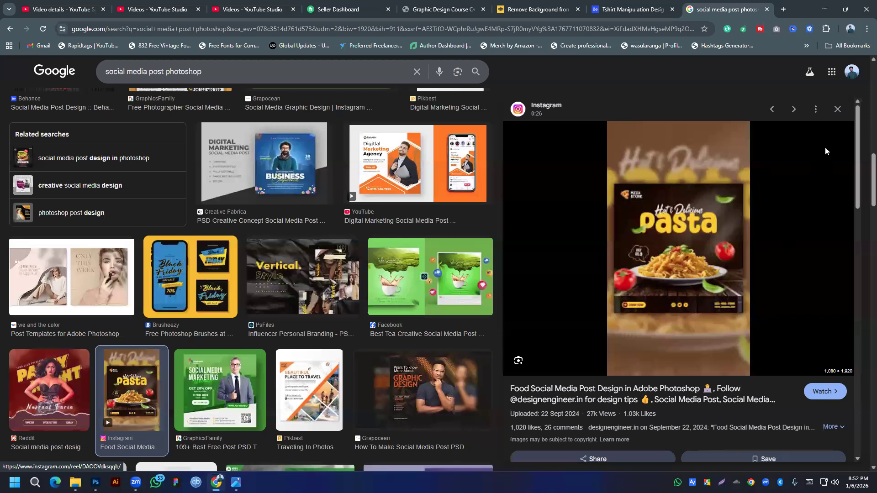
{"action": "key", "text": "Escape"}
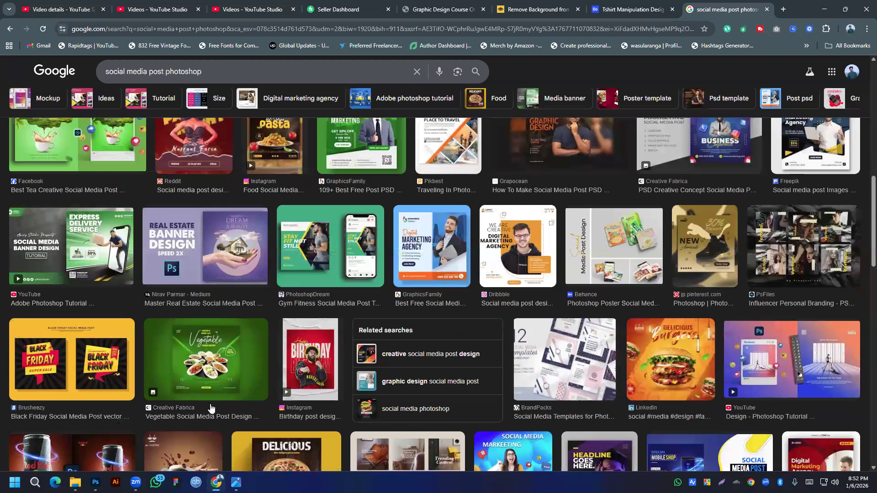
{"action": "scroll", "coordinate": [210, 409], "scroll_direction": "down", "scroll_amount": 4}
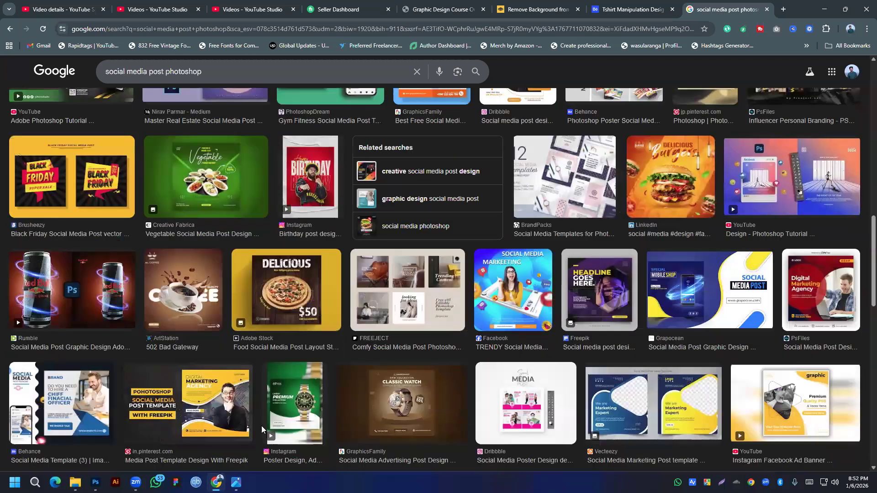
{"action": "mouse_move", "coordinate": [237, 482]}
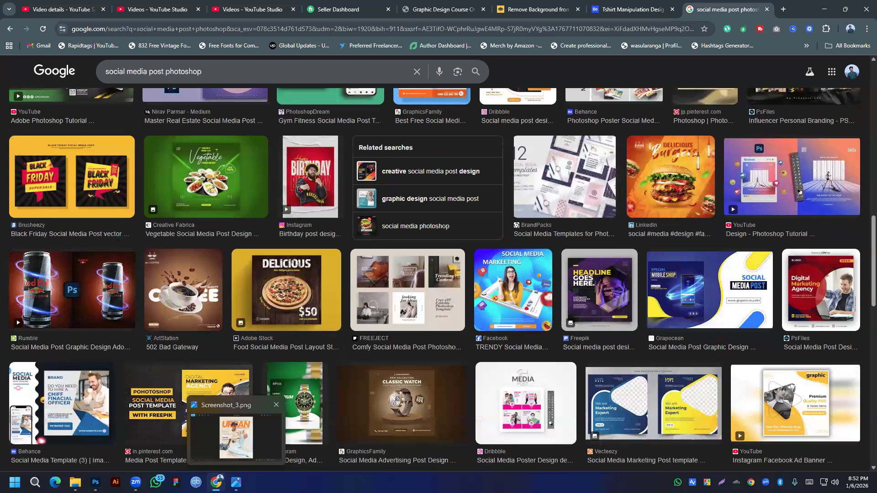
Step: Search Google Images for "pizza"
{"action": "mouse_move", "coordinate": [95, 482]}
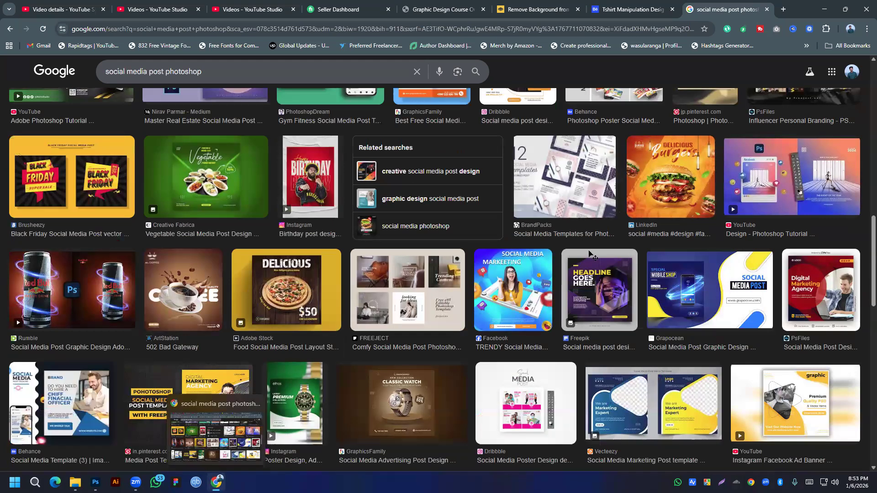
{"action": "key", "text": "alt+Tab"}
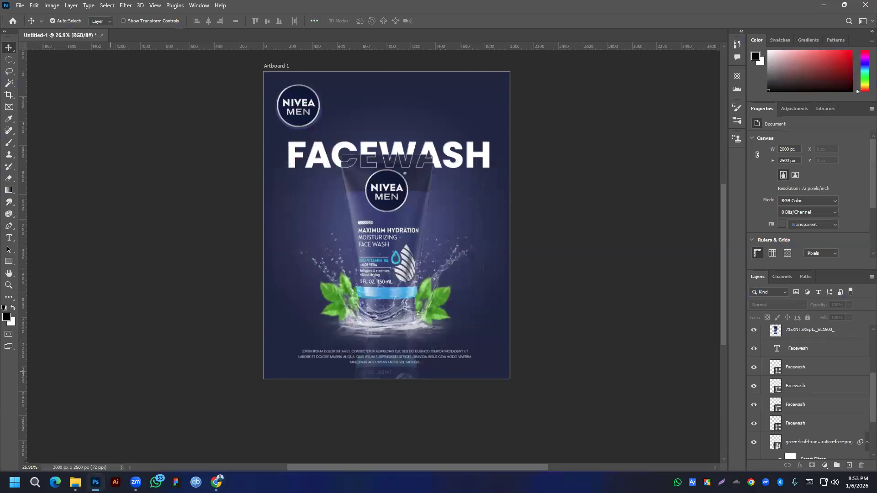
{"action": "key", "text": "alt+Tab"}
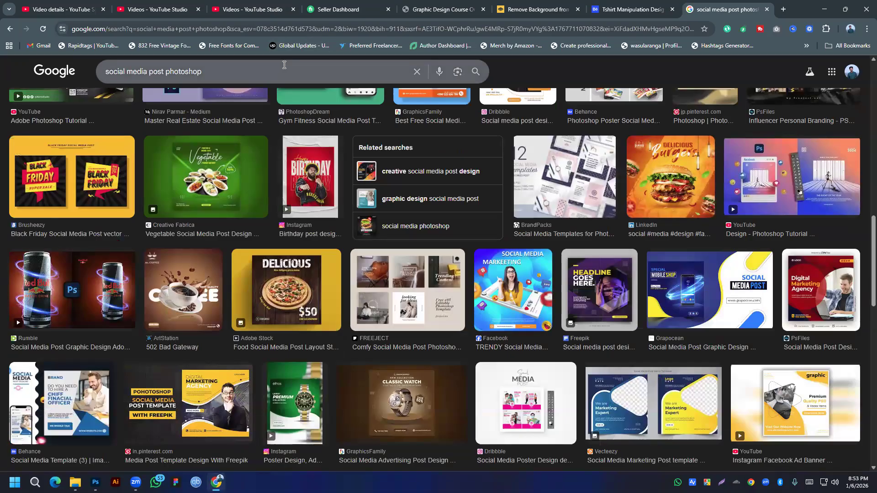
{"action": "left_click", "coordinate": [284, 65]}
{"action": "key", "text": "ctrl+a"}
{"action": "type", "text": "pi"}
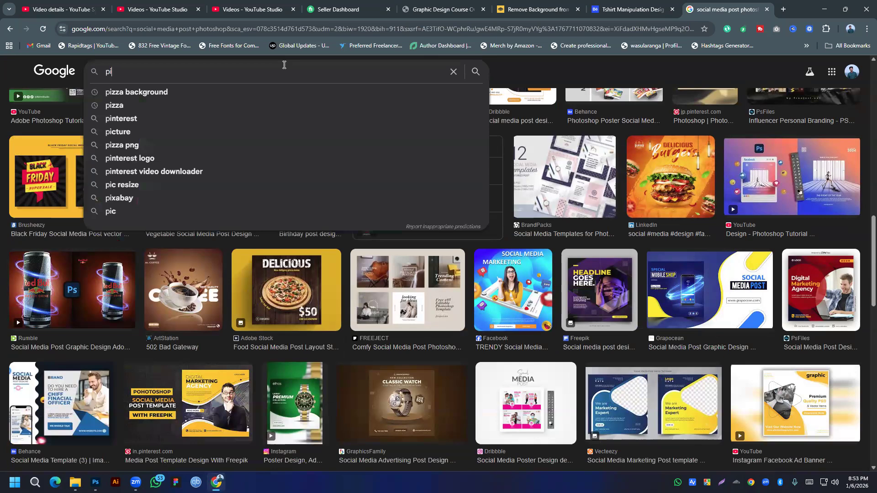
{"action": "type", "text": "zza"}
{"action": "key", "text": "Return"}
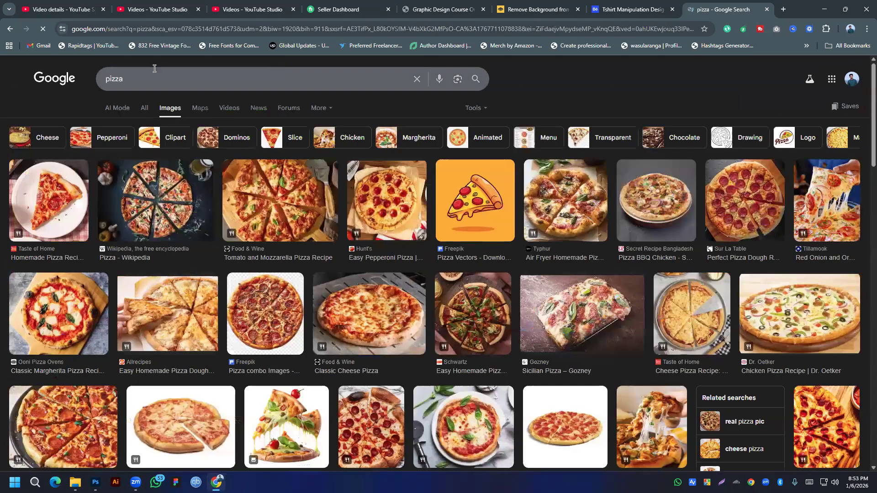
Step: Refine the image search to "pizza floating" and preview the Freepik floating pizza slices image
{"action": "scroll", "coordinate": [154, 68], "scroll_direction": "down", "scroll_amount": 4}
{"action": "type", "text": "flk"}
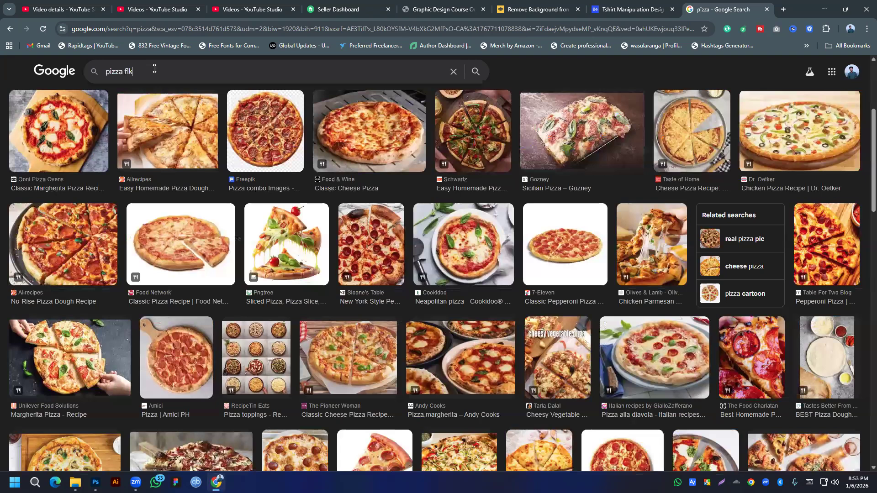
{"action": "key", "text": "BackSpace"}
{"action": "type", "text": "oating"}
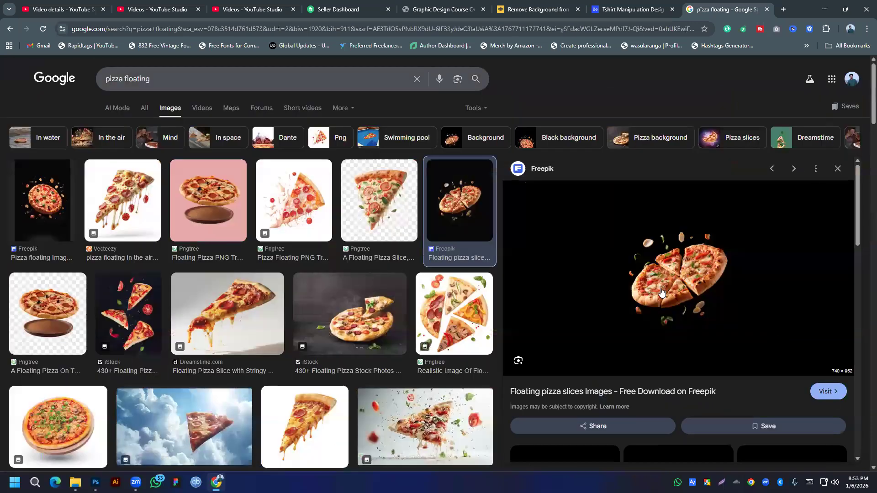
{"action": "right_click", "coordinate": [647, 292]}
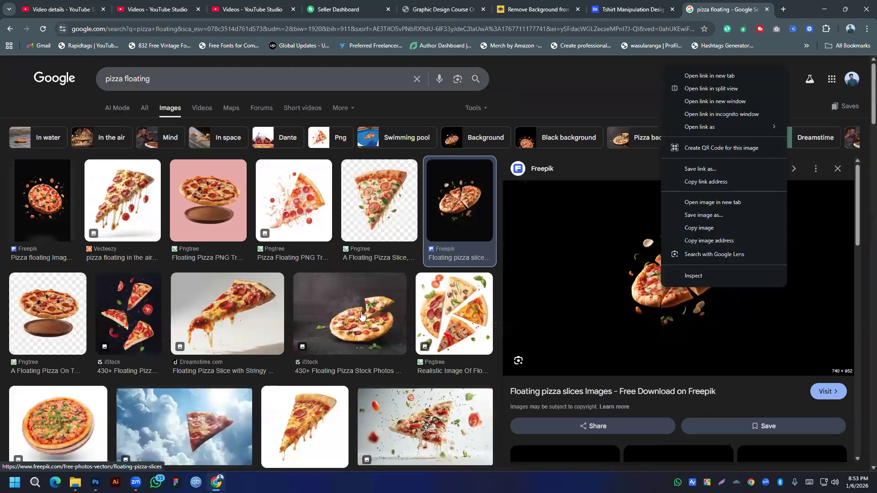
Step: Preview the floating whole pepperoni pizza on a black background and save it to the Desktop as an AVIF file
{"action": "scroll", "coordinate": [361, 315], "scroll_direction": "down", "scroll_amount": 4}
{"action": "scroll", "coordinate": [361, 315], "scroll_direction": "down", "scroll_amount": 3}
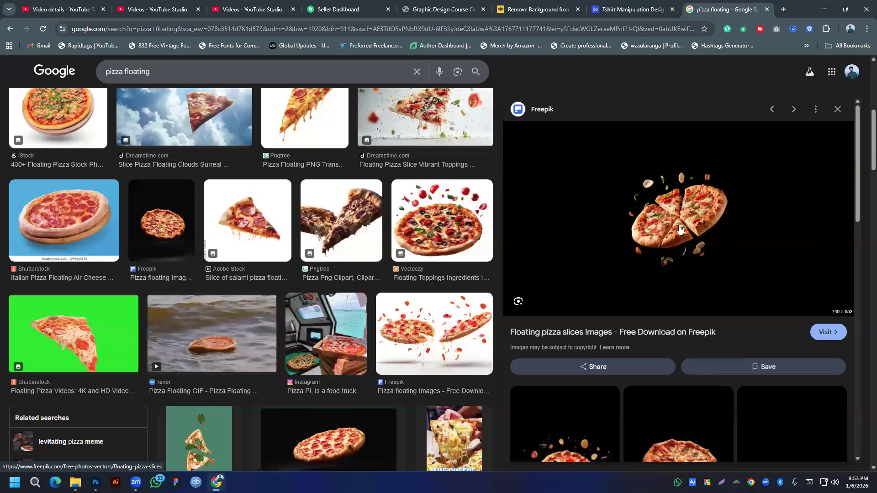
{"action": "left_click", "coordinate": [692, 396]}
{"action": "right_click", "coordinate": [691, 396]}
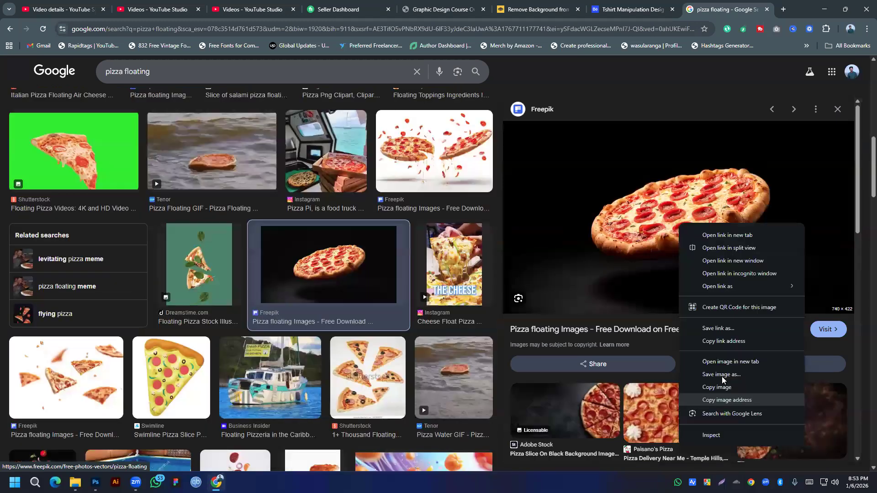
{"action": "key", "text": "v"}
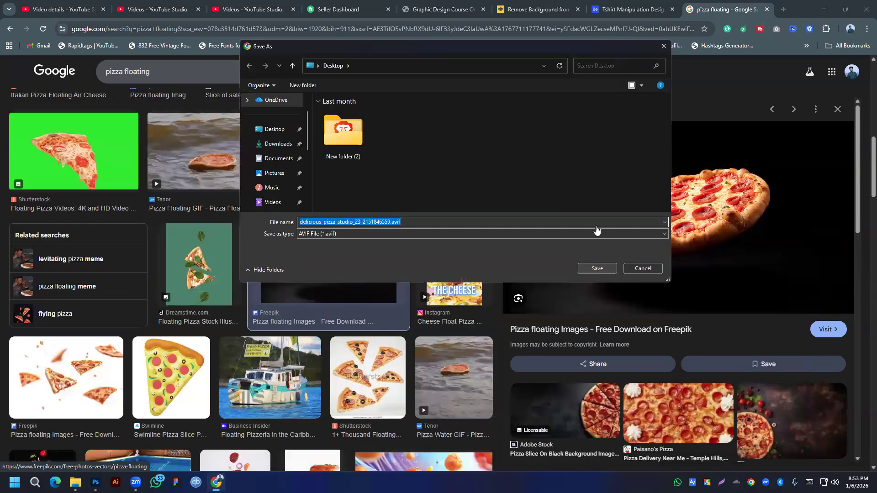
{"action": "key", "text": "Return"}
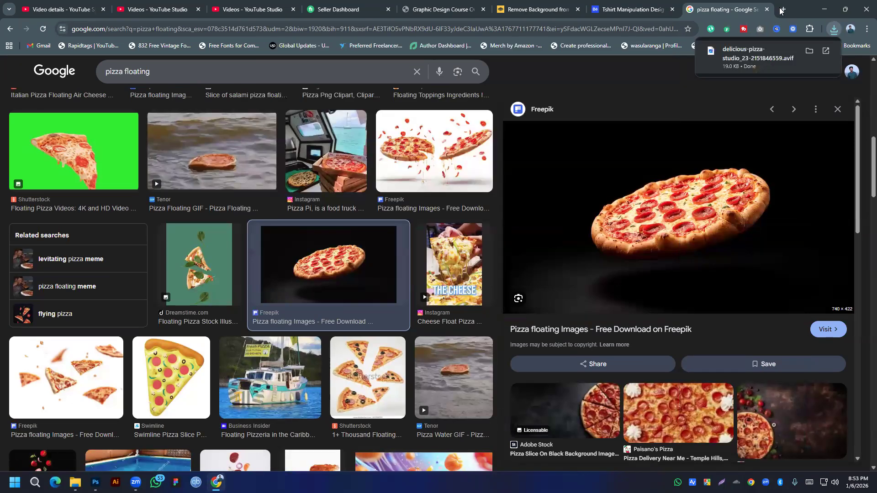
{"action": "key", "text": "ctrl+t"}
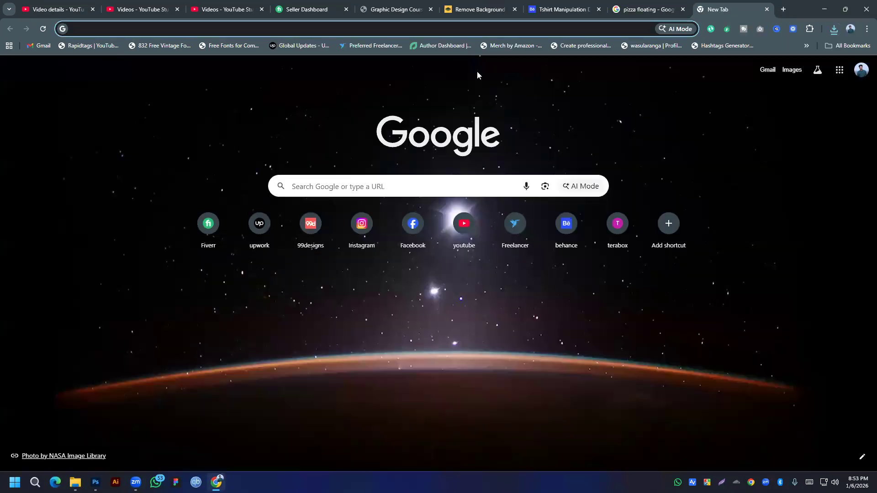
{"action": "key", "text": "ctrl+6"}
{"action": "left_click", "coordinate": [462, 263]}
{"action": "left_click", "coordinate": [287, 143]}
{"action": "scroll", "coordinate": [357, 156], "scroll_direction": "down", "scroll_amount": 5}
{"action": "scroll", "coordinate": [357, 156], "scroll_direction": "up", "scroll_amount": 5}
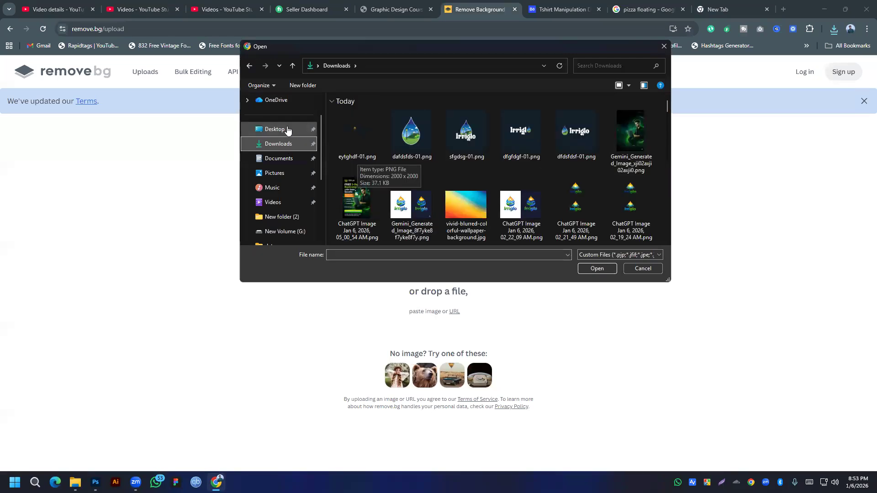
{"action": "left_click", "coordinate": [287, 130]}
{"action": "left_click", "coordinate": [647, 269]}
Step: Find the "Delicious pizza in studio" image in Freepik's pizza floating results and download it in Original size
{"action": "left_click", "coordinate": [663, 7]}
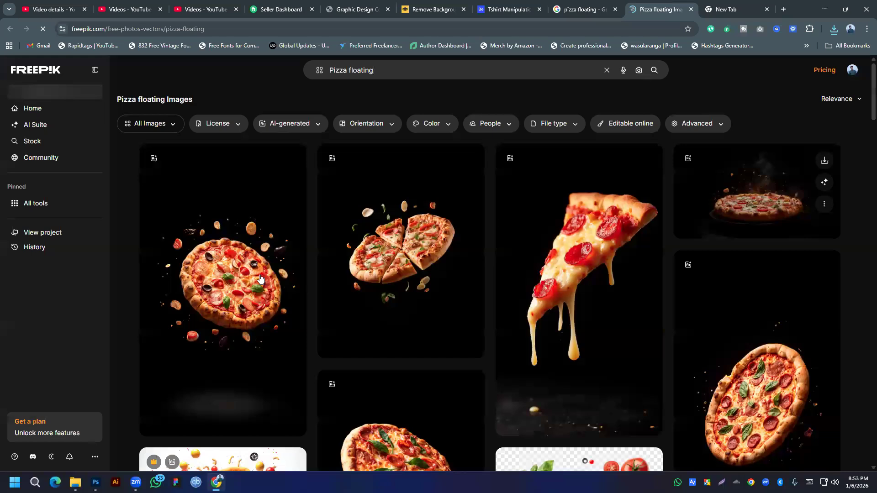
{"action": "scroll", "coordinate": [491, 273], "scroll_direction": "down", "scroll_amount": 3}
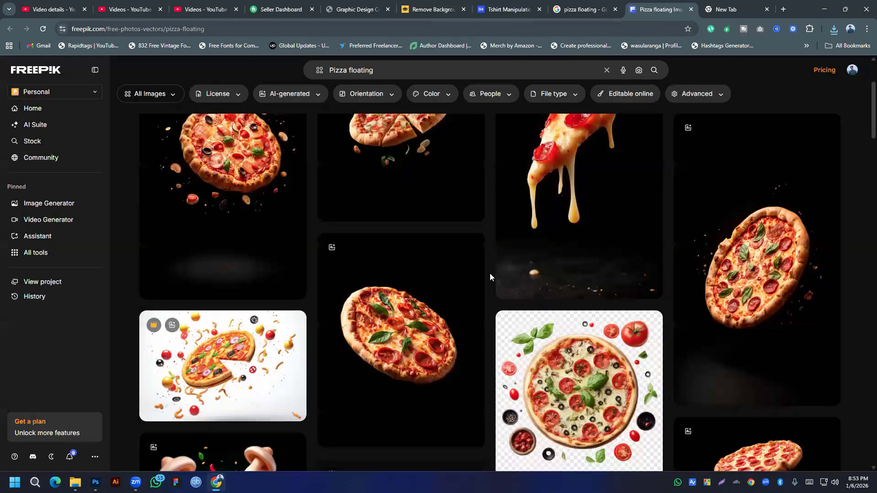
{"action": "scroll", "coordinate": [490, 271], "scroll_direction": "down", "scroll_amount": 3}
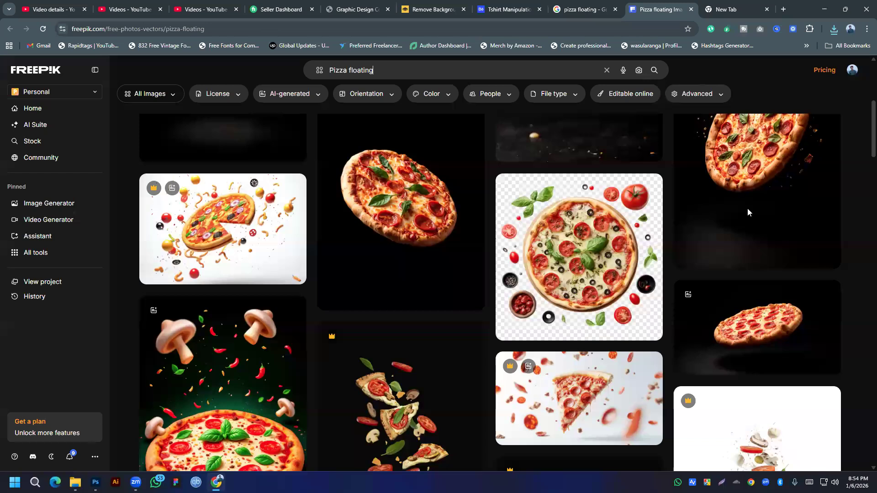
{"action": "scroll", "coordinate": [748, 209], "scroll_direction": "down", "scroll_amount": 3}
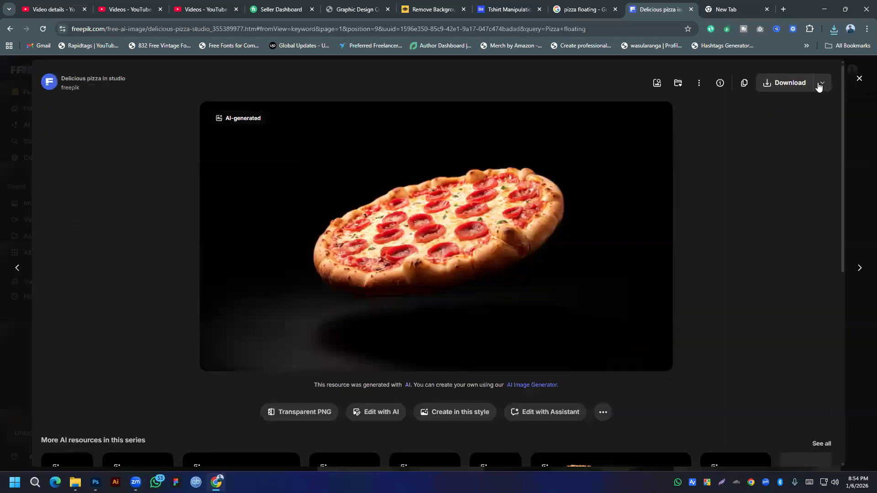
{"action": "left_click", "coordinate": [818, 87]}
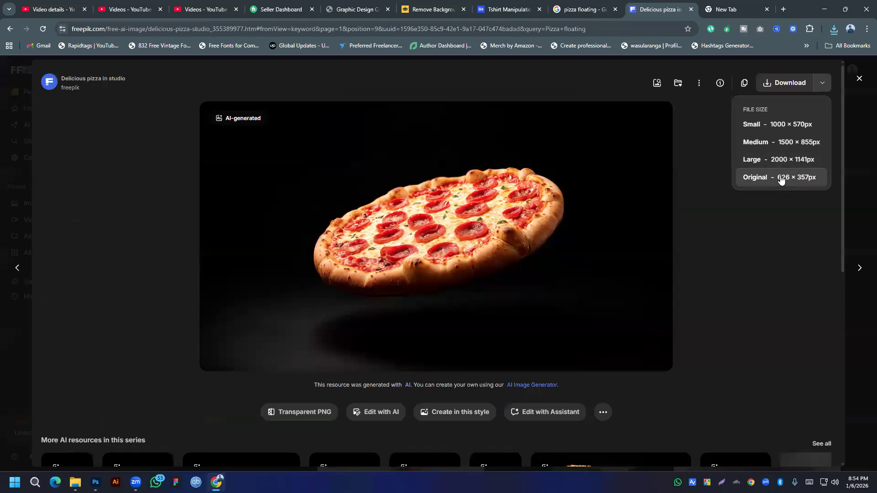
{"action": "left_click", "coordinate": [781, 178]}
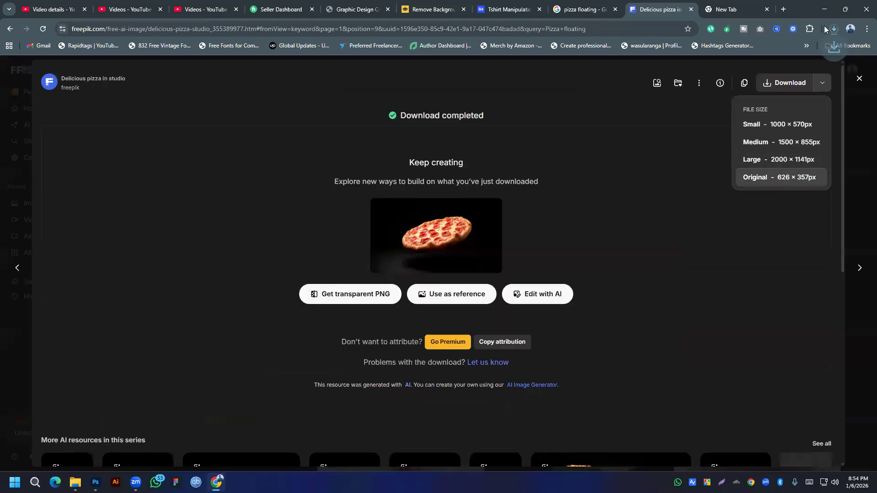
{"action": "left_click", "coordinate": [834, 29]}
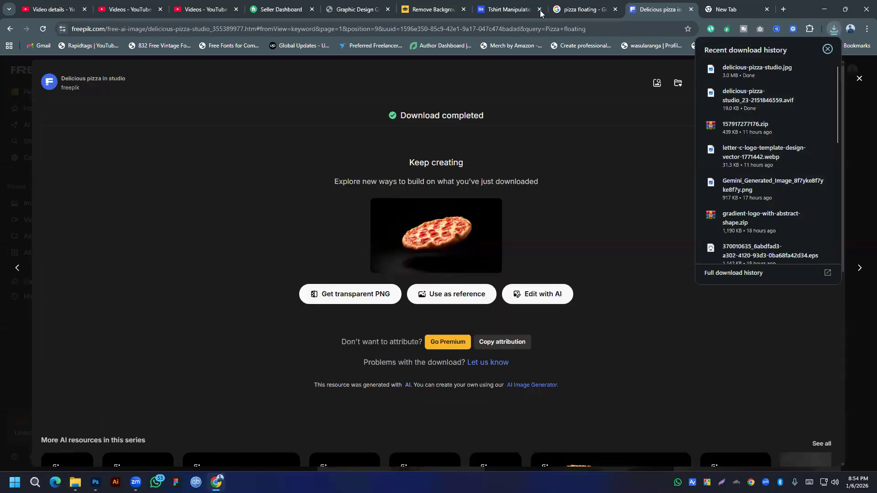
Step: Upload delicious-pizza-studio.jpg from the Downloads folder to remove.bg for background removal
{"action": "left_click", "coordinate": [431, 9]}
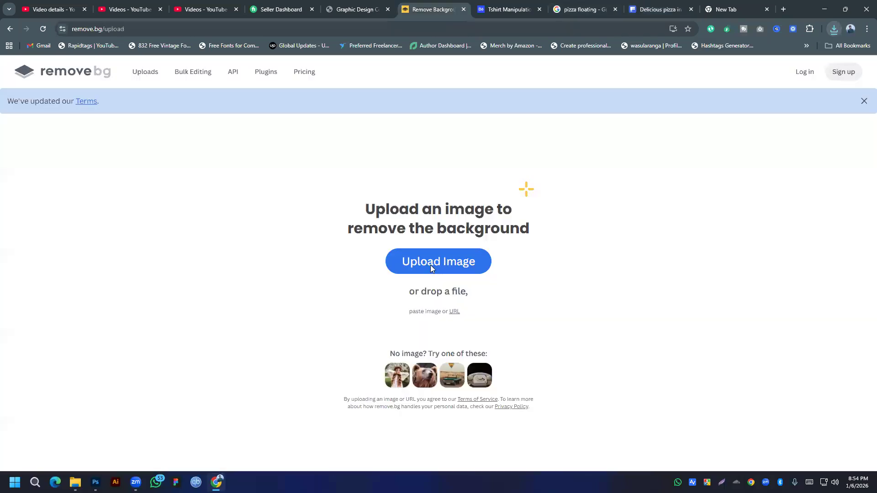
{"action": "left_click", "coordinate": [430, 265]}
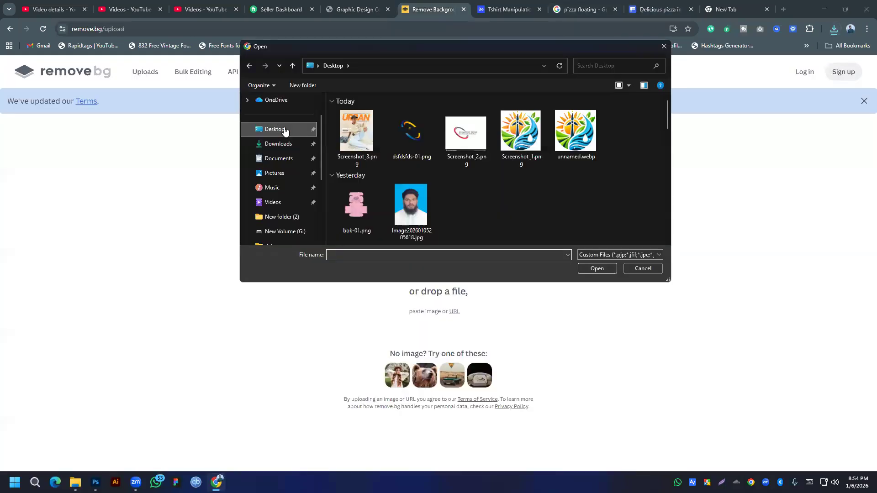
{"action": "left_click", "coordinate": [280, 144]}
{"action": "double_click", "coordinate": [362, 142]}
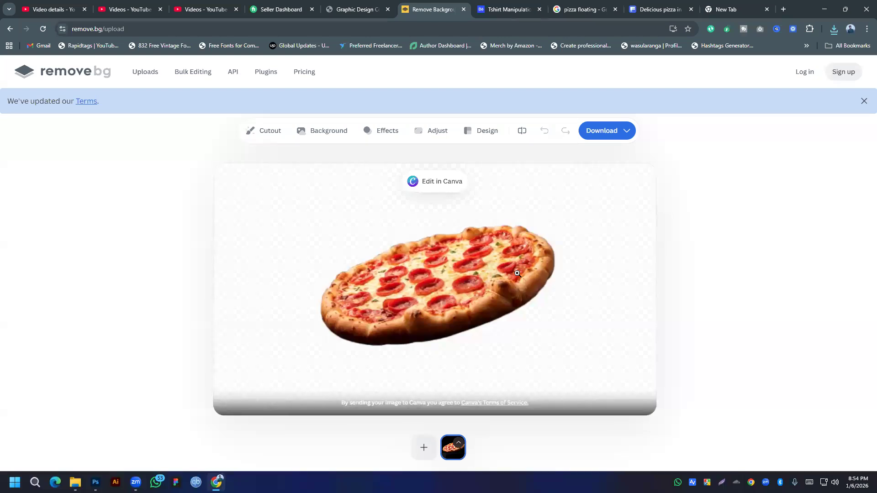
Step: Download the free 662 x 377 preview of the pizza cutout and switch to Photoshop
{"action": "left_click", "coordinate": [632, 133]}
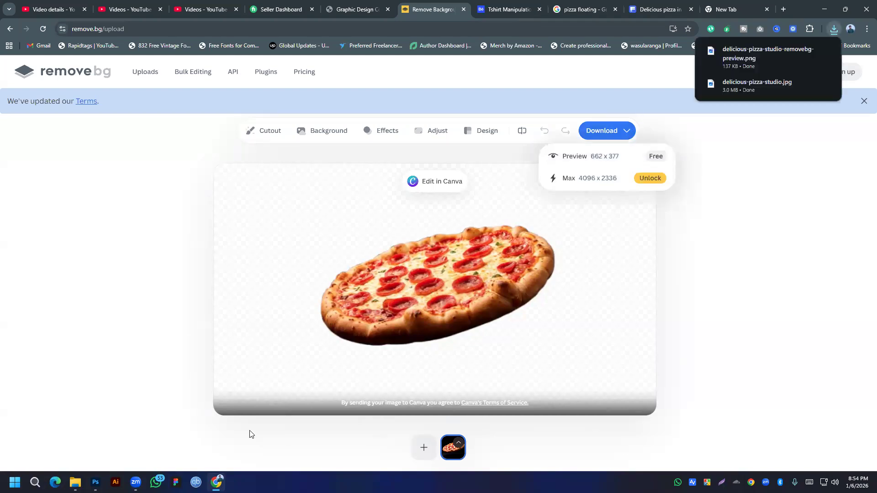
{"action": "key", "text": "alt+Tab"}
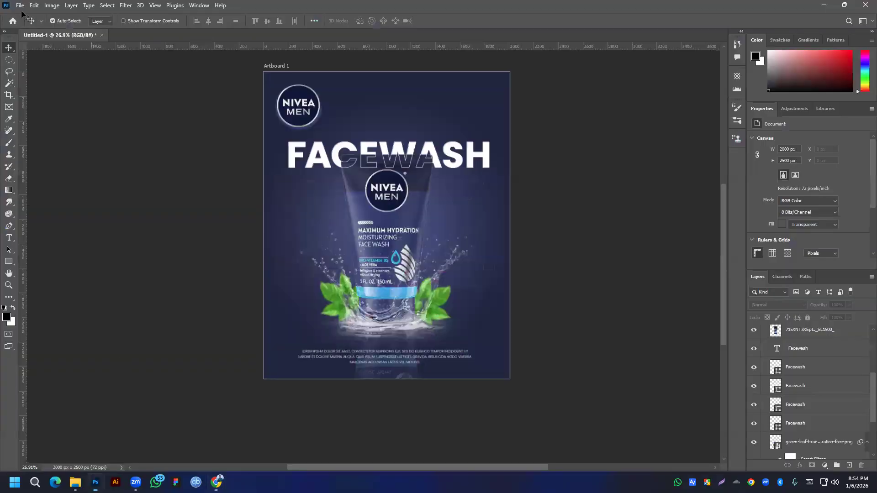
{"action": "left_click", "coordinate": [20, 5]}
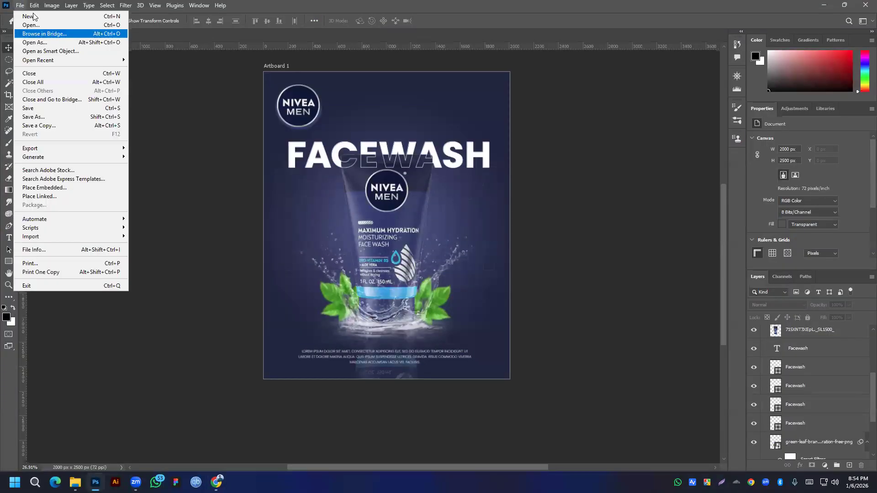
{"action": "left_click", "coordinate": [32, 25]}
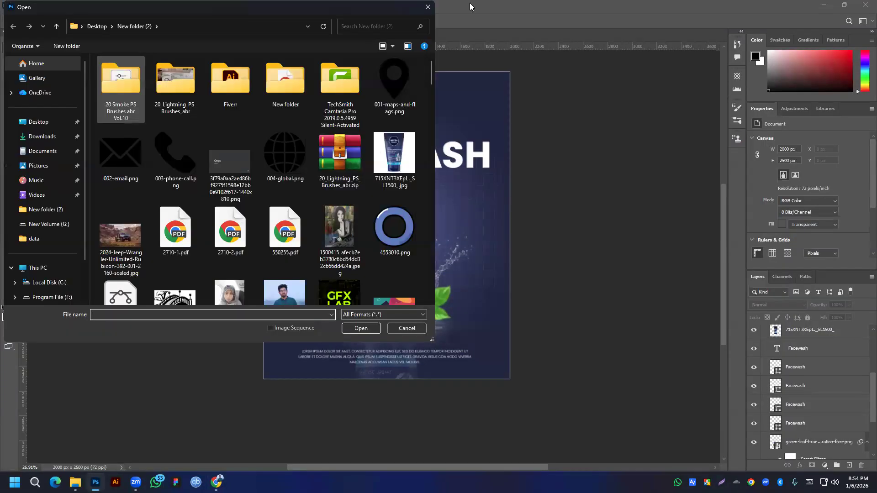
{"action": "key", "text": "Escape"}
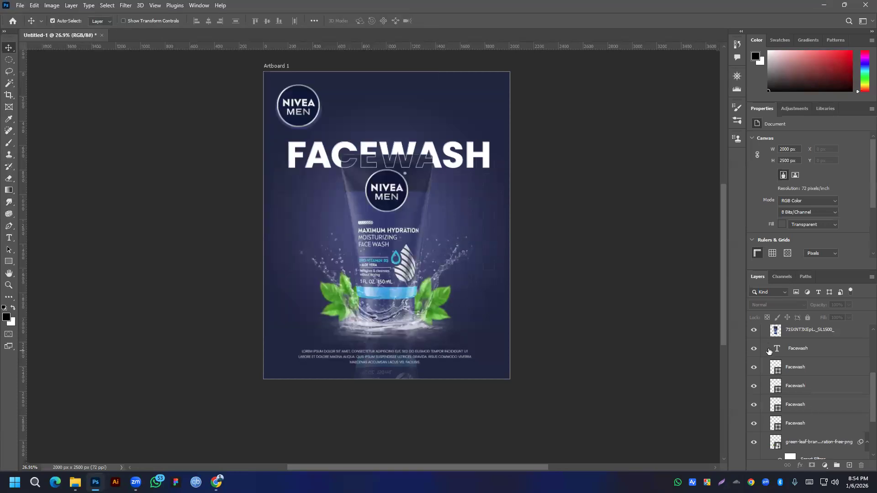
Step: Select the poster's layers from Color Fill 1 down to the lowest green leaf layer, leaving out Gradient Fill 1
{"action": "scroll", "coordinate": [769, 351], "scroll_direction": "up", "scroll_amount": 5}
{"action": "left_click", "coordinate": [842, 353]}
{"action": "scroll", "coordinate": [823, 398], "scroll_direction": "down", "scroll_amount": 8}
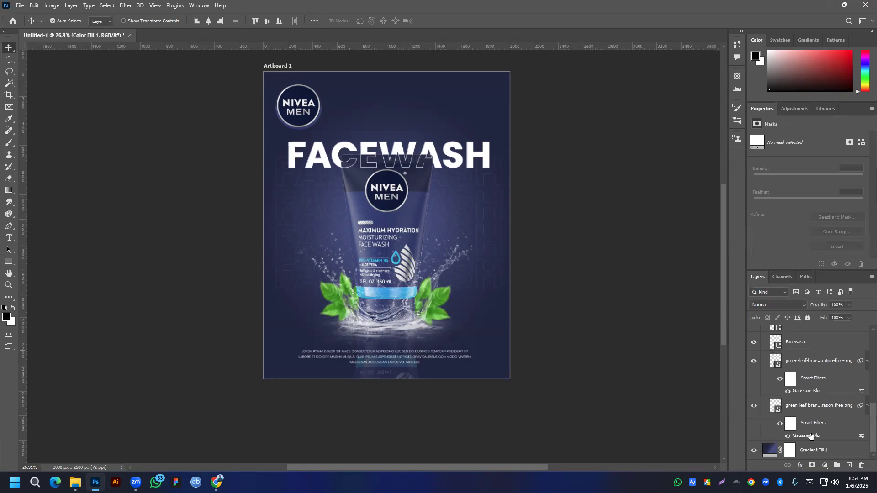
{"action": "left_click", "coordinate": [811, 436], "text": "shift"}
Step: Try hiding the green leaf layers and the background Facewash outline layers, and undo the visibility changes
{"action": "left_click", "coordinate": [754, 406]}
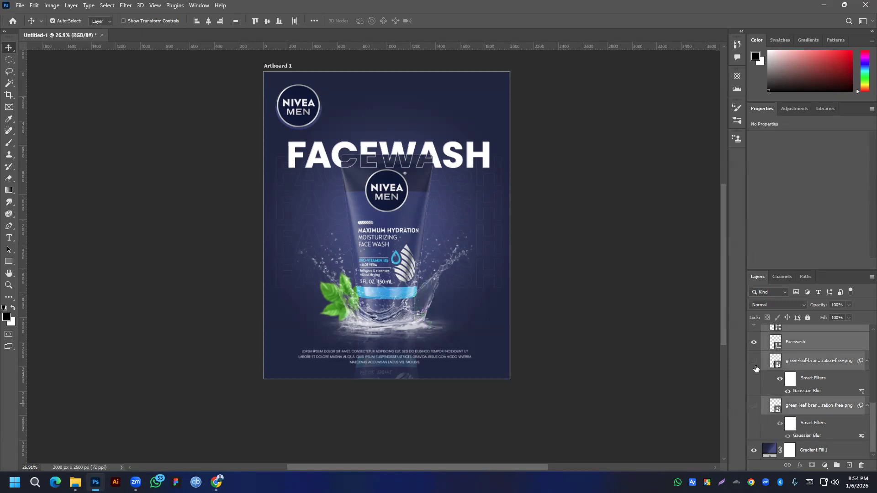
{"action": "scroll", "coordinate": [757, 368], "scroll_direction": "up", "scroll_amount": 1}
{"action": "left_click", "coordinate": [754, 341]}
{"action": "scroll", "coordinate": [754, 396], "scroll_direction": "up", "scroll_amount": 2}
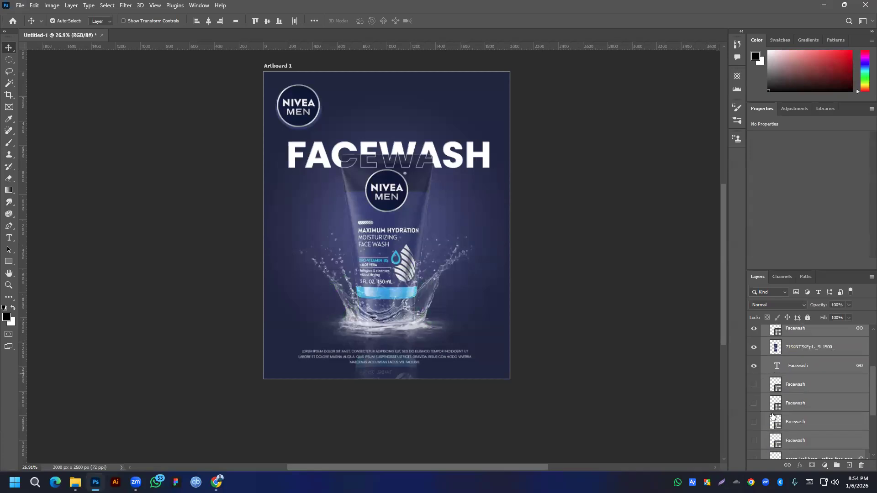
{"action": "scroll", "coordinate": [773, 416], "scroll_direction": "down", "scroll_amount": 4}
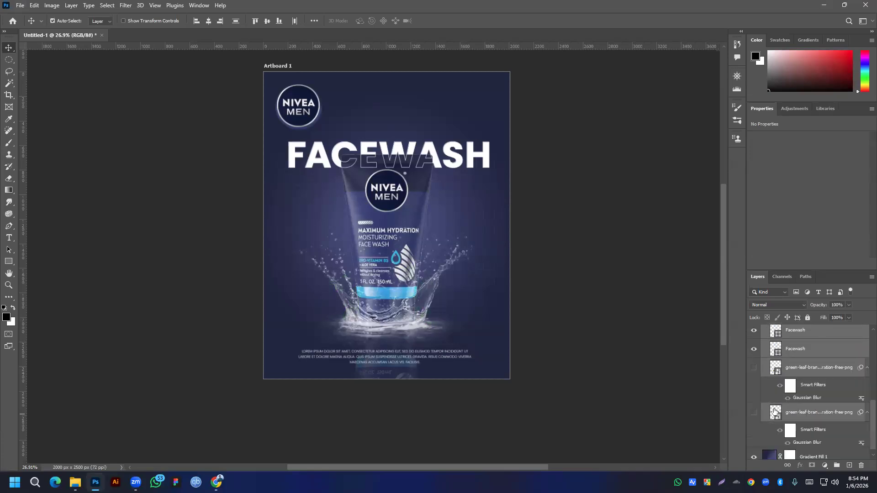
{"action": "key", "text": "ctrl+z"}
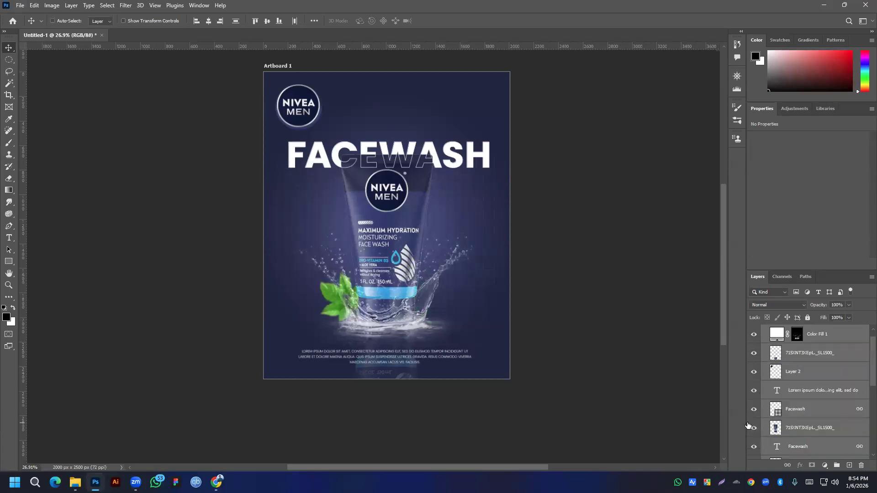
{"action": "key", "text": "ctrl+shift+z"}
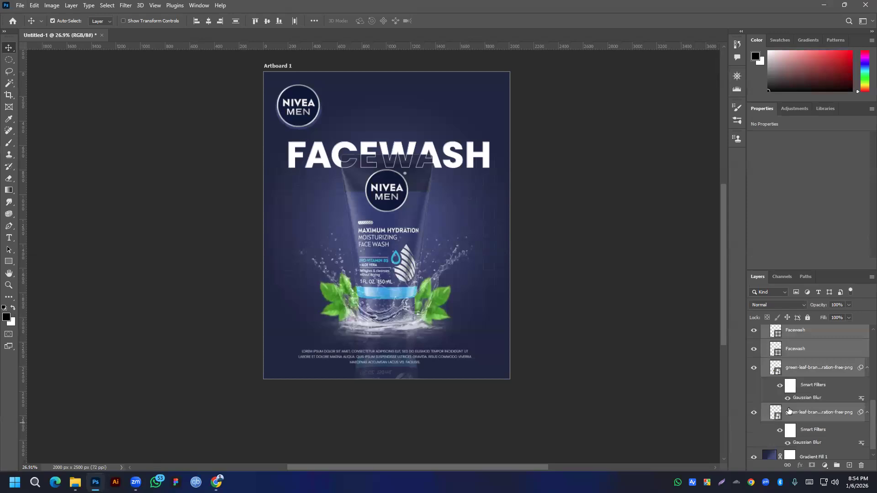
Step: Group the selected poster layers and hide the group
{"action": "key", "text": "ctrl+g"}
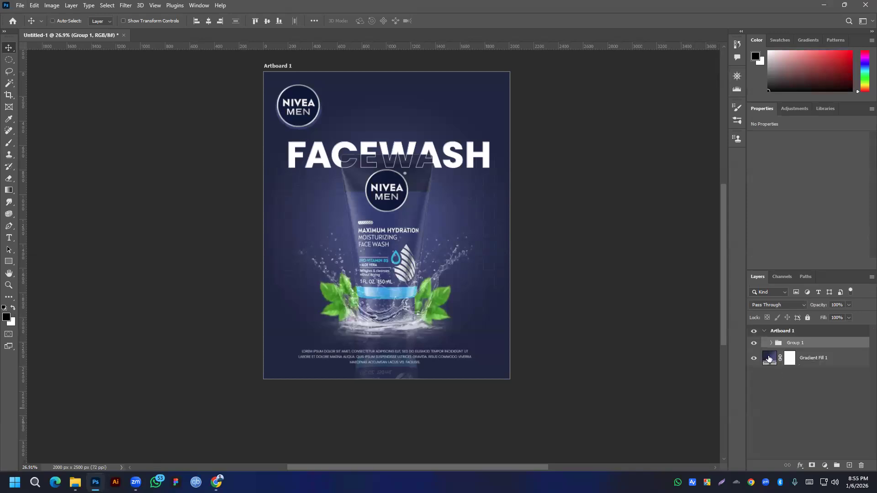
{"action": "left_click", "coordinate": [754, 343]}
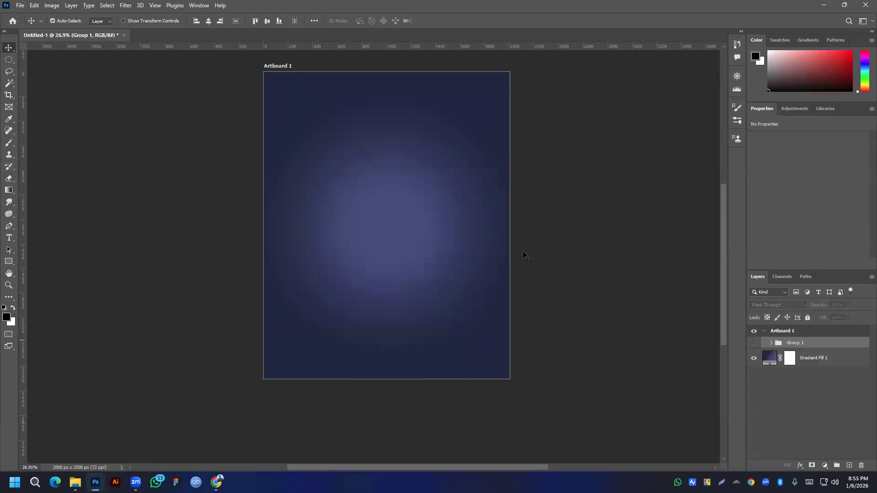
{"action": "double_click", "coordinate": [770, 358]}
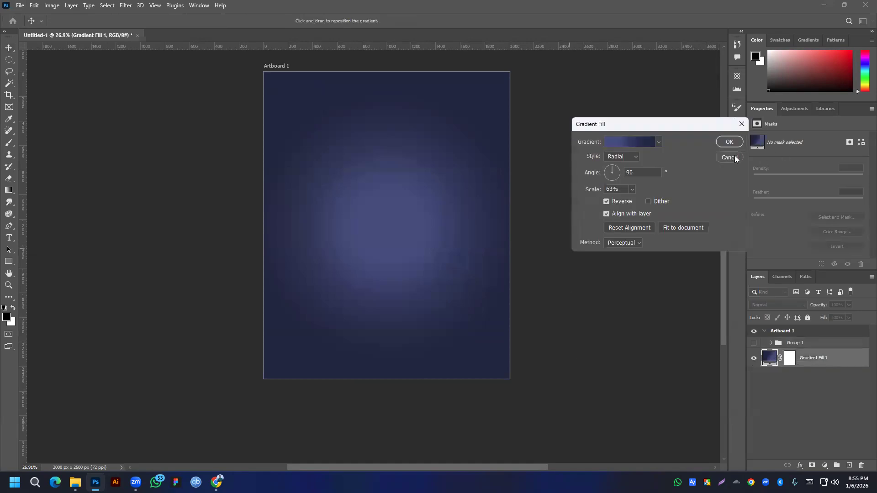
{"action": "left_click", "coordinate": [734, 159]}
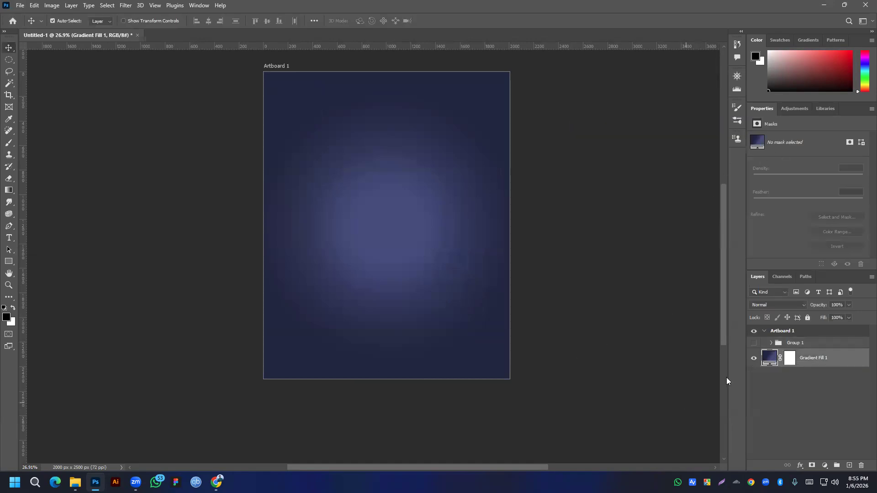
{"action": "double_click", "coordinate": [769, 359]}
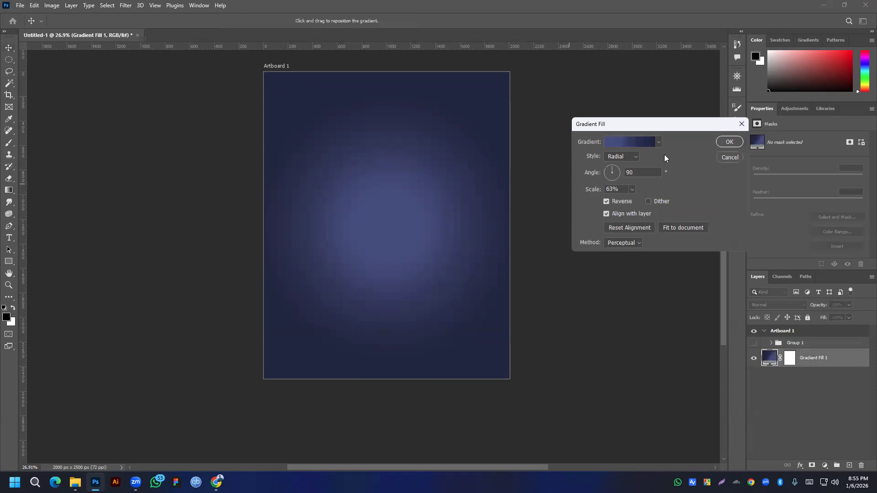
{"action": "left_click", "coordinate": [730, 160]}
Step: Hide the Gradient Fill 1 layer and add a new white-filled layer above the hidden group
{"action": "left_click", "coordinate": [754, 359]}
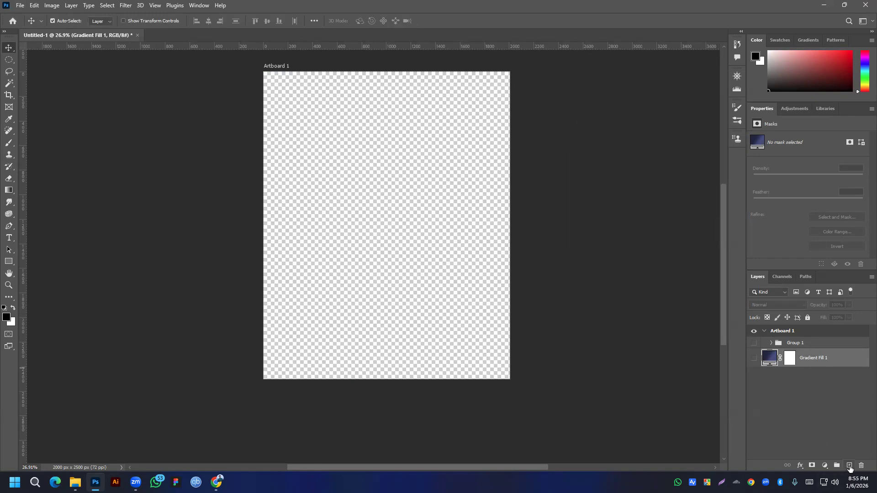
{"action": "left_click", "coordinate": [849, 466]}
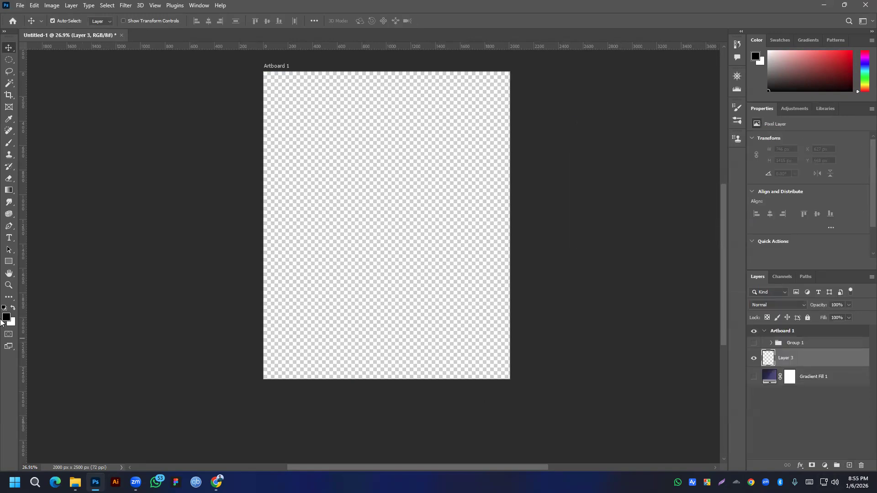
{"action": "key", "text": "ctrl+BackSpace"}
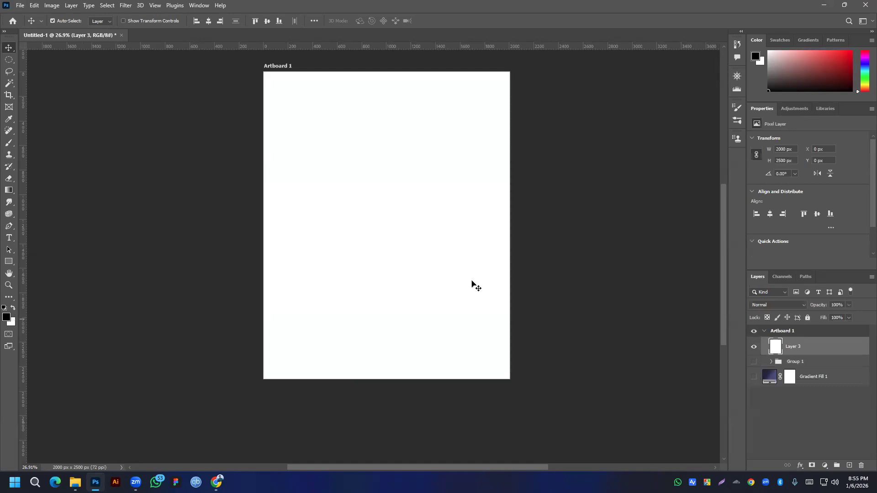
Step: Place delicious-pizza-studio-removebg-preview.png from Downloads as an embedded image, enlarge it to about 1563 px wide, and position it in the artboard's lower half
{"action": "scroll", "coordinate": [475, 287], "scroll_direction": "up", "scroll_amount": 1}
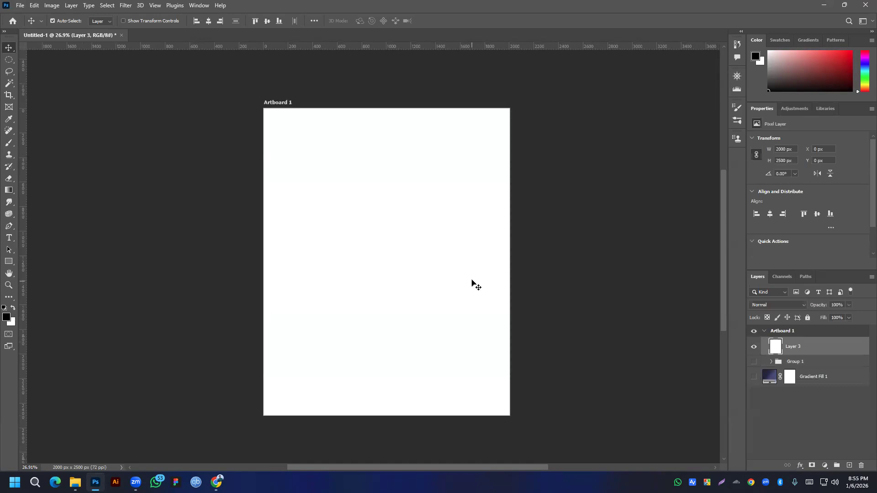
{"action": "left_click", "coordinate": [23, 8]}
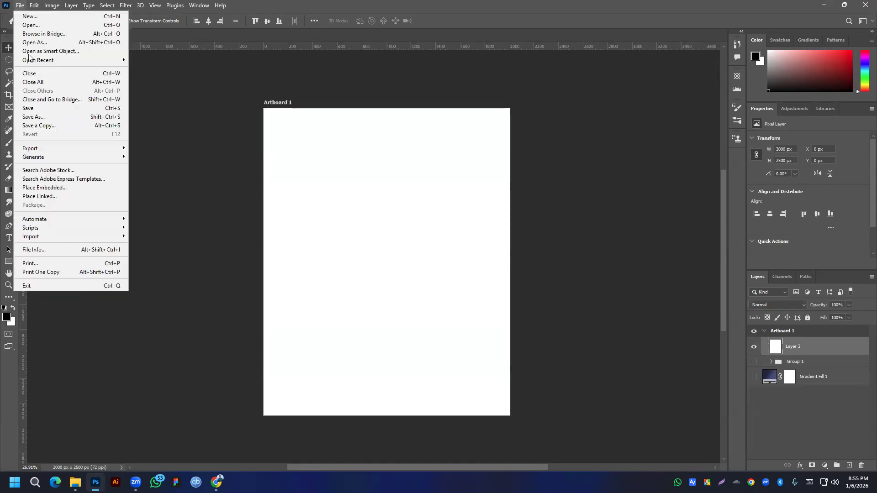
{"action": "left_click", "coordinate": [43, 193]}
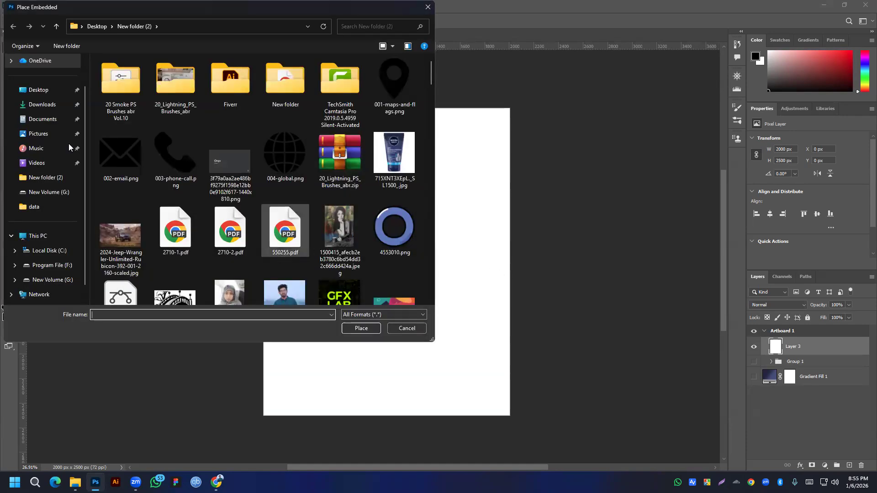
{"action": "left_click", "coordinate": [34, 105]}
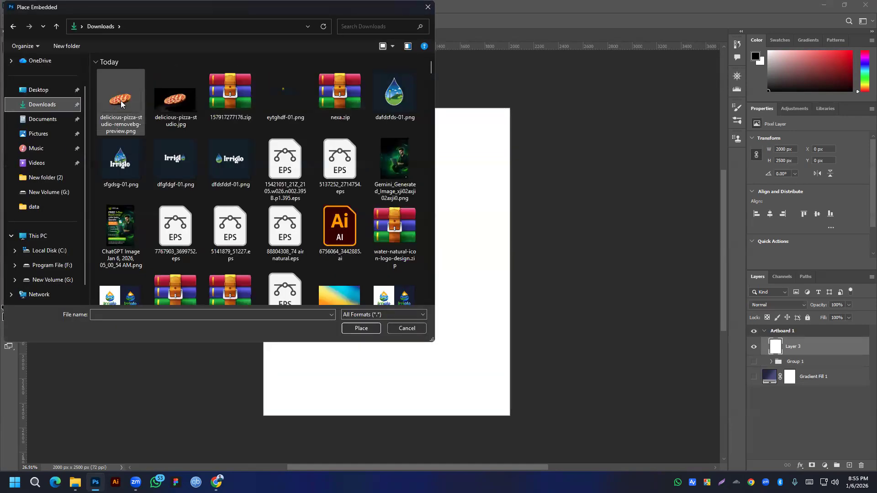
{"action": "double_click", "coordinate": [121, 100]}
{"action": "left_click_drag", "start_coordinate": [427, 261], "coordinate": [569, 289]}
{"action": "left_click", "coordinate": [452, 20]}
{"action": "left_click_drag", "start_coordinate": [415, 293], "coordinate": [370, 357]}
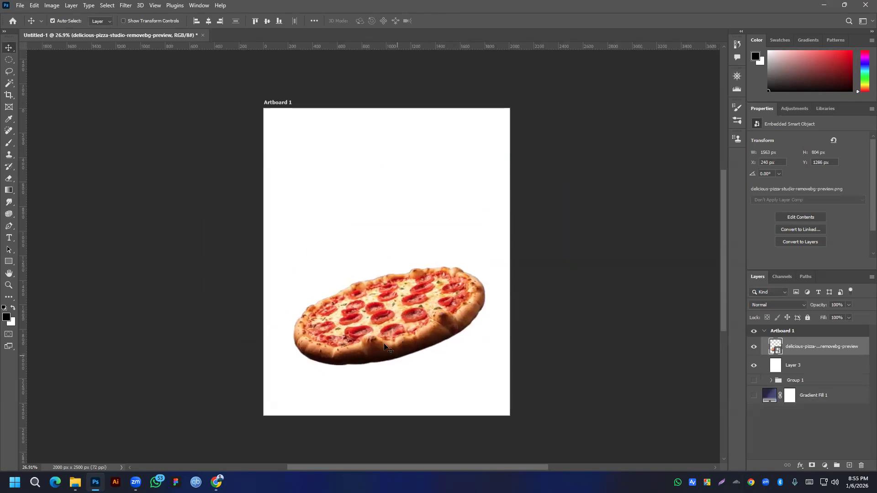
Step: Draw an elliptical selection about 1252 x 357 px under the pizza and fill it with black on a new layer
{"action": "right_click", "coordinate": [9, 64]}
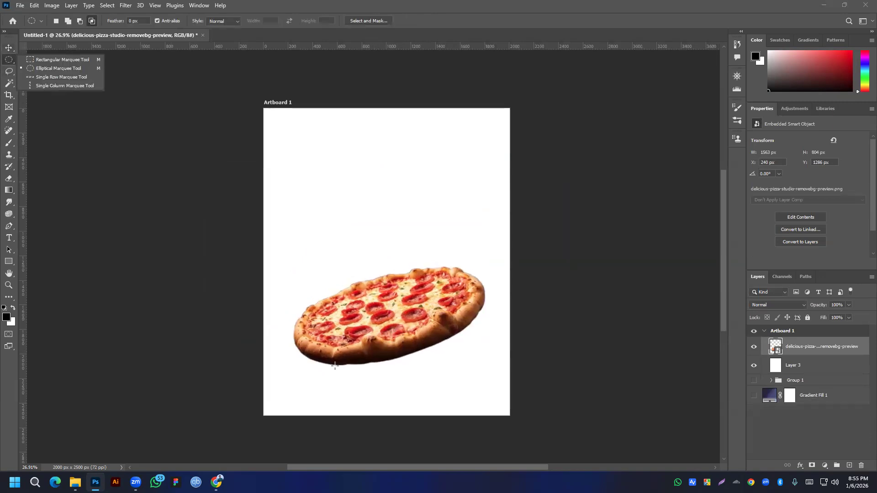
{"action": "left_click", "coordinate": [50, 66]}
{"action": "left_click_drag", "start_coordinate": [310, 384], "coordinate": [463, 340]}
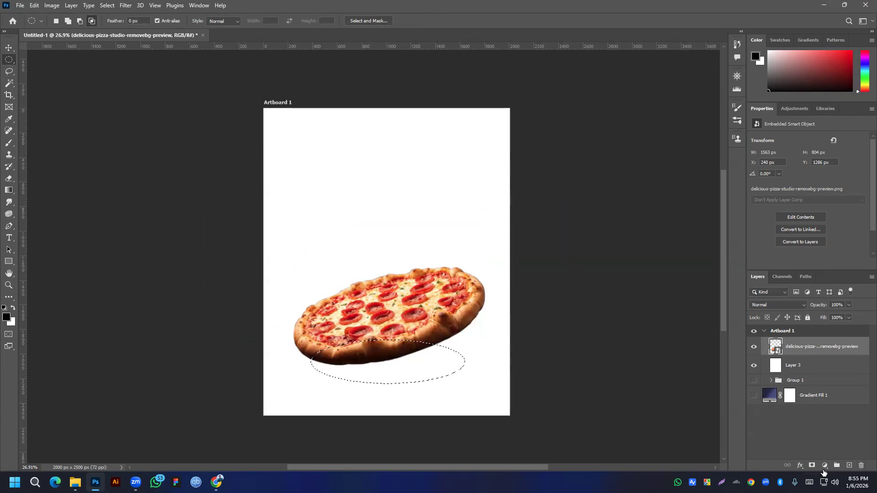
{"action": "left_click", "coordinate": [849, 466]}
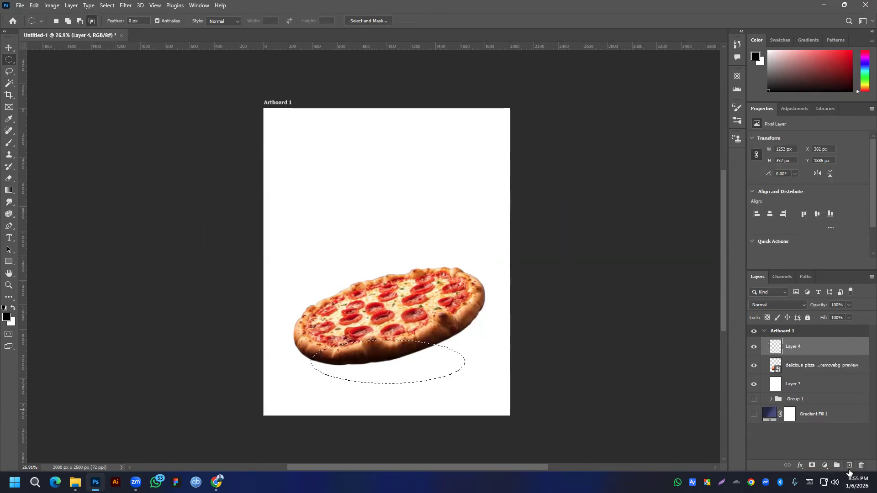
{"action": "key", "text": "alt+BackSpace"}
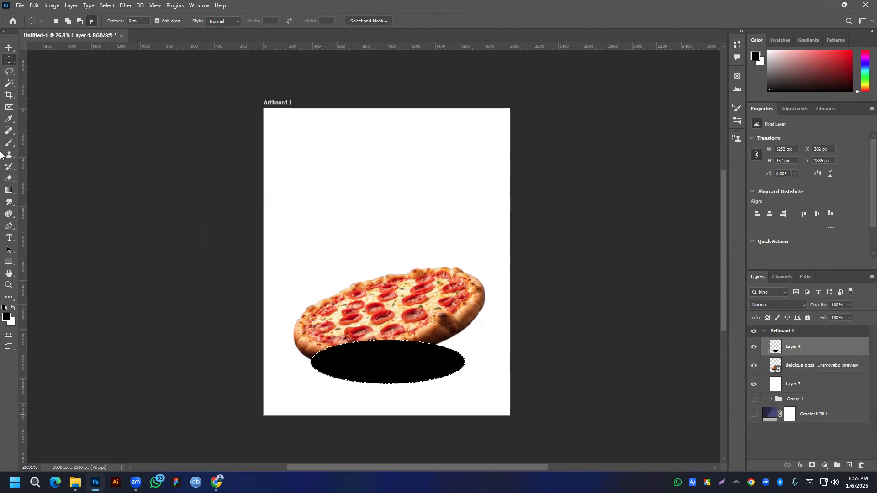
Step: Distort the black ellipse to follow the pizza's tilt, about 1331 x 660 px, and move its layer beneath the pizza layer
{"action": "key", "text": "ctrl+t"}
{"action": "right_click", "coordinate": [432, 359]}
{"action": "left_click", "coordinate": [460, 171]}
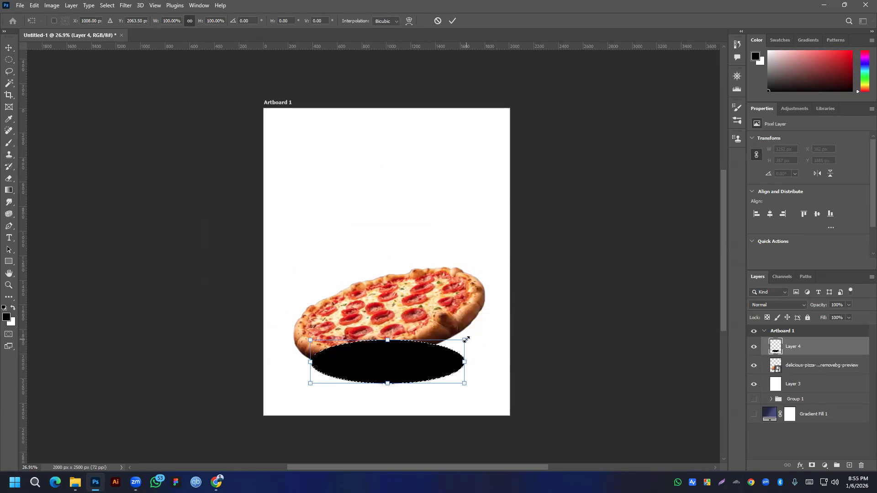
{"action": "left_click_drag", "start_coordinate": [465, 341], "coordinate": [456, 266]}
{"action": "mouse_move", "coordinate": [460, 324]}
{"action": "left_mouse_down"}
{"action": "mouse_move", "coordinate": [489, 326]}
{"action": "mouse_move", "coordinate": [474, 330]}
{"action": "left_mouse_up"}
{"action": "mouse_move", "coordinate": [390, 304]}
{"action": "left_mouse_down"}
{"action": "mouse_move", "coordinate": [392, 346]}
{"action": "mouse_move", "coordinate": [390, 305]}
{"action": "left_mouse_up"}
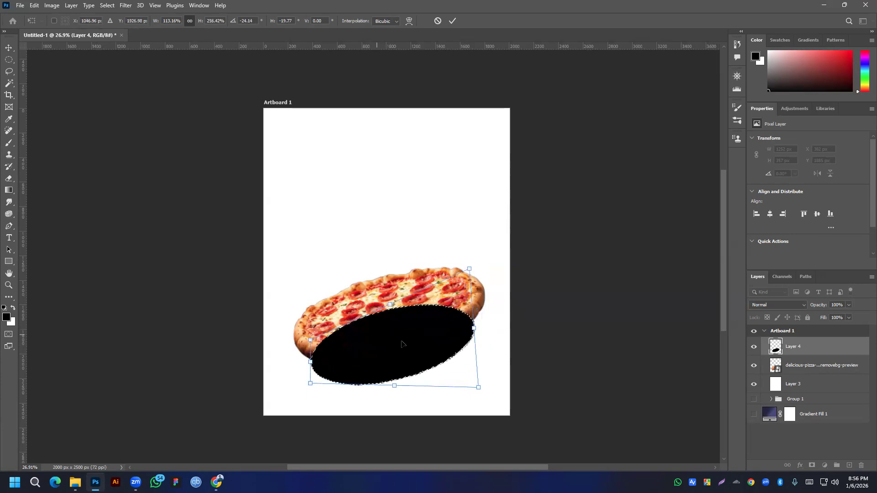
{"action": "key", "text": "Return"}
{"action": "left_click_drag", "start_coordinate": [785, 352], "coordinate": [786, 375]}
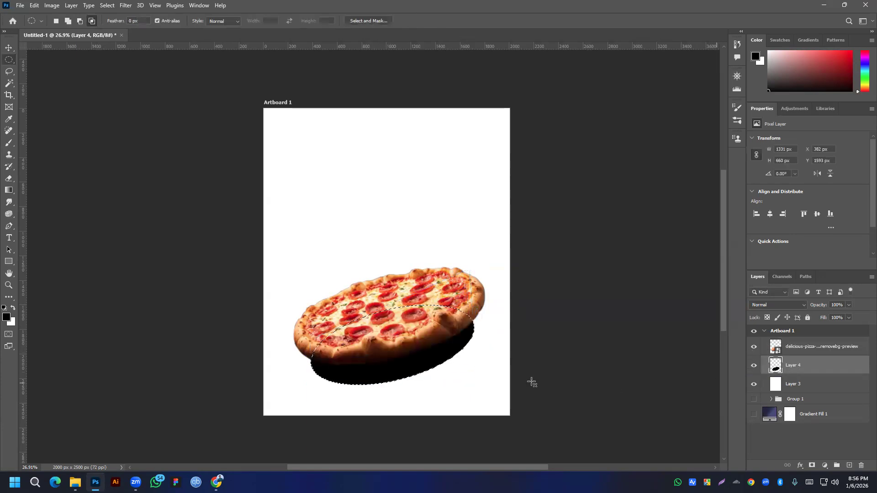
Step: Deselect, shrink and flatten the black ellipse to about 1082 x 416 px, and position it just below the pizza
{"action": "left_click", "coordinate": [9, 47]}
{"action": "key", "text": "ctrl+d"}
{"action": "left_click_drag", "start_coordinate": [411, 378], "coordinate": [403, 392]}
{"action": "key", "text": "ctrl+t"}
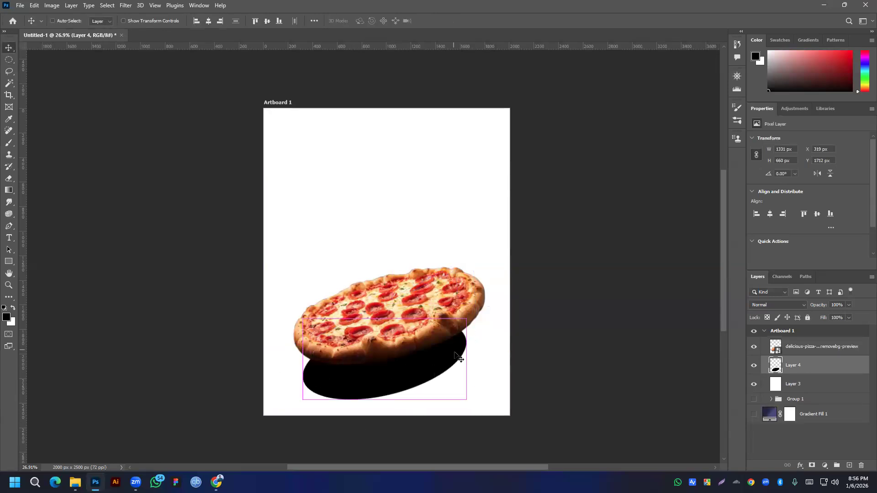
{"action": "left_click_drag", "start_coordinate": [466, 321], "coordinate": [447, 344]}
{"action": "left_click_drag", "start_coordinate": [413, 377], "coordinate": [422, 376]}
{"action": "left_click_drag", "start_coordinate": [462, 338], "coordinate": [459, 344]}
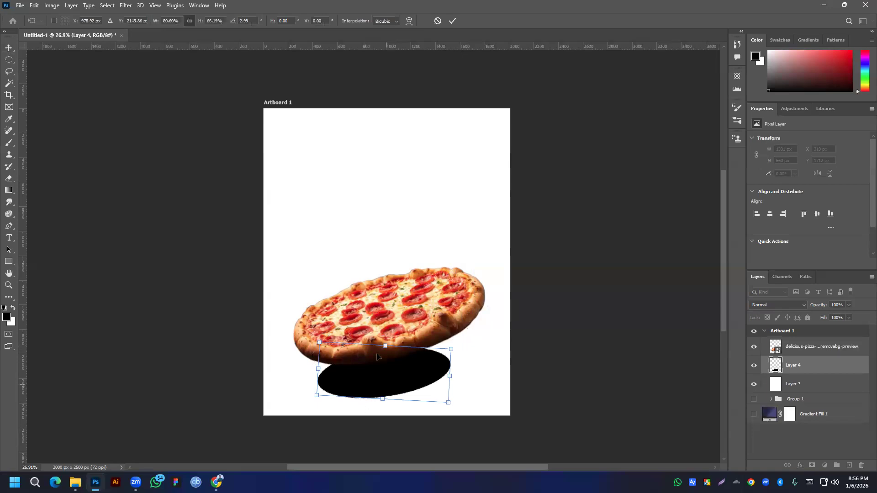
{"action": "left_click", "coordinate": [456, 21]}
{"action": "mouse_move", "coordinate": [388, 386]}
{"action": "left_mouse_down"}
{"action": "mouse_move", "coordinate": [403, 372]}
{"action": "mouse_move", "coordinate": [388, 381]}
{"action": "left_mouse_up"}
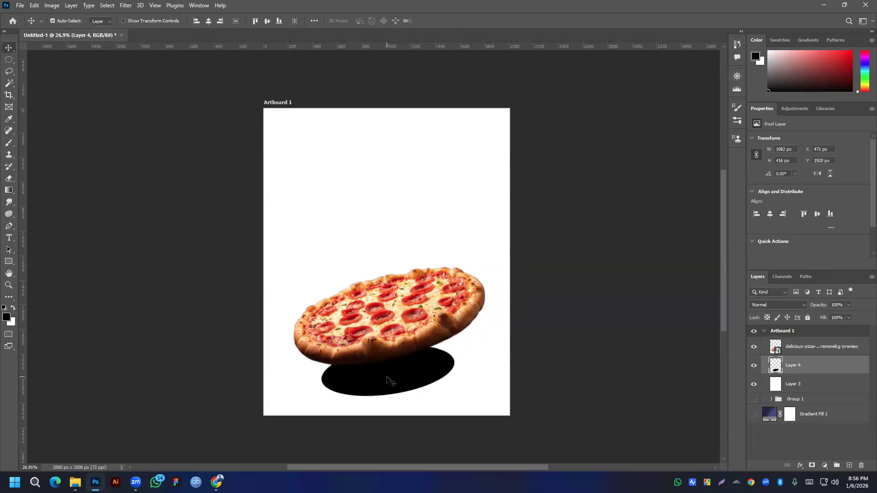
Step: Widen the black ellipse to about 1331 px and shift it into place under the pizza
{"action": "key", "text": "ctrl+t"}
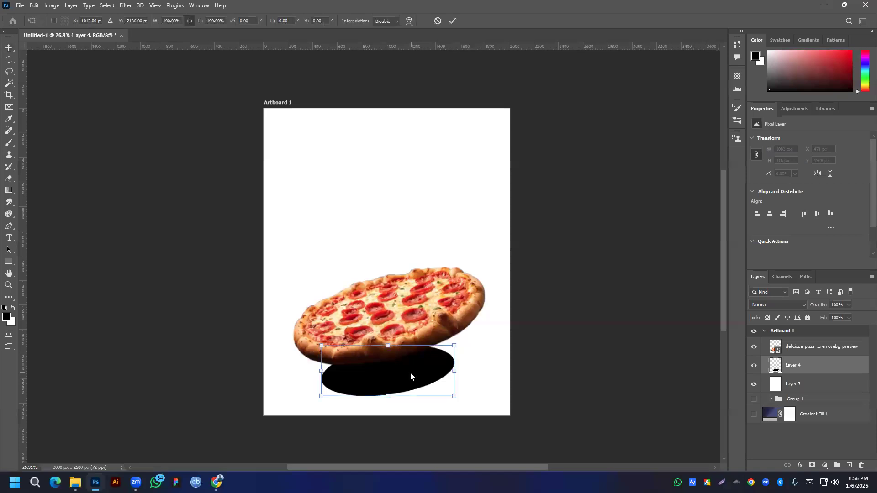
{"action": "right_click", "coordinate": [410, 372]}
{"action": "left_click", "coordinate": [441, 185]}
{"action": "left_click_drag", "start_coordinate": [456, 371], "coordinate": [488, 368]}
{"action": "left_click", "coordinate": [451, 21]}
{"action": "left_click_drag", "start_coordinate": [434, 380], "coordinate": [422, 382]}
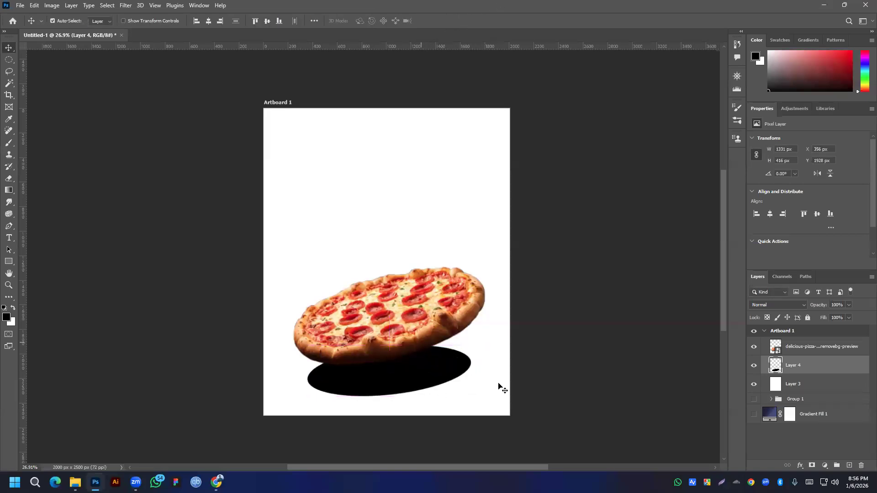
Step: Set the shadow ellipse's blend mode to Multiply and apply a Gaussian Blur with a 31.8 px radius
{"action": "left_click", "coordinate": [777, 305]}
{"action": "left_click", "coordinate": [768, 276]}
{"action": "left_click", "coordinate": [127, 5]}
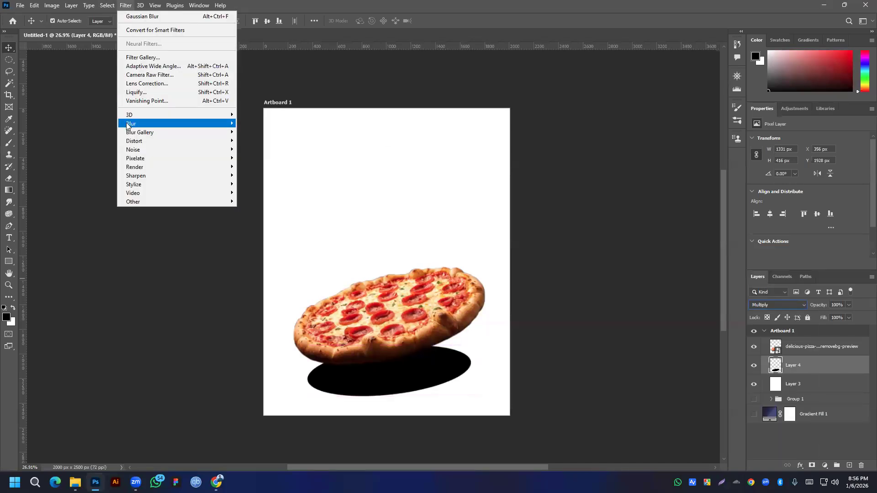
{"action": "mouse_move", "coordinate": [130, 123]}
{"action": "left_click", "coordinate": [262, 158]}
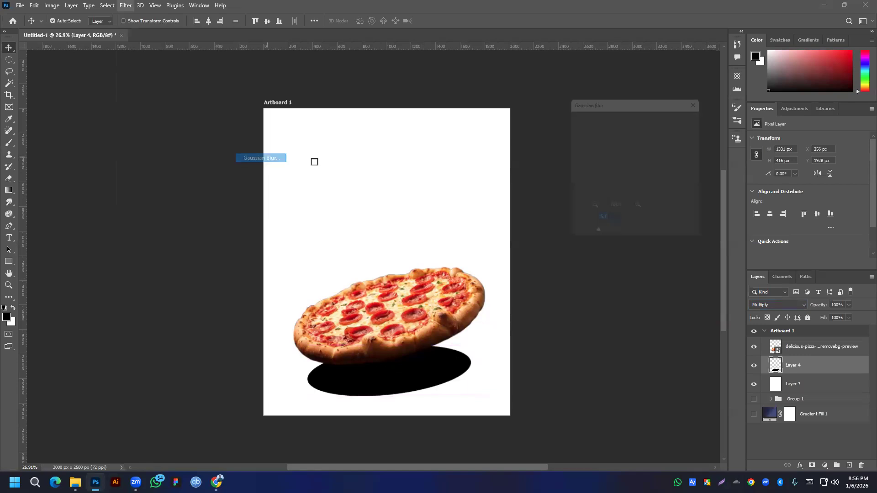
{"action": "left_click_drag", "start_coordinate": [621, 234], "coordinate": [655, 237]}
{"action": "left_click_drag", "start_coordinate": [595, 235], "coordinate": [612, 236]}
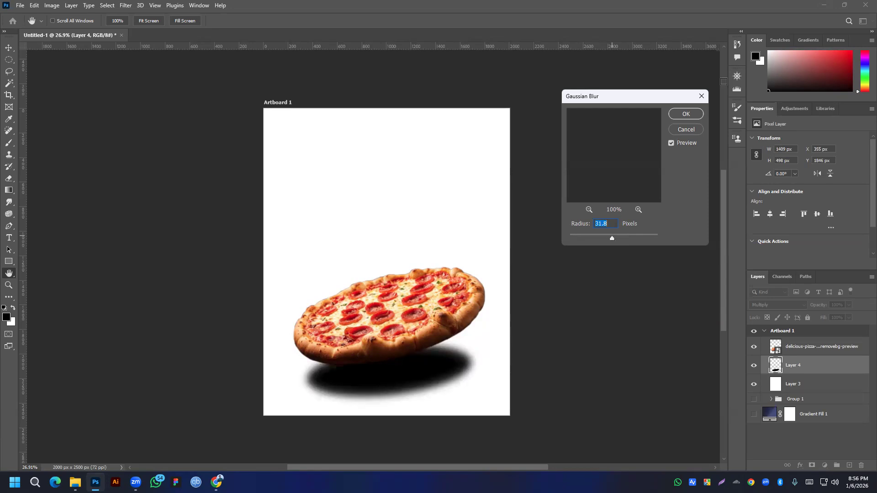
{"action": "left_click", "coordinate": [686, 114]}
Step: Lower the shadow layer's fill to 63%, nudge the shadow slightly closer to the pizza, and reduce its opacity
{"action": "left_click", "coordinate": [843, 316]}
{"action": "scroll", "coordinate": [843, 318], "scroll_direction": "down", "scroll_amount": 20}
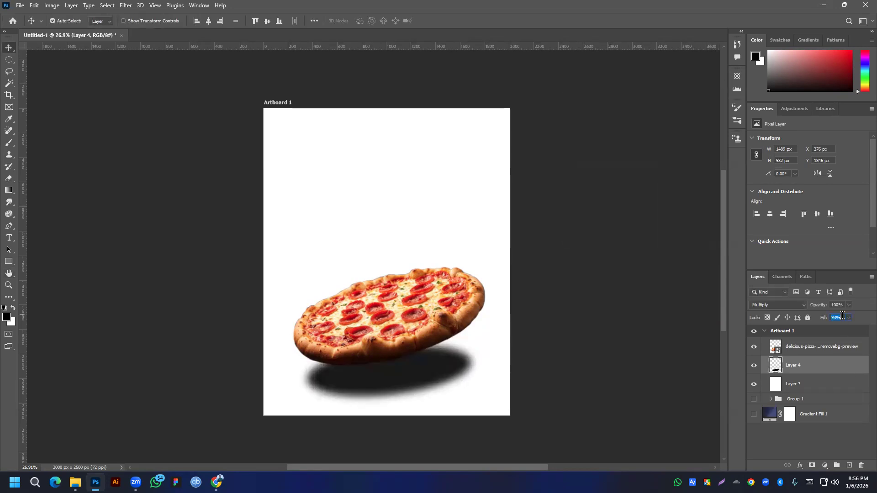
{"action": "scroll", "coordinate": [843, 318], "scroll_direction": "down", "scroll_amount": 8}
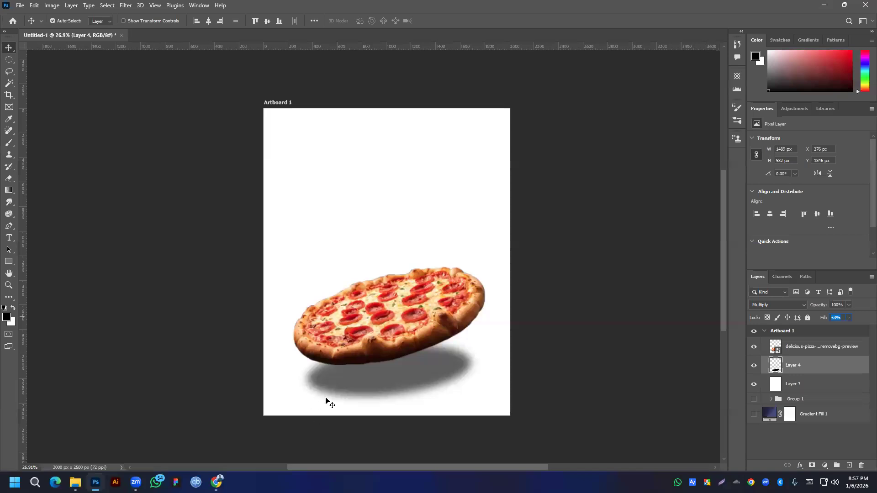
{"action": "mouse_move", "coordinate": [432, 375]}
{"action": "left_mouse_down"}
{"action": "mouse_move", "coordinate": [433, 364]}
{"action": "mouse_move", "coordinate": [430, 371]}
{"action": "left_mouse_up"}
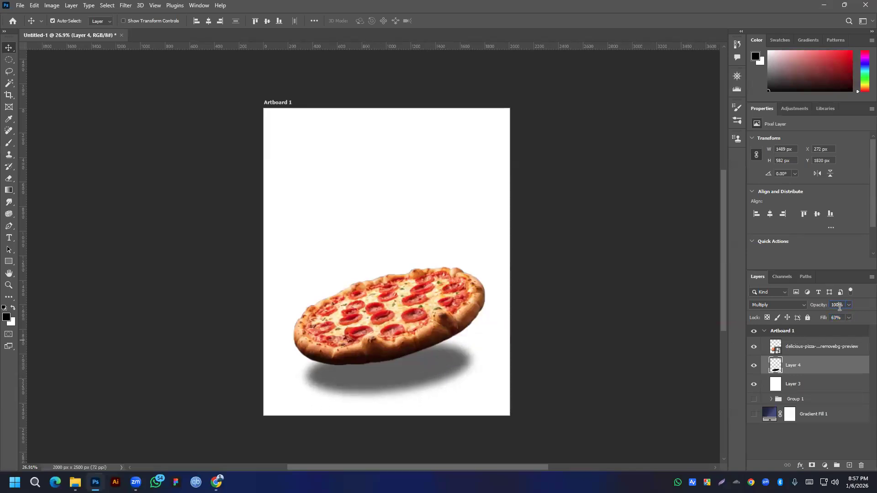
{"action": "scroll", "coordinate": [840, 307], "scroll_direction": "down", "scroll_amount": 8}
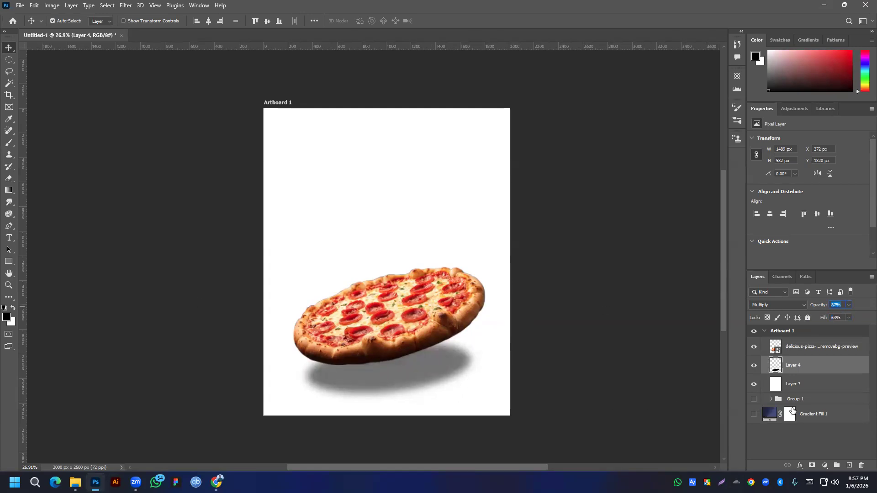
Step: Fill the white background layer with orange-red e24909 sampled from the pizza
{"action": "left_click", "coordinate": [783, 389]}
{"action": "left_click", "coordinate": [6, 316]}
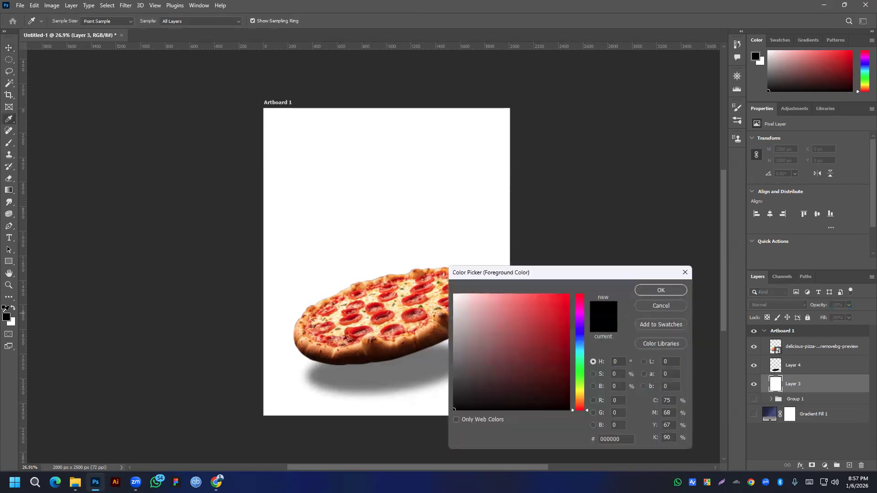
{"action": "left_click", "coordinate": [392, 330]}
{"action": "left_click", "coordinate": [421, 318]}
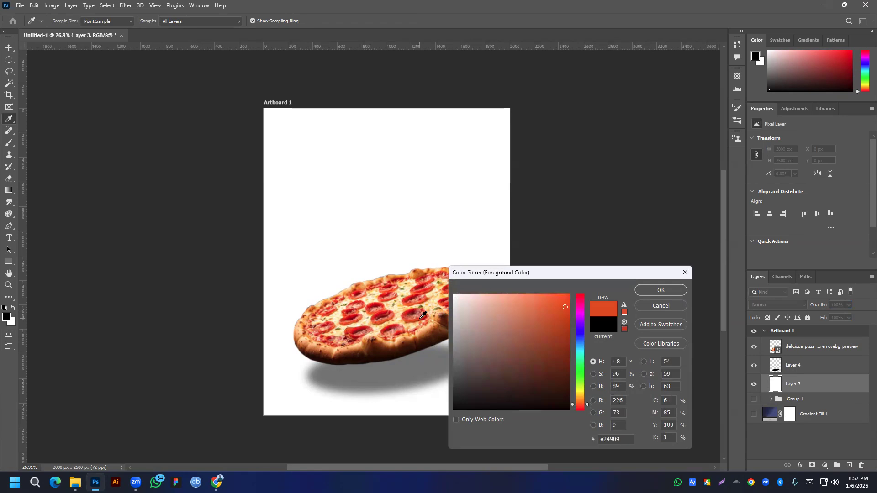
{"action": "left_click", "coordinate": [658, 291]}
{"action": "key", "text": "alt+BackSpace"}
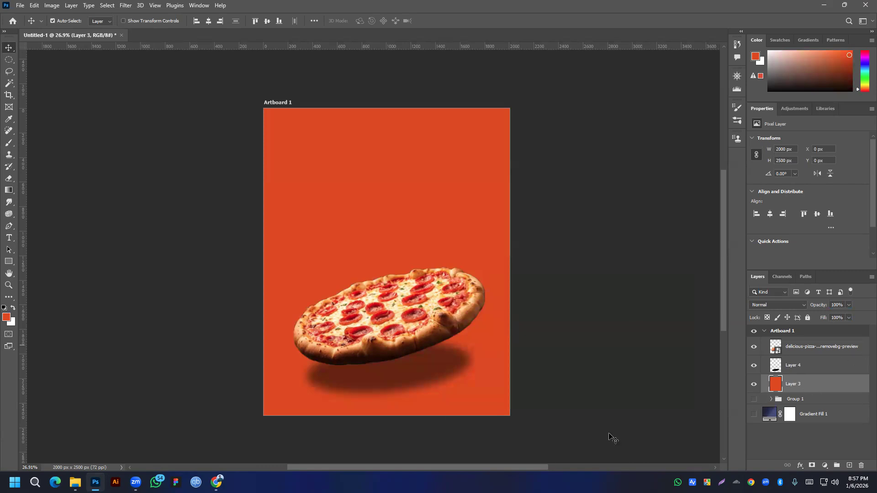
Step: Refill the background layer with cream fff1c6 sampled from the pizza, and shift the pizza slightly down toward its shadow
{"action": "left_click", "coordinate": [4, 319]}
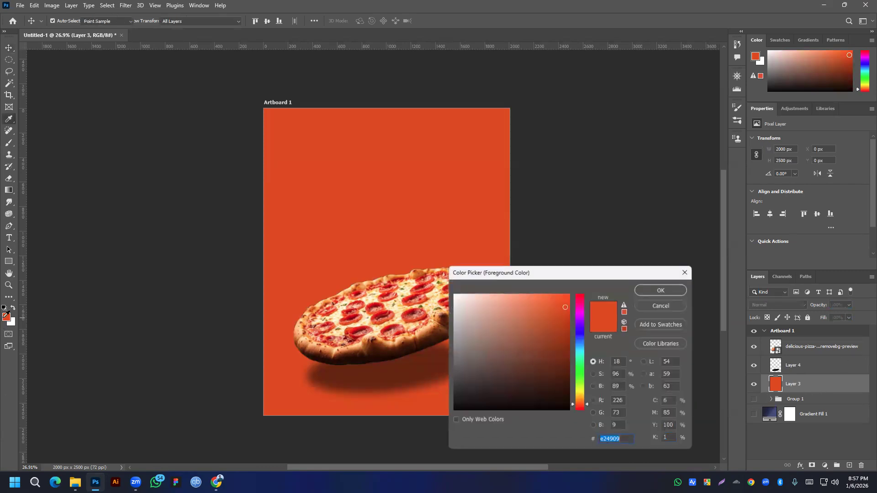
{"action": "left_click", "coordinate": [345, 326]}
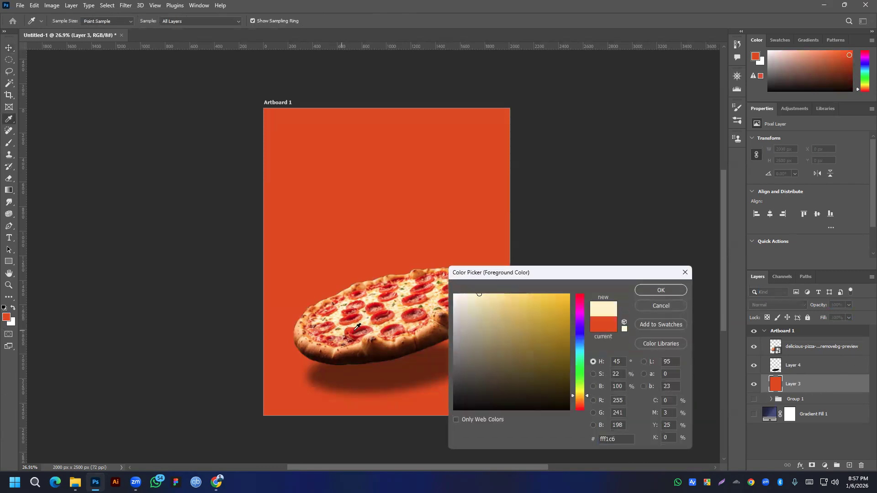
{"action": "left_click", "coordinate": [666, 289]}
{"action": "key", "text": "alt+BackSpace"}
{"action": "left_click_drag", "start_coordinate": [371, 337], "coordinate": [370, 348]}
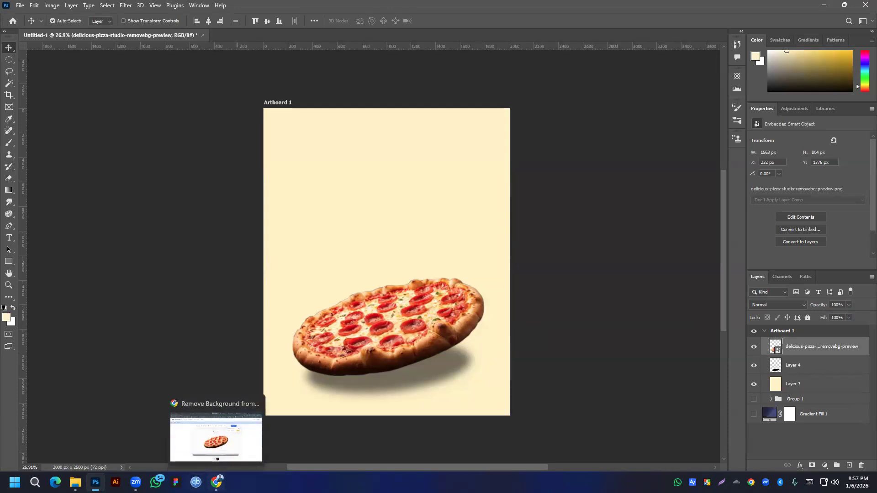
{"action": "mouse_move", "coordinate": [136, 483]}
{"action": "left_click", "coordinate": [186, 427]}
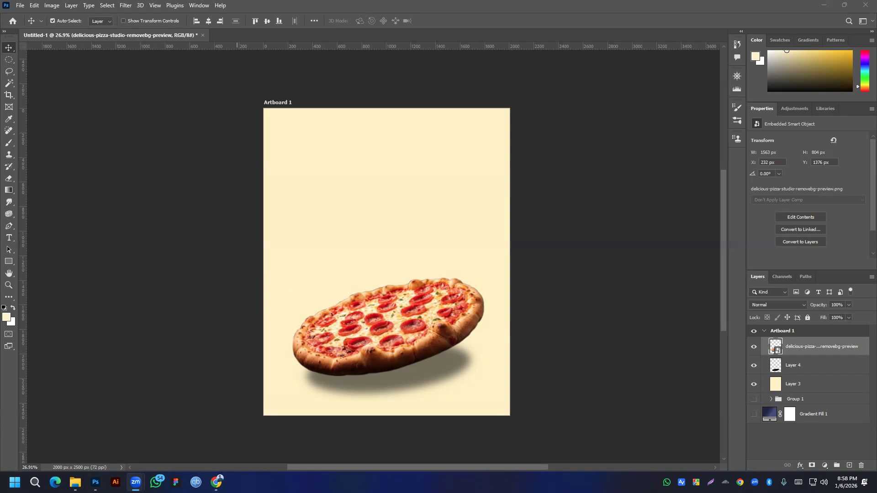
{"action": "left_click", "coordinate": [370, 280]}
{"action": "left_click", "coordinate": [370, 280]}
Step: Open the Canon camera photo pexels-pixabay-274973.jpg from the Downloads folder
{"action": "left_click", "coordinate": [21, 6]}
{"action": "left_click", "coordinate": [29, 21]}
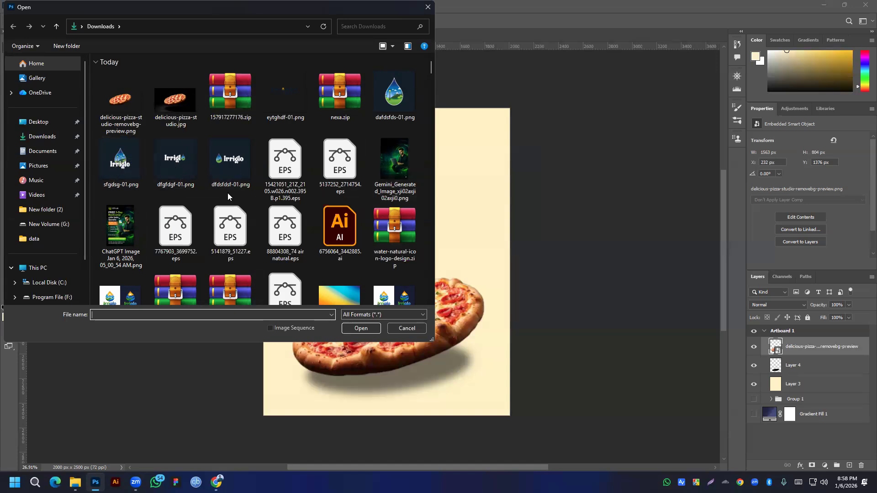
{"action": "scroll", "coordinate": [227, 192], "scroll_direction": "down", "scroll_amount": 2}
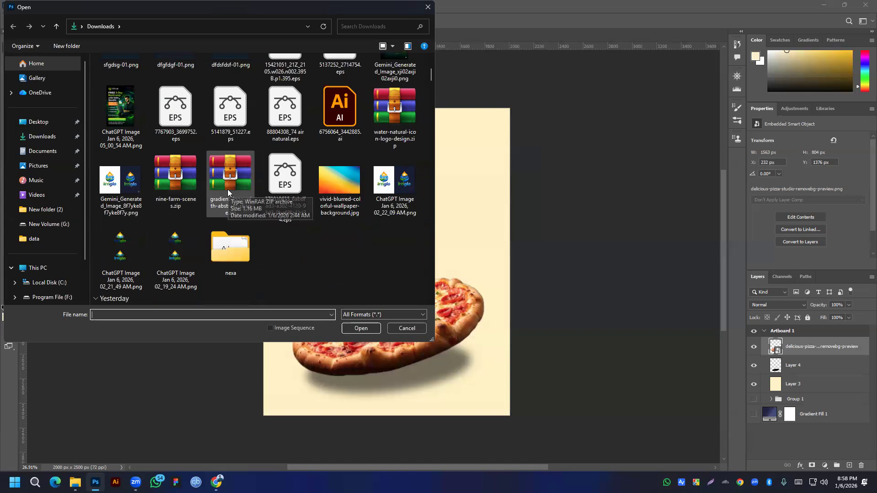
{"action": "scroll", "coordinate": [228, 192], "scroll_direction": "up", "scroll_amount": 2}
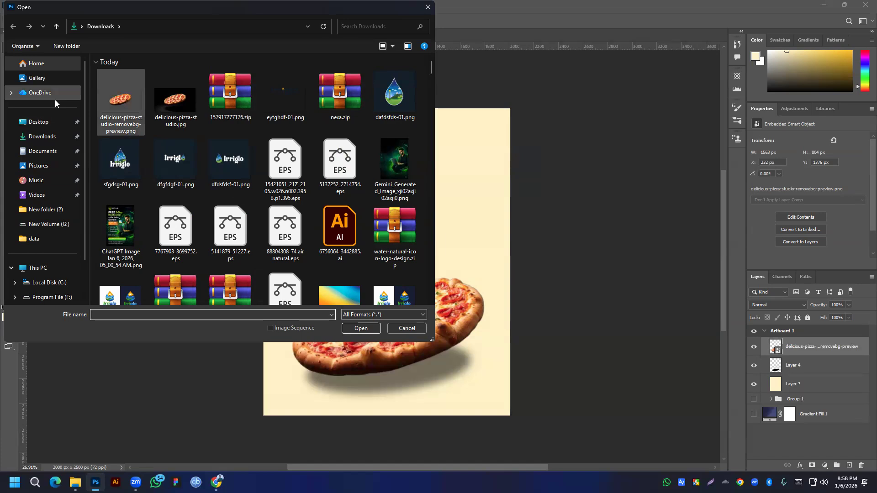
{"action": "scroll", "coordinate": [228, 173], "scroll_direction": "down", "scroll_amount": 10}
{"action": "scroll", "coordinate": [246, 179], "scroll_direction": "down", "scroll_amount": 10}
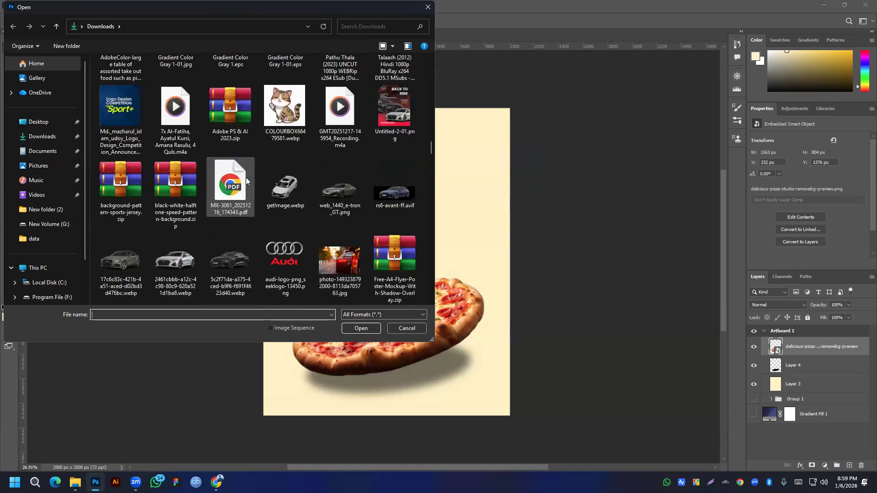
{"action": "scroll", "coordinate": [246, 180], "scroll_direction": "down", "scroll_amount": 3}
{"action": "scroll", "coordinate": [246, 180], "scroll_direction": "down", "scroll_amount": 3}
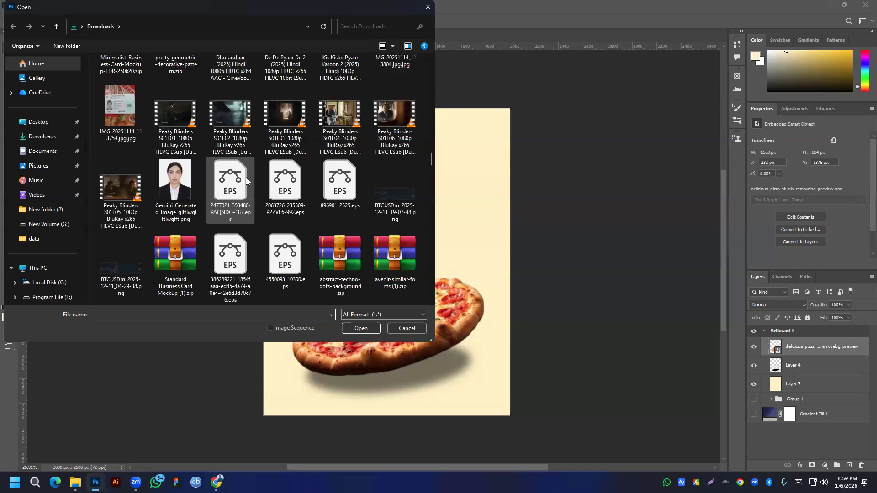
{"action": "scroll", "coordinate": [246, 180], "scroll_direction": "down", "scroll_amount": 5}
{"action": "scroll", "coordinate": [246, 180], "scroll_direction": "down", "scroll_amount": 5}
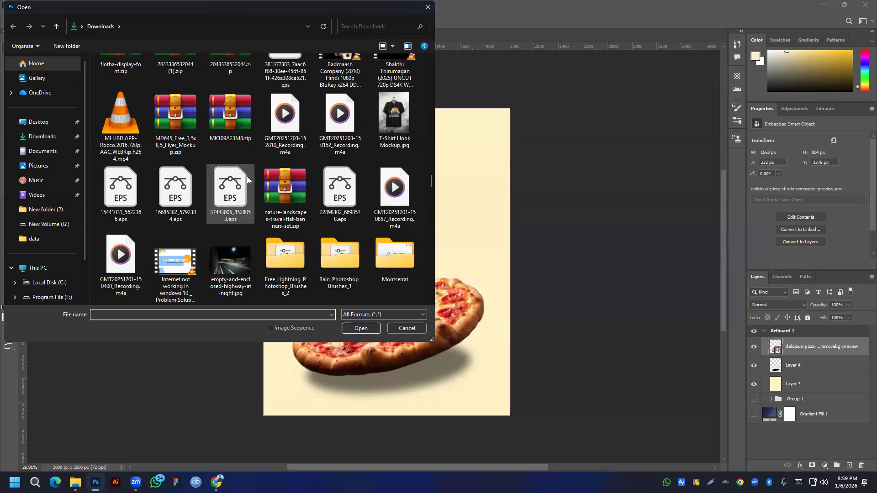
{"action": "scroll", "coordinate": [246, 177], "scroll_direction": "down", "scroll_amount": 10}
{"action": "scroll", "coordinate": [252, 175], "scroll_direction": "down", "scroll_amount": 5}
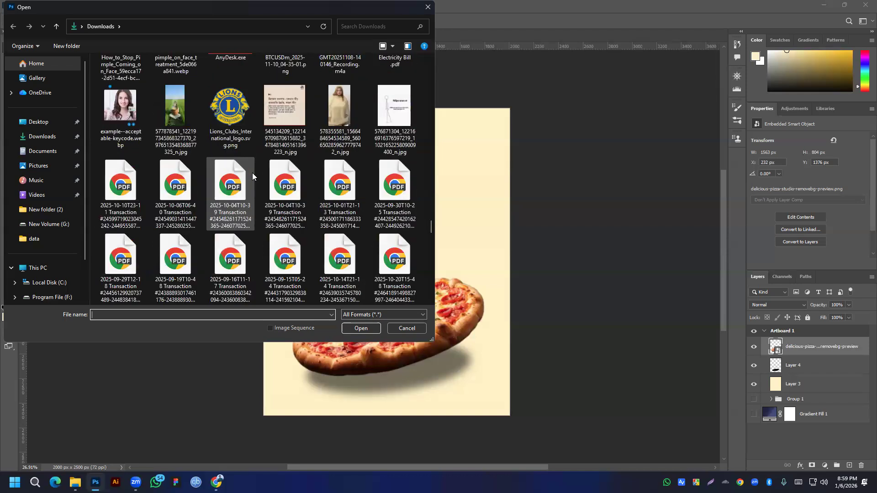
{"action": "scroll", "coordinate": [253, 175], "scroll_direction": "down", "scroll_amount": 5}
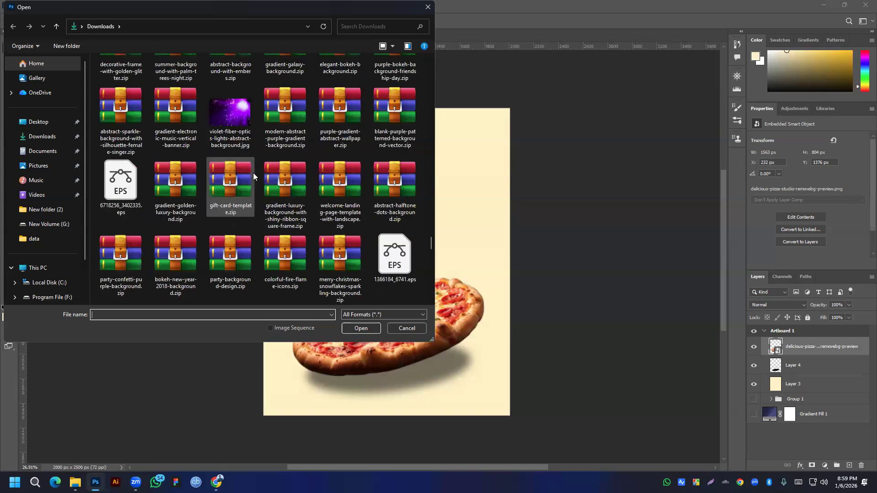
{"action": "scroll", "coordinate": [254, 173], "scroll_direction": "down", "scroll_amount": 10}
{"action": "scroll", "coordinate": [217, 142], "scroll_direction": "up", "scroll_amount": 5}
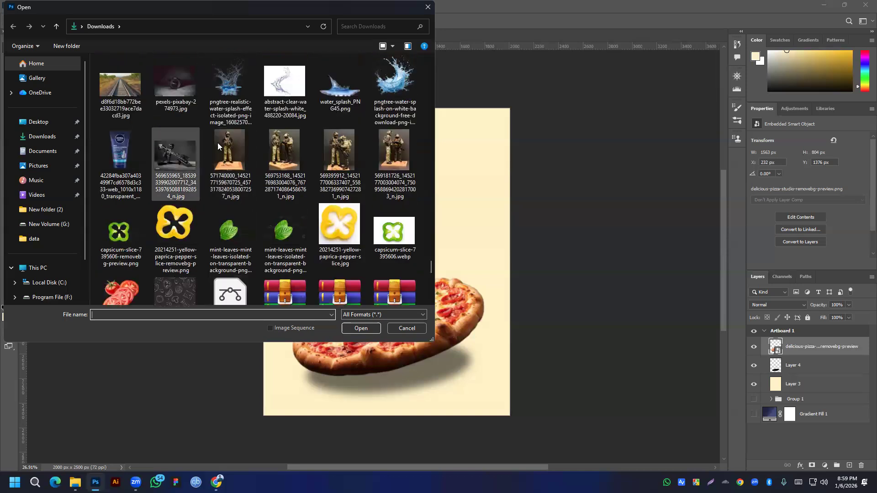
{"action": "left_click", "coordinate": [175, 218]}
{"action": "double_click", "coordinate": [175, 217]}
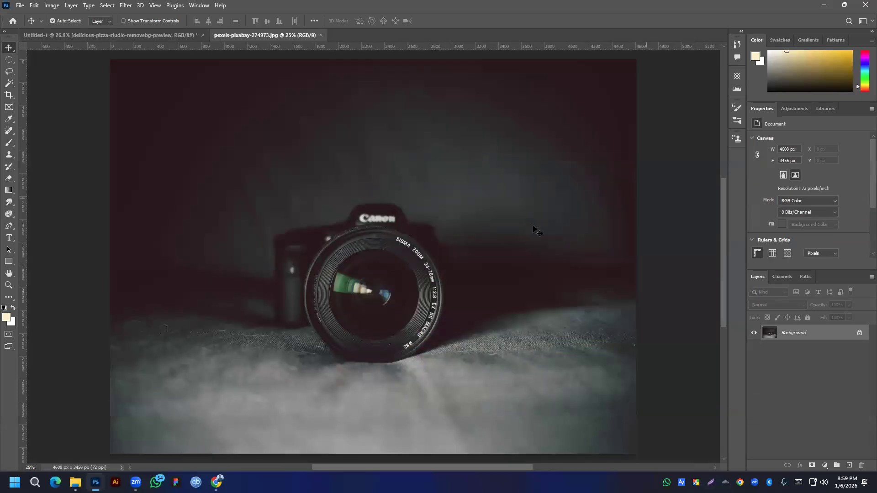
Step: Place the railway track photo d8f6d18bb772bee33032719ace7dacd3.jpg from Downloads as an embedded image in the camera document
{"action": "left_click", "coordinate": [18, 5]}
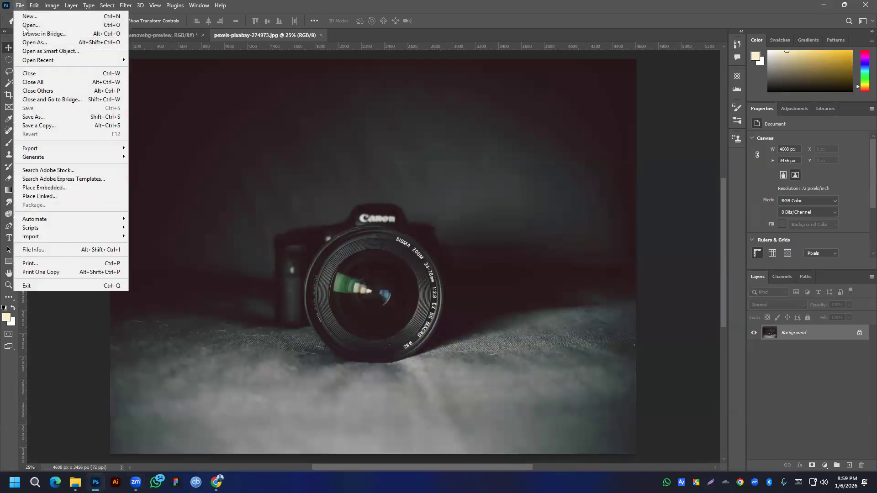
{"action": "left_click", "coordinate": [46, 187]}
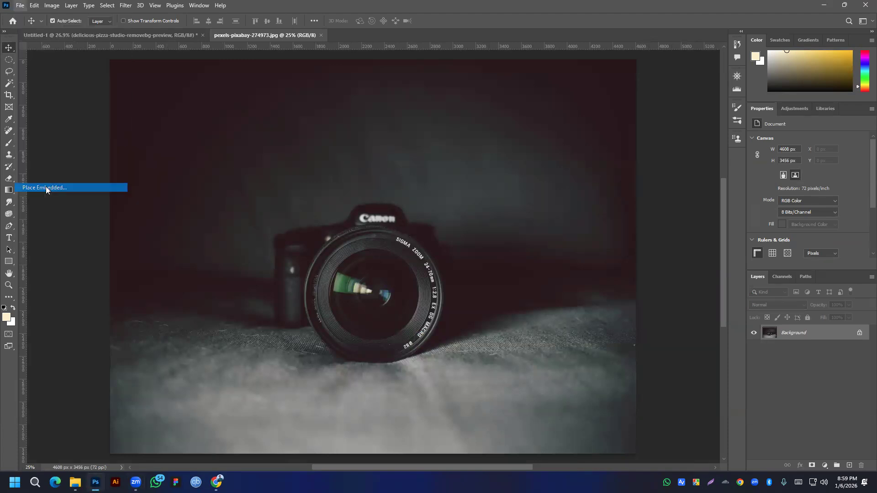
{"action": "scroll", "coordinate": [159, 191], "scroll_direction": "down", "scroll_amount": 10}
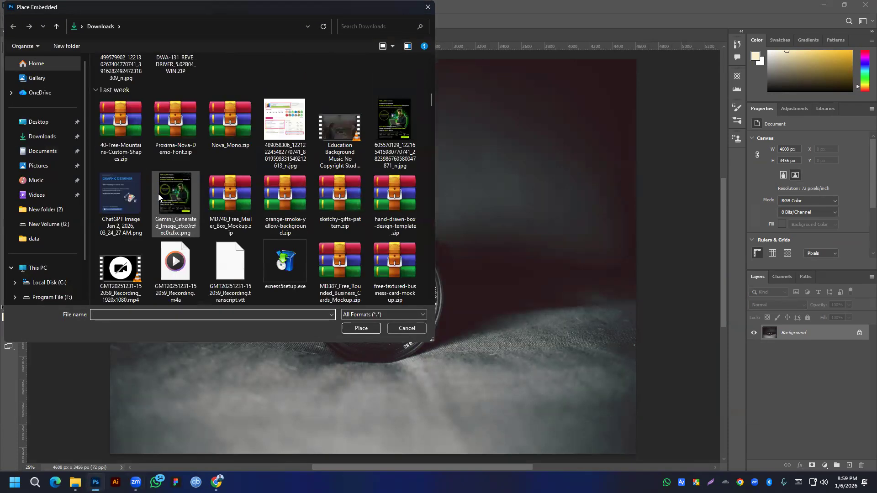
{"action": "scroll", "coordinate": [157, 199], "scroll_direction": "down", "scroll_amount": 15}
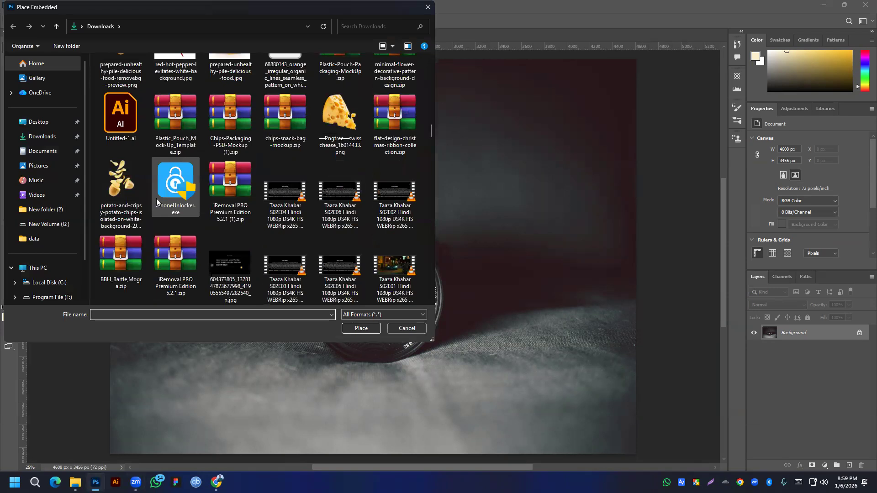
{"action": "scroll", "coordinate": [157, 197], "scroll_direction": "down", "scroll_amount": 10}
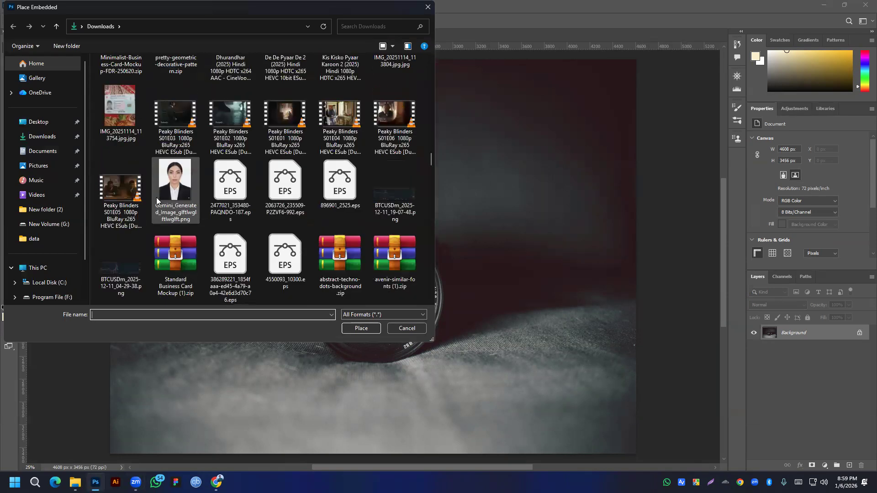
{"action": "scroll", "coordinate": [156, 198], "scroll_direction": "down", "scroll_amount": 10}
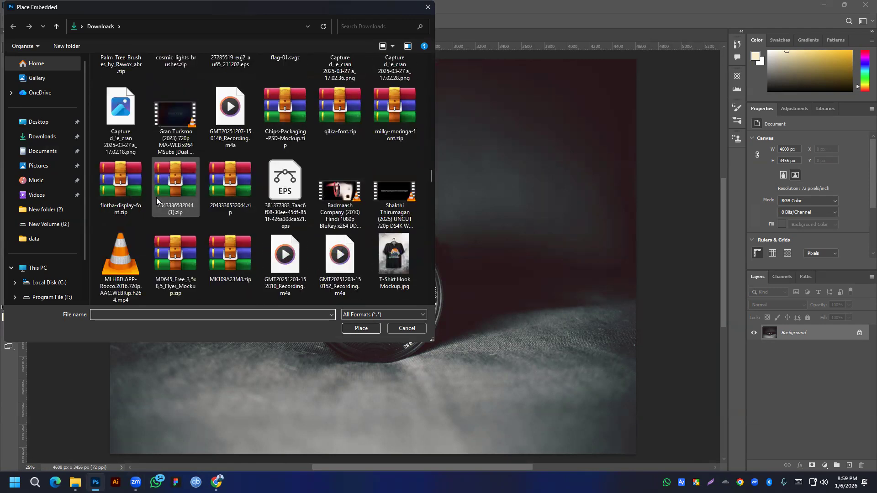
{"action": "scroll", "coordinate": [157, 197], "scroll_direction": "down", "scroll_amount": 15}
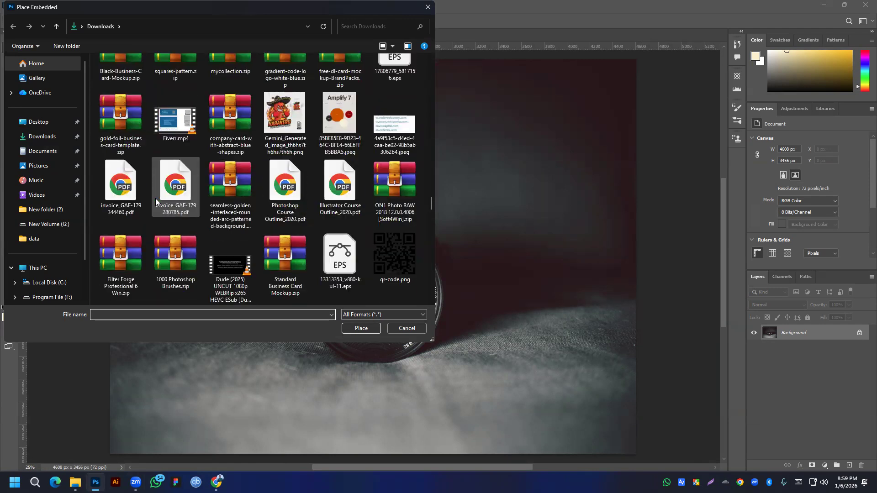
{"action": "scroll", "coordinate": [155, 199], "scroll_direction": "down", "scroll_amount": 15}
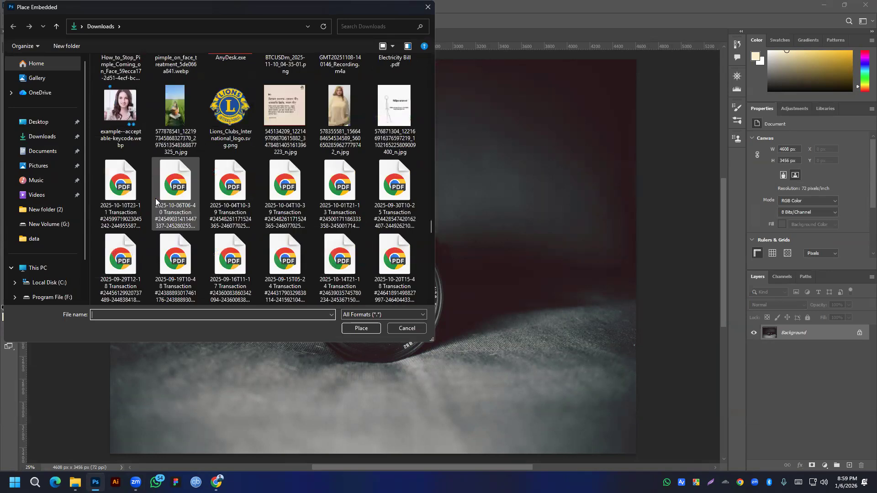
{"action": "scroll", "coordinate": [156, 198], "scroll_direction": "down", "scroll_amount": 4}
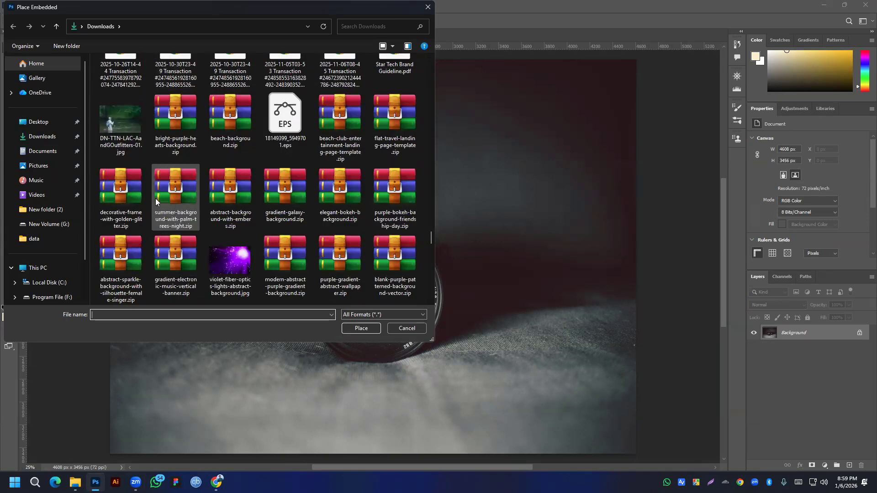
{"action": "scroll", "coordinate": [155, 198], "scroll_direction": "down", "scroll_amount": 2}
{"action": "scroll", "coordinate": [155, 199], "scroll_direction": "down", "scroll_amount": 8}
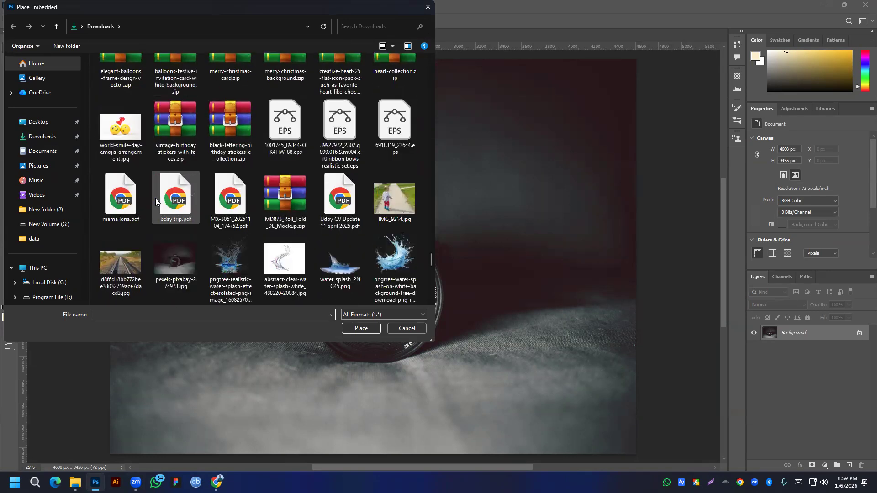
{"action": "double_click", "coordinate": [111, 263]}
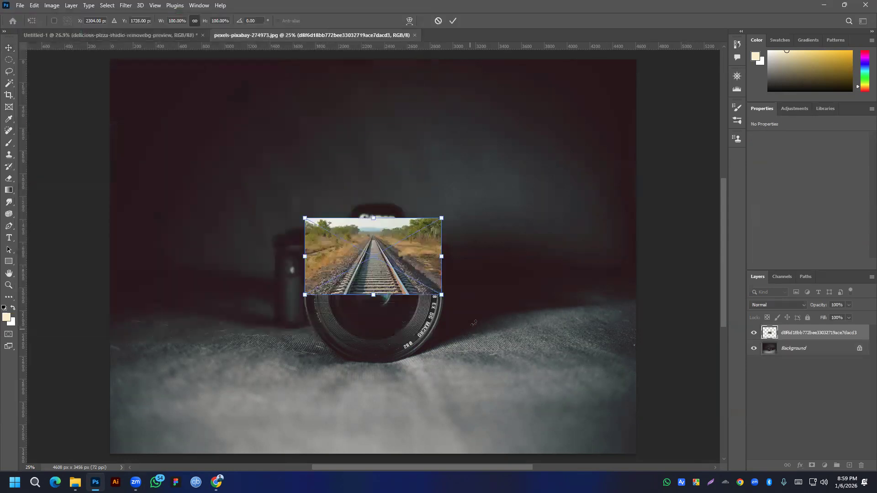
Step: Scale the placed railway photo to 384% to span the canvas width and move it down about 680 px
{"action": "left_click_drag", "start_coordinate": [442, 257], "coordinate": [639, 283]}
{"action": "left_click_drag", "start_coordinate": [360, 226], "coordinate": [358, 302]}
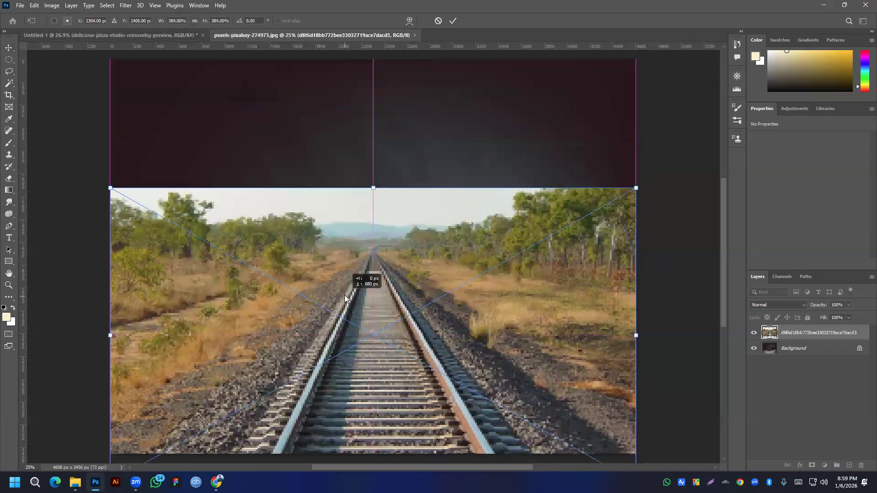
Step: Unlock the camera photo's background layer and move the railway layer beneath it
{"action": "left_click", "coordinate": [803, 337]}
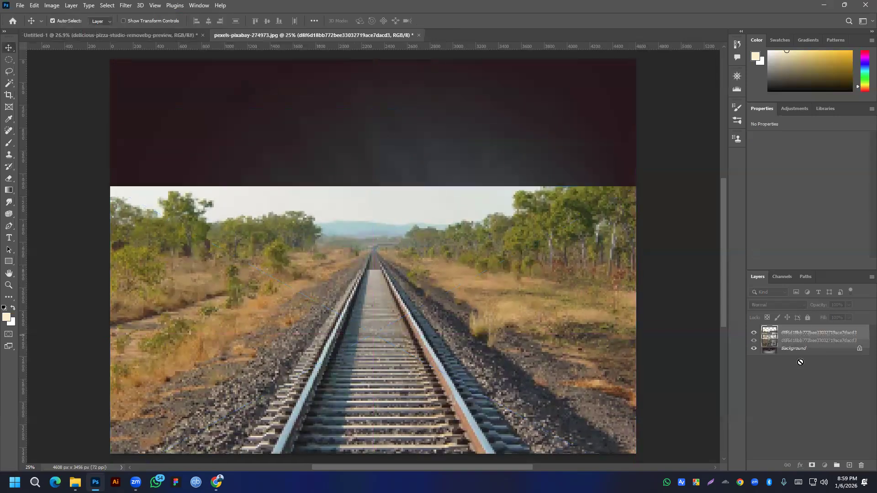
{"action": "left_click", "coordinate": [860, 349]}
{"action": "left_click_drag", "start_coordinate": [831, 339], "coordinate": [826, 359]}
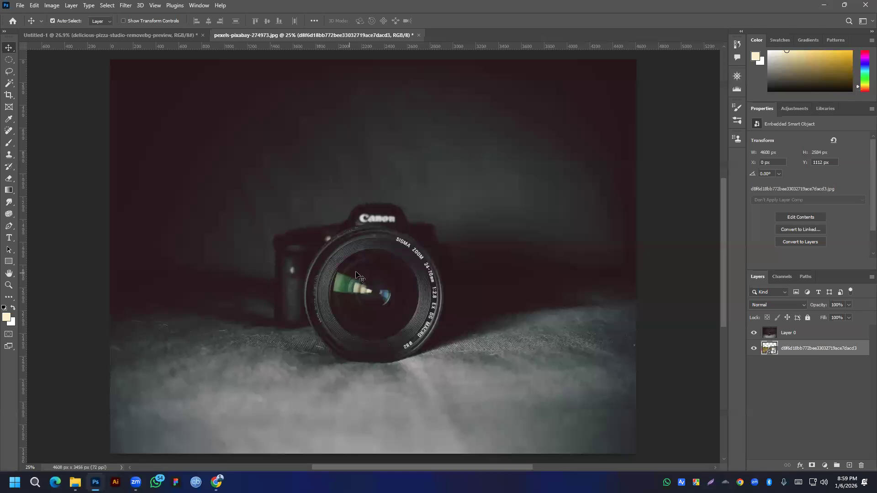
Step: Duplicate the railway photo layer below the camera photo
{"action": "right_click", "coordinate": [800, 345]}
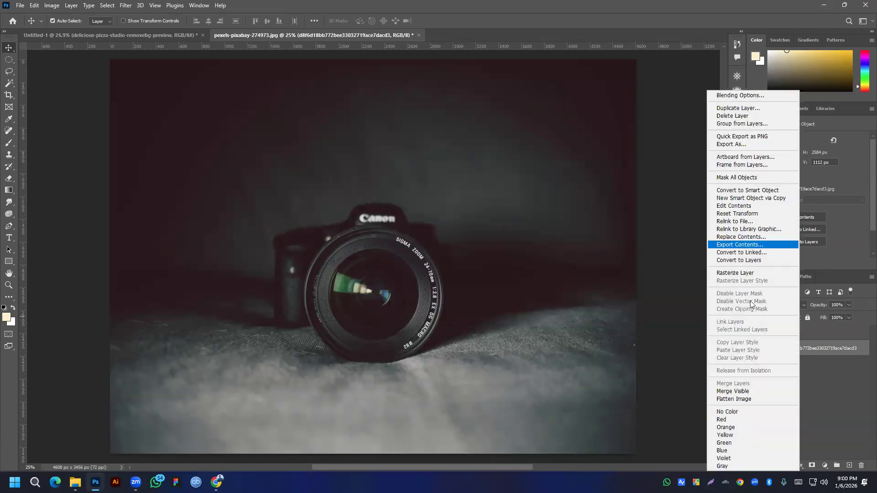
{"action": "left_click", "coordinate": [820, 358]}
{"action": "left_click_drag", "start_coordinate": [819, 354], "coordinate": [849, 465]}
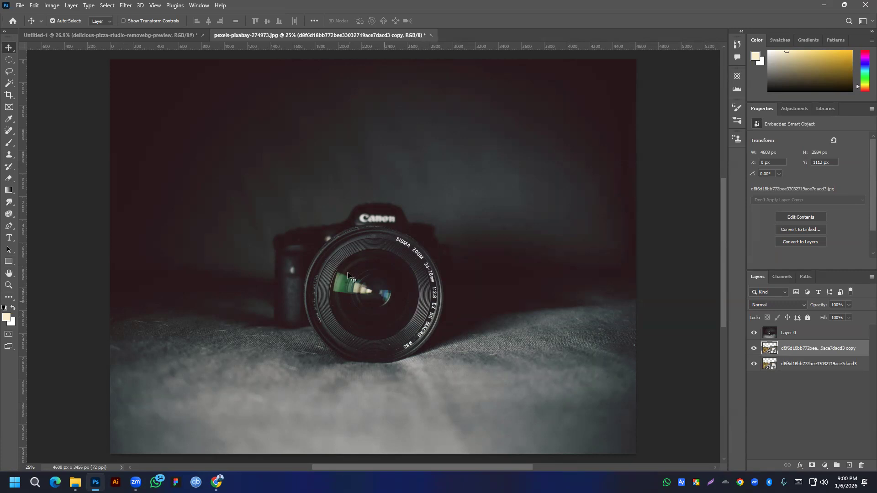
Step: Draw a 960 px circle with the Ellipse tool above the camera layer and move it over the lens glass
{"action": "left_click", "coordinate": [814, 337]}
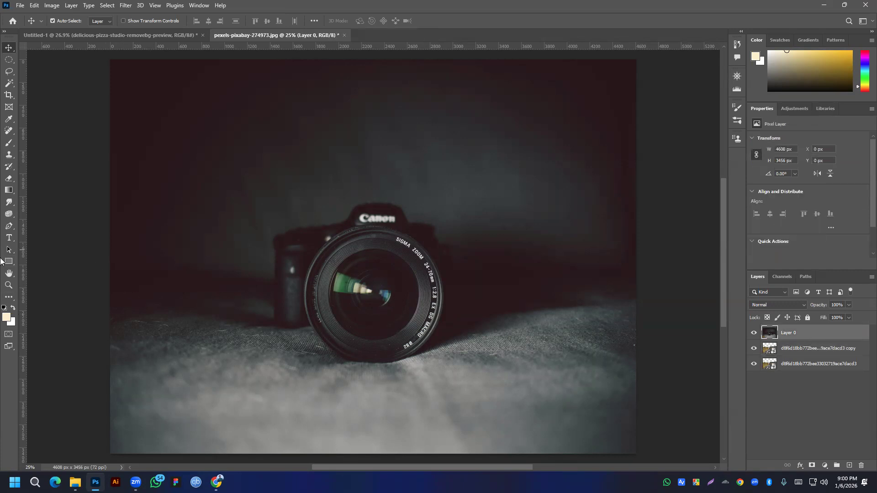
{"action": "right_click", "coordinate": [9, 261]}
{"action": "left_click", "coordinate": [43, 269]}
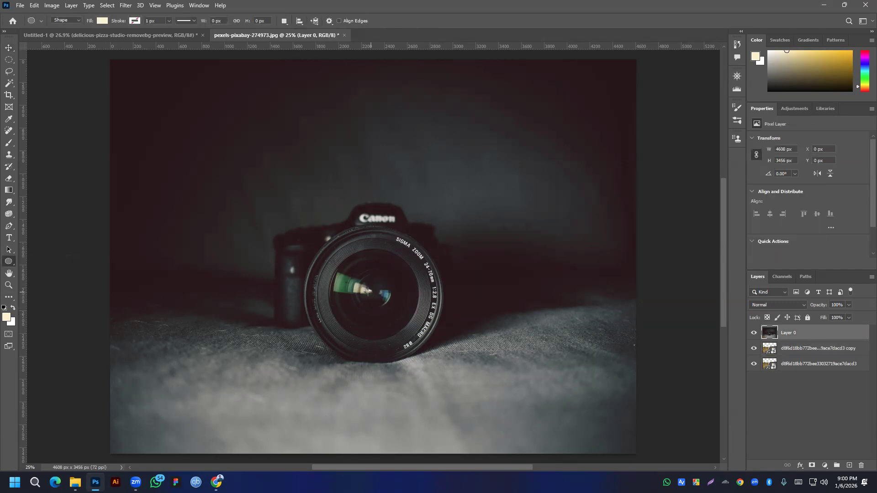
{"action": "left_click_drag", "start_coordinate": [371, 294], "coordinate": [481, 402]}
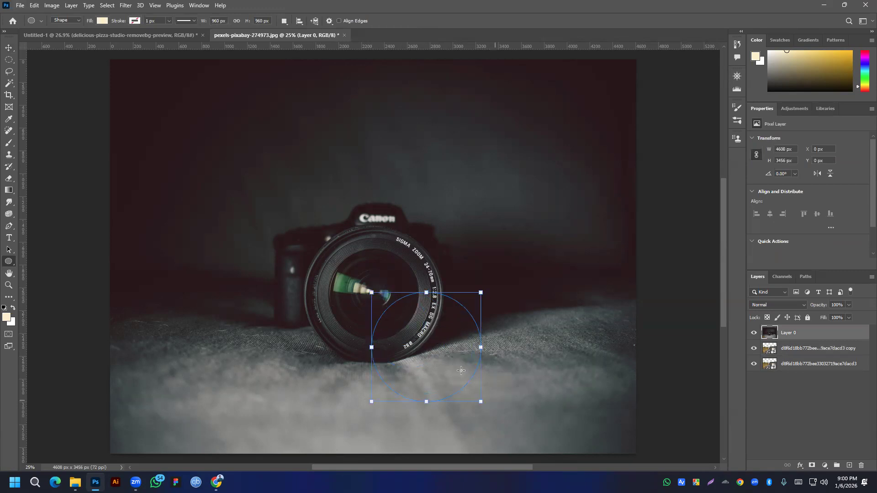
{"action": "left_click", "coordinate": [10, 47]}
{"action": "left_click_drag", "start_coordinate": [442, 351], "coordinate": [392, 300]}
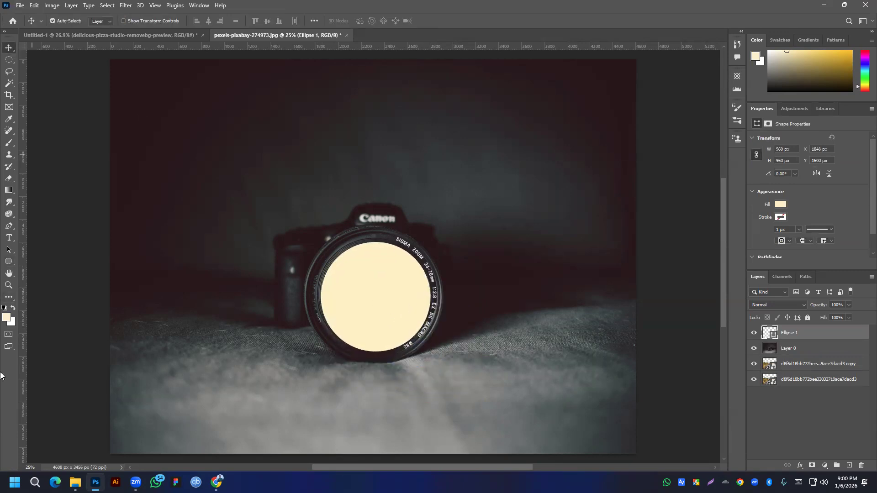
{"action": "left_click", "coordinate": [8, 261]}
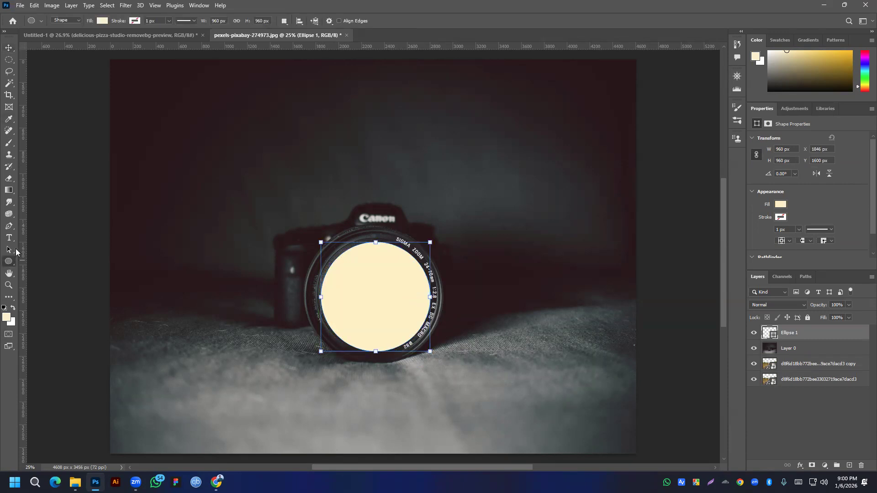
Step: Remove the circle's fill and give it a 1 px cream stroke so the lens shows through
{"action": "left_click", "coordinate": [101, 21]}
{"action": "left_click", "coordinate": [48, 39]}
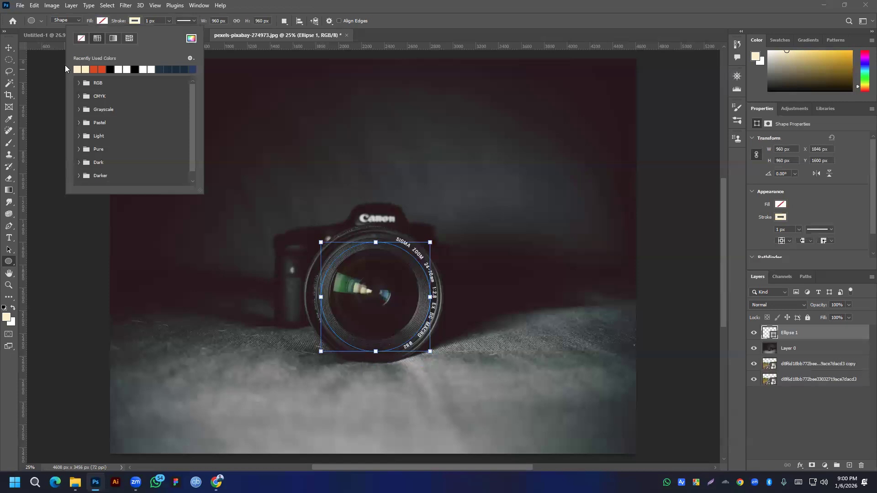
{"action": "left_click", "coordinate": [9, 48]}
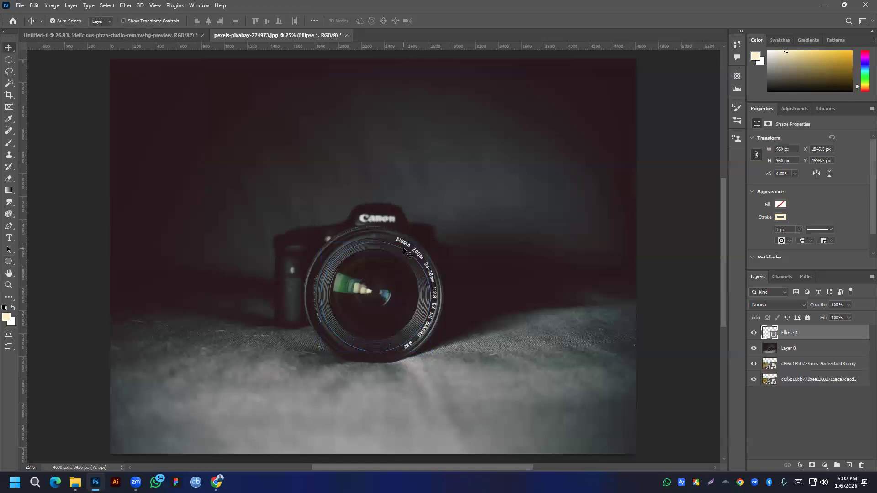
Step: Scale the circle down to 83.33% and position it over the lens glass
{"action": "key", "text": "ctrl"}
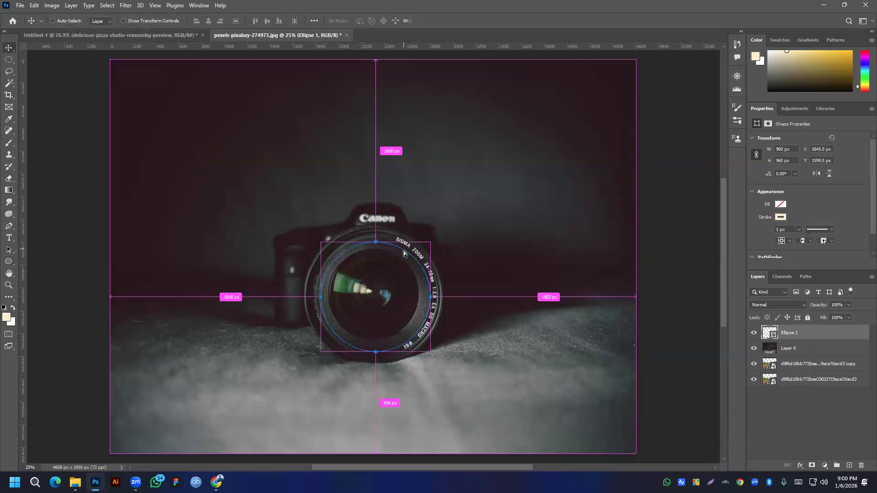
{"action": "key", "text": "ctrl+t"}
{"action": "left_click_drag", "start_coordinate": [430, 241], "coordinate": [423, 249]}
{"action": "left_click_drag", "start_coordinate": [425, 347], "coordinate": [421, 344]}
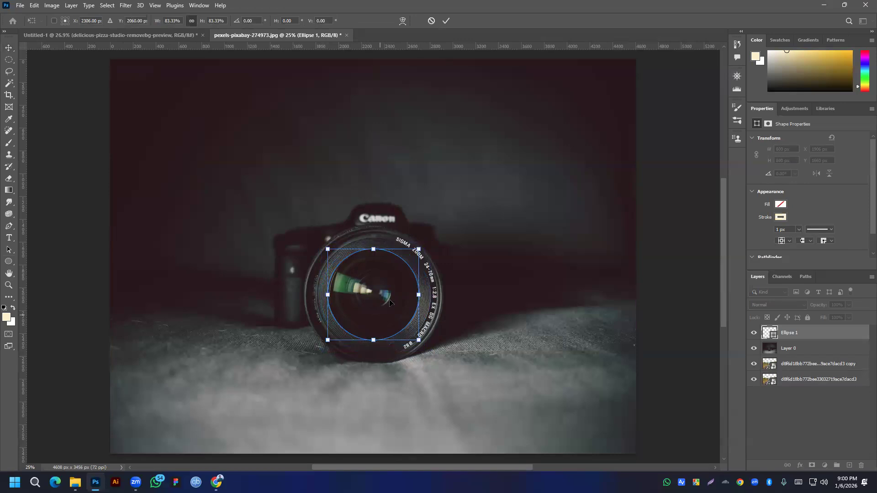
{"action": "left_click", "coordinate": [446, 21]}
Step: Fine-tune the circle to about 789 px so its edge follows the rim of the lens glass
{"action": "scroll", "coordinate": [342, 296], "scroll_direction": "up", "scroll_amount": 4}
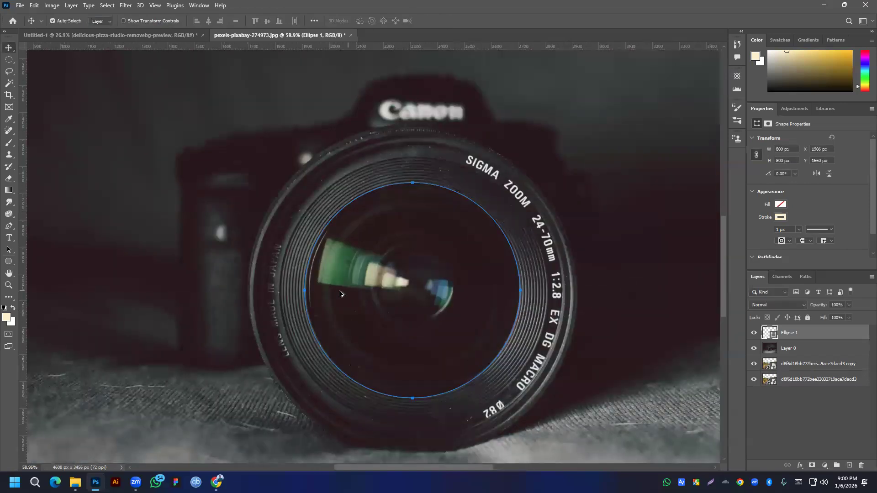
{"action": "scroll", "coordinate": [341, 293], "scroll_direction": "up", "scroll_amount": 1}
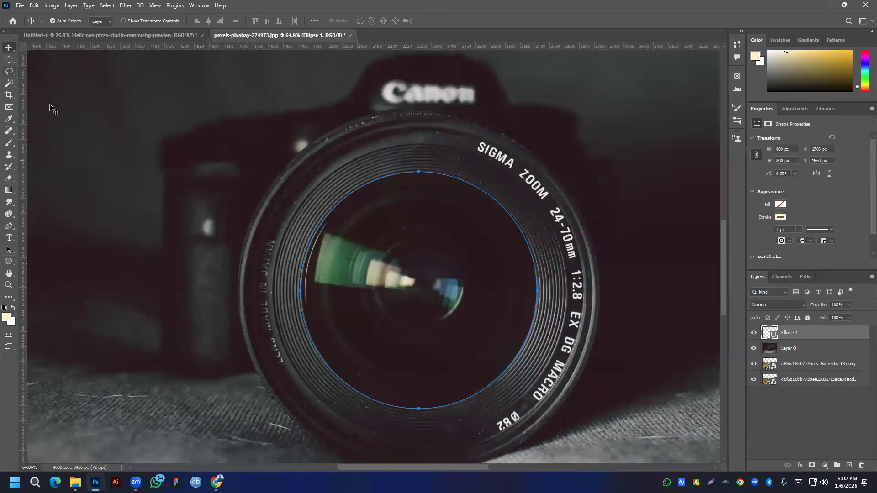
{"action": "key", "text": "ctrl"}
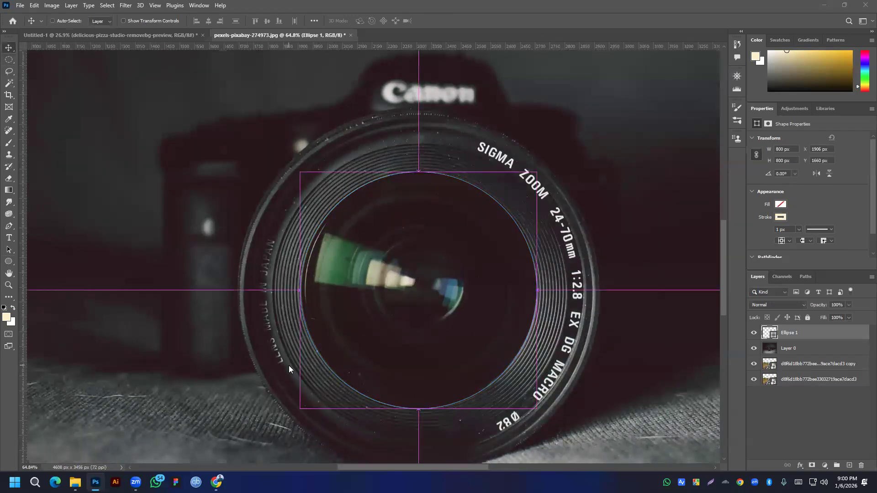
{"action": "key", "text": "ctrl+t"}
{"action": "left_click", "coordinate": [431, 185]}
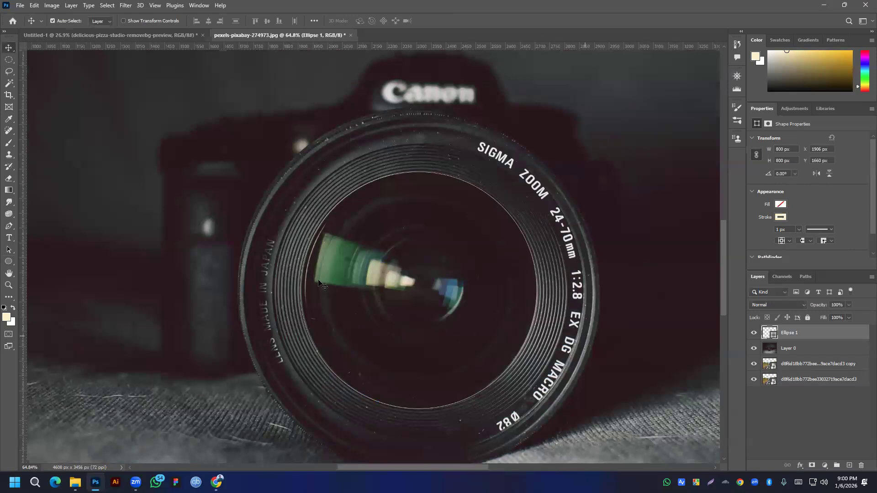
{"action": "left_click", "coordinate": [439, 174]}
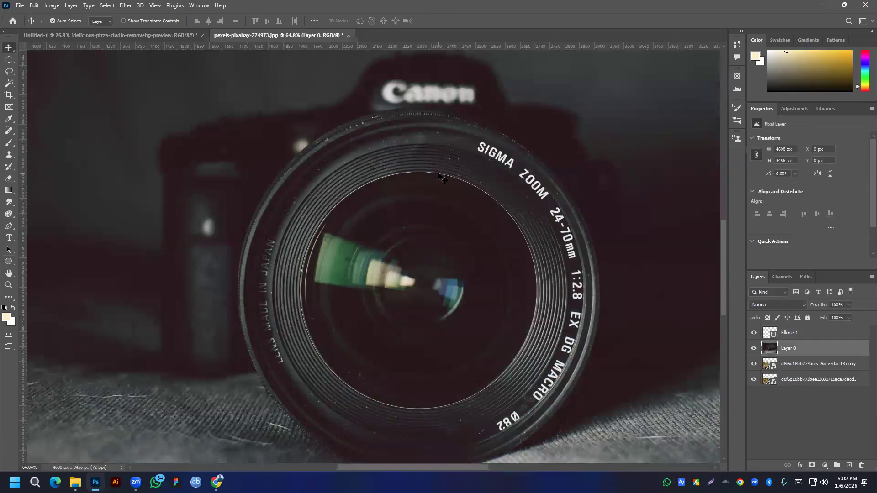
{"action": "left_click", "coordinate": [8, 262]}
{"action": "left_click", "coordinate": [829, 335]}
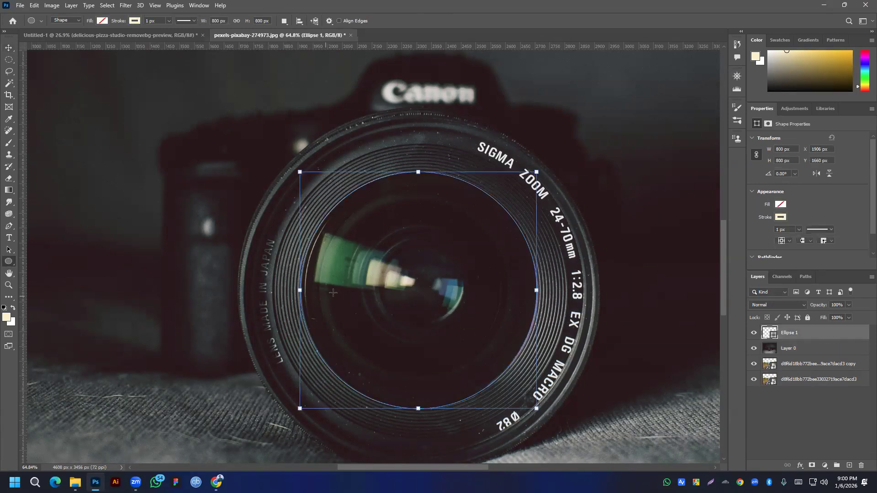
{"action": "left_click_drag", "start_coordinate": [301, 290], "coordinate": [304, 291]}
Step: Move the railway photo copy above the circle layer and clip it to the circle
{"action": "scroll", "coordinate": [504, 283], "scroll_direction": "down", "scroll_amount": 5}
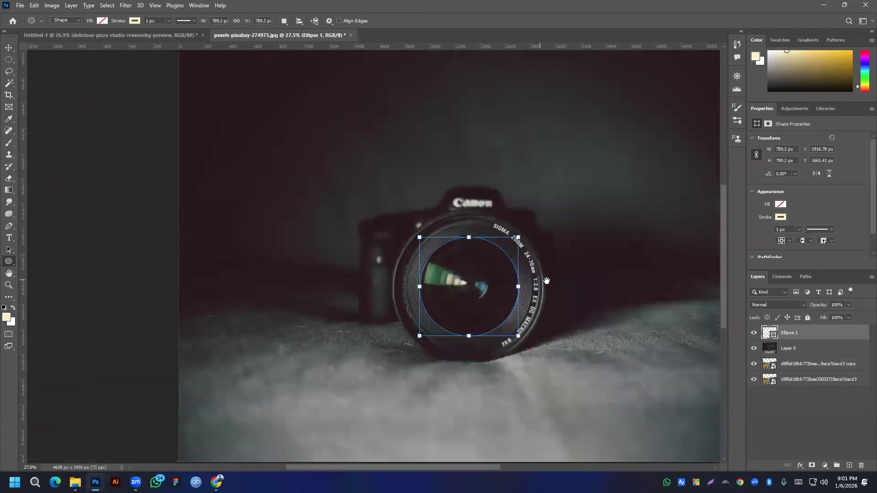
{"action": "left_click_drag", "start_coordinate": [547, 280], "coordinate": [464, 253]}
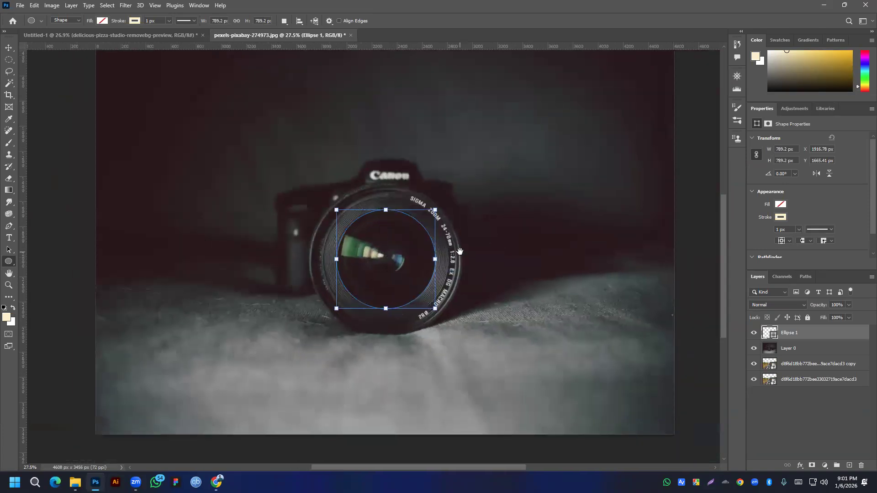
{"action": "left_click_drag", "start_coordinate": [807, 364], "coordinate": [803, 330]}
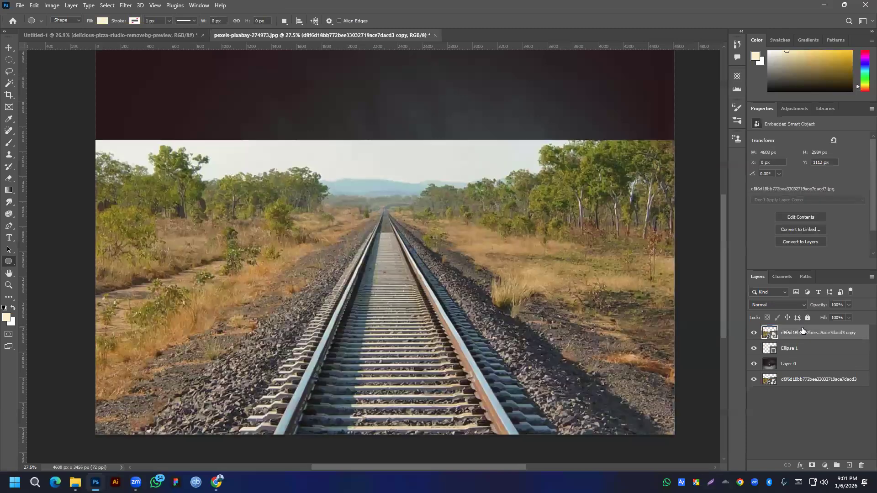
{"action": "right_click", "coordinate": [806, 333]}
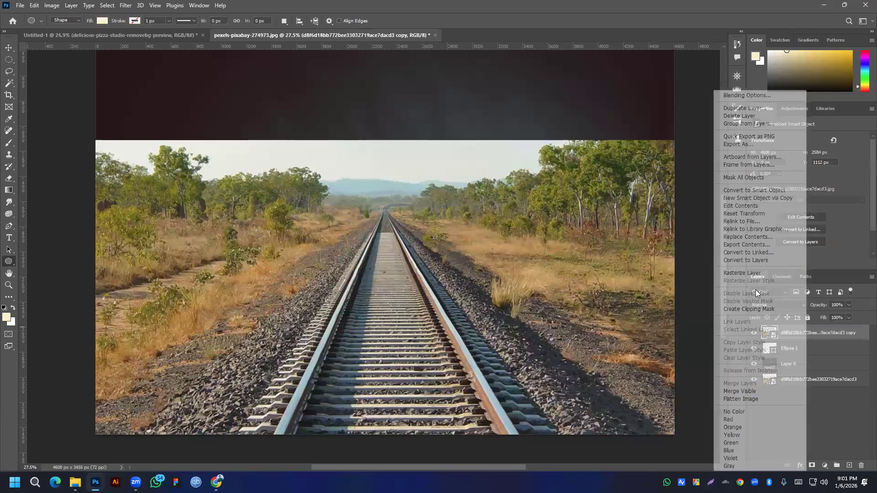
{"action": "left_click", "coordinate": [752, 310]}
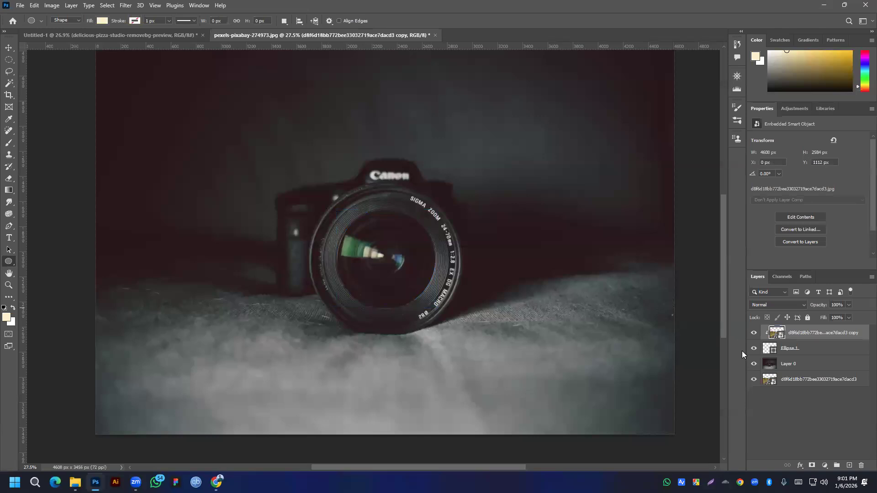
Step: Fill the circle with cream and remove its stroke so the clipped railway photo shows inside the lens
{"action": "left_click", "coordinate": [828, 350]}
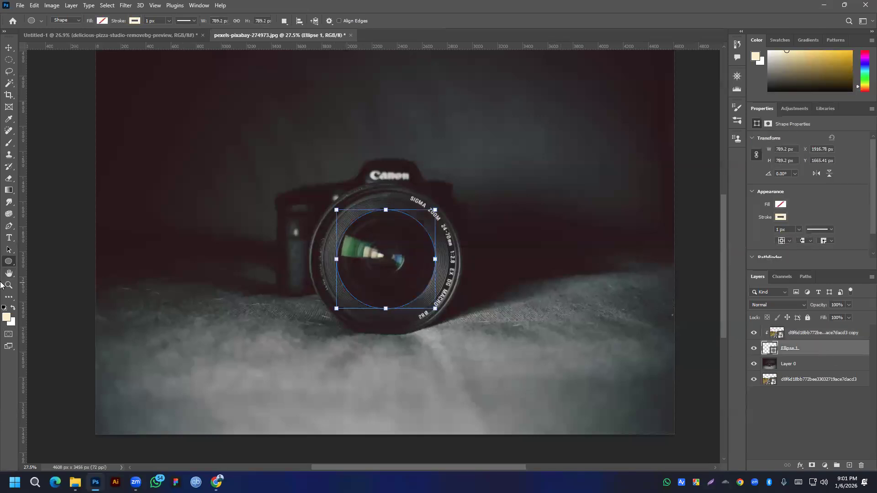
{"action": "left_click", "coordinate": [102, 21]}
{"action": "left_click", "coordinate": [46, 68]}
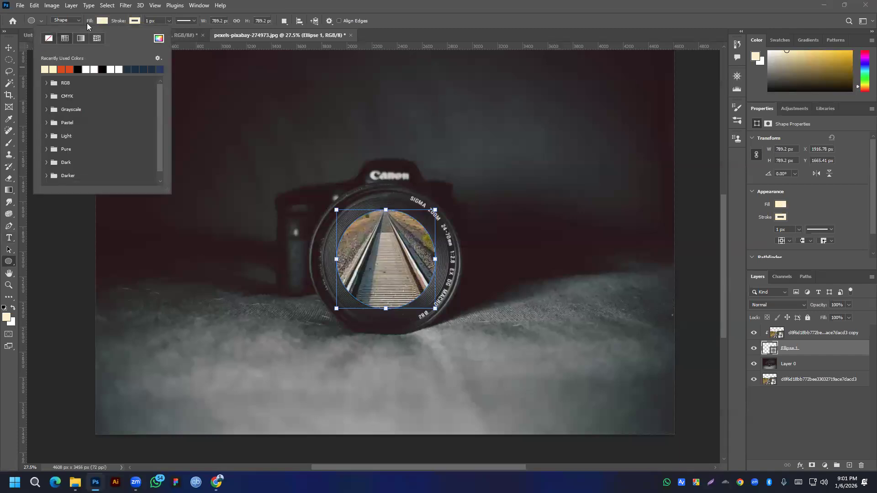
{"action": "left_click", "coordinate": [81, 39]}
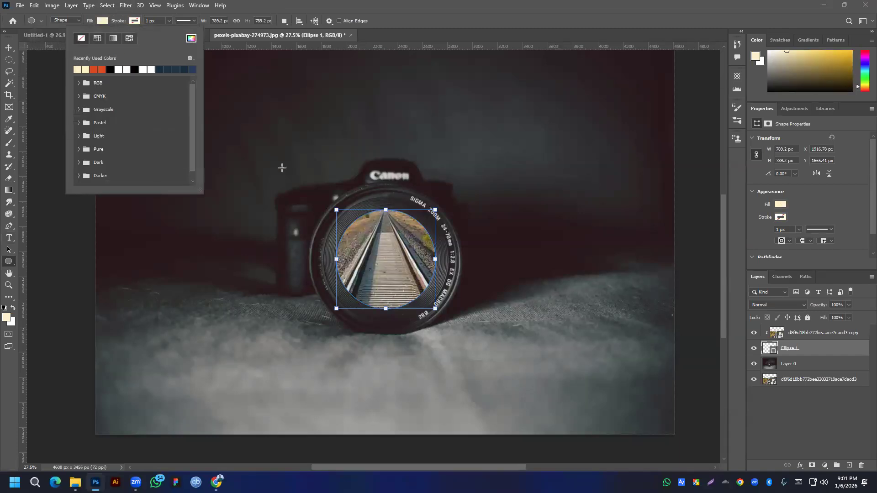
Step: Toggle the visibility of the camera photo and the bottom railway layer to check how the layers stack
{"action": "left_click", "coordinate": [754, 380]}
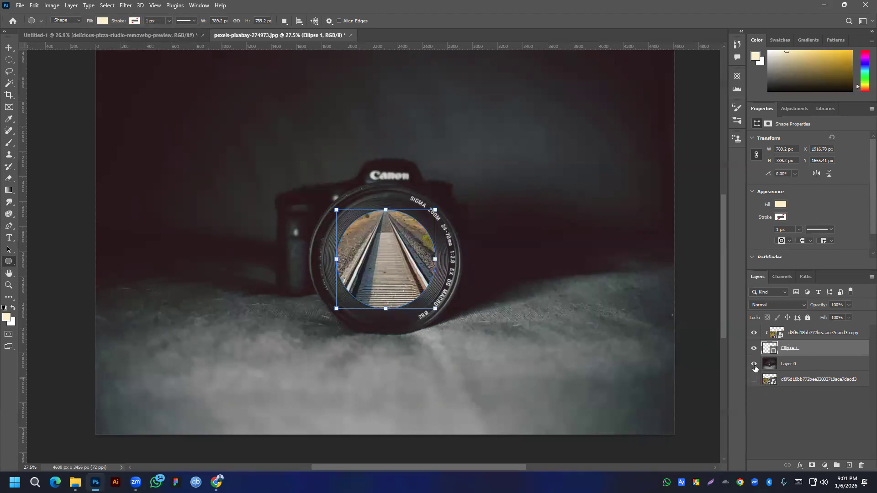
{"action": "left_click", "coordinate": [755, 364]}
{"action": "left_click", "coordinate": [755, 380]}
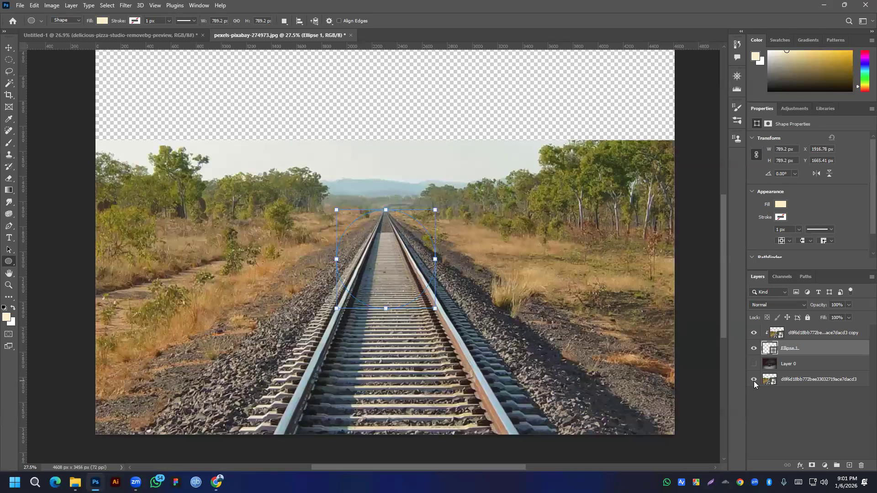
{"action": "left_click", "coordinate": [754, 382]}
{"action": "left_click", "coordinate": [754, 382]}
{"action": "left_click", "coordinate": [754, 380]}
{"action": "left_click", "coordinate": [753, 365]}
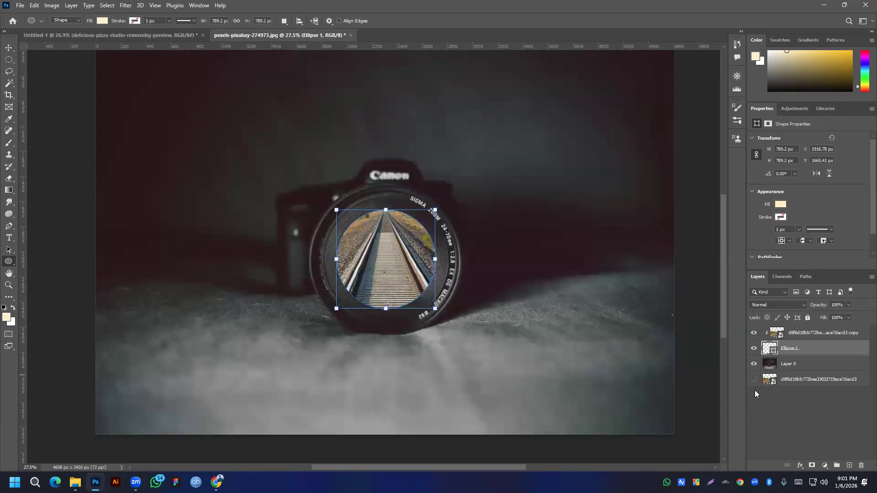
{"action": "left_click", "coordinate": [754, 381]}
Step: Add a new empty layer directly above the camera photo layer
{"action": "left_click", "coordinate": [811, 365]}
{"action": "left_click", "coordinate": [850, 467]}
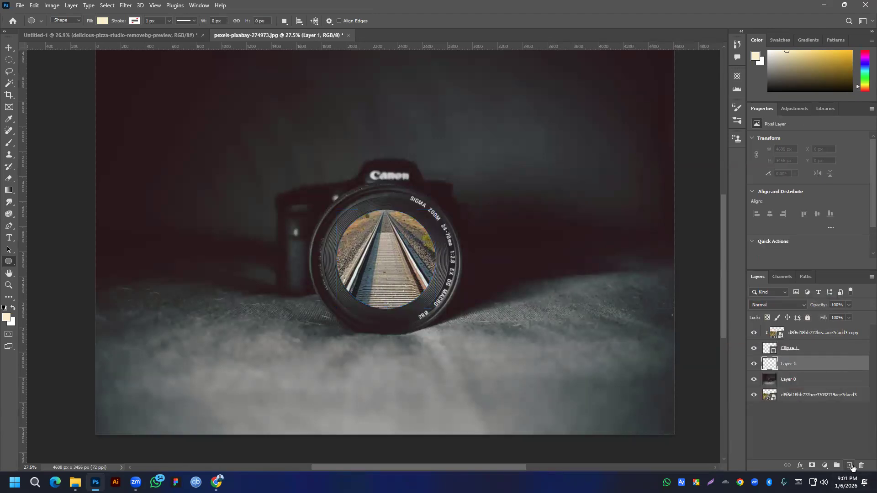
Step: Try to copy the bottom railway photo's area from a selection of its outline, and clear the selection
{"action": "left_click", "coordinate": [808, 396], "text": "ctrl"}
{"action": "left_click", "coordinate": [768, 398], "text": "ctrl"}
{"action": "key", "text": "ctrl+c"}
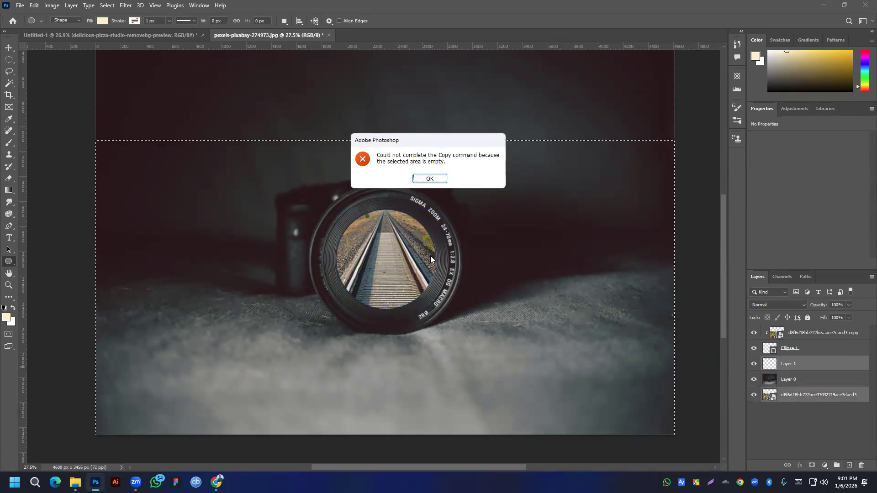
{"action": "left_click", "coordinate": [429, 178]}
{"action": "left_click", "coordinate": [768, 397]}
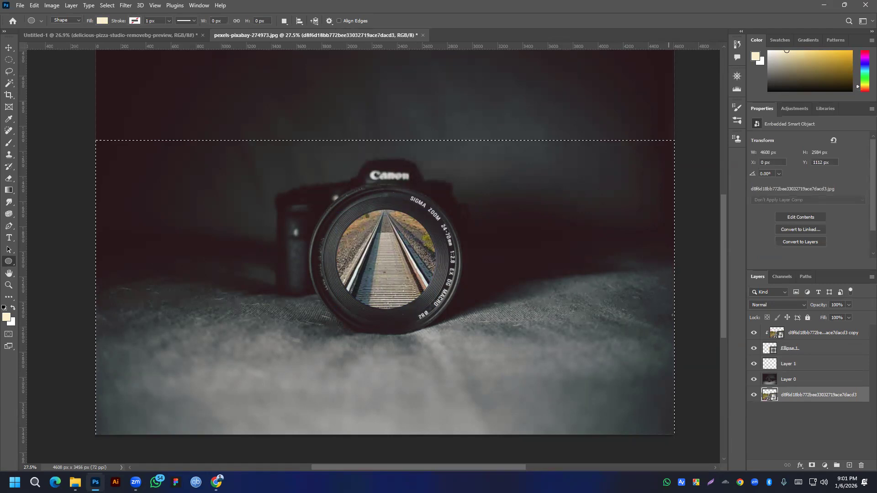
{"action": "key", "text": "ctrl+d"}
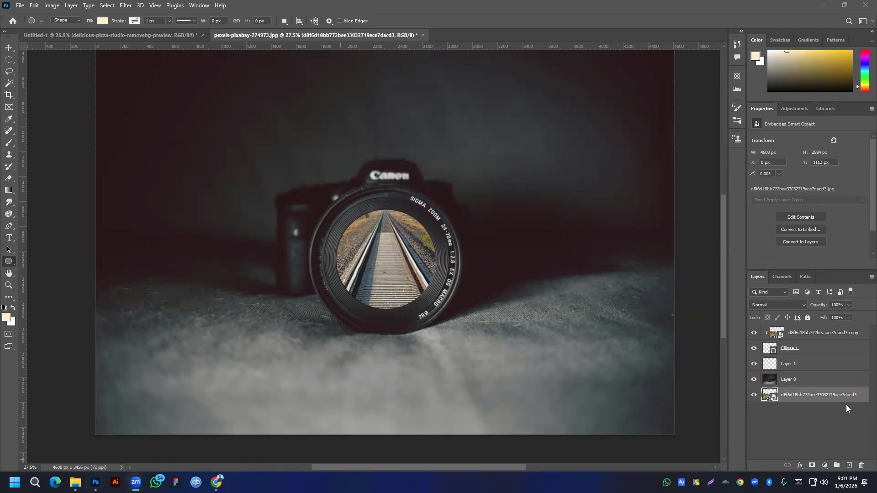
{"action": "left_click", "coordinate": [772, 365], "text": "ctrl"}
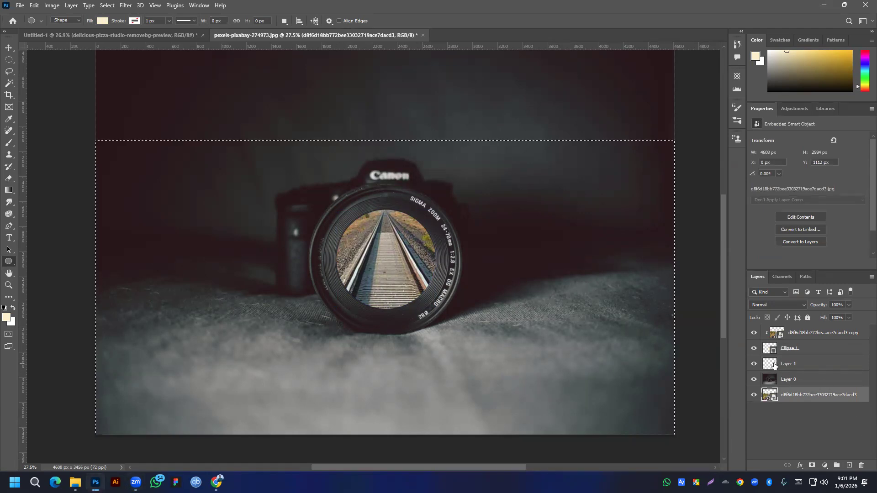
{"action": "left_click", "coordinate": [775, 366]}
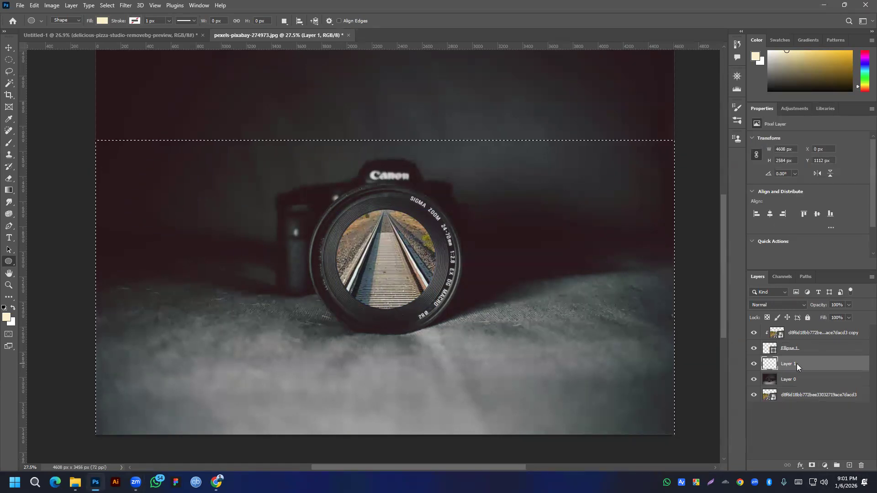
{"action": "right_click", "coordinate": [797, 364]}
{"action": "left_click", "coordinate": [824, 471]}
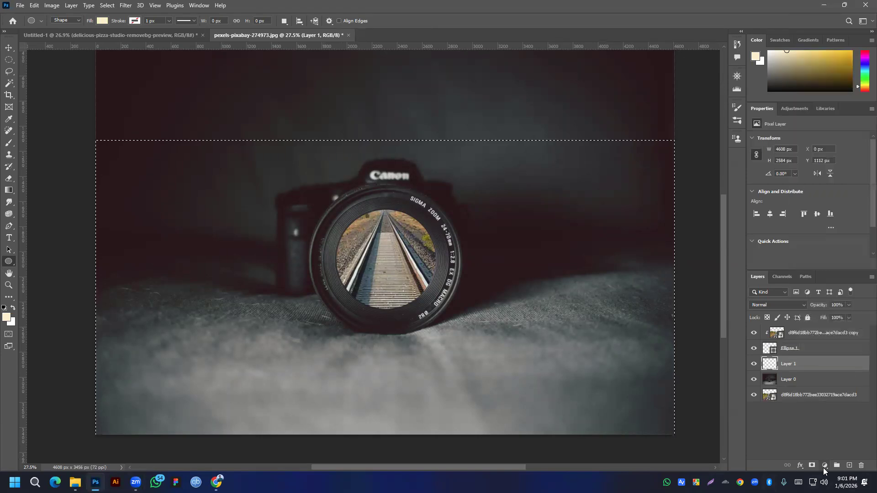
{"action": "left_click", "coordinate": [825, 467]}
{"action": "left_click", "coordinate": [812, 308]}
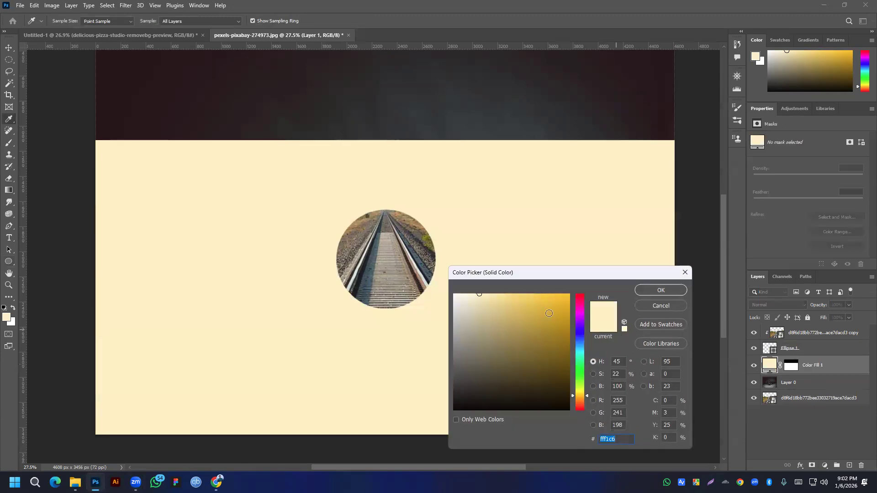
{"action": "left_click", "coordinate": [660, 306]}
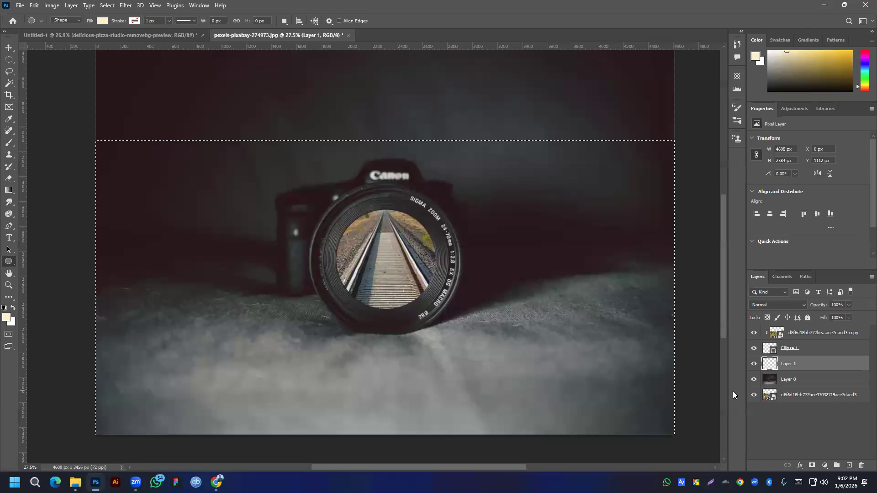
{"action": "key", "text": "ctrl+d"}
Step: Add a solid colour fill layer in cream (fff1c6) above the camera photo, covering the whole canvas
{"action": "left_click", "coordinate": [826, 466]}
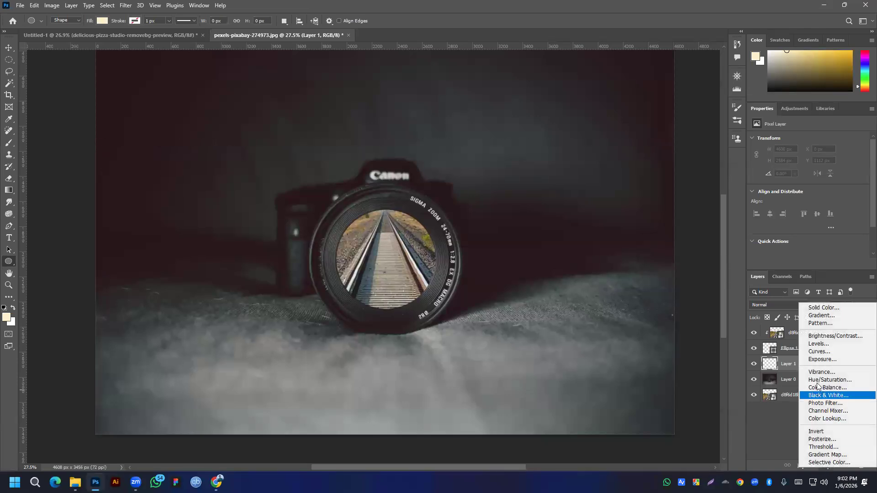
{"action": "left_click", "coordinate": [815, 309]}
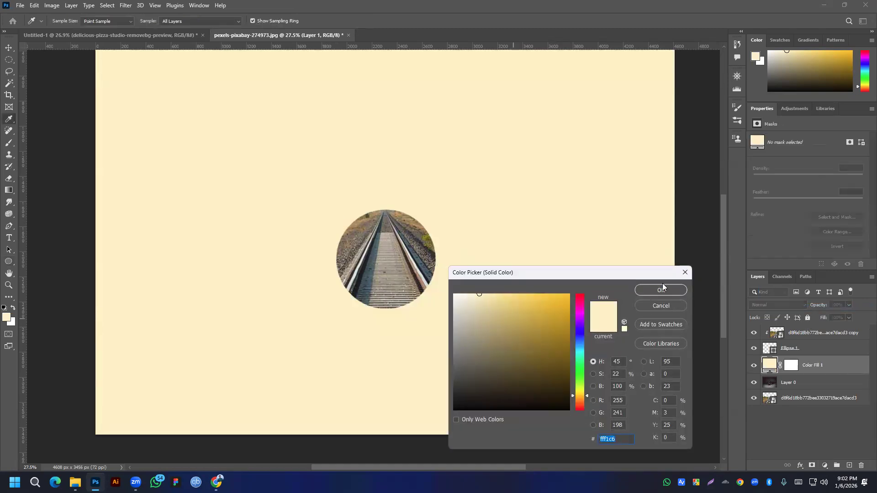
{"action": "left_click", "coordinate": [660, 290]}
{"action": "key", "text": "u"}
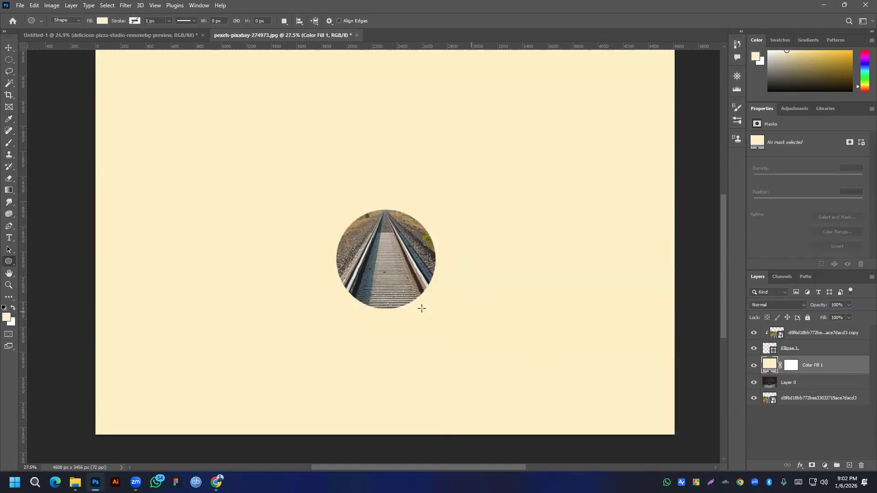
Step: Change the solid colour fill layer's colour to white (ffffff)
{"action": "double_click", "coordinate": [770, 366]}
{"action": "left_click", "coordinate": [462, 299]}
{"action": "left_click_drag", "start_coordinate": [463, 299], "coordinate": [439, 286]}
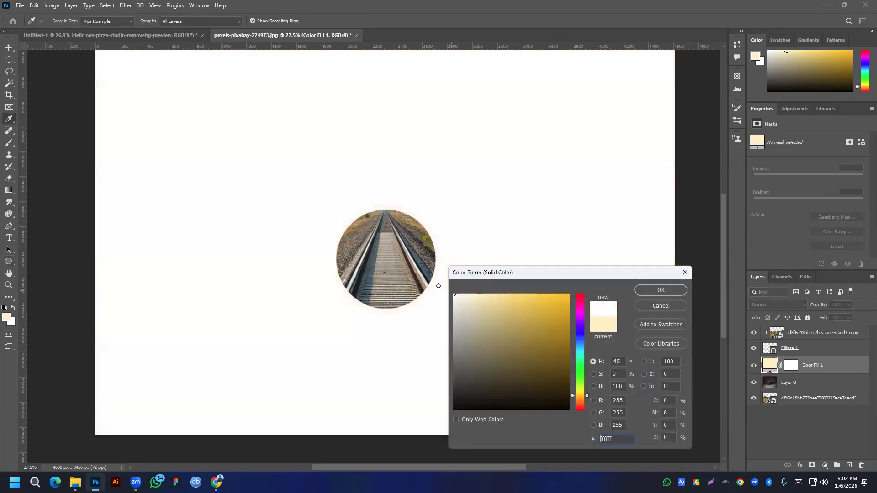
{"action": "left_click", "coordinate": [671, 292]}
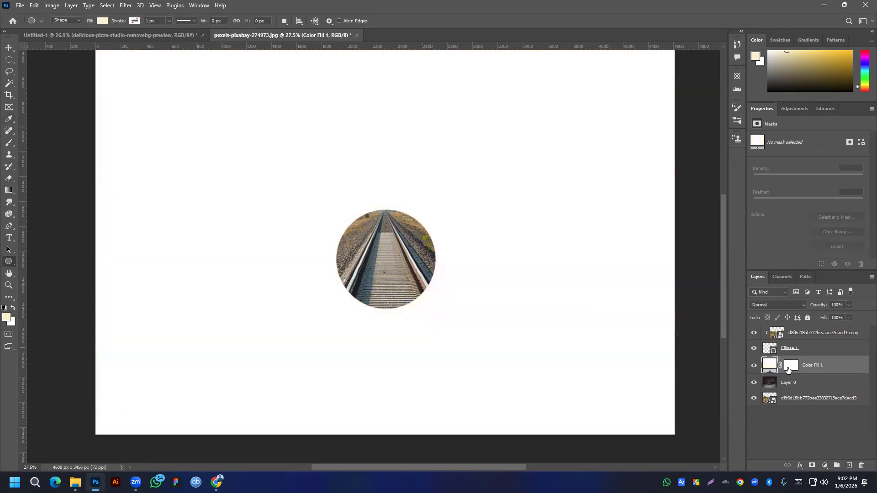
Step: Paste the copied railway photo into the solid colour fill layer's mask, shift it down to the canvas's lower edge, and return to the composite
{"action": "left_click", "coordinate": [788, 370]}
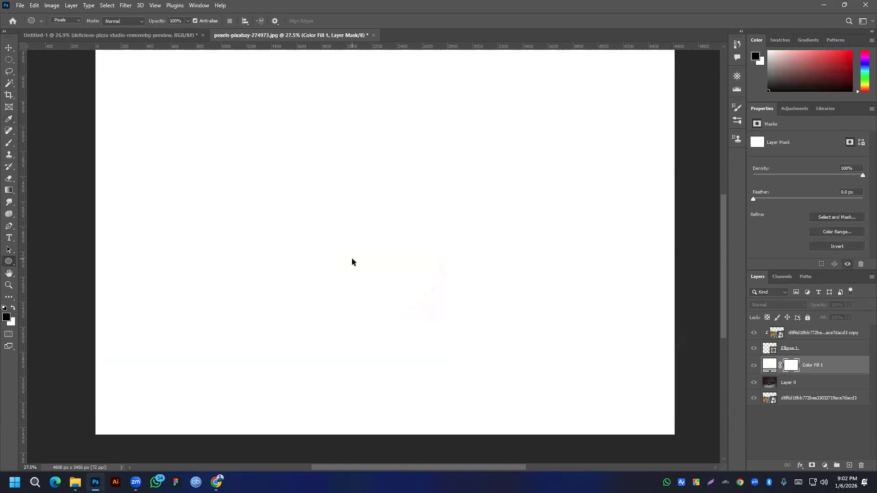
{"action": "key", "text": "ctrl+v"}
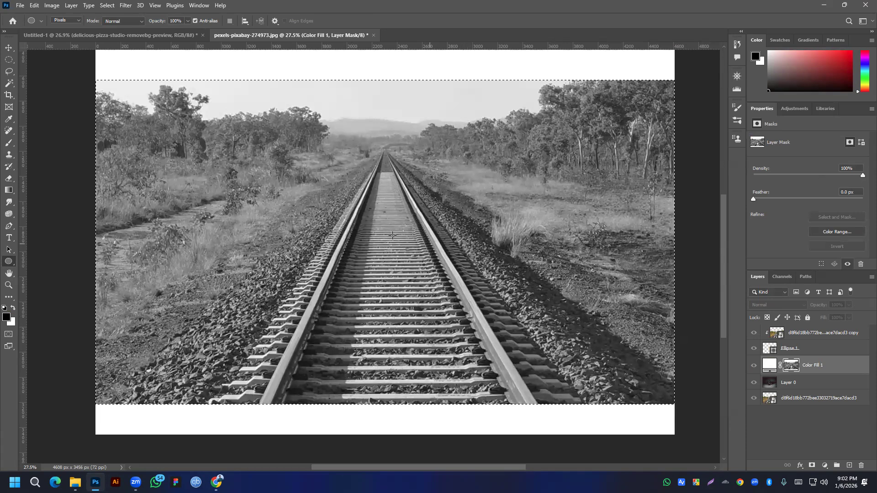
{"action": "key", "text": "ctrl+d"}
{"action": "left_click", "coordinate": [7, 48]}
{"action": "left_click_drag", "start_coordinate": [455, 232], "coordinate": [453, 325]}
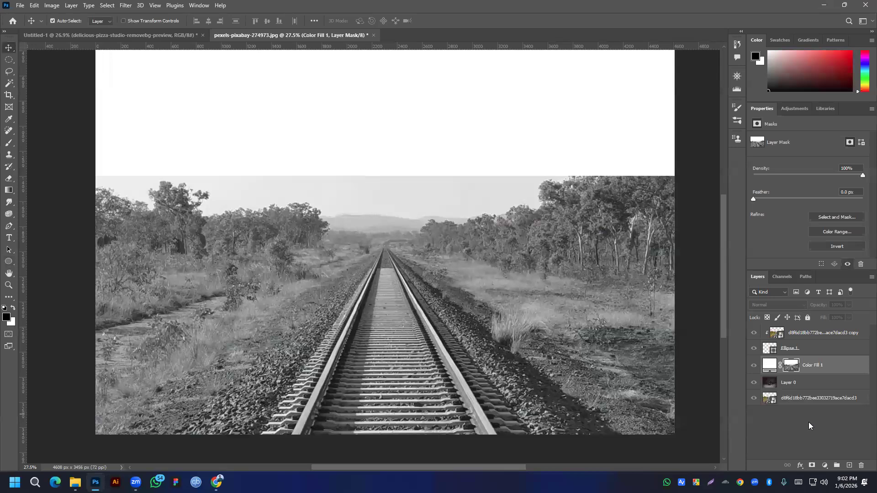
{"action": "left_click", "coordinate": [772, 369]}
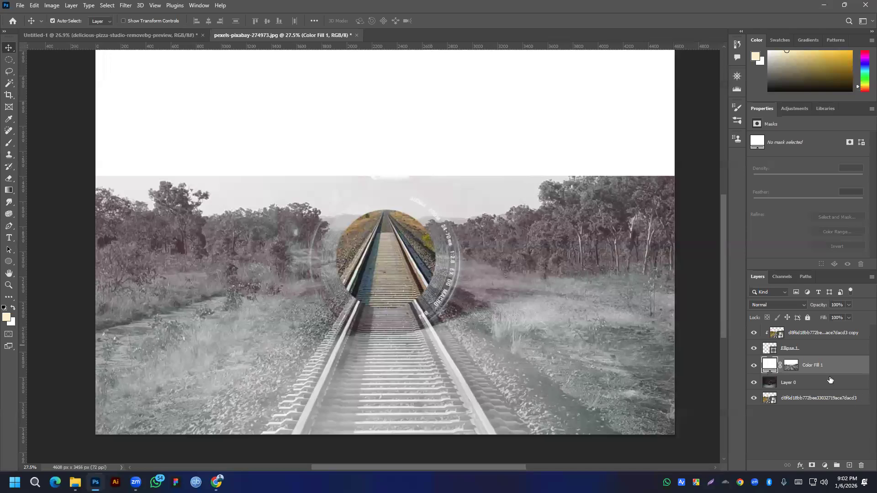
Step: Undo the mask edits and the colour fill layer, and delete the empty layer above the camera photo
{"action": "key", "text": "ctrl+z"}
{"action": "key", "text": "ctrl+z"}
{"action": "key", "text": "ctrl+z"}
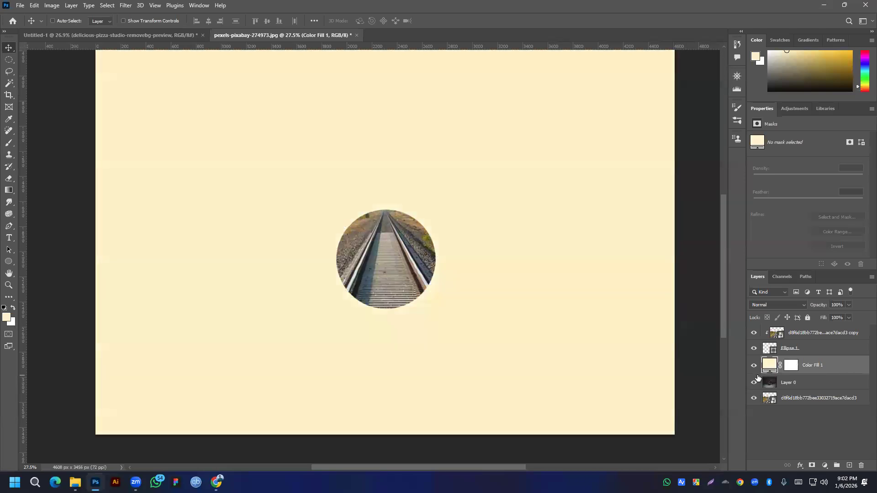
{"action": "key", "text": "ctrl+z"}
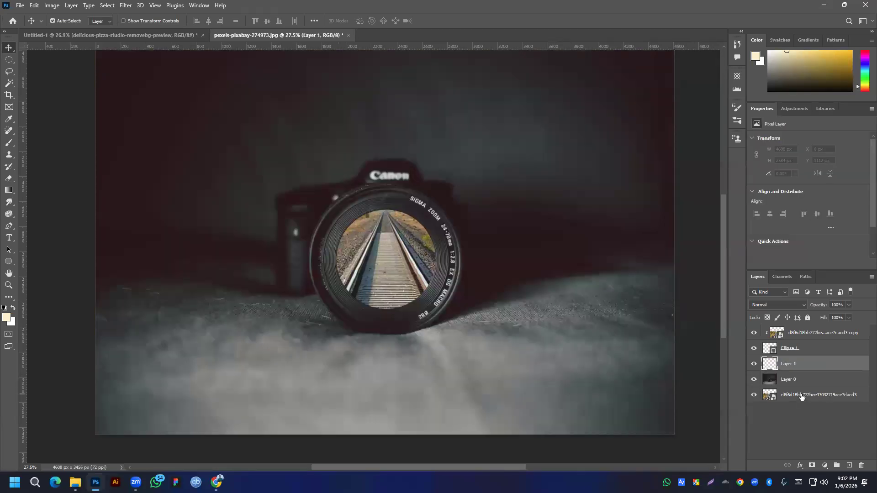
{"action": "left_click", "coordinate": [862, 465]}
Step: Duplicate the bottom railway photo directly above the camera photo and add a white layer mask to the copy
{"action": "left_click_drag", "start_coordinate": [798, 382], "coordinate": [794, 361]}
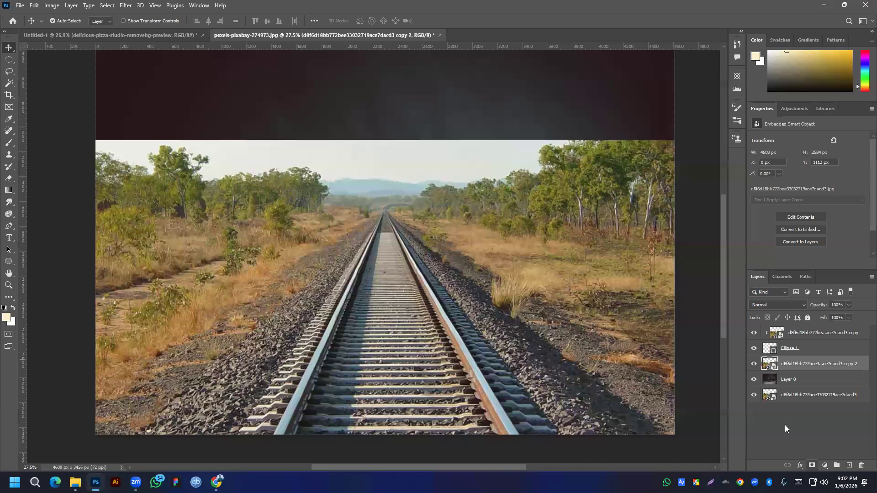
{"action": "left_click", "coordinate": [793, 367], "text": "ctrl"}
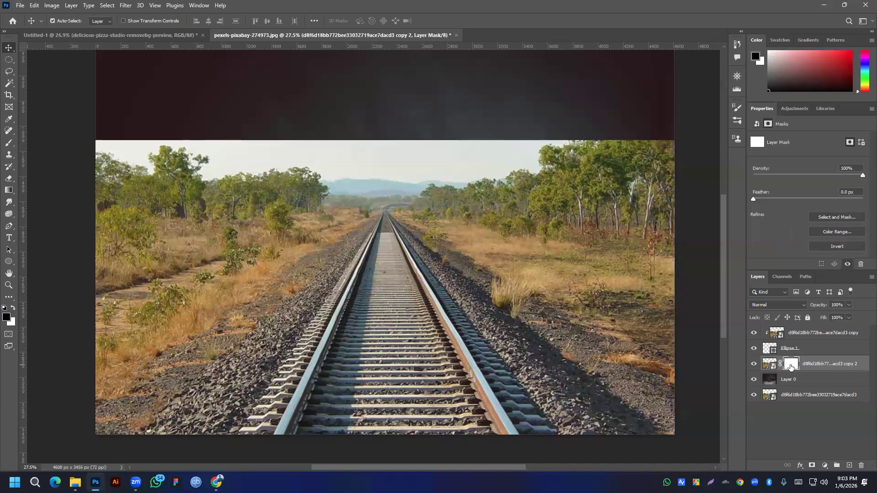
Step: Invert the railway copy's layer mask to black and return to the composite with the layer's image selected
{"action": "left_click", "coordinate": [792, 364], "text": "alt"}
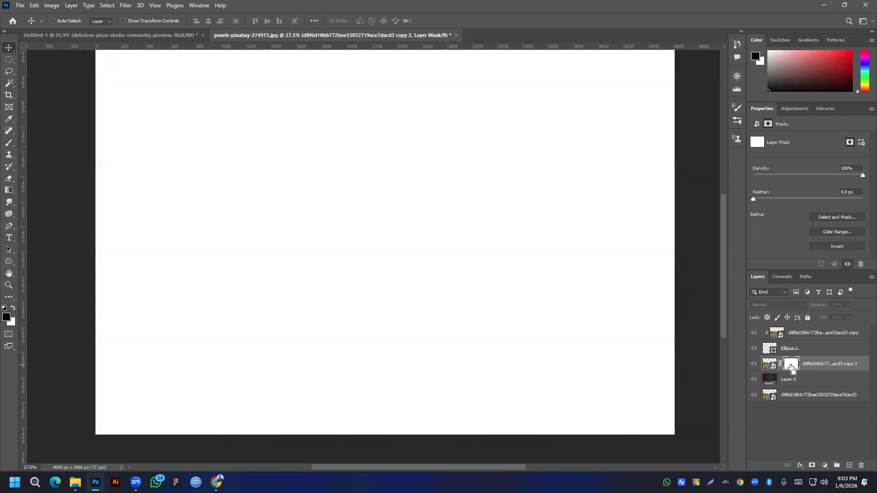
{"action": "key", "text": "ctrl+i"}
{"action": "left_click", "coordinate": [767, 365]}
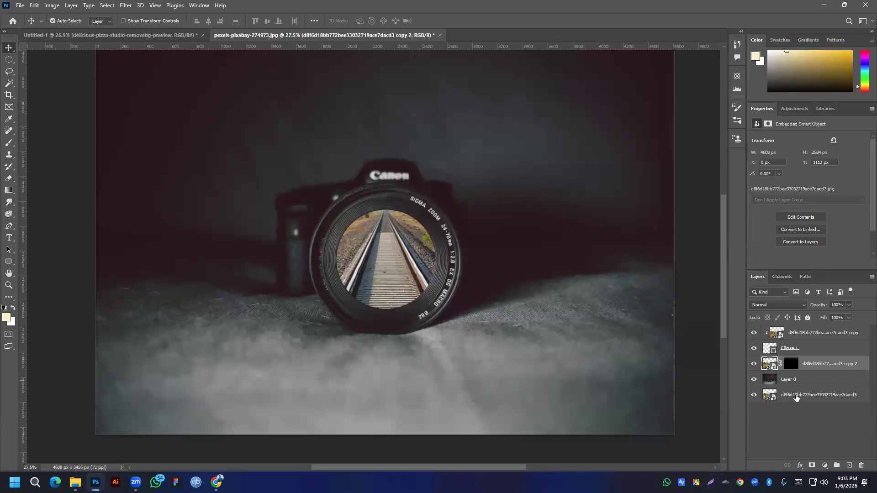
Step: Set the Brush to black with 100% opacity and 100% flow, and try painting on the railway copy's mask below the lens
{"action": "left_click", "coordinate": [4, 308]}
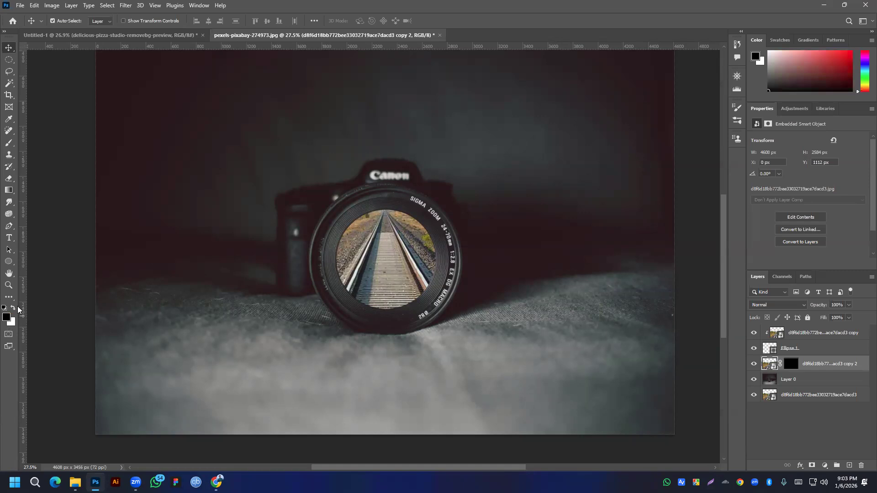
{"action": "left_click", "coordinate": [793, 365]}
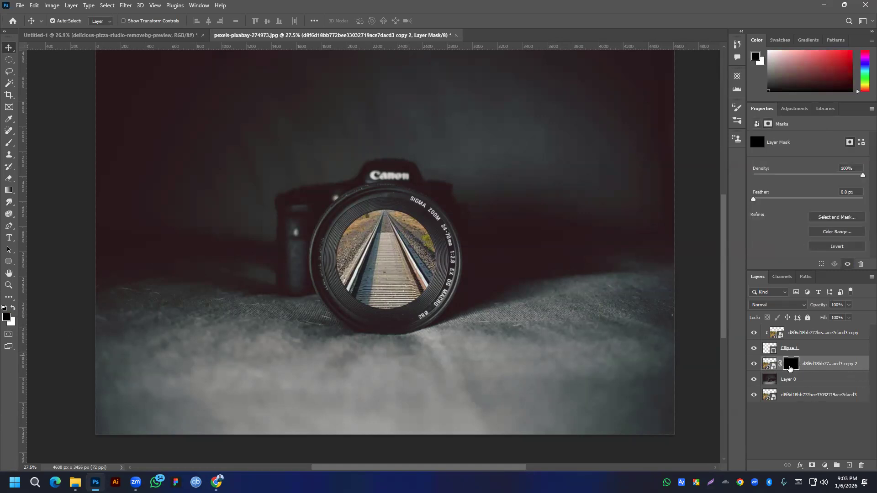
{"action": "left_click", "coordinate": [8, 143]}
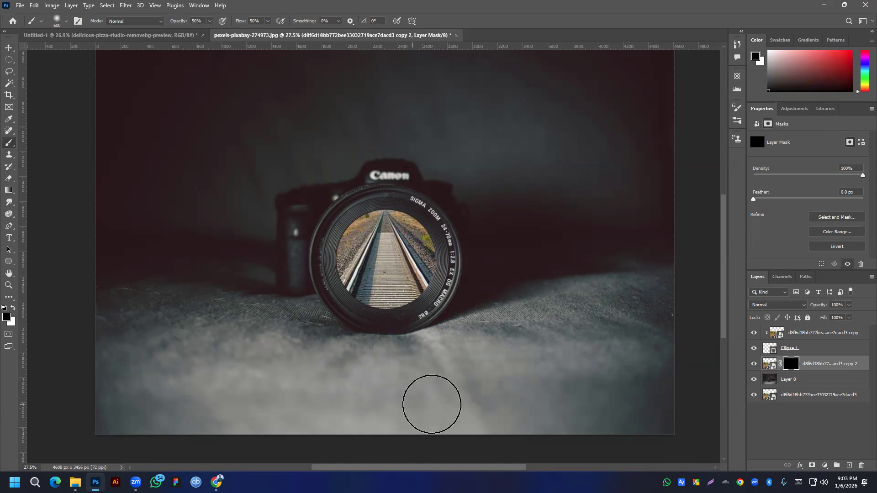
{"action": "key", "text": "0"}
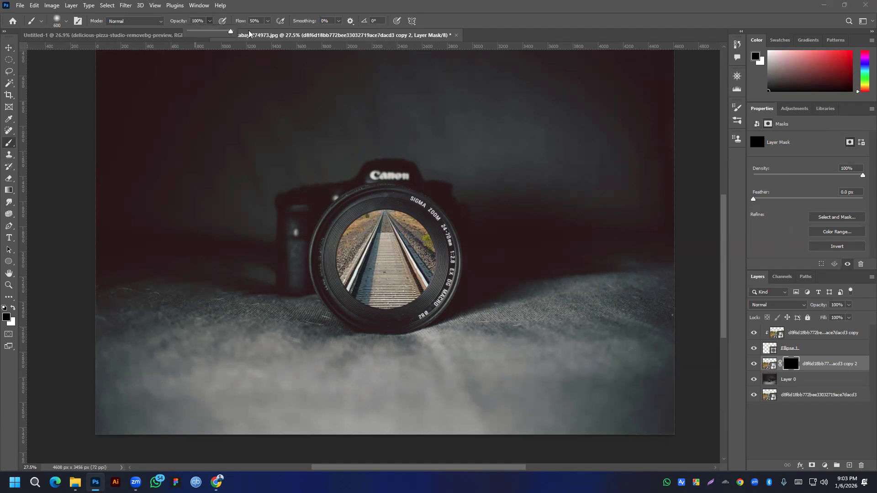
{"action": "left_click", "coordinate": [268, 21]}
{"action": "left_click_drag", "start_coordinate": [266, 31], "coordinate": [329, 43]}
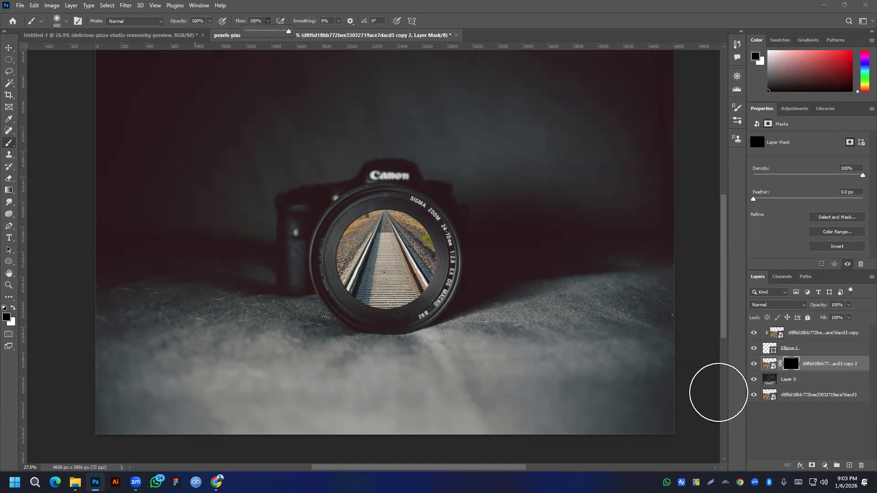
{"action": "left_click", "coordinate": [463, 370]}
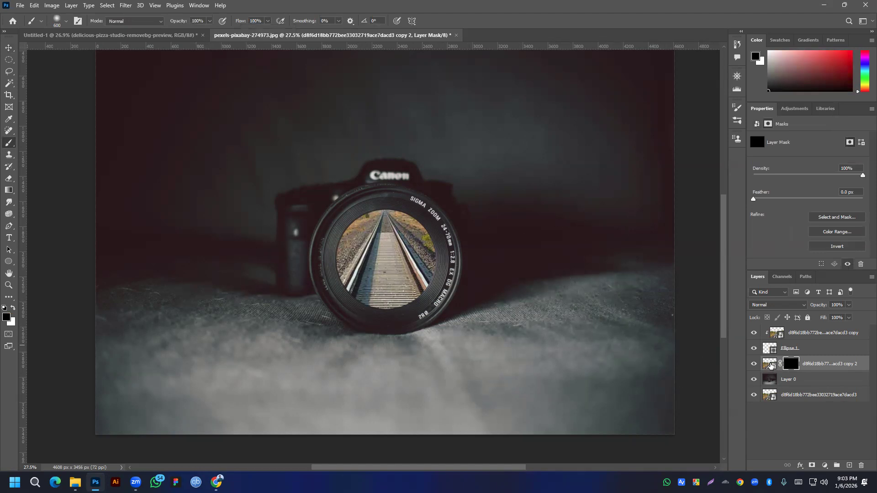
Step: Rasterize the masked railway copy so its image can be painted on, and swap the foreground colour back to black
{"action": "left_click", "coordinate": [770, 364]}
{"action": "left_click", "coordinate": [550, 344]}
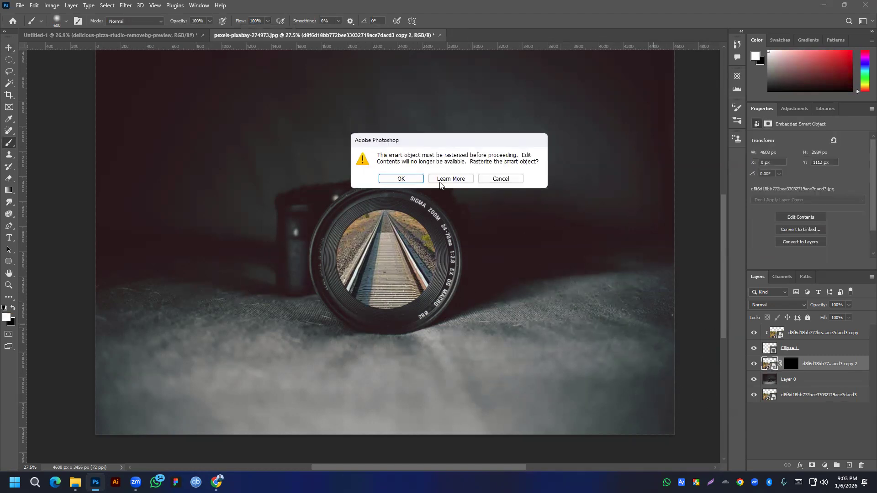
{"action": "left_click", "coordinate": [404, 178]}
{"action": "left_click", "coordinate": [13, 309]}
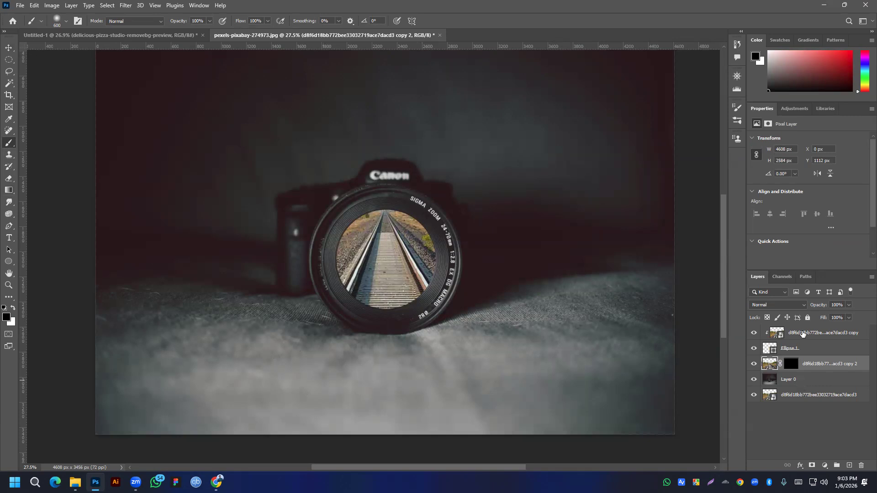
Step: Hide the bottom railway photo layer and toggle the camera photo's visibility to check the layers
{"action": "left_click", "coordinate": [790, 386]}
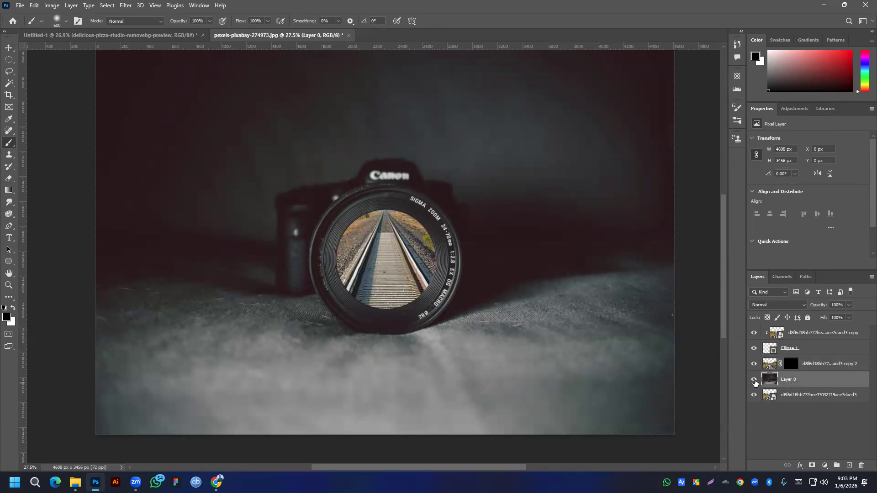
{"action": "left_click", "coordinate": [754, 395], "text": "alt"}
{"action": "left_click", "coordinate": [754, 396], "text": "alt"}
{"action": "left_click", "coordinate": [754, 396]}
{"action": "left_click", "coordinate": [754, 379]}
{"action": "left_click", "coordinate": [754, 379]}
Step: Inspect the railway copy's layer mask on its own and return to the composite
{"action": "left_click", "coordinate": [793, 364]}
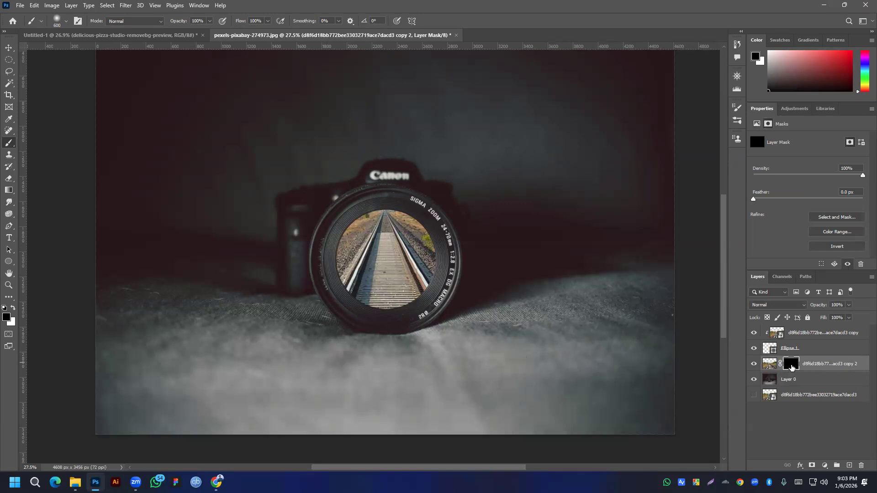
{"action": "left_click", "coordinate": [789, 365], "text": "alt"}
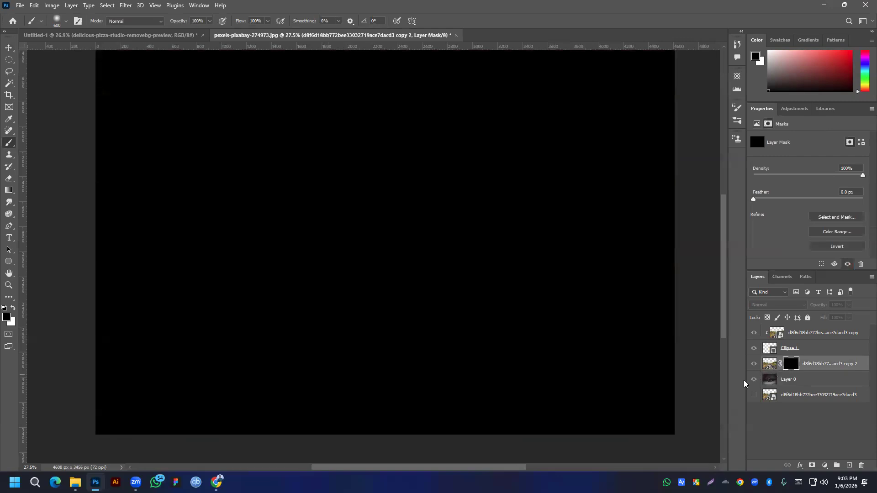
{"action": "left_click", "coordinate": [770, 364]}
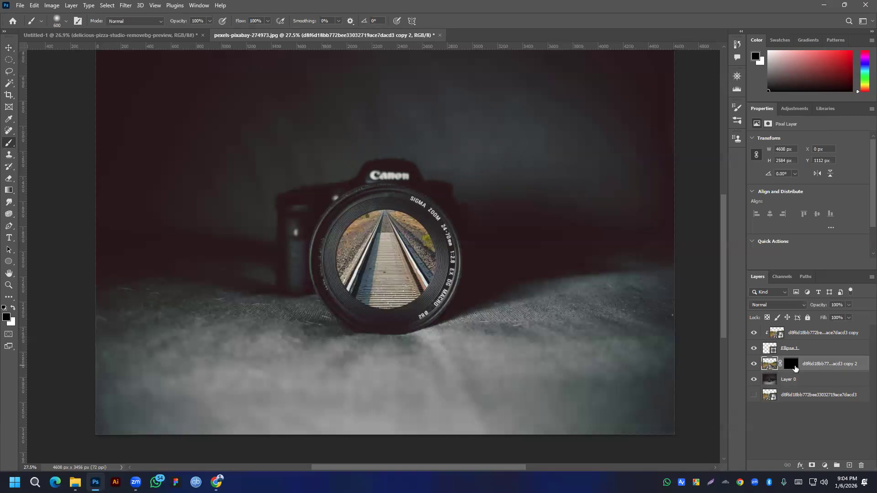
Step: Try to load selections from the railway copy's outline and its black mask, and display the mask alone
{"action": "left_click", "coordinate": [770, 369], "text": "ctrl"}
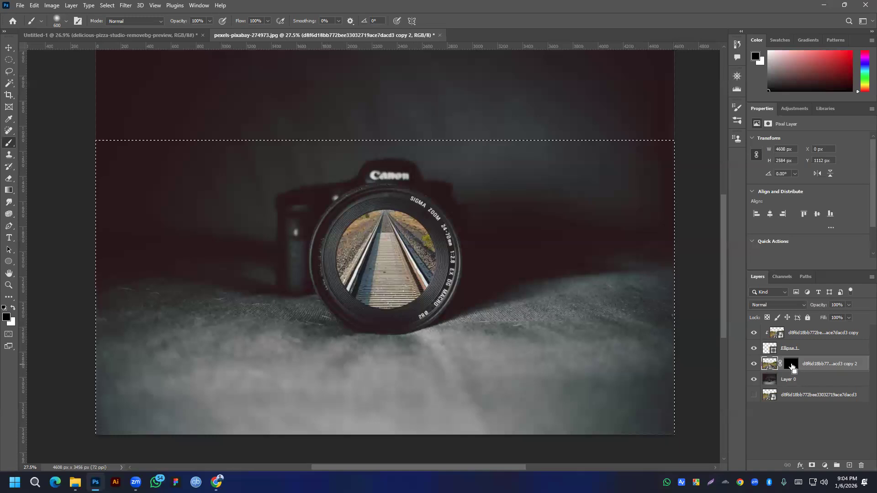
{"action": "left_click", "coordinate": [792, 368], "text": "ctrl"}
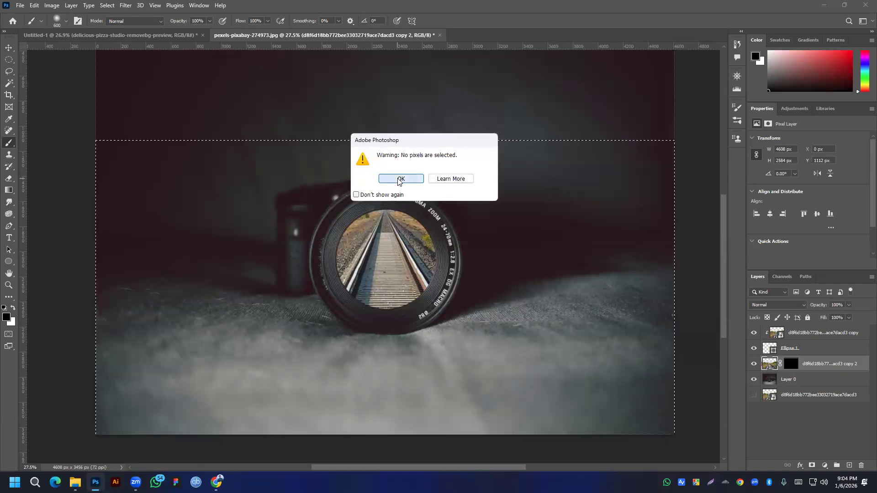
{"action": "left_click", "coordinate": [401, 180]}
{"action": "left_click", "coordinate": [792, 366]}
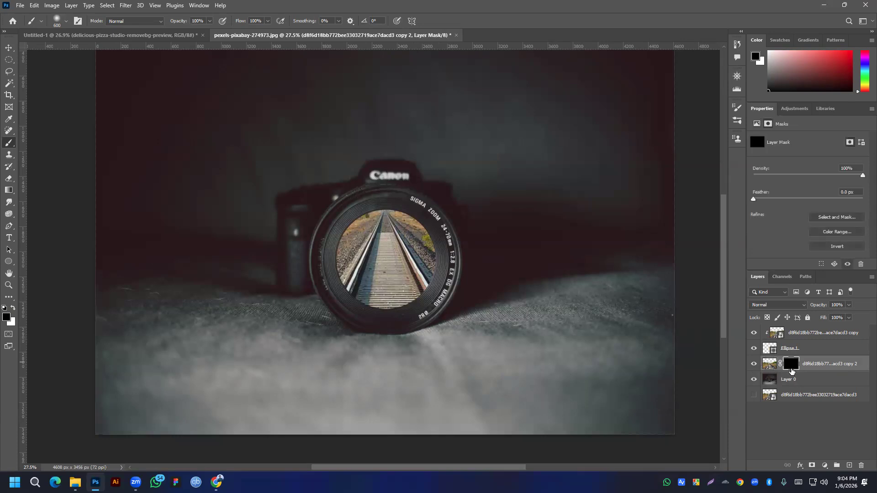
{"action": "left_click", "coordinate": [792, 368], "text": "alt"}
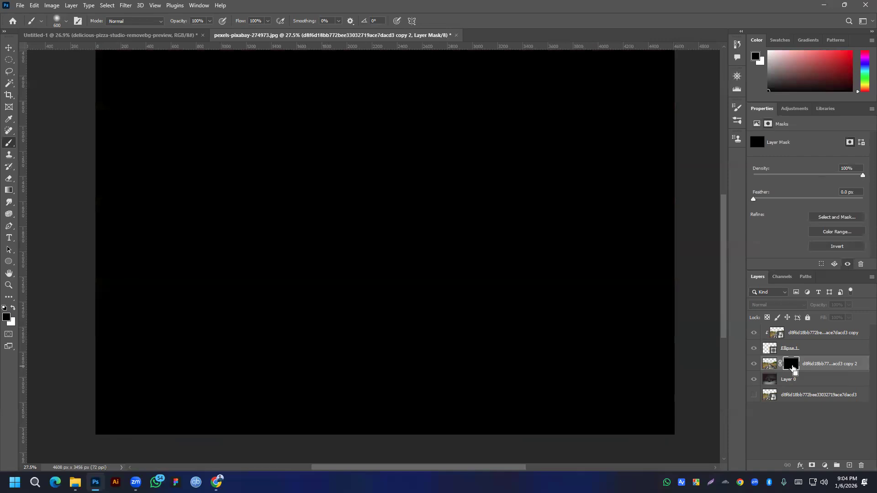
Step: Undo the recent selection, visibility, rasterizing and mask inversion changes on the railway copy, back to its white mask
{"action": "key", "text": "ctrl+z"}
{"action": "key", "text": "ctrl+z"}
{"action": "key", "text": "ctrl+z"}
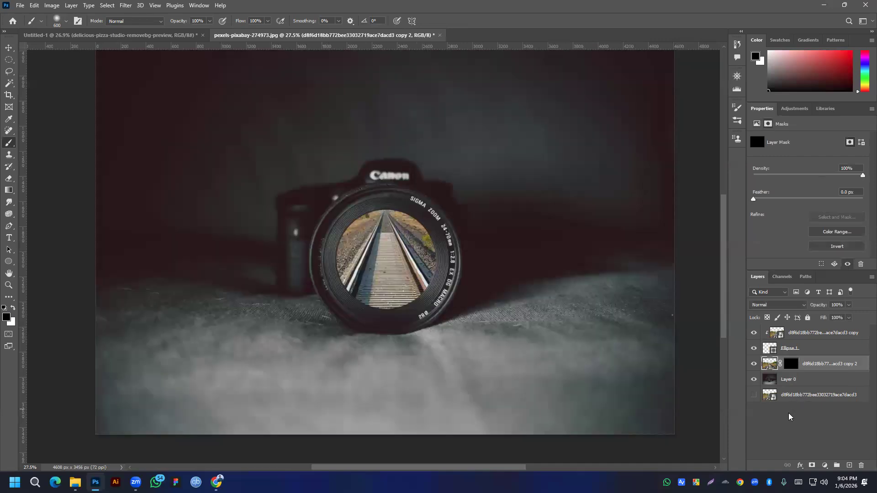
{"action": "key", "text": "ctrl+z"}
{"action": "key", "text": "ctrl+z"}
{"action": "key", "text": "ctrl+z"}
{"action": "key", "text": "ctrl+z"}
{"action": "key", "text": "ctrl+z"}
{"action": "key", "text": "ctrl+z"}
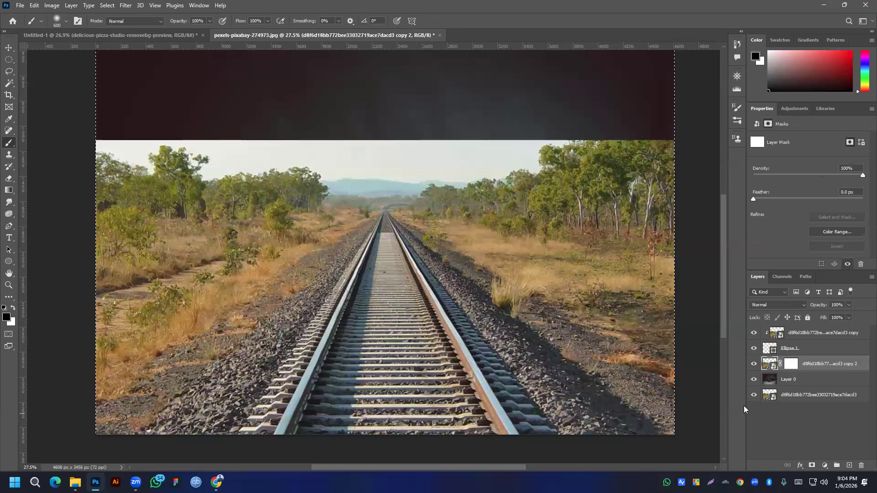
{"action": "left_click", "coordinate": [820, 364]}
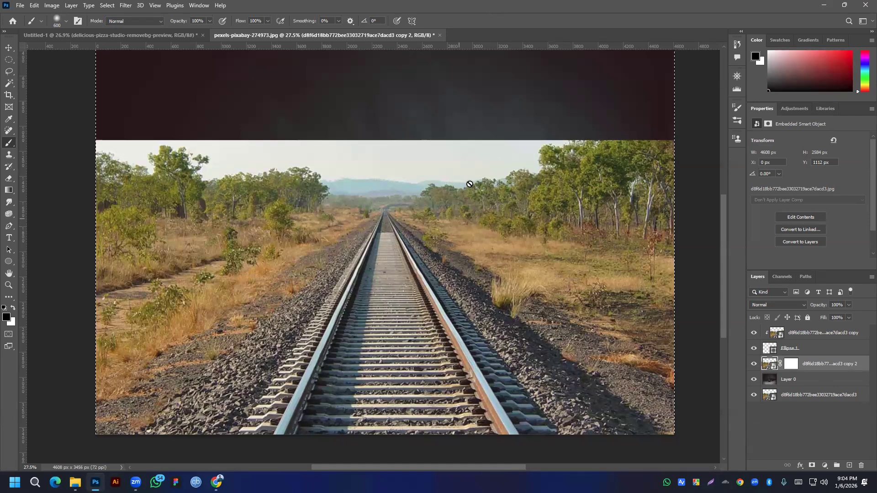
{"action": "double_click", "coordinate": [497, 4]}
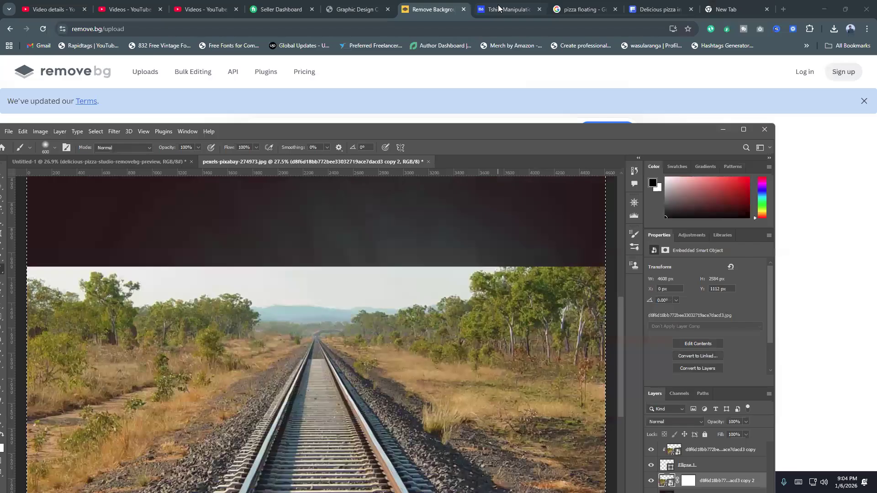
{"action": "double_click", "coordinate": [661, 132]}
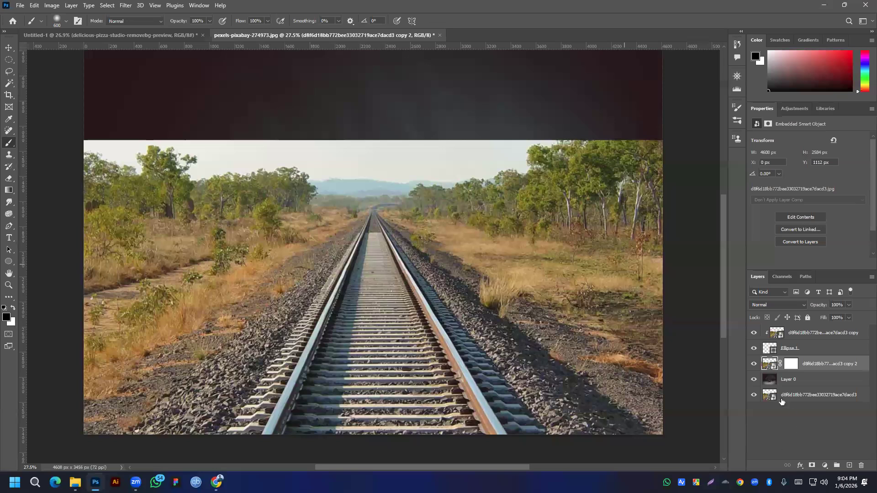
Step: Load the railway copy's outline as a selection, check its white mask, and clear the selection
{"action": "left_click", "coordinate": [769, 369], "text": "ctrl"}
{"action": "left_click", "coordinate": [793, 368], "text": "alt"}
{"action": "left_click", "coordinate": [768, 368]}
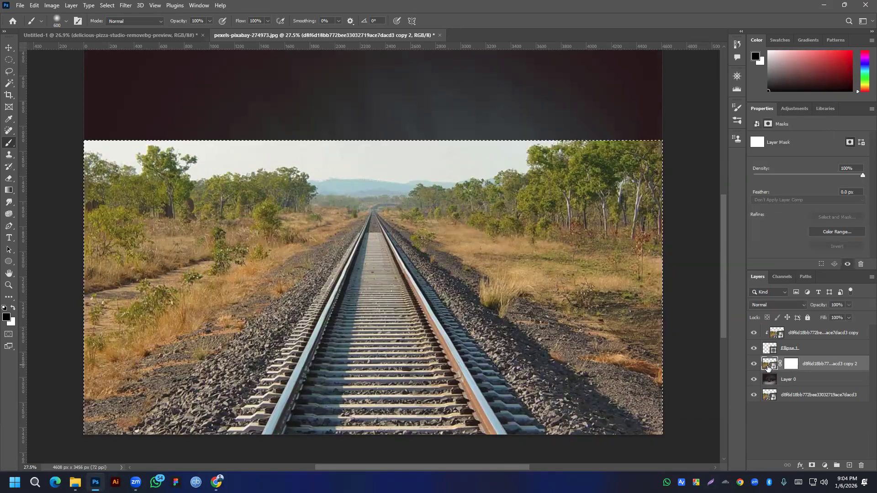
{"action": "key", "text": "ctrl+d"}
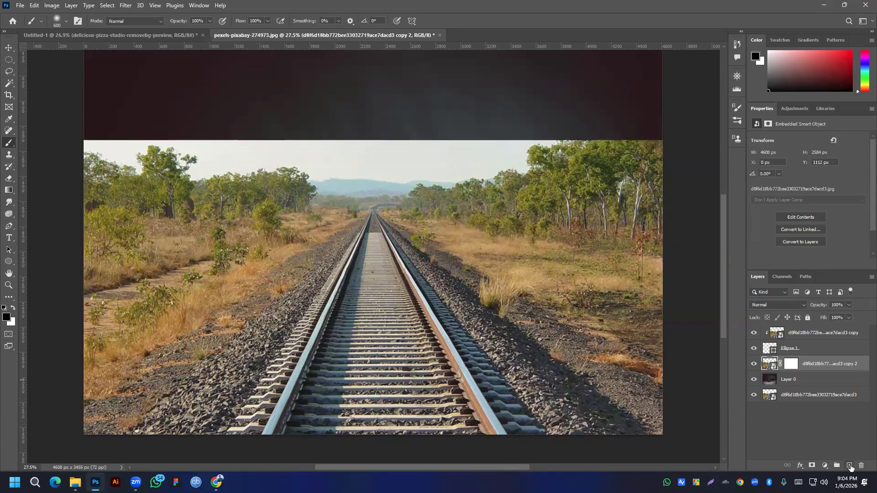
Step: Add a new empty layer with a white layer mask directly above the masked railway copy
{"action": "left_click", "coordinate": [850, 466]}
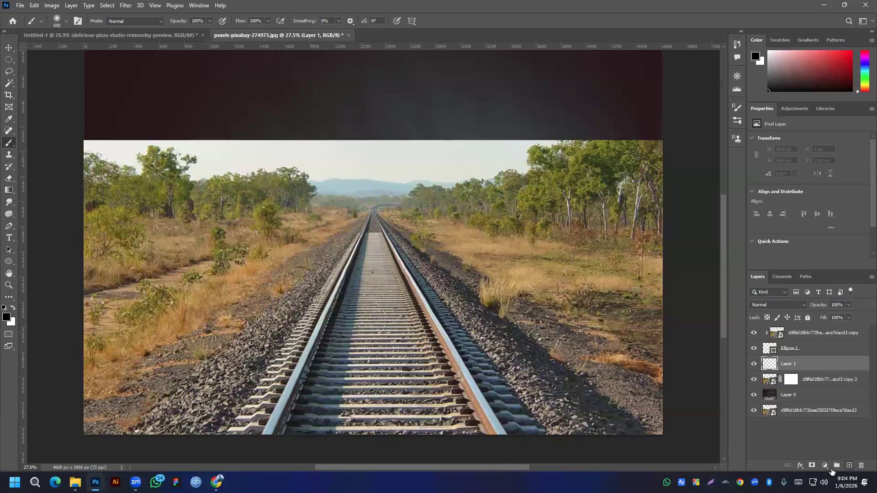
{"action": "left_click", "coordinate": [812, 466]}
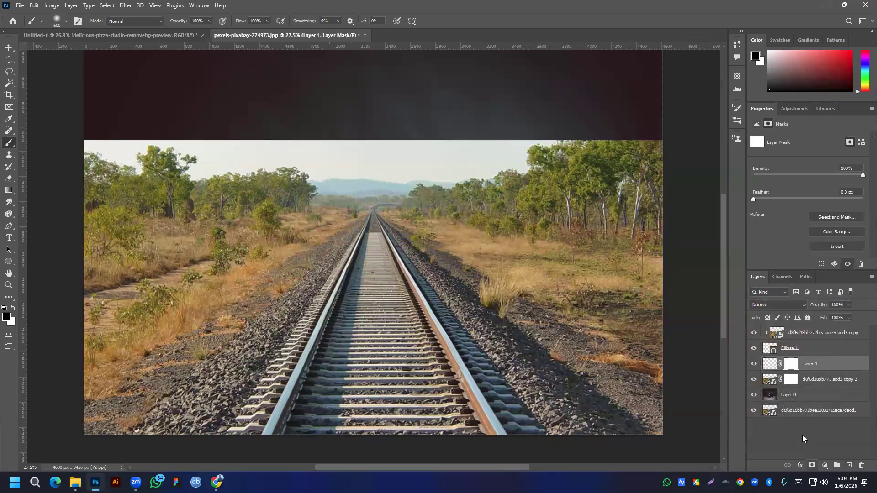
Step: Paste the railway image into Layer 1's mask, move it down to the canvas's lower edge, and return to the full image
{"action": "left_click", "coordinate": [792, 365], "text": "alt"}
{"action": "key", "text": "ctrl+v"}
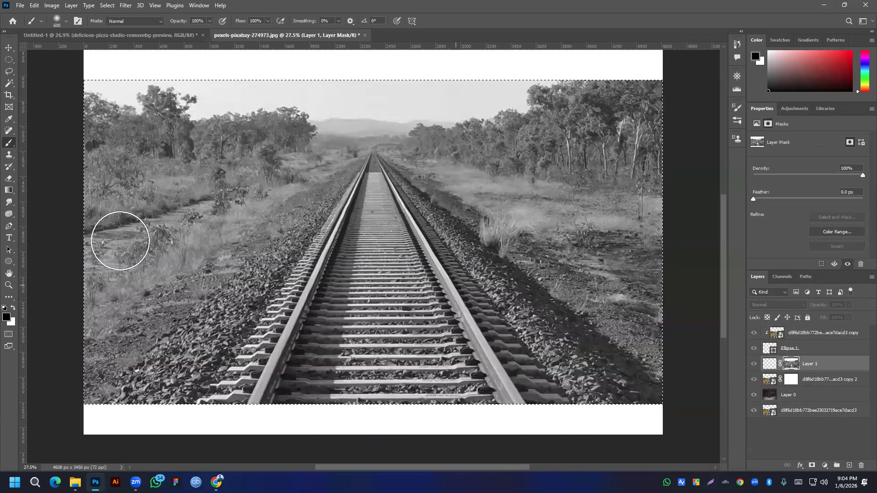
{"action": "left_click", "coordinate": [11, 49]}
{"action": "left_click_drag", "start_coordinate": [429, 256], "coordinate": [429, 352]}
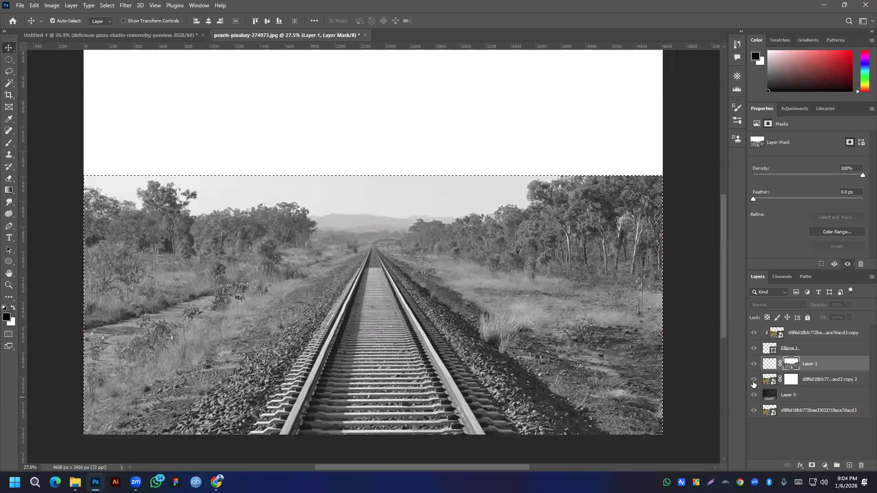
{"action": "left_click", "coordinate": [754, 364]}
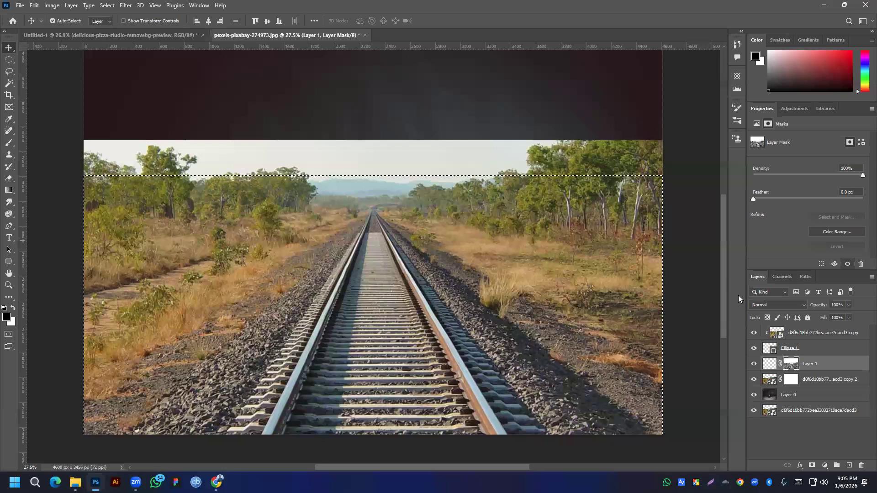
Step: Try moving the masked railway copy and Layer 1 separately, undo each attempt, and reselect Layer 1's mask
{"action": "left_click", "coordinate": [453, 189], "text": "ctrl"}
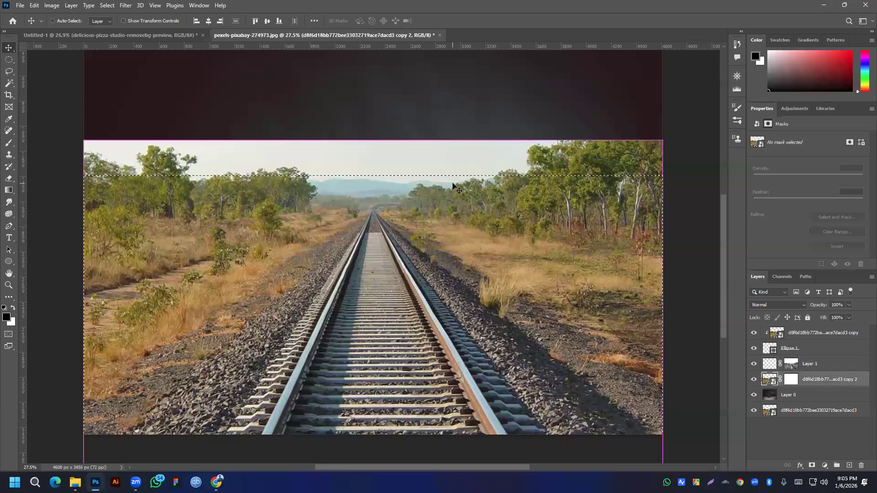
{"action": "left_click_drag", "start_coordinate": [432, 180], "coordinate": [445, 210]}
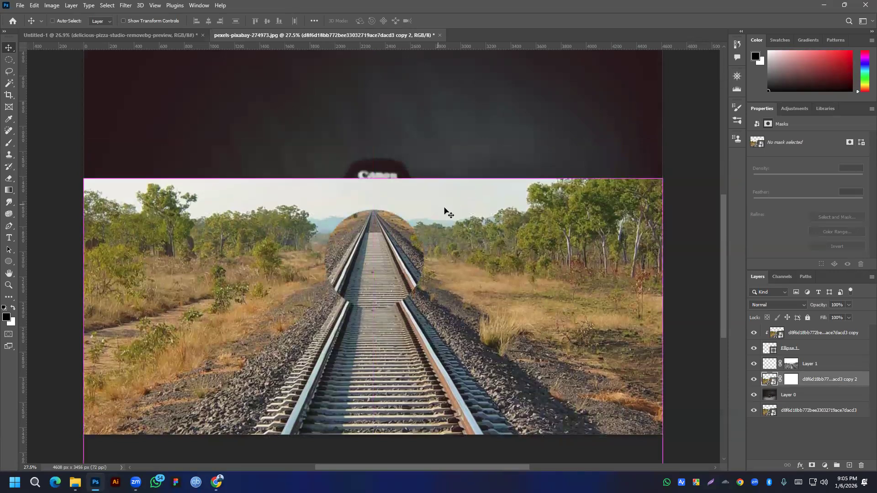
{"action": "key", "text": "ctrl+z"}
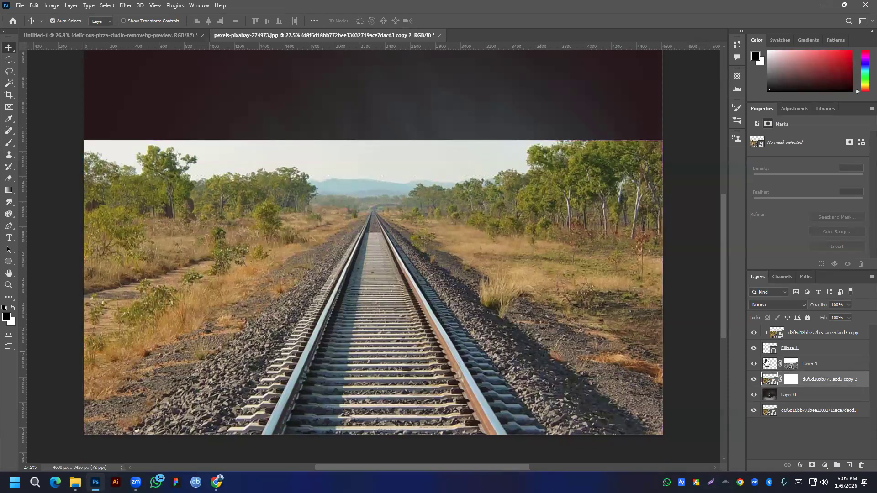
{"action": "left_click", "coordinate": [768, 364]}
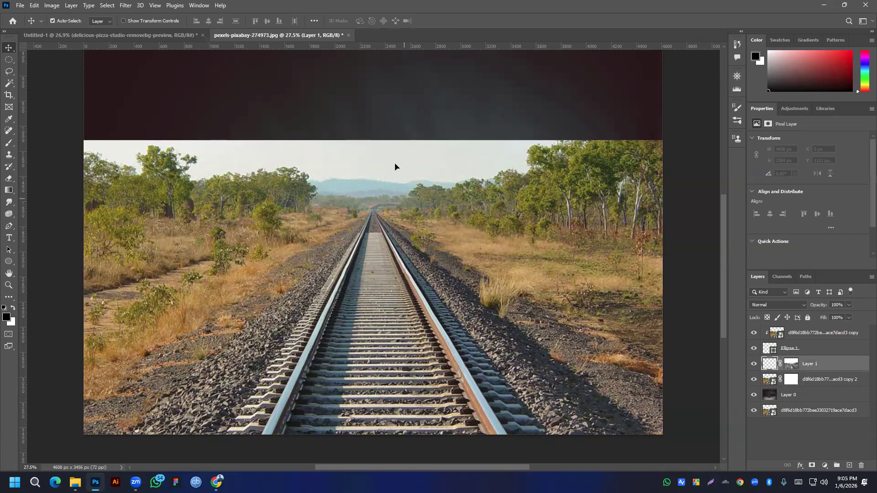
{"action": "left_click_drag", "start_coordinate": [394, 156], "coordinate": [372, 172]}
{"action": "key", "text": "ctrl+z"}
{"action": "left_click", "coordinate": [793, 366]}
{"action": "key", "text": "ctrl+z"}
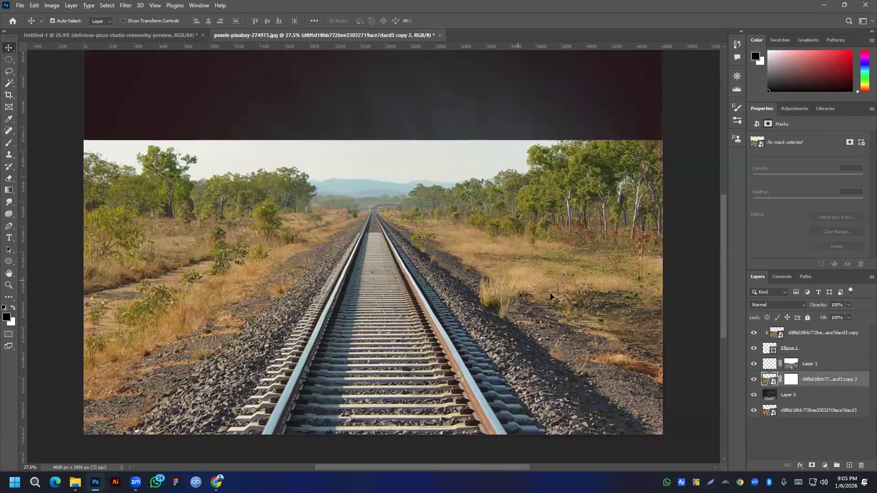
{"action": "left_click", "coordinate": [792, 364]}
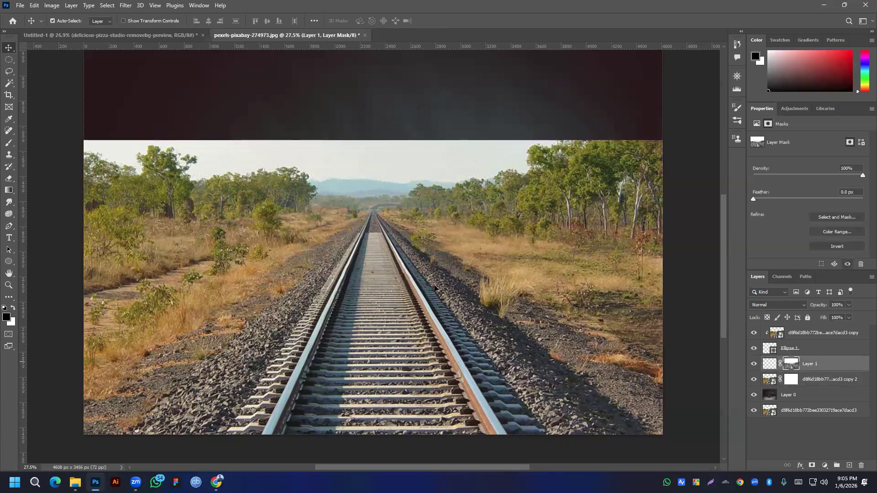
Step: Hide the masked railway copy and try painting on Layer 1's mask with the Brush, swapping the foreground color to white
{"action": "left_click", "coordinate": [754, 380]}
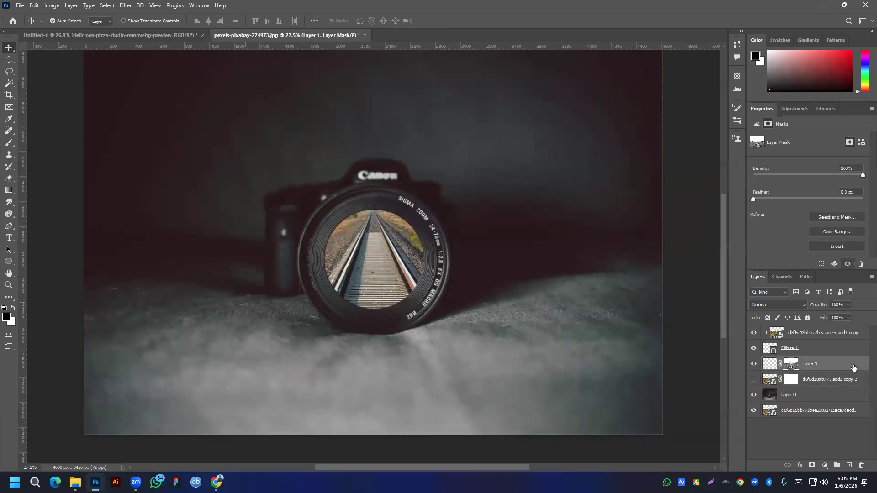
{"action": "left_click", "coordinate": [770, 364]}
{"action": "left_click", "coordinate": [13, 308]}
{"action": "left_click", "coordinate": [12, 309]}
{"action": "left_click", "coordinate": [792, 364]}
{"action": "left_click", "coordinate": [9, 142]}
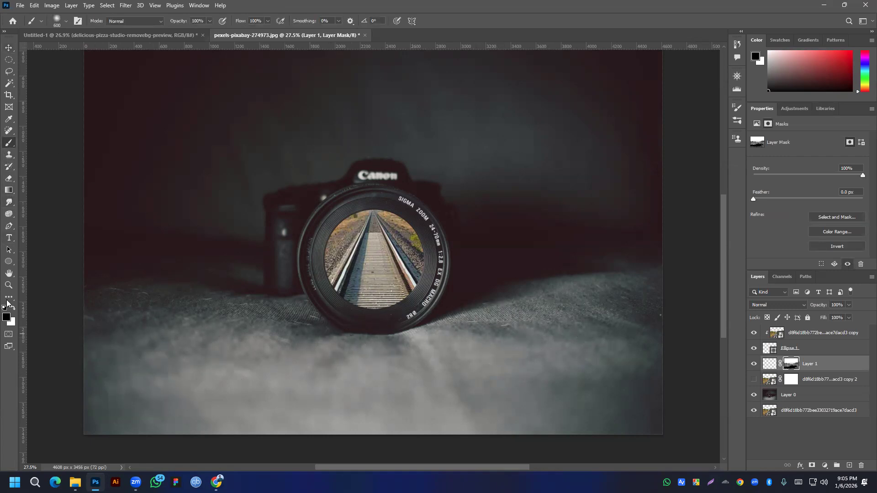
{"action": "left_click", "coordinate": [13, 307]}
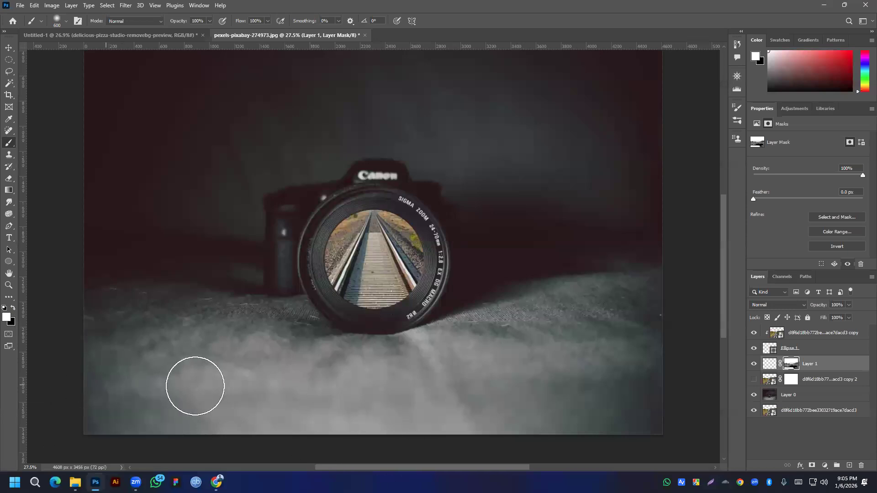
Step: Undo the mask experiments back through the creation of Layer 1, delete the masked railway copy, and activate the Move tool
{"action": "key", "text": "ctrl+z"}
{"action": "key", "text": "ctrl+z"}
{"action": "key", "text": "ctrl+z"}
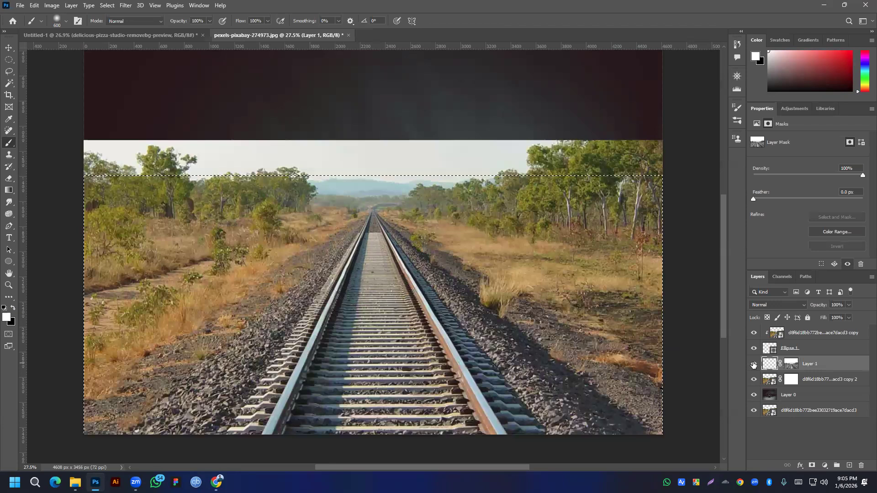
{"action": "key", "text": "ctrl+z"}
{"action": "key", "text": "ctrl+z"}
{"action": "key", "text": "ctrl+z"}
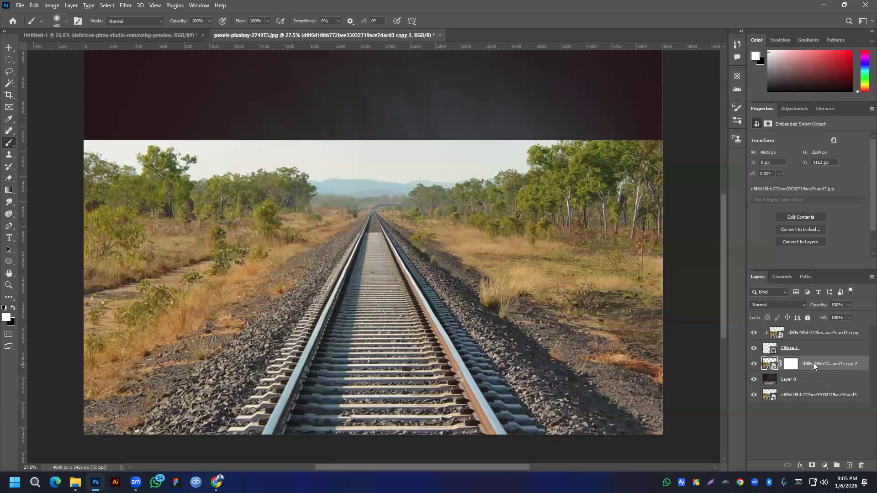
{"action": "left_click_drag", "start_coordinate": [843, 467], "coordinate": [861, 467]}
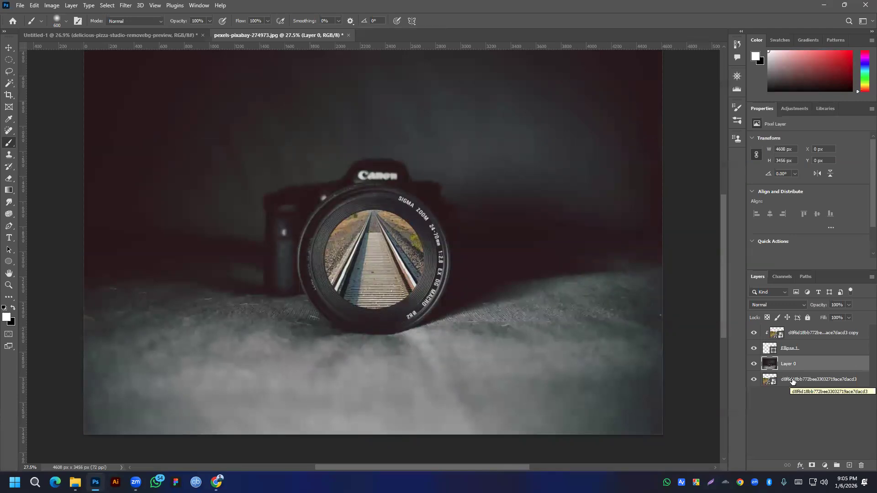
{"action": "left_click", "coordinate": [8, 47]}
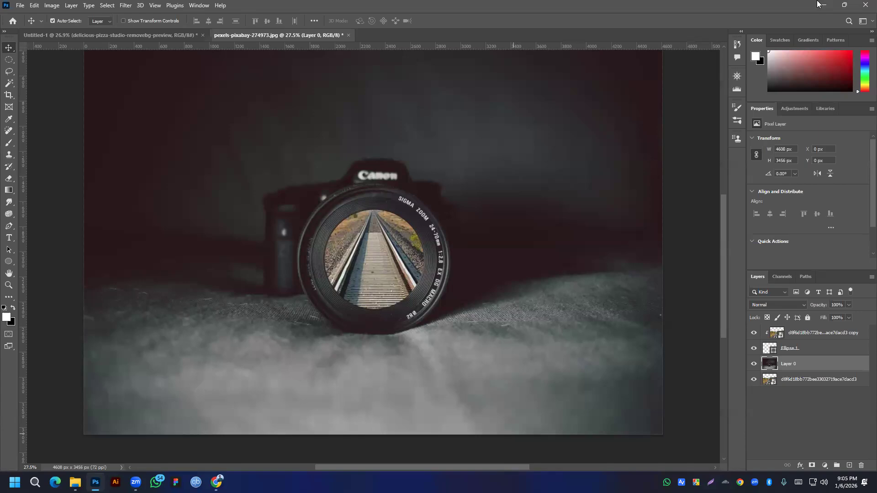
Step: Switch to Chrome and open a new window under the other browser profile that is signed in to Facebook
{"action": "left_click", "coordinate": [216, 483]}
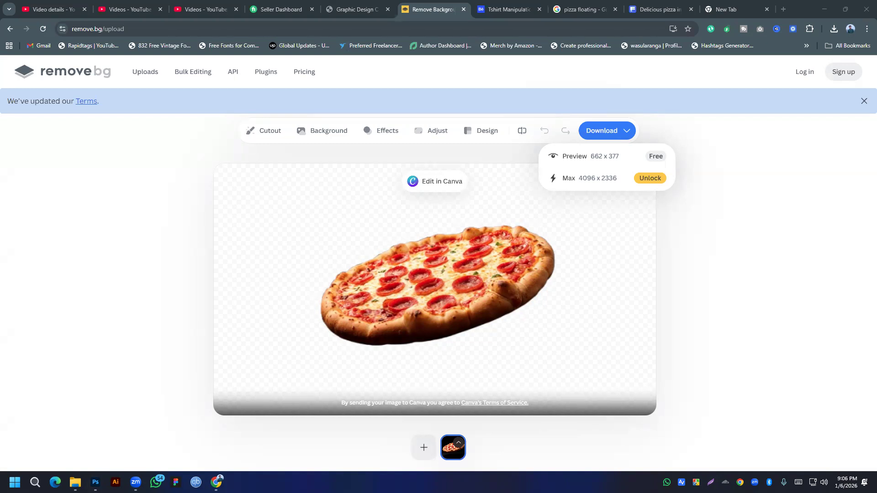
{"action": "mouse_move", "coordinate": [75, 482]}
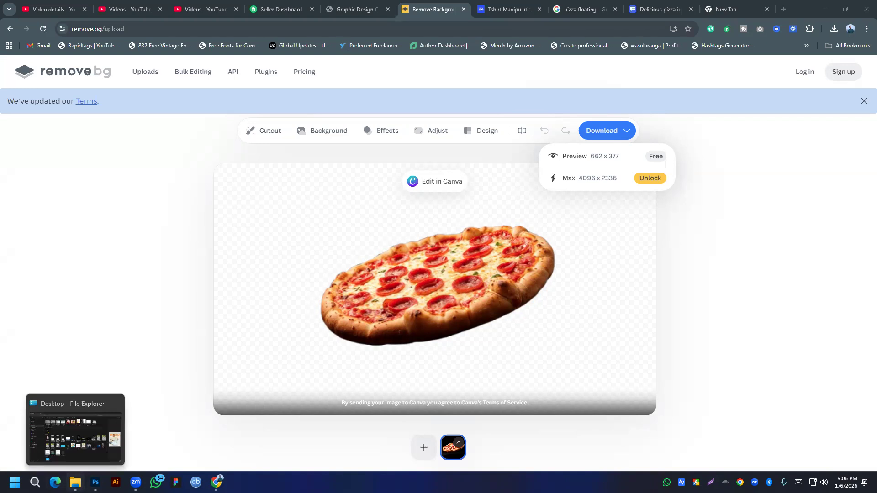
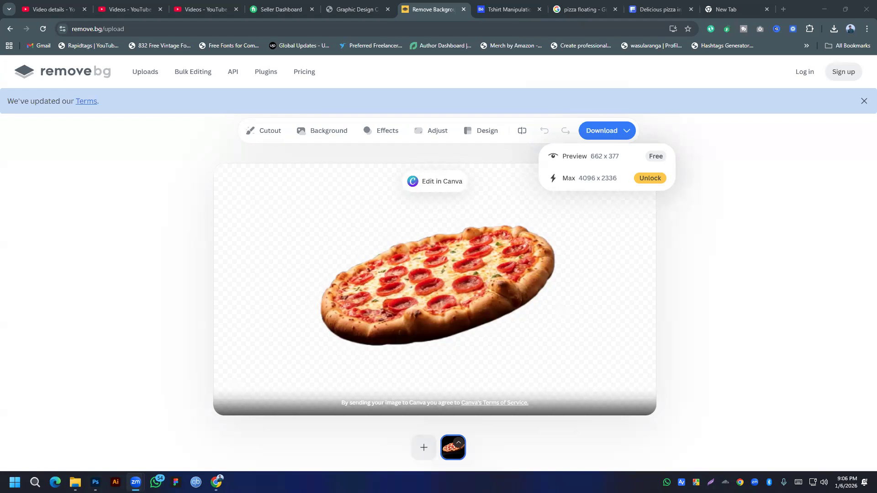
{"action": "left_click", "coordinate": [850, 29]}
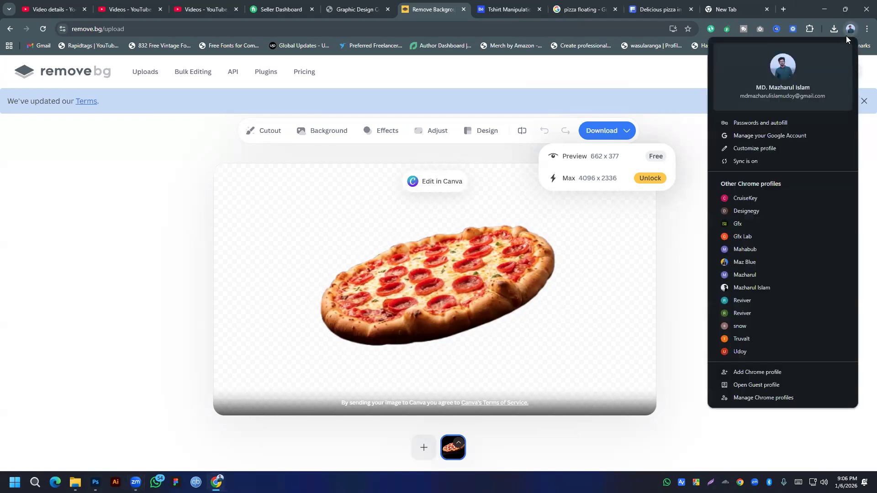
{"action": "left_click", "coordinate": [640, 130]}
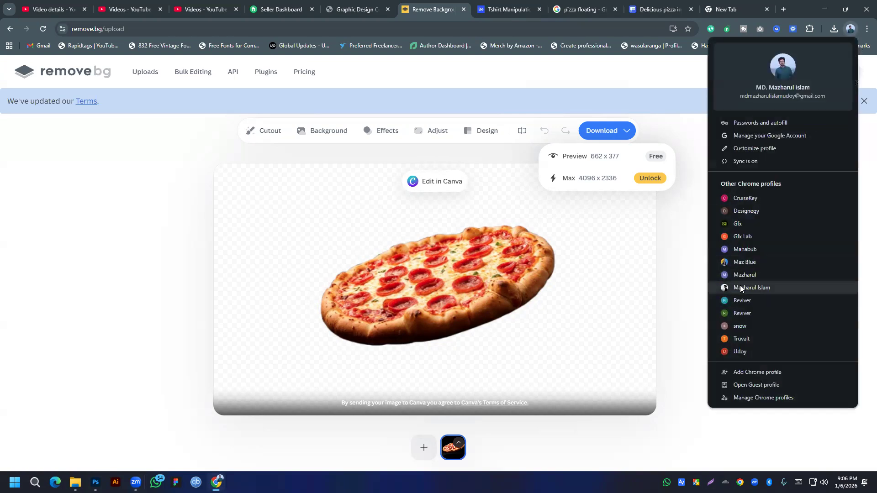
{"action": "left_click", "coordinate": [740, 287]}
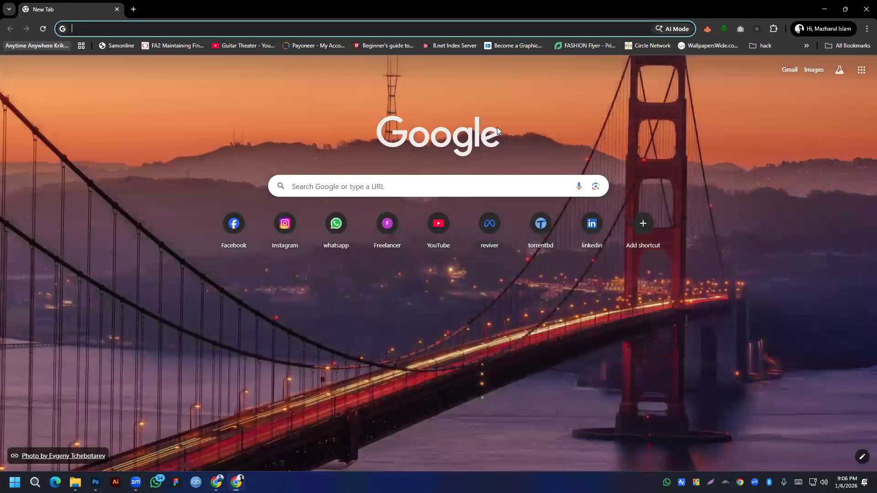
Step: Open Facebook, search for 327, and open the DIT-Graphic Design Online (Batch 327) group
{"action": "left_click", "coordinate": [226, 232]}
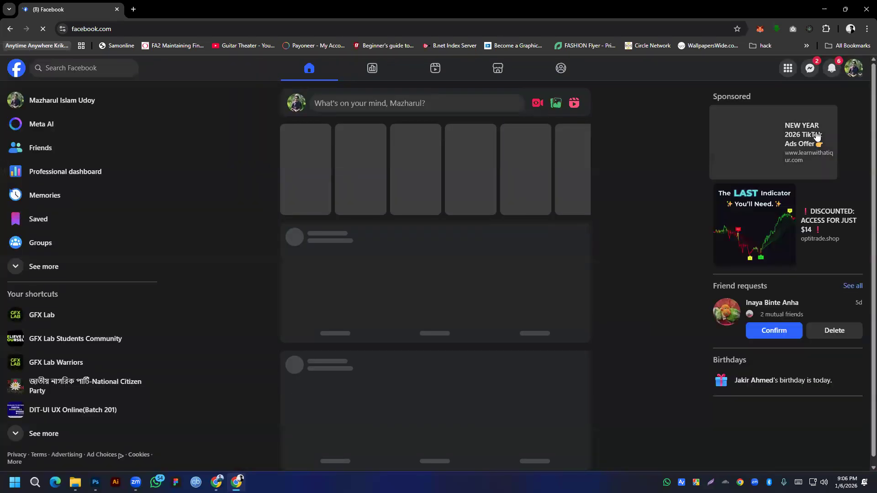
{"action": "left_click", "coordinate": [62, 69]}
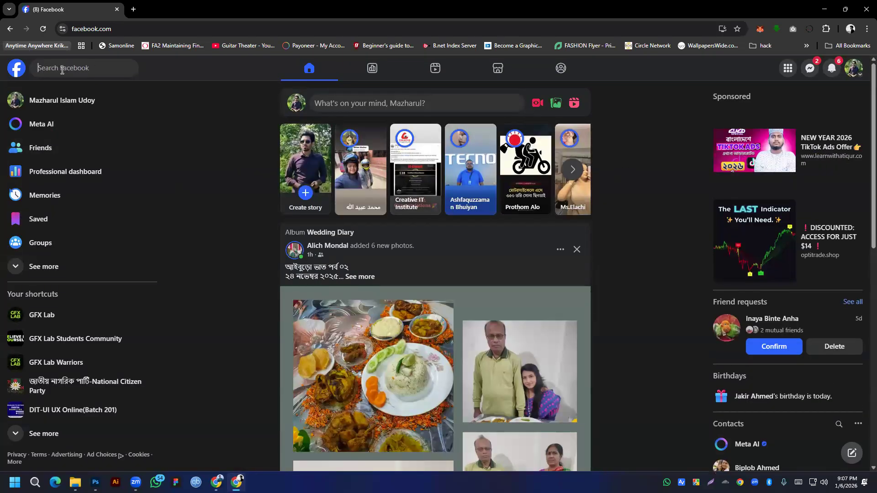
{"action": "type", "text": "327"}
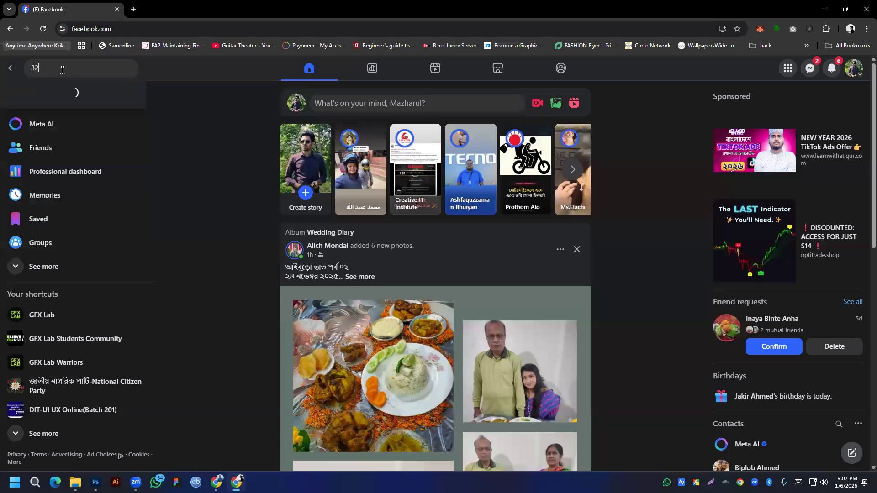
{"action": "left_click", "coordinate": [69, 91]}
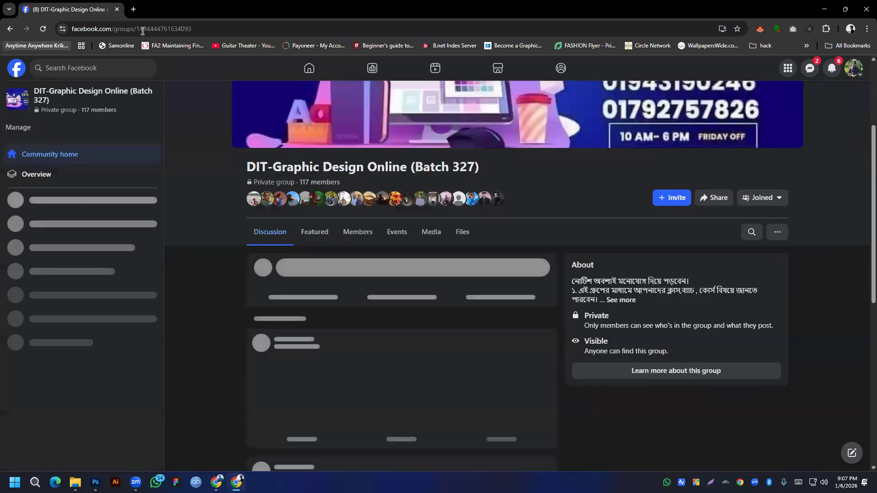
Step: Copy the web address of the Batch 327 group page
{"action": "left_click", "coordinate": [144, 30]}
{"action": "right_click", "coordinate": [156, 30]}
{"action": "left_click", "coordinate": [201, 118]}
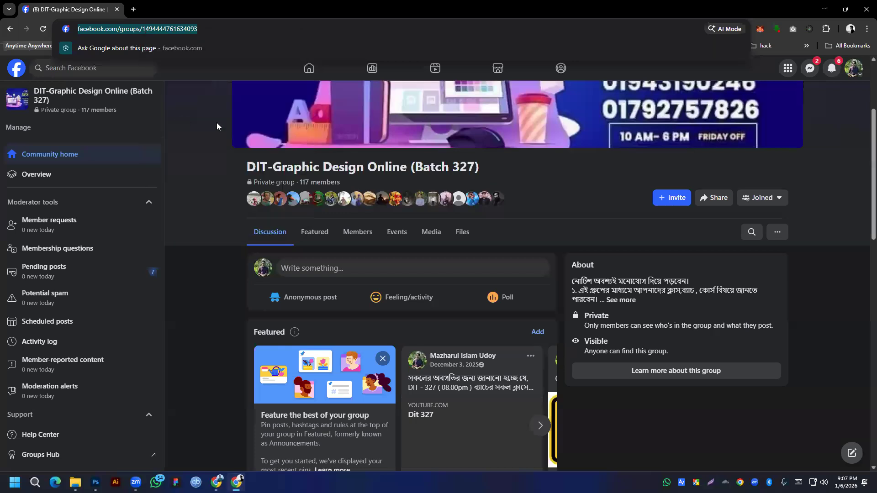
{"action": "left_click", "coordinate": [634, 226]}
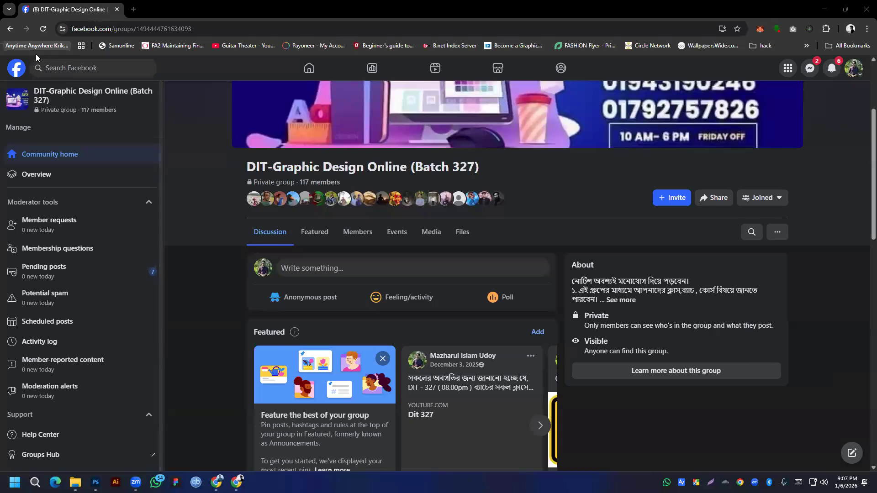
Step: Return to the Facebook home page, open the GFX Lab Warriors group in a new tab, and copy its web address
{"action": "left_click", "coordinate": [16, 70]}
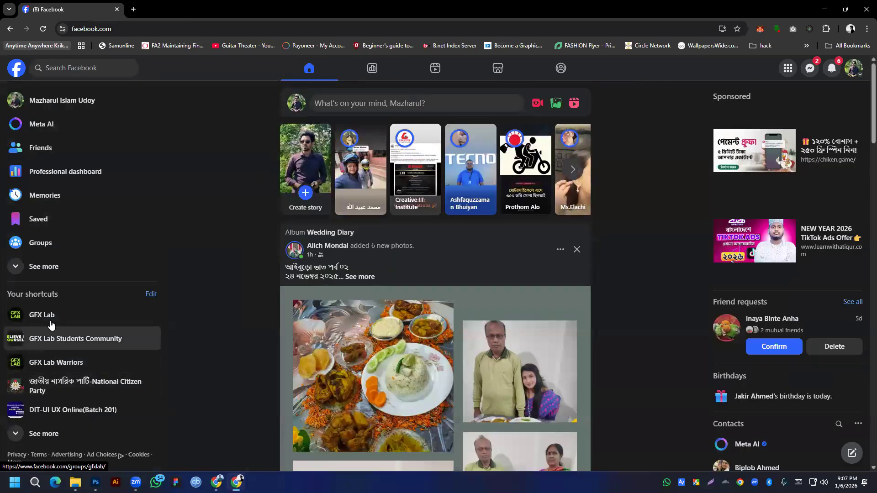
{"action": "middle_click", "coordinate": [60, 361]}
{"action": "middle_click", "coordinate": [51, 315]}
{"action": "left_click", "coordinate": [165, 10]}
{"action": "left_click", "coordinate": [182, 33]}
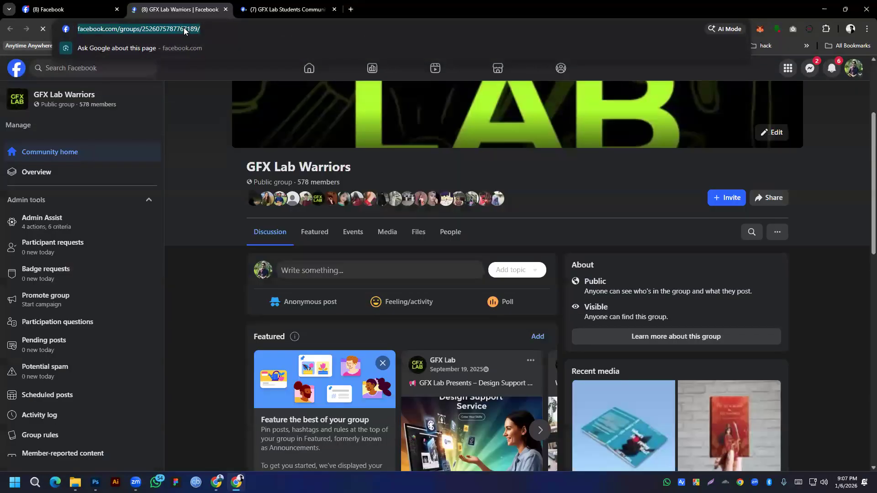
{"action": "right_click", "coordinate": [183, 28]}
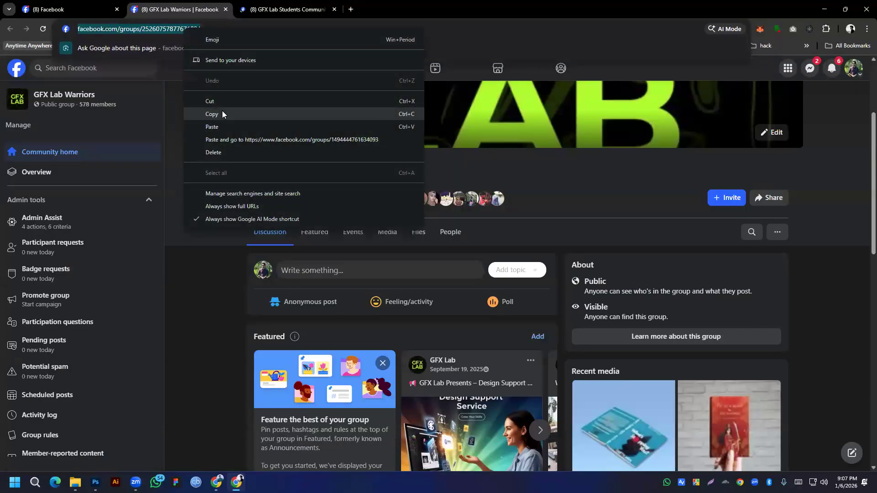
{"action": "left_click", "coordinate": [222, 110]}
Step: Switch to WhatsApp, paste the copied GFX Lab Warriors group link into the Dit - 327 chat, and send it
{"action": "mouse_move", "coordinate": [136, 482]}
{"action": "left_click", "coordinate": [180, 434]}
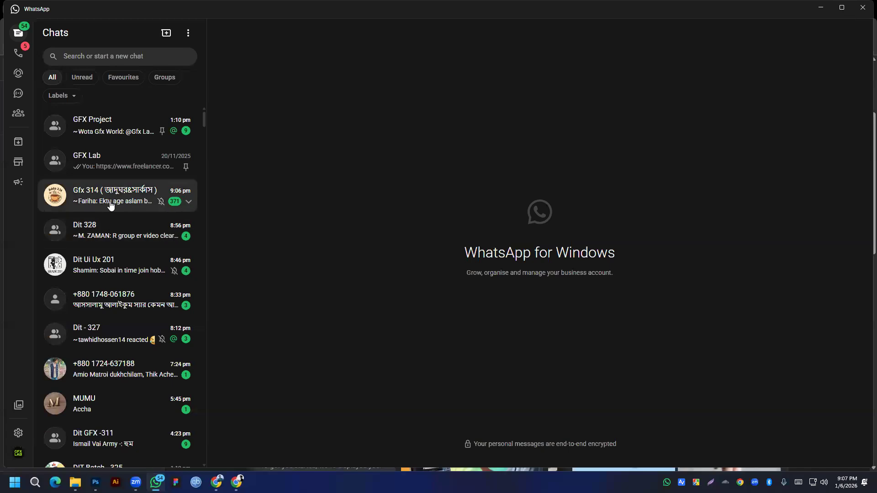
{"action": "left_click", "coordinate": [131, 345]}
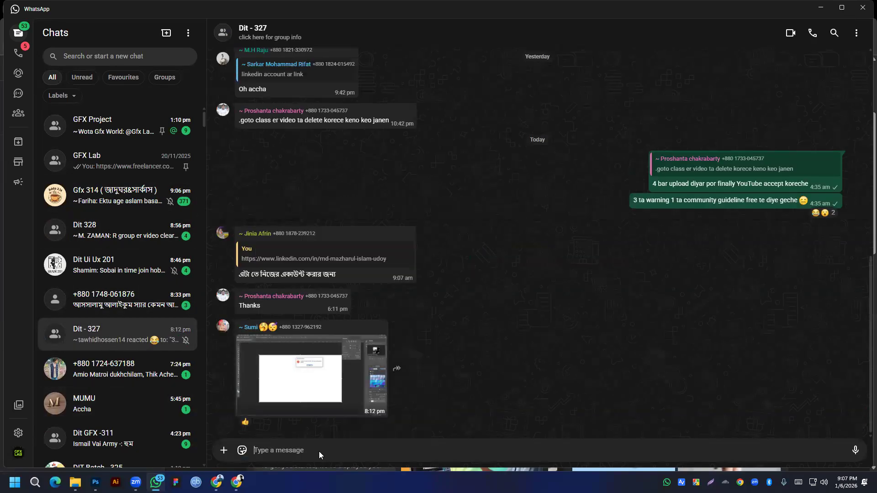
{"action": "right_click", "coordinate": [287, 453]}
{"action": "left_click", "coordinate": [311, 403]}
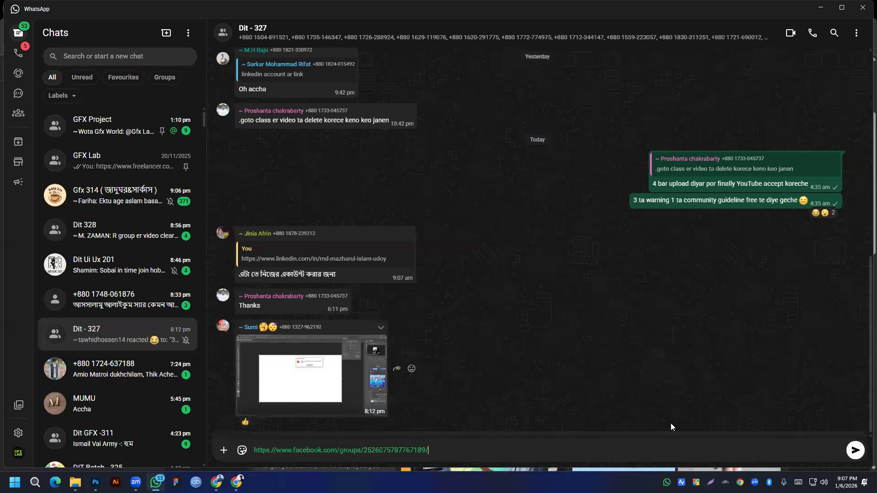
{"action": "key", "text": "Return"}
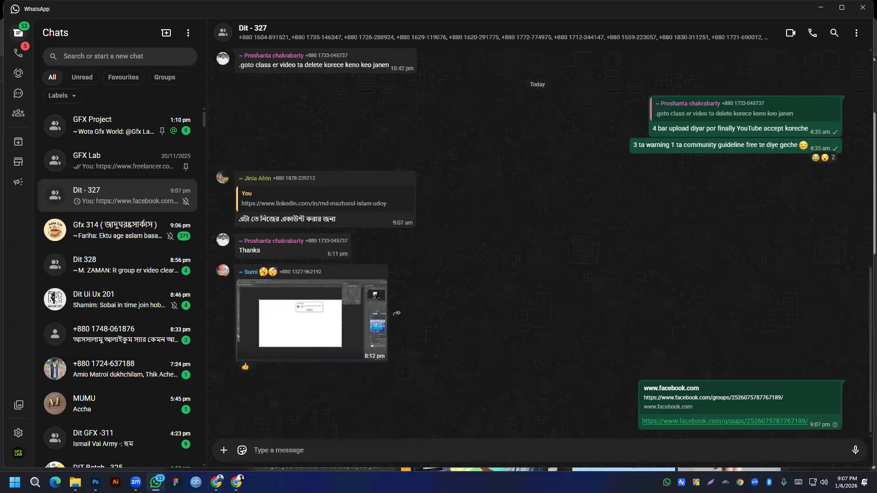
Step: Switch to Chrome and copy the web address of the open GFX Lab Students Community group
{"action": "mouse_move", "coordinate": [75, 483]}
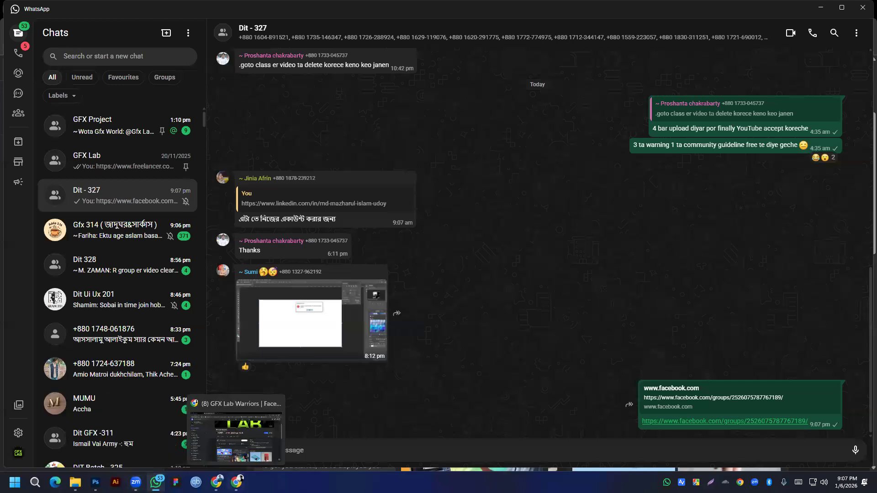
{"action": "left_click", "coordinate": [237, 483]}
{"action": "left_click", "coordinate": [285, 9]}
{"action": "left_click", "coordinate": [227, 31]}
{"action": "right_click", "coordinate": [226, 32]}
{"action": "left_click", "coordinate": [250, 117]}
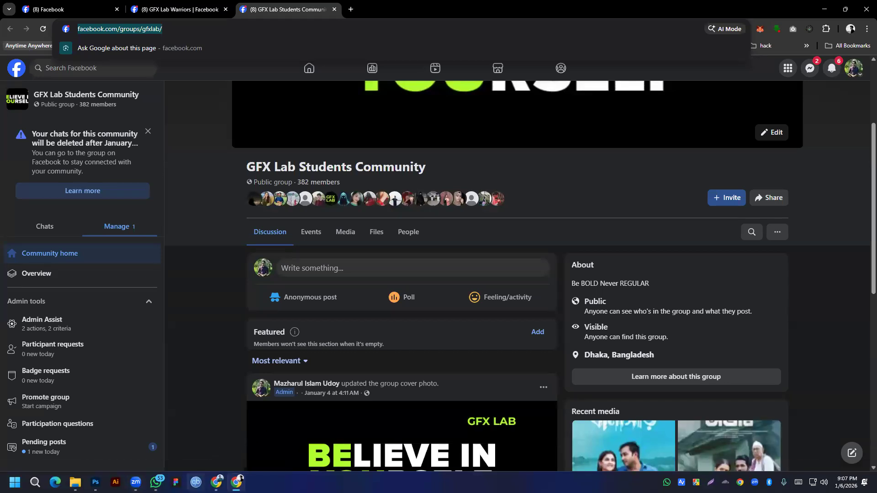
Step: Switch to WhatsApp, paste the GFX Lab Students Community link into the Dit - 327 chat, and send it
{"action": "mouse_move", "coordinate": [136, 482]}
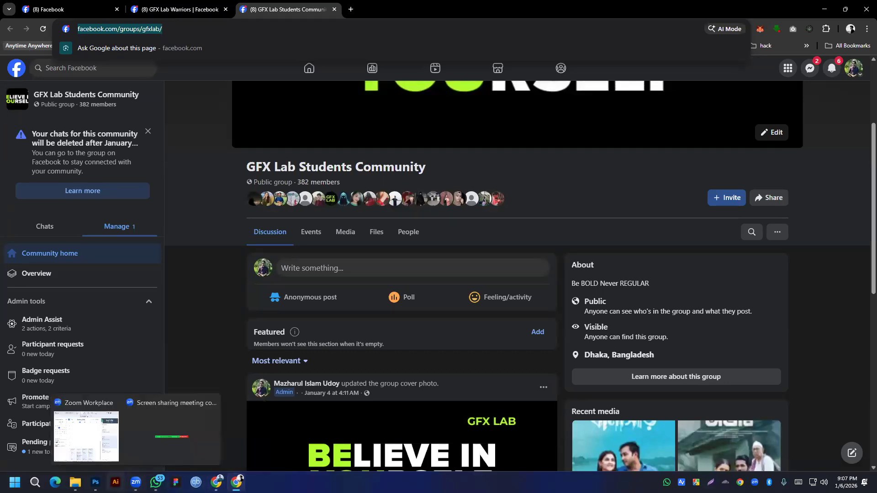
{"action": "mouse_move", "coordinate": [237, 482]}
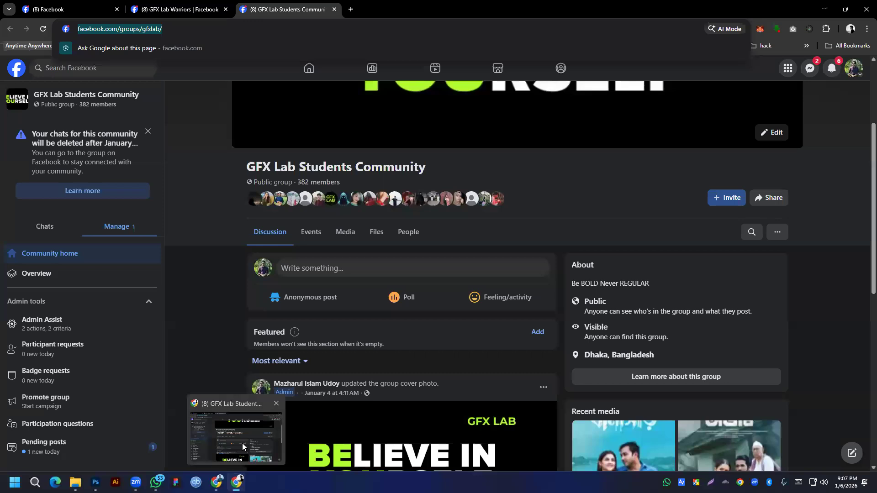
{"action": "left_click", "coordinate": [155, 482]}
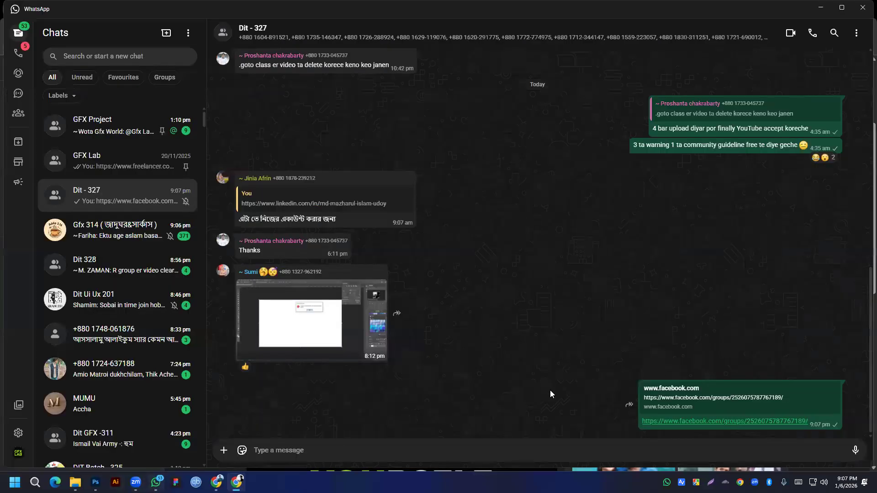
{"action": "right_click", "coordinate": [571, 450]}
{"action": "left_click", "coordinate": [608, 406]}
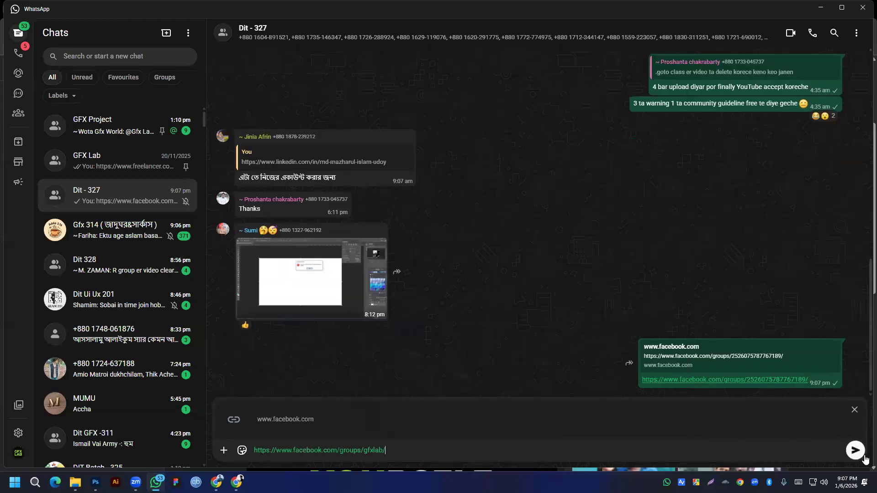
{"action": "left_click", "coordinate": [856, 450]}
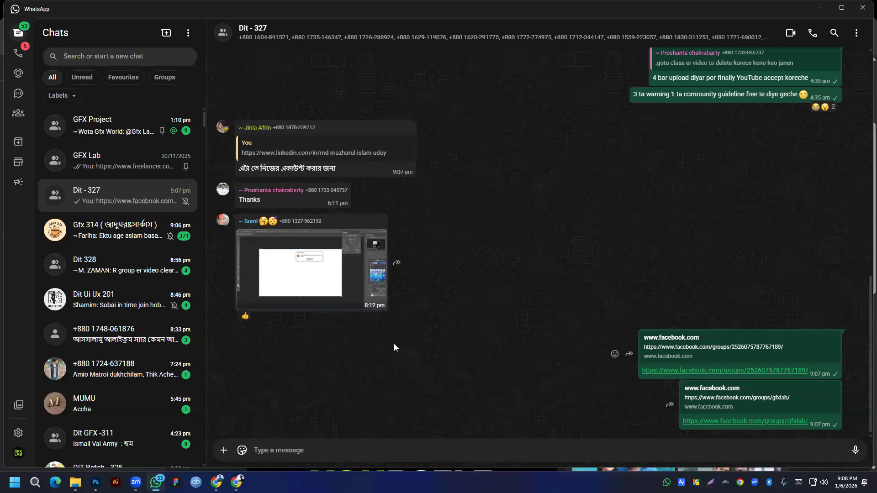
Step: Switch to the Facebook home page in Chrome, open the GFX Lab page from the shortcuts, and copy its web address
{"action": "mouse_move", "coordinate": [96, 482]}
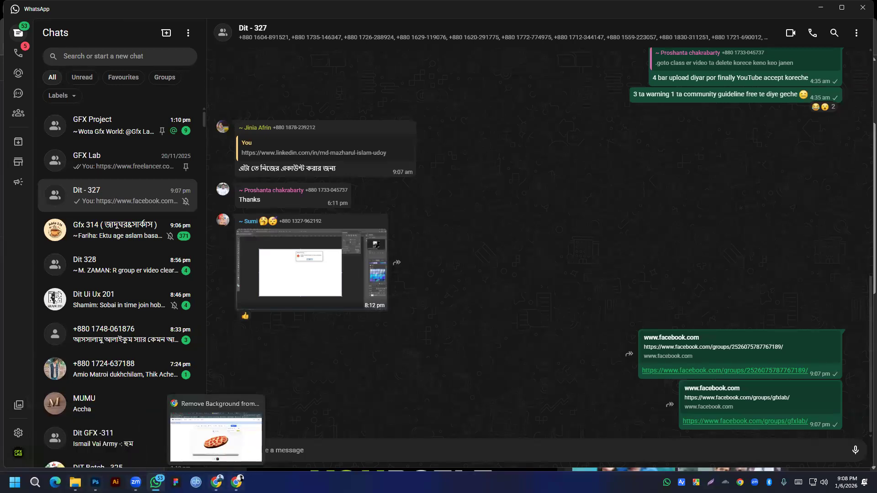
{"action": "left_click", "coordinate": [236, 482]}
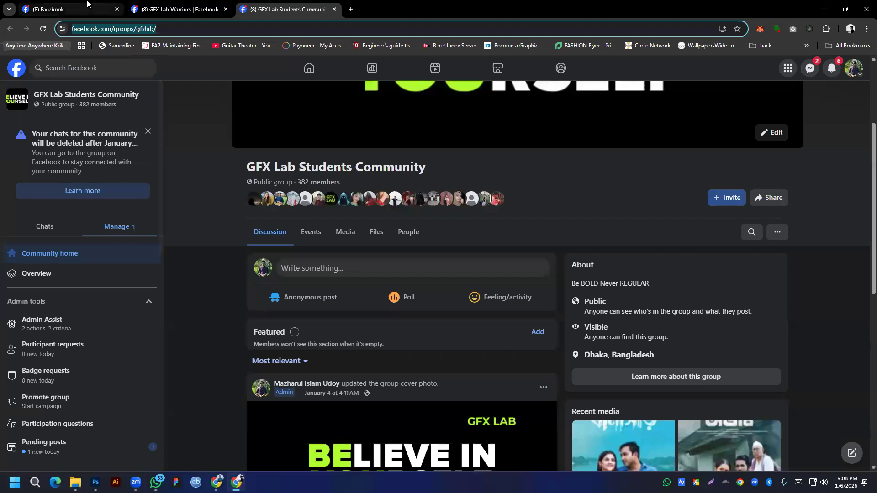
{"action": "left_click", "coordinate": [168, 6]}
{"action": "left_click", "coordinate": [89, 5]}
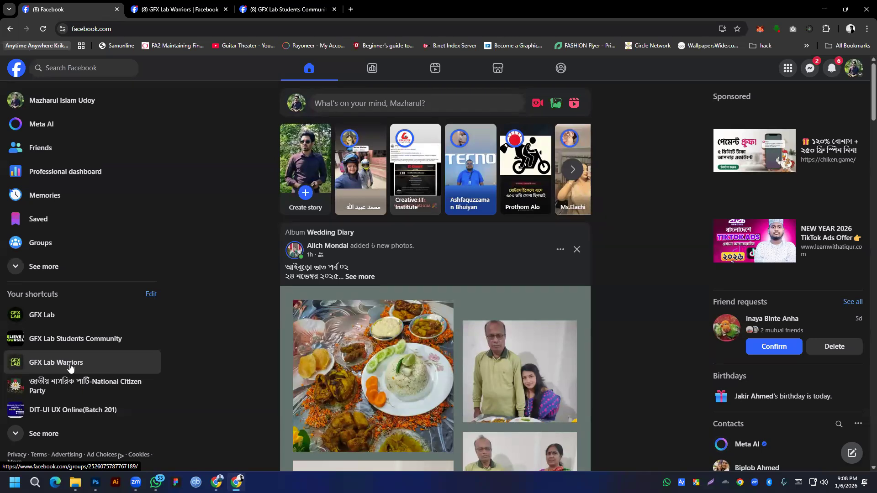
{"action": "left_click", "coordinate": [79, 315]}
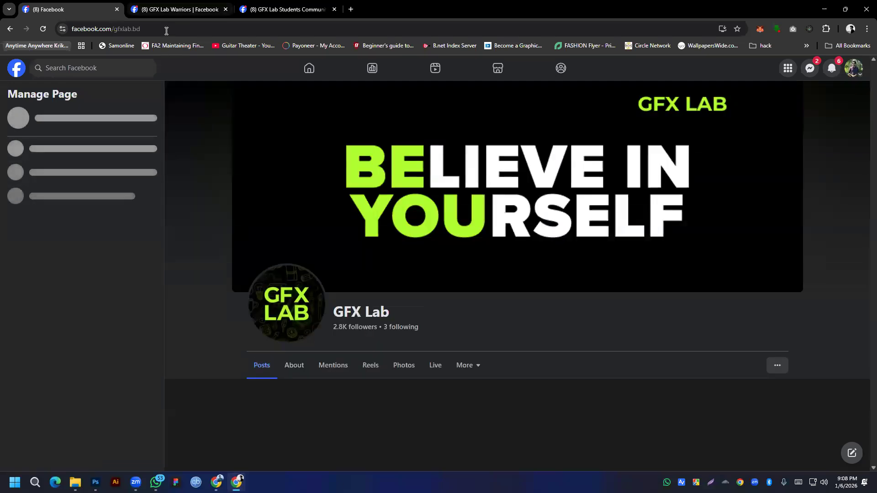
{"action": "left_click", "coordinate": [166, 31]}
{"action": "right_click", "coordinate": [165, 30]}
{"action": "left_click", "coordinate": [181, 117]}
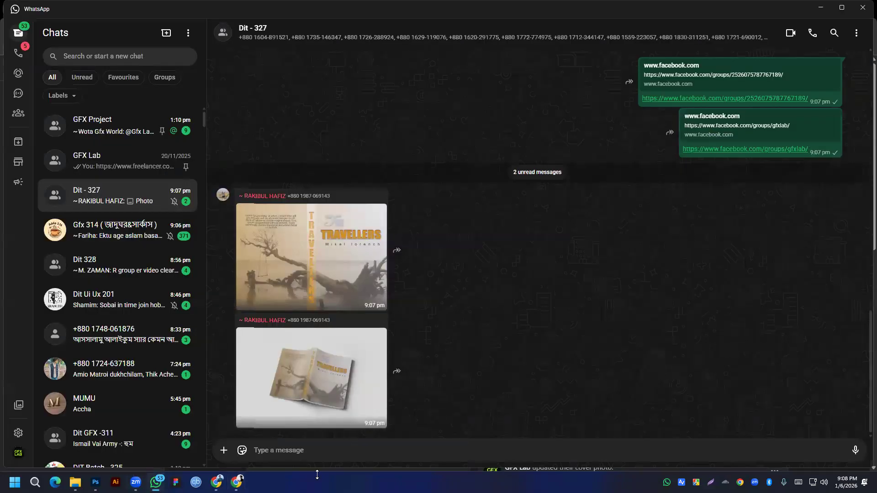
Step: Paste the GFX Lab page link into the Dit - 327 chat in WhatsApp and send it
{"action": "right_click", "coordinate": [320, 450]}
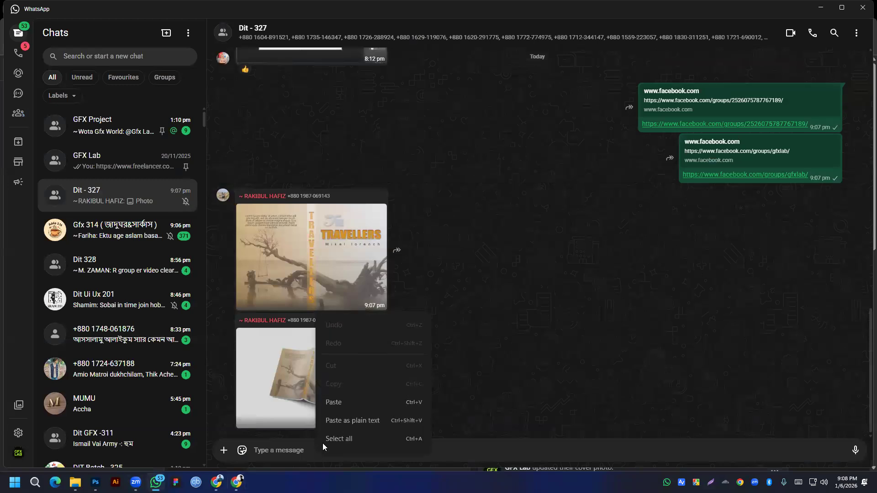
{"action": "left_click", "coordinate": [359, 402]}
{"action": "left_click", "coordinate": [854, 451]}
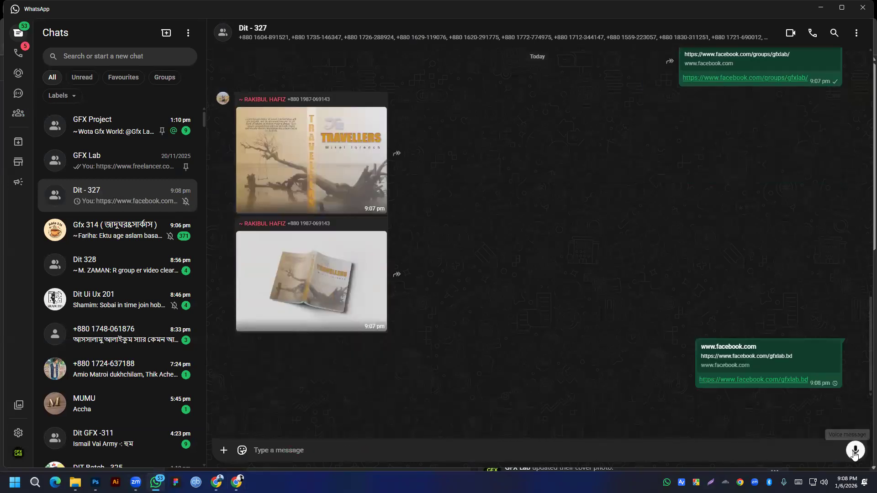
Step: Return to the Facebook home page in Chrome, expand the shortcuts, open the instructor's own page, and copy its web address
{"action": "mouse_move", "coordinate": [156, 483]}
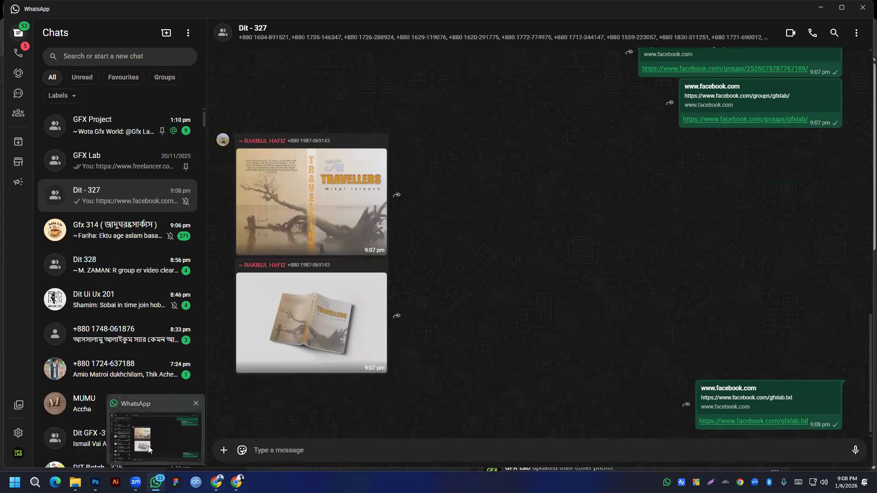
{"action": "left_click", "coordinate": [216, 483]}
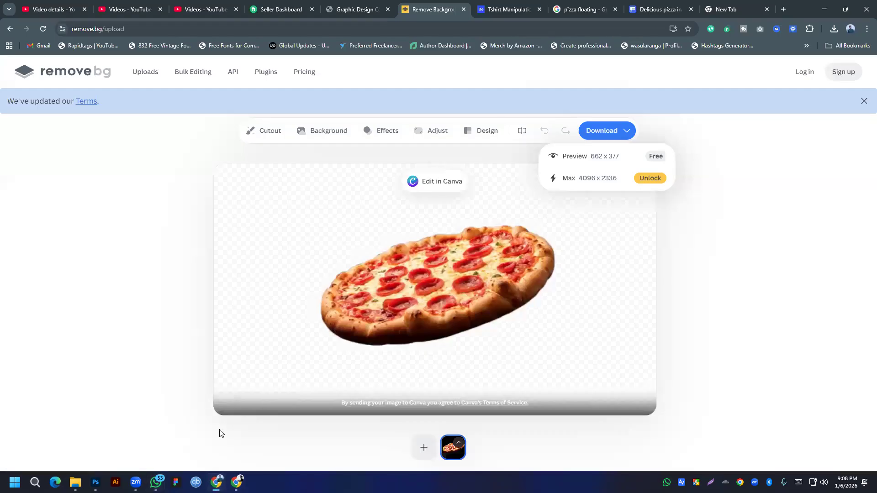
{"action": "left_click", "coordinate": [237, 483]}
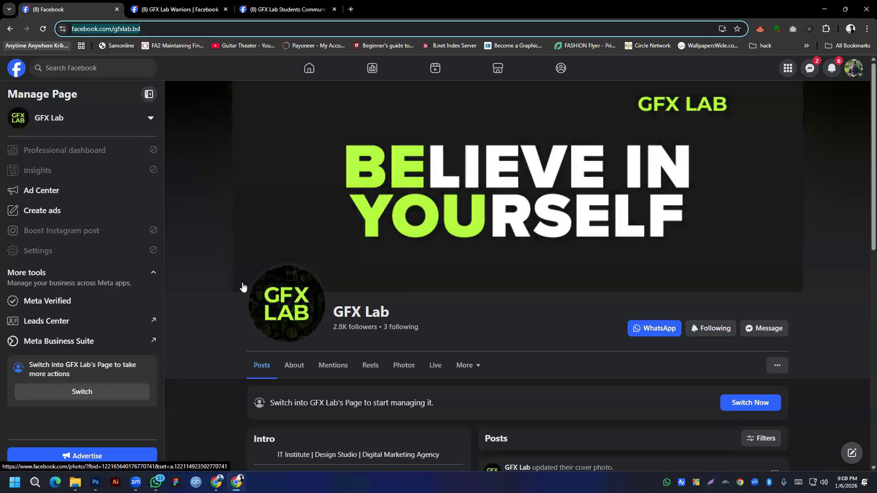
{"action": "key", "text": "alt+Left"}
{"action": "scroll", "coordinate": [66, 369], "scroll_direction": "down", "scroll_amount": 4}
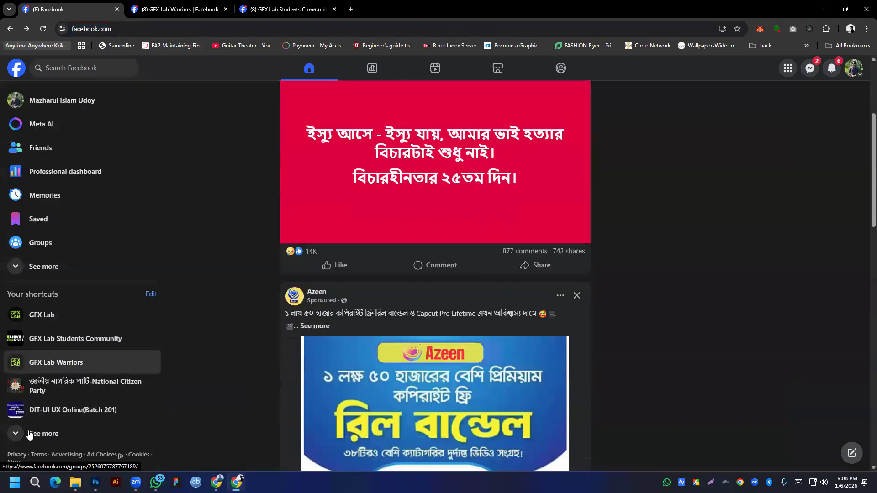
{"action": "left_click", "coordinate": [30, 434]}
{"action": "scroll", "coordinate": [68, 403], "scroll_direction": "down", "scroll_amount": 5}
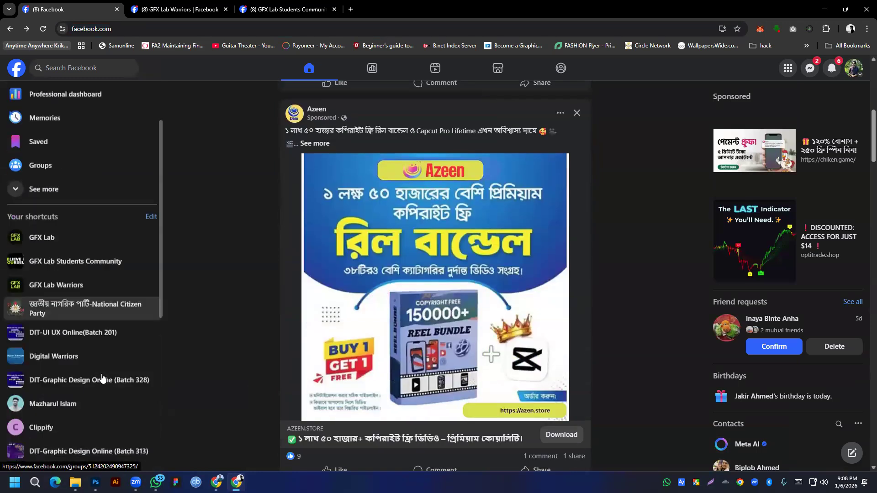
{"action": "scroll", "coordinate": [102, 379], "scroll_direction": "down", "scroll_amount": 2}
{"action": "left_click", "coordinate": [61, 301]}
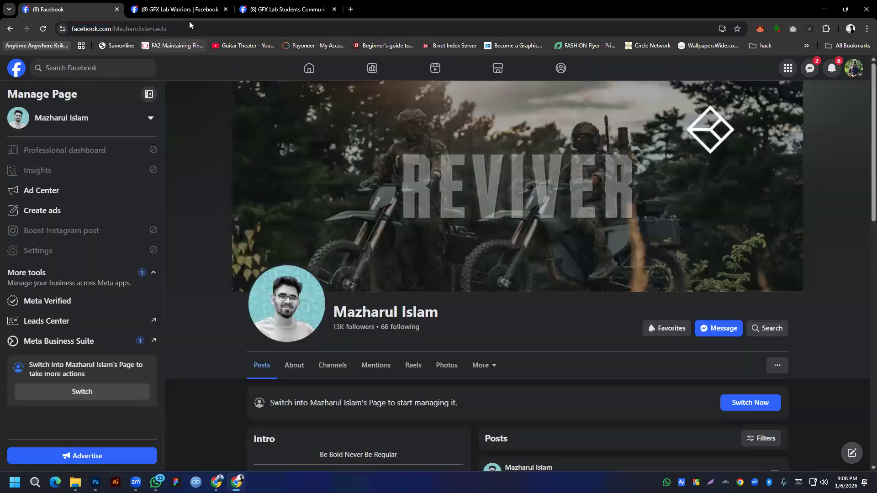
{"action": "right_click", "coordinate": [190, 29]}
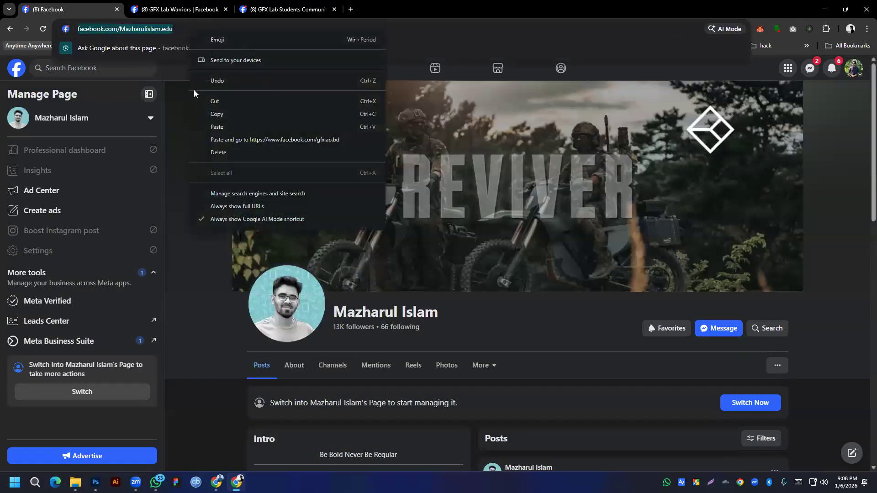
{"action": "left_click", "coordinate": [232, 114]}
Step: Switch to WhatsApp, paste the instructor's page link into the Dit - 327 chat, and send it
{"action": "mouse_move", "coordinate": [236, 482]}
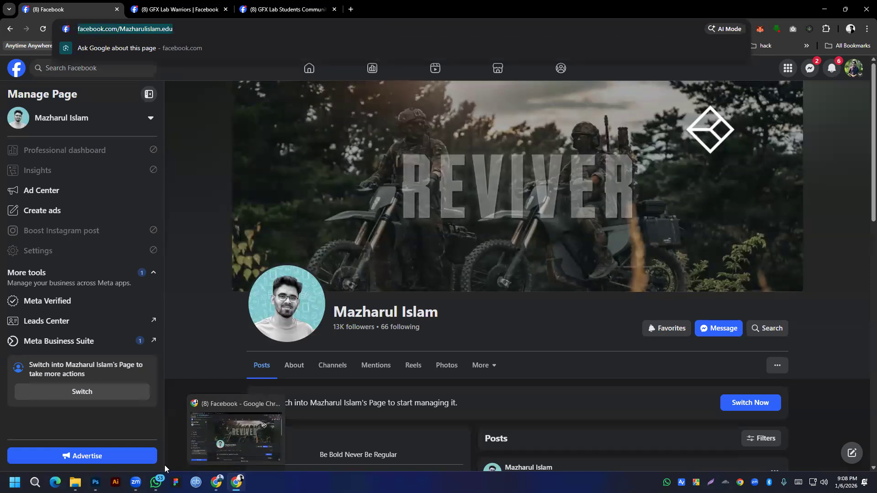
{"action": "key", "text": "alt+Tab"}
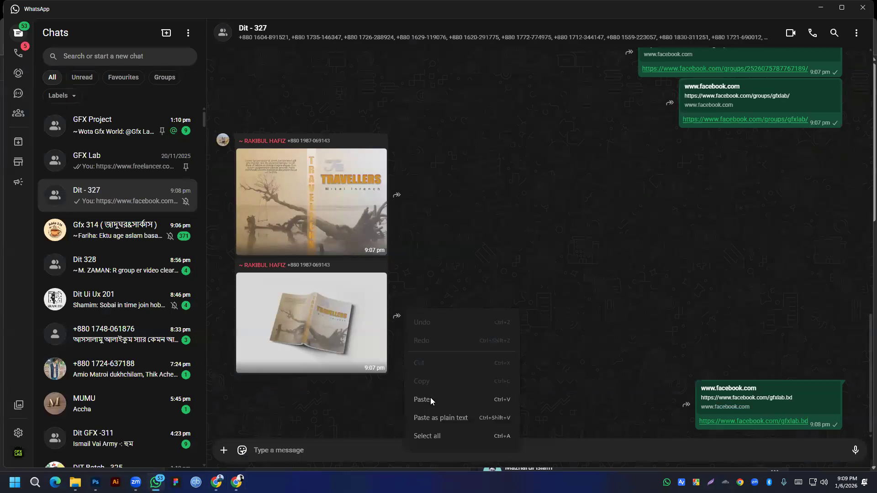
{"action": "key", "text": "ctrl+v"}
{"action": "left_click", "coordinate": [847, 450]}
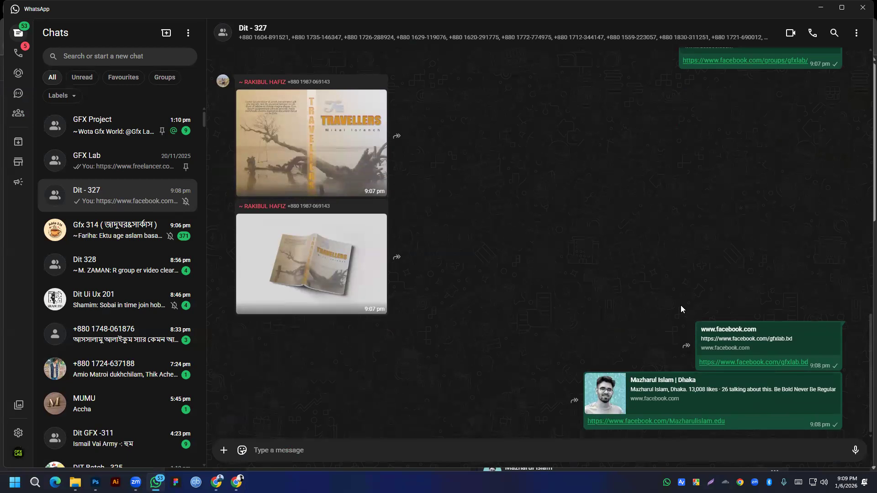
Step: Review the earlier messages and the shared Facebook links in the Dit - 327 chat
{"action": "scroll", "coordinate": [544, 211], "scroll_direction": "up", "scroll_amount": 3}
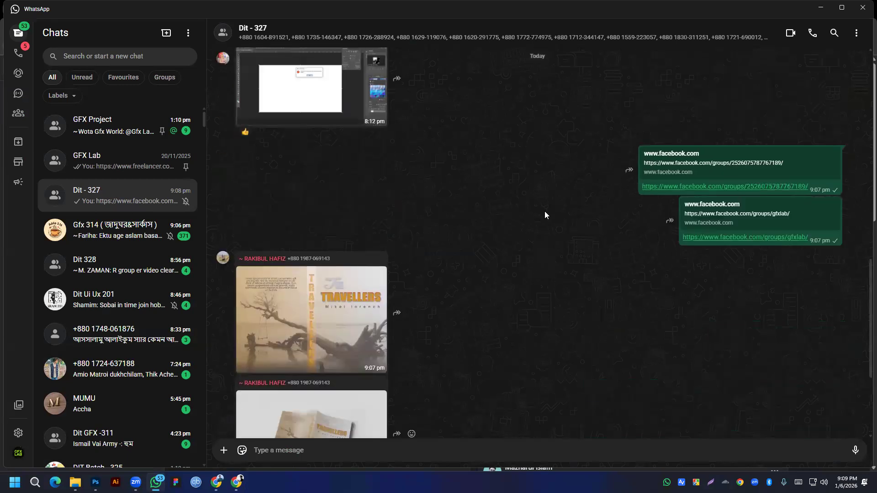
{"action": "scroll", "coordinate": [458, 218], "scroll_direction": "up", "scroll_amount": 8}
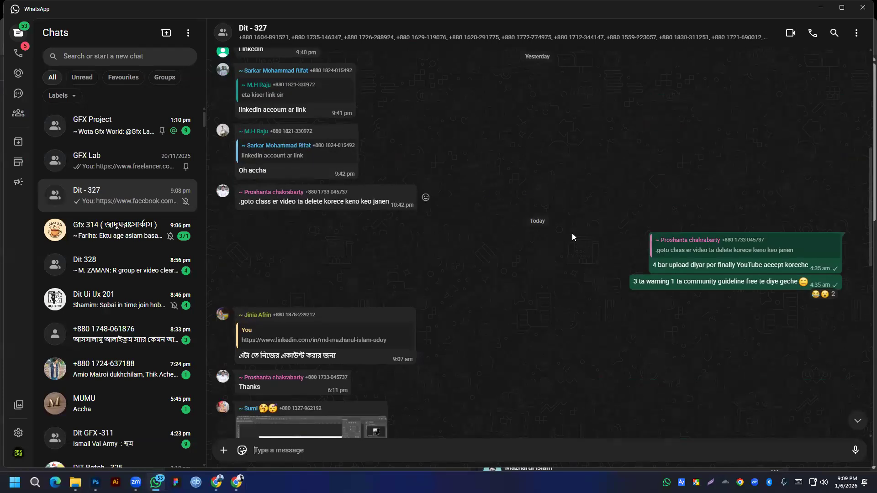
{"action": "scroll", "coordinate": [536, 268], "scroll_direction": "down", "scroll_amount": 4}
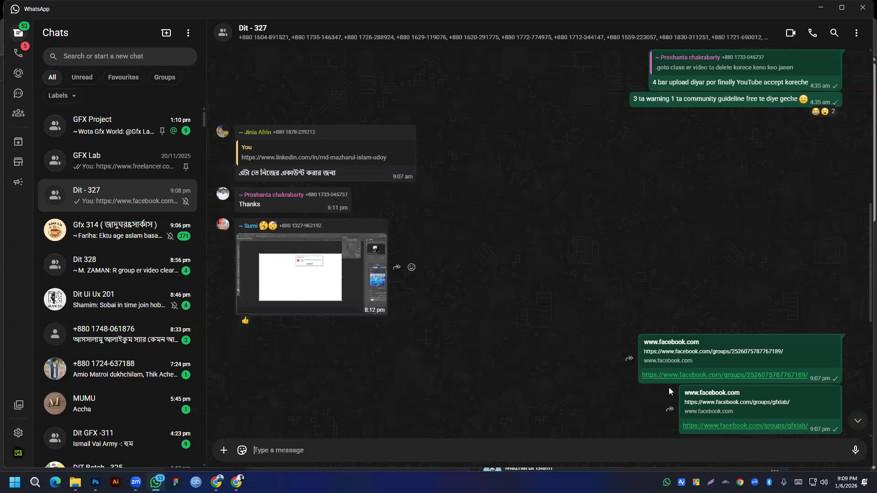
{"action": "scroll", "coordinate": [594, 352], "scroll_direction": "down", "scroll_amount": 5}
{"action": "scroll", "coordinate": [582, 349], "scroll_direction": "down", "scroll_amount": 2}
{"action": "scroll", "coordinate": [582, 343], "scroll_direction": "up", "scroll_amount": 3}
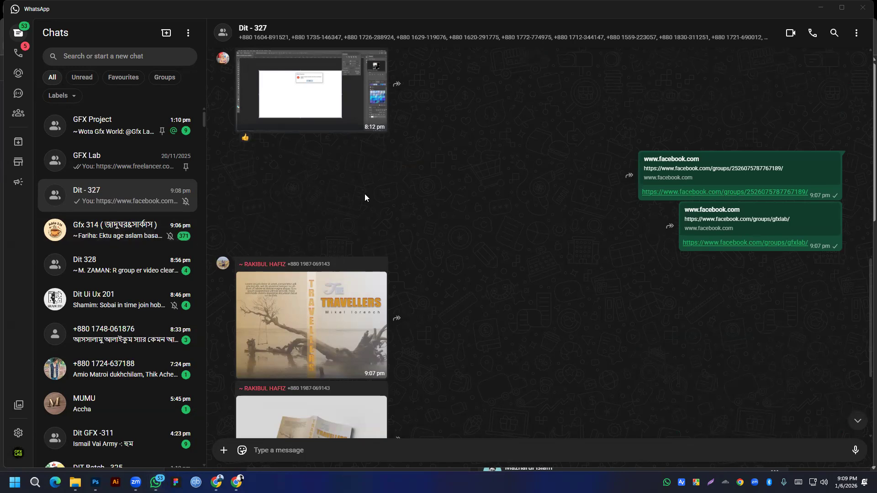
Step: Switch to Chrome, open the instructor's Blue profile in its own window, and restore the previous pages
{"action": "left_click", "coordinate": [231, 478]}
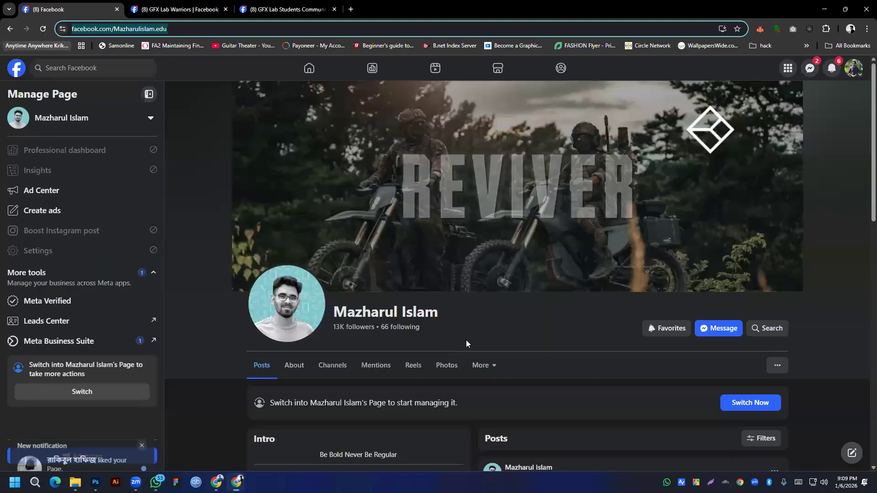
{"action": "left_click", "coordinate": [851, 29]}
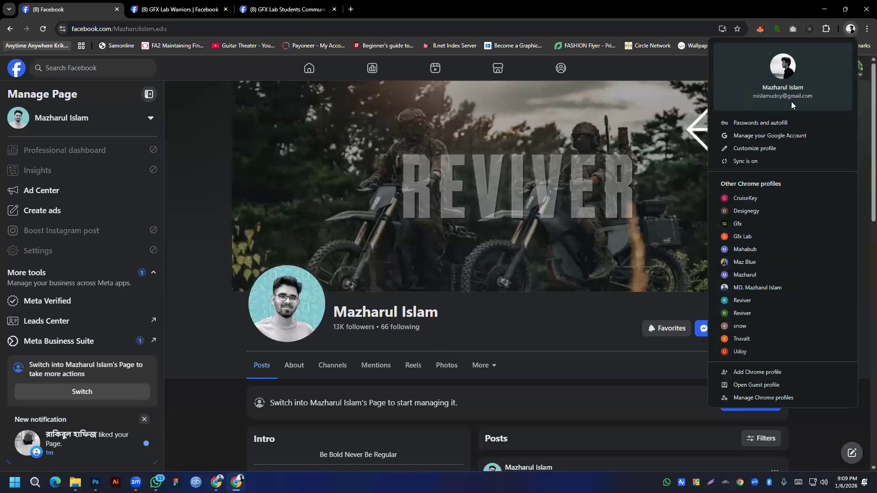
{"action": "left_click", "coordinate": [769, 258]}
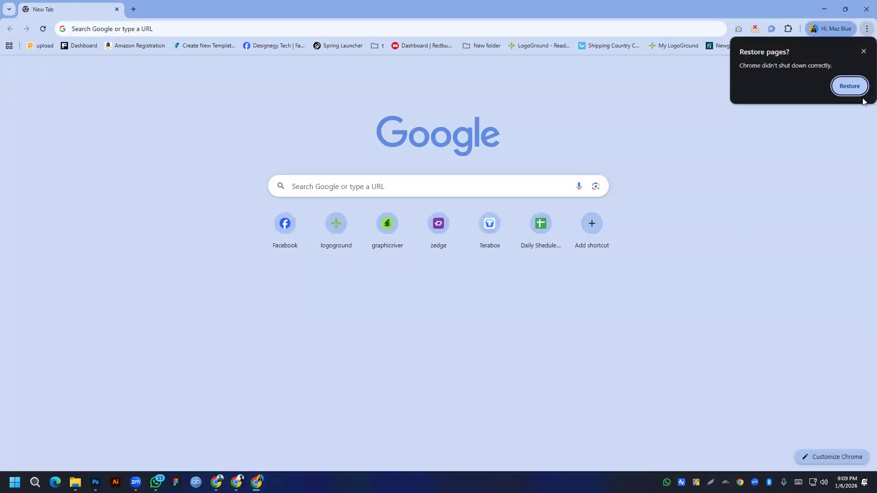
{"action": "left_click", "coordinate": [850, 86]}
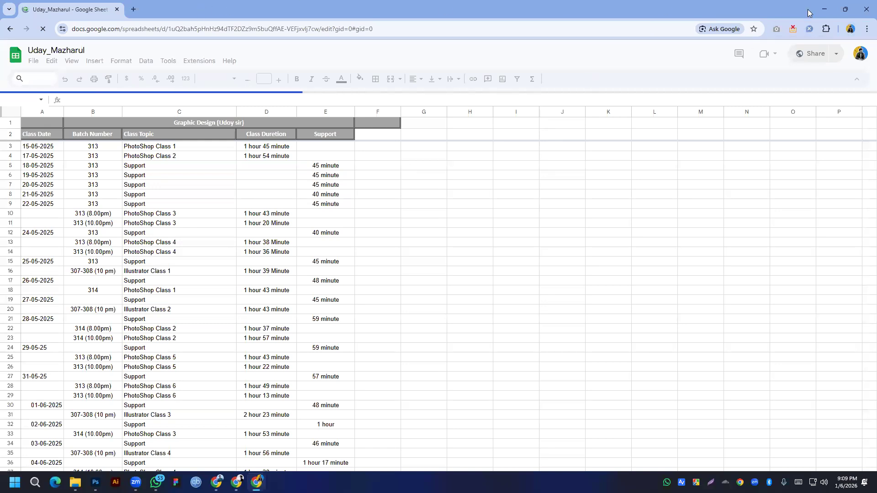
Step: Open a new tab, close the restored Google Sheets tab, and open the Gmail inbox
{"action": "left_click", "coordinate": [133, 10]}
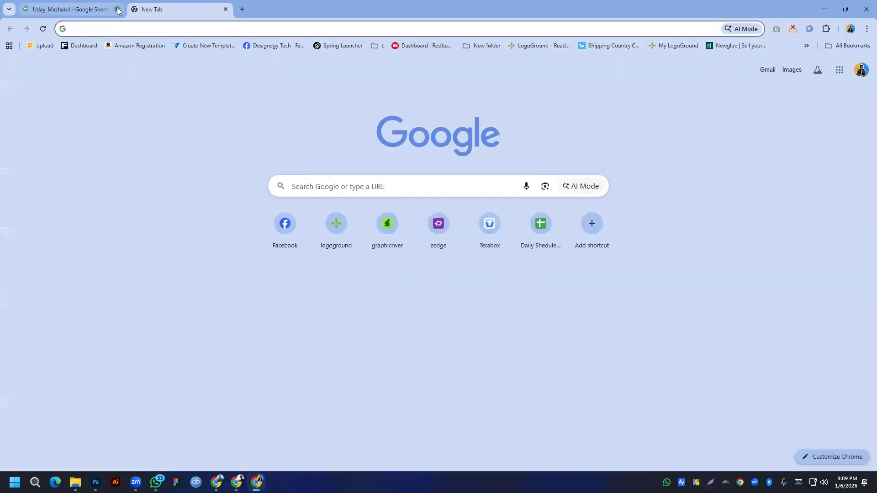
{"action": "left_click", "coordinate": [117, 9]}
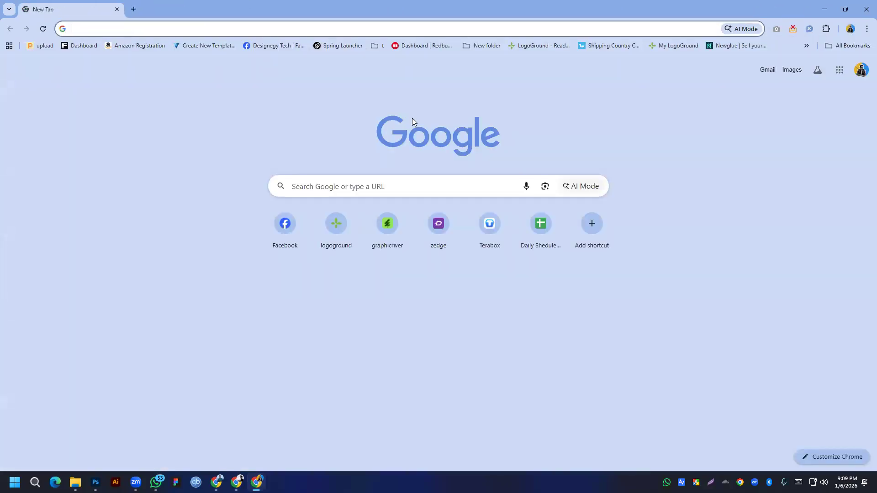
{"action": "left_click", "coordinate": [773, 72]}
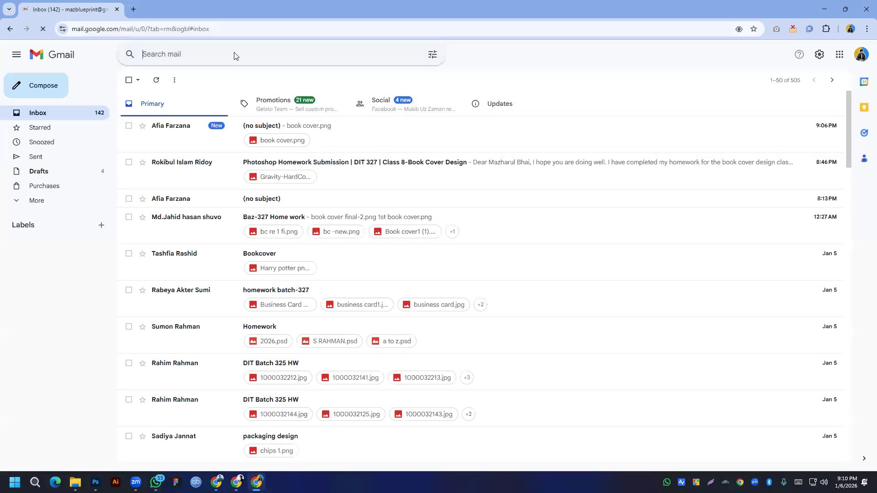
Step: Search the mailbox for the first student's copied e-mail ID and open the newest message, "Baz-327 Home work"
{"action": "right_click", "coordinate": [235, 53]}
{"action": "left_click", "coordinate": [256, 164]}
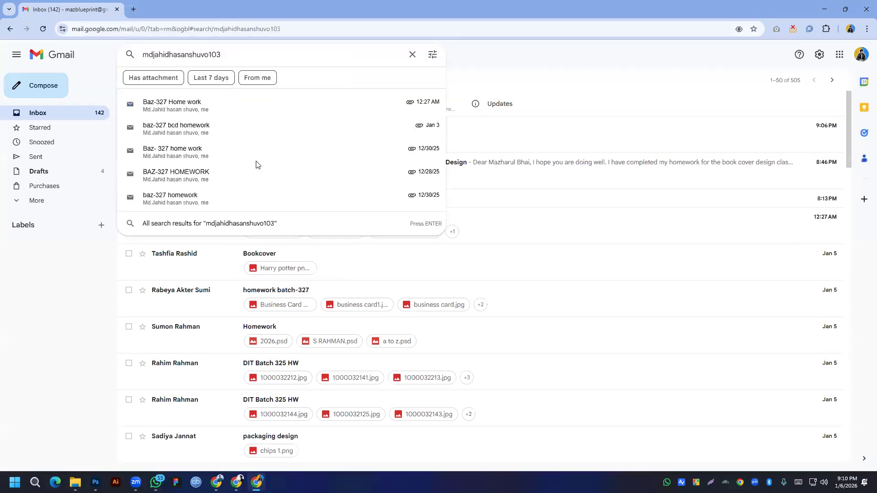
{"action": "key", "text": "Return"}
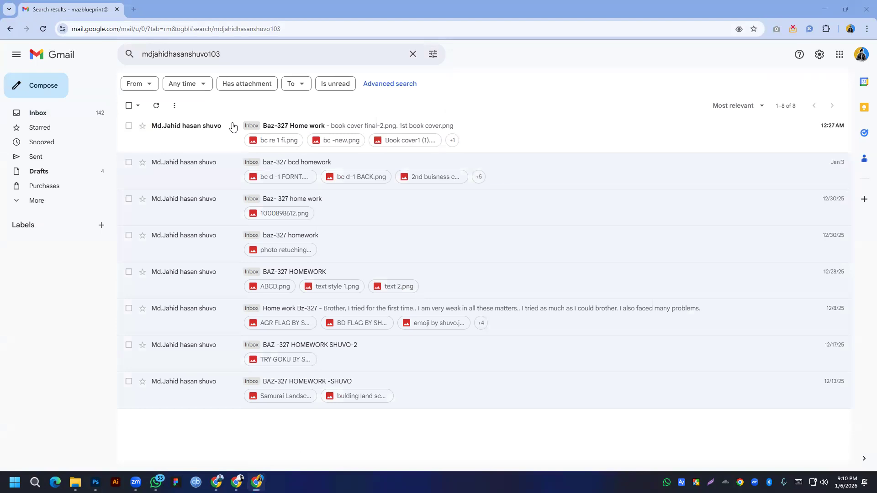
{"action": "left_click", "coordinate": [336, 150]}
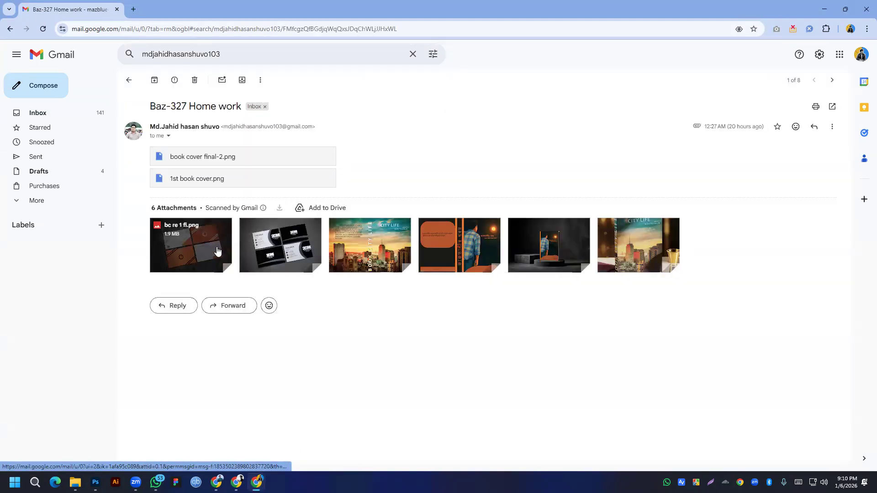
Step: Review the attached images from bc re 1 fi.png through 1st book cover.png, and return to the search results
{"action": "left_click", "coordinate": [215, 245]}
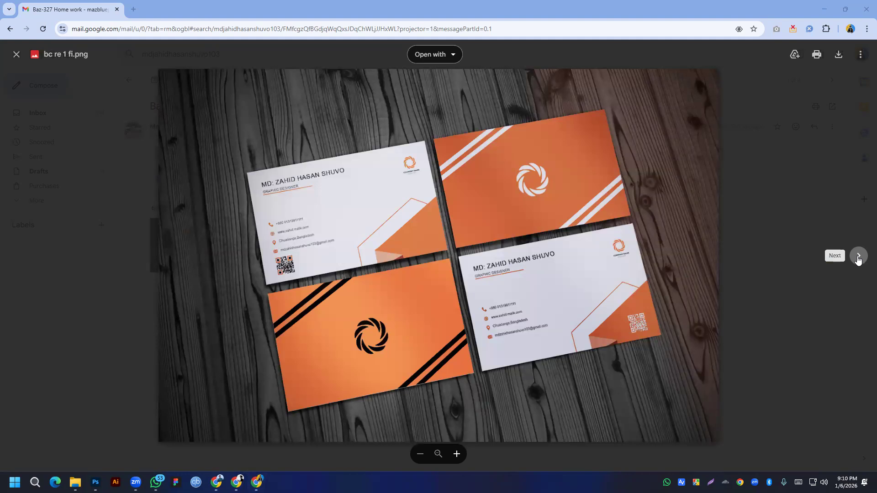
{"action": "left_click", "coordinate": [859, 257]}
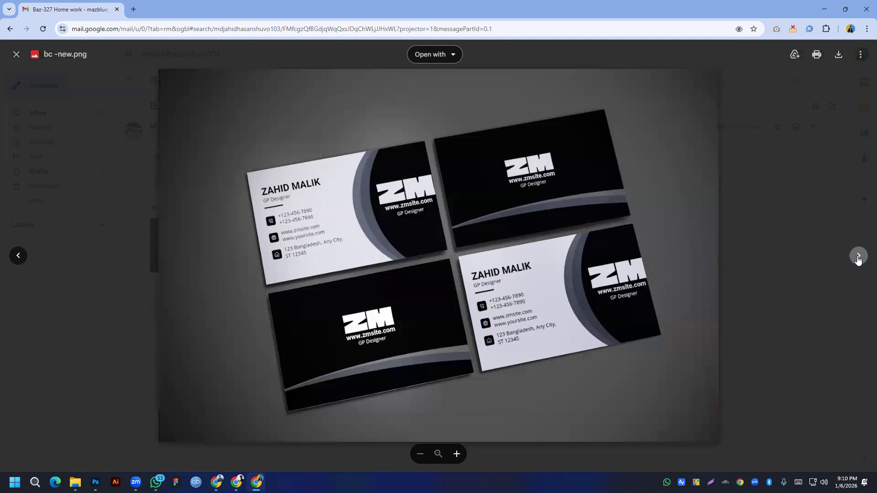
{"action": "left_click", "coordinate": [858, 257]}
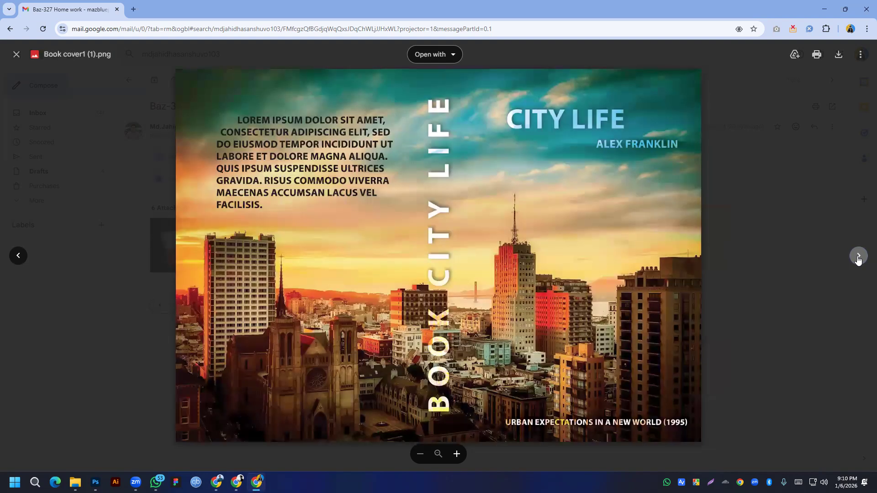
{"action": "left_click", "coordinate": [858, 257]}
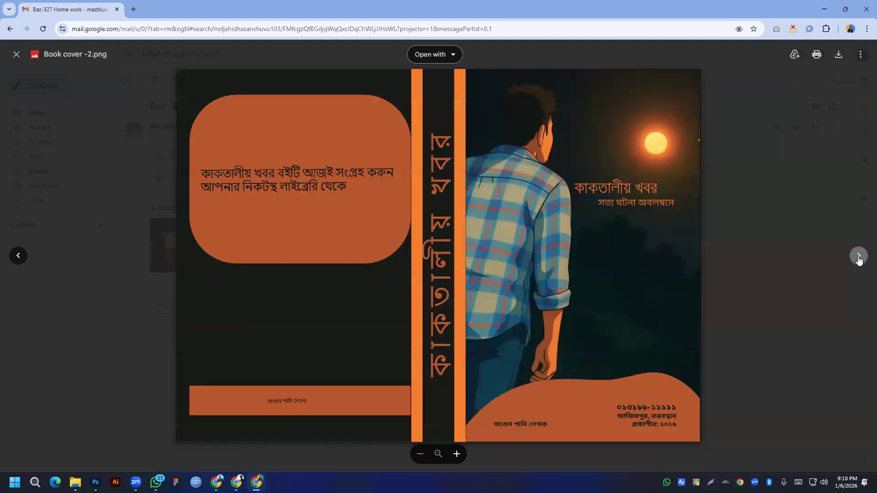
{"action": "left_click", "coordinate": [859, 257]}
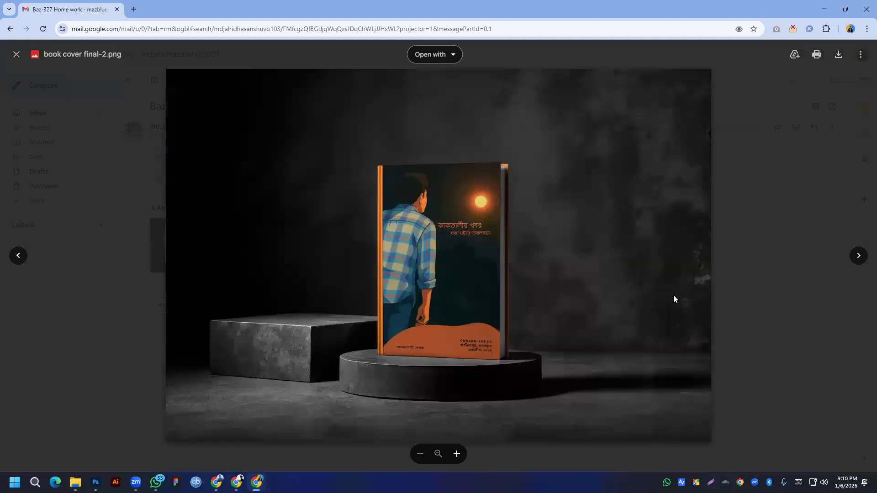
{"action": "left_click", "coordinate": [860, 263]}
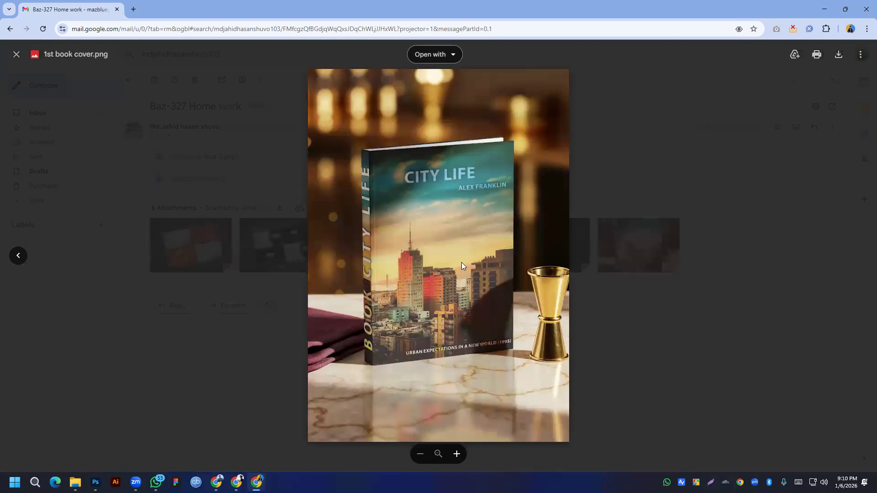
{"action": "left_click", "coordinate": [738, 300]}
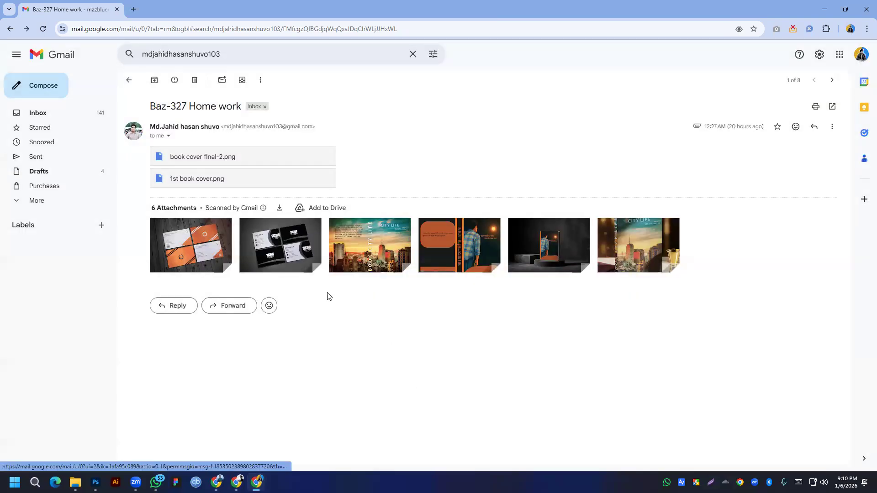
{"action": "key", "text": "alt+Left"}
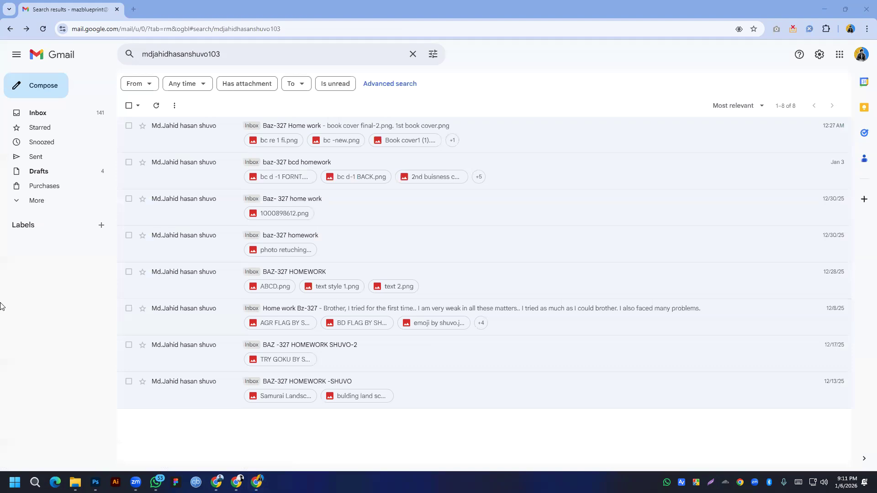
Step: Replace the search with the next student's copied e-mail ID and open the message with book cover.png
{"action": "double_click", "coordinate": [250, 54]}
{"action": "right_click", "coordinate": [250, 54]}
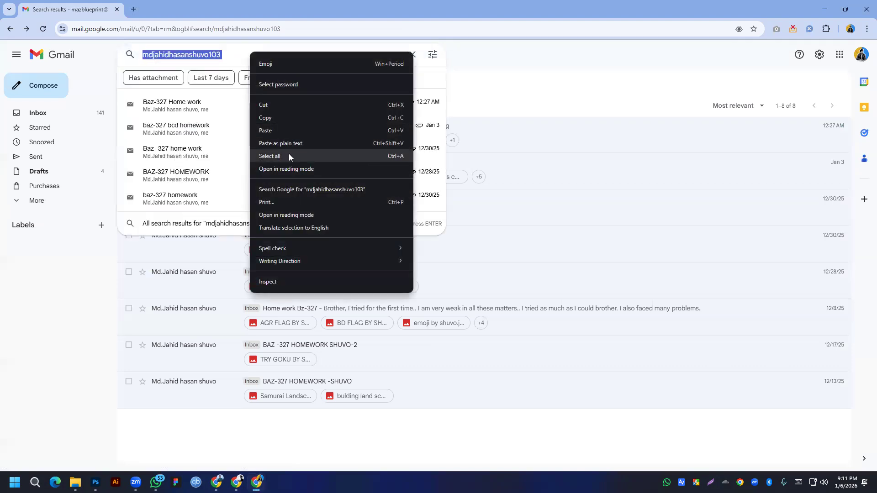
{"action": "left_click", "coordinate": [280, 130]}
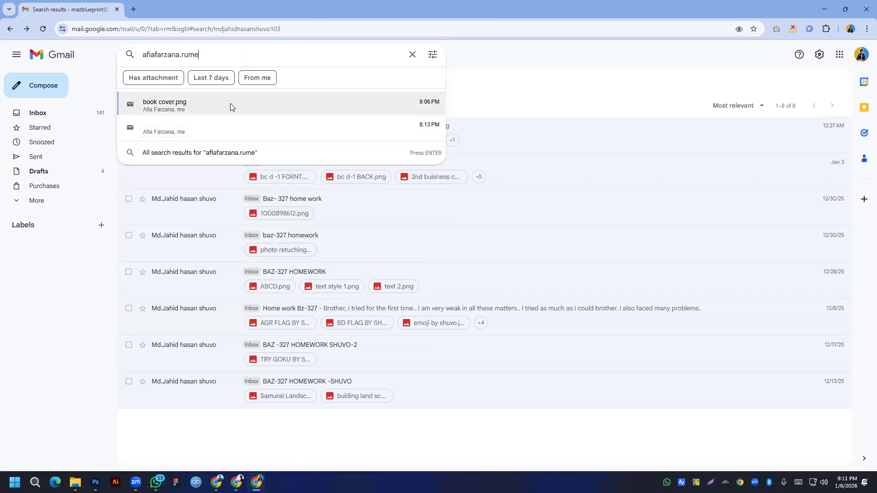
{"action": "key", "text": "Return"}
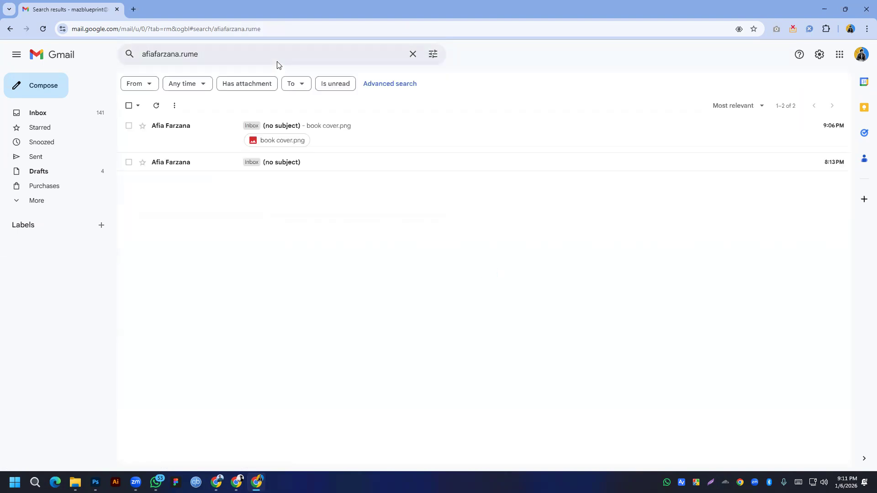
{"action": "left_click", "coordinate": [314, 128]}
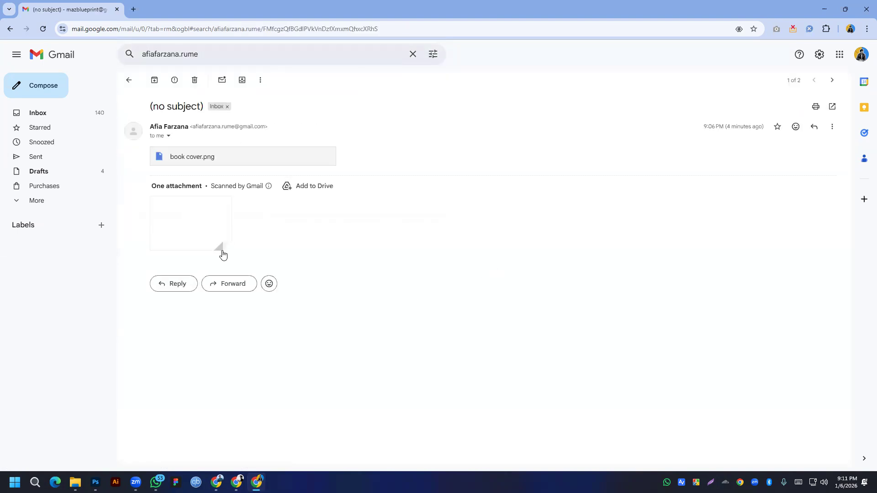
Step: View the book cover.png attachment, check the student's other message without a subject, and return to the search results
{"action": "left_click", "coordinate": [218, 226]}
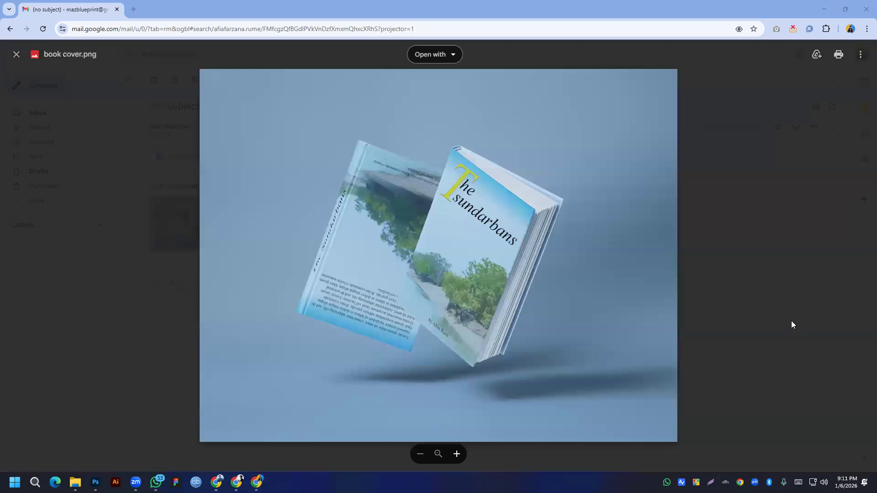
{"action": "left_click", "coordinate": [751, 309]}
{"action": "key", "text": "alt+Left"}
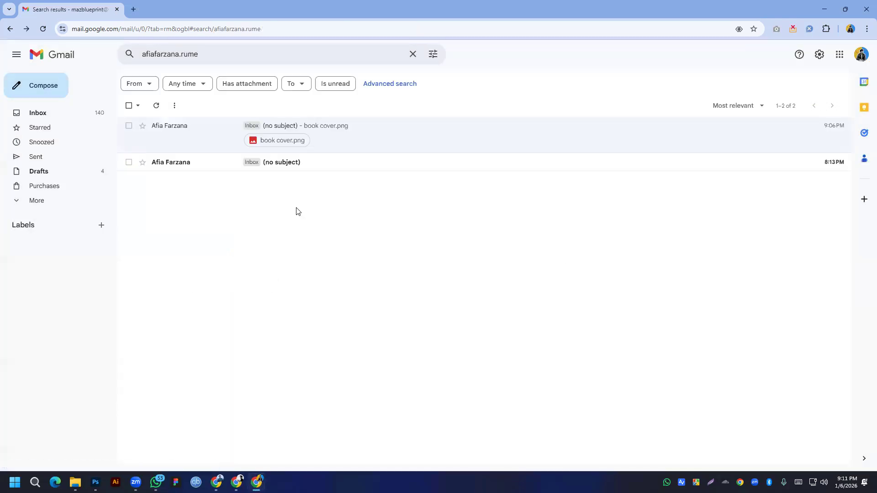
{"action": "left_click", "coordinate": [286, 168]}
{"action": "key", "text": "alt+Left"}
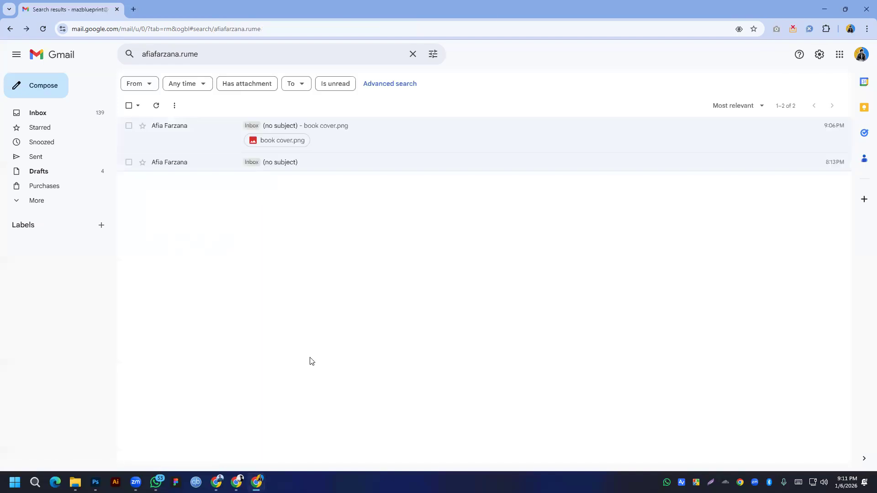
Step: Search the mailbox for the third student's copied e-mail ID and open the Jan 5 "homework batch-327" message
{"action": "key", "text": "alt+Tab"}
{"action": "triple_click", "coordinate": [215, 55]}
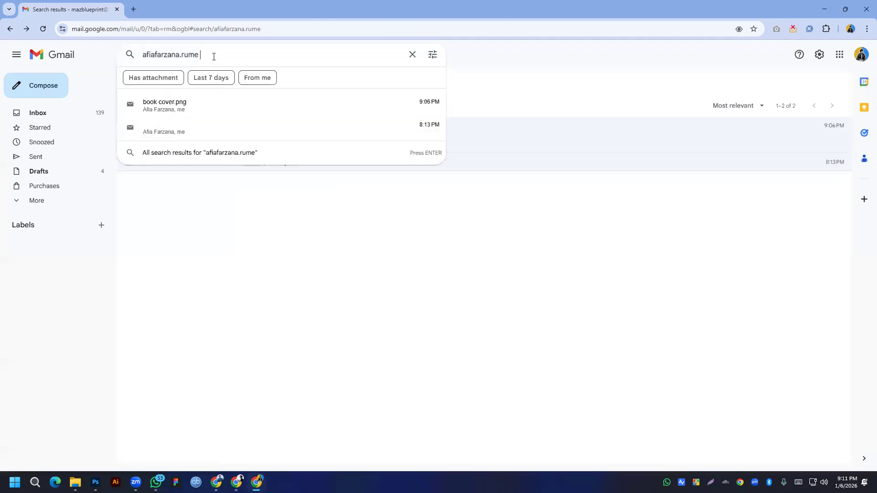
{"action": "right_click", "coordinate": [214, 56]}
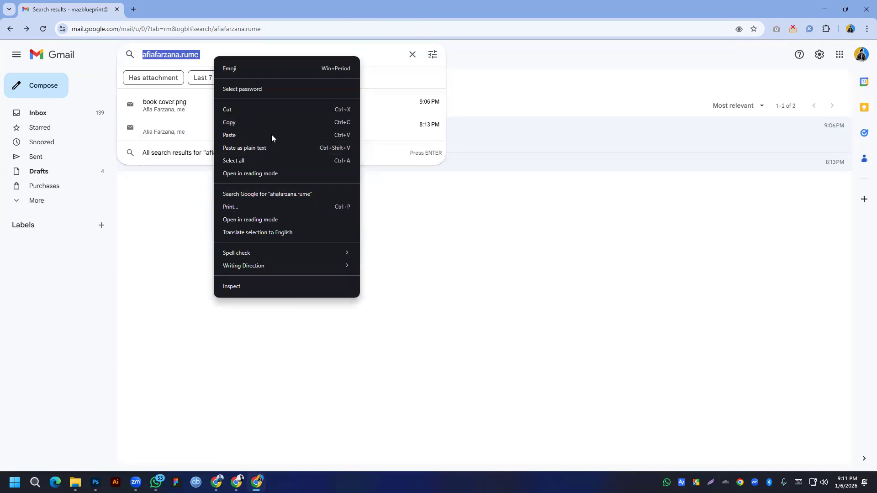
{"action": "left_click", "coordinate": [239, 137]}
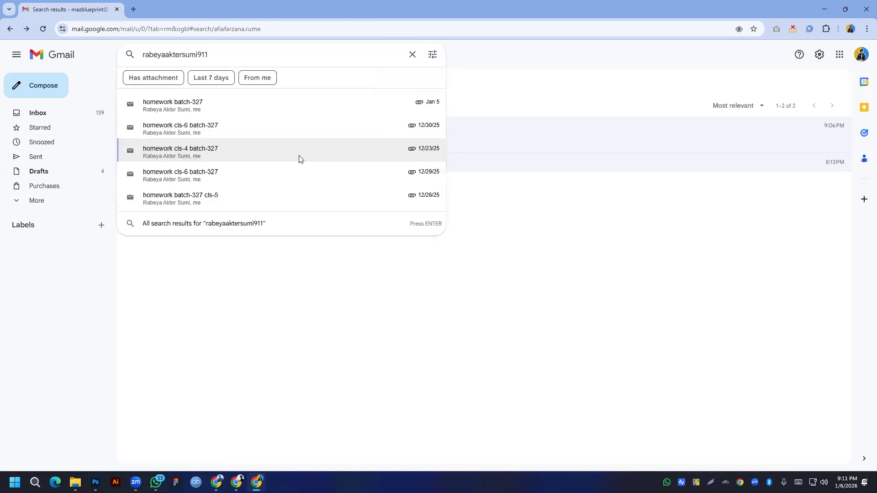
{"action": "key", "text": "Return"}
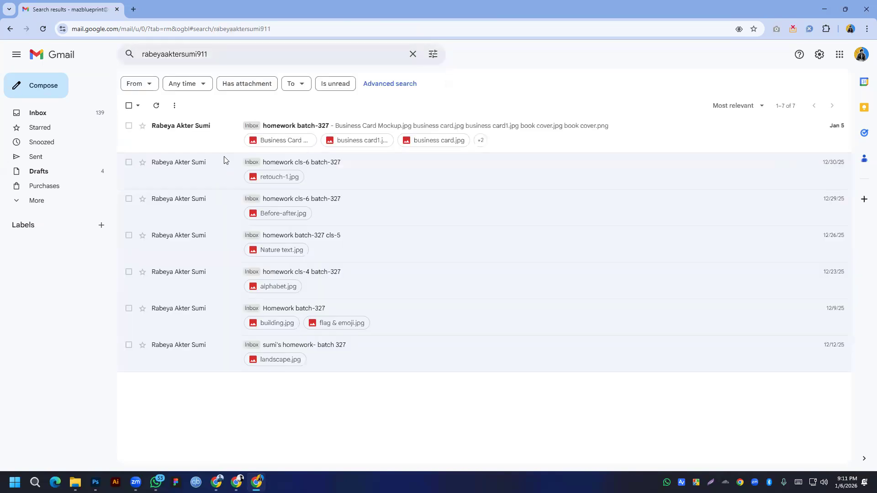
{"action": "left_click", "coordinate": [358, 132]}
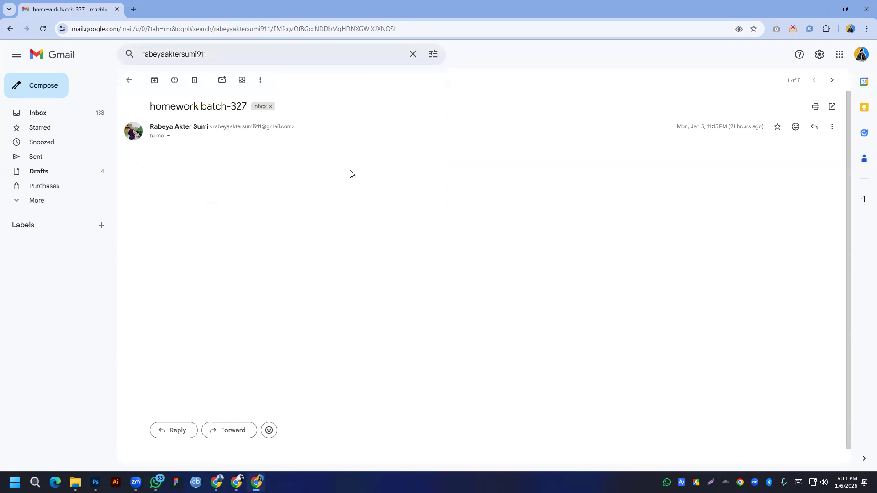
{"action": "mouse_move", "coordinate": [303, 256]}
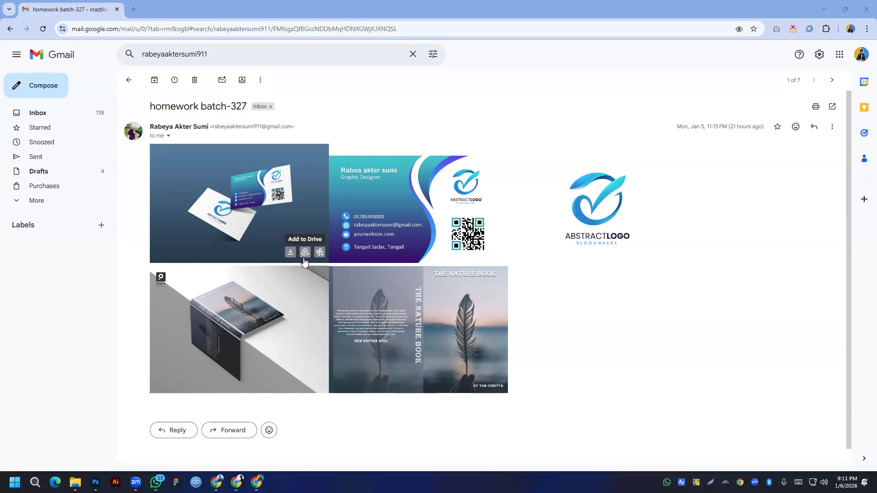
Step: Examine the contact details on Business Card Mockup.jpg up close, view the remaining images through book cover.png, and return to the results
{"action": "left_click", "coordinate": [292, 217]}
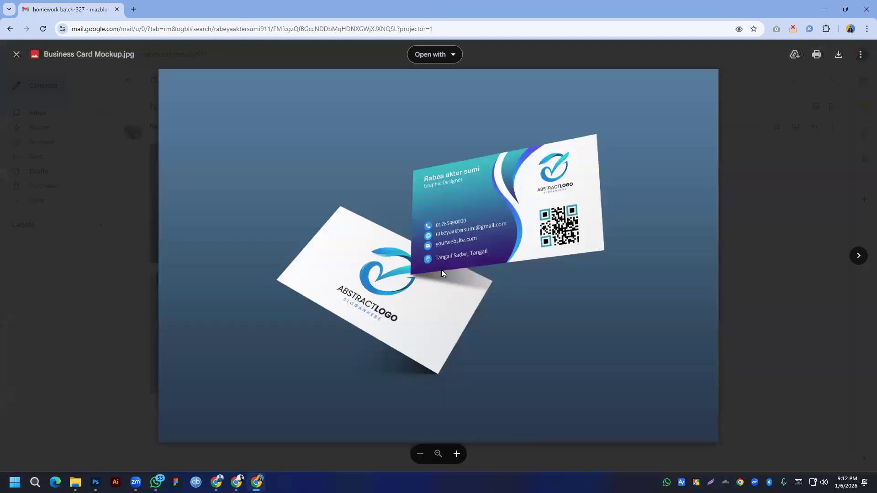
{"action": "scroll", "coordinate": [436, 242], "scroll_direction": "up", "scroll_amount": 5}
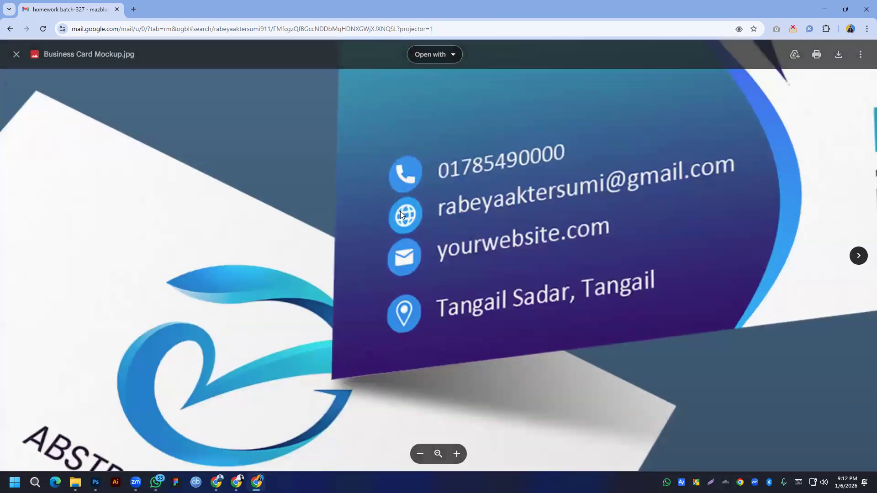
{"action": "left_click", "coordinate": [859, 255]}
{"action": "left_click", "coordinate": [859, 256]}
{"action": "left_click", "coordinate": [859, 256]}
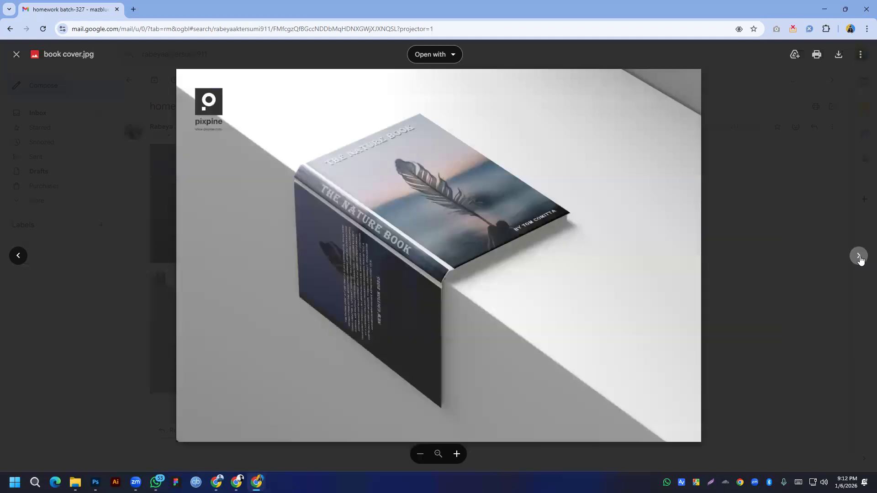
{"action": "left_click", "coordinate": [859, 257]}
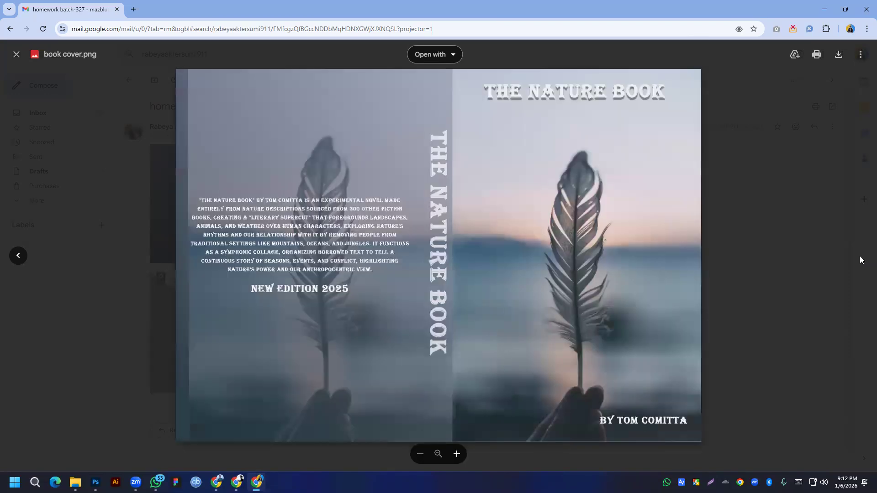
{"action": "left_click", "coordinate": [817, 262]}
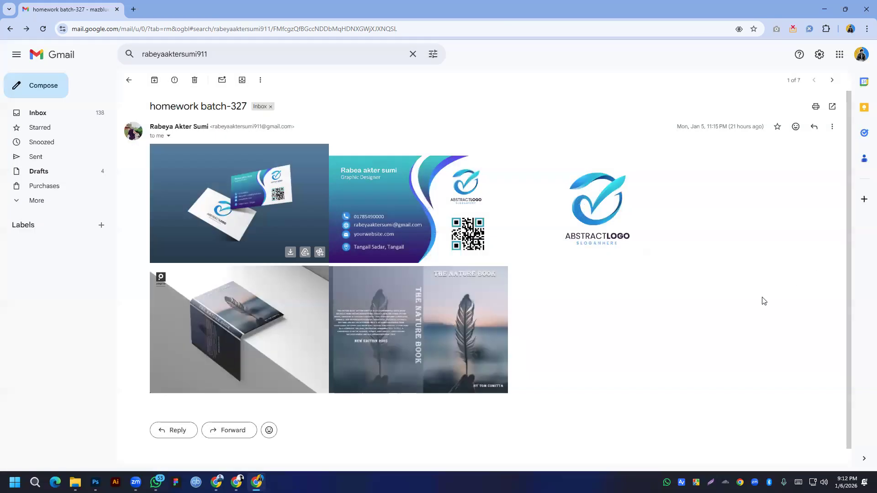
{"action": "scroll", "coordinate": [441, 290], "scroll_direction": "down", "scroll_amount": 1}
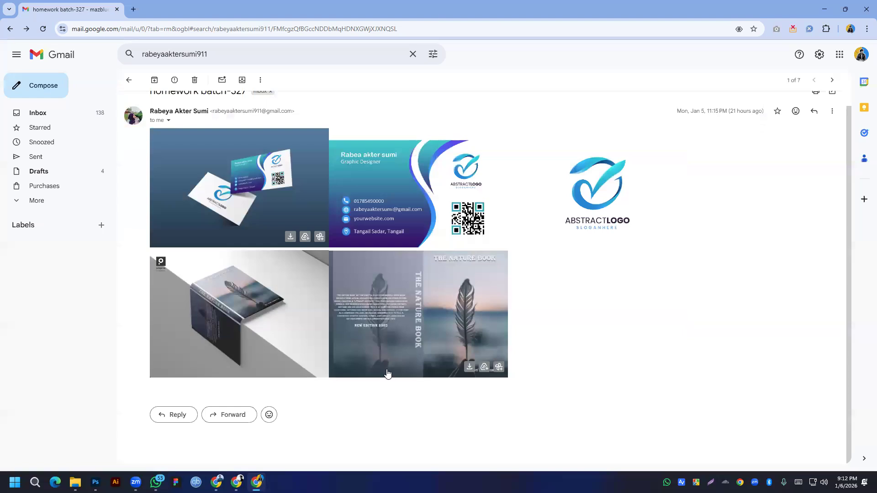
{"action": "key", "text": "alt+Left"}
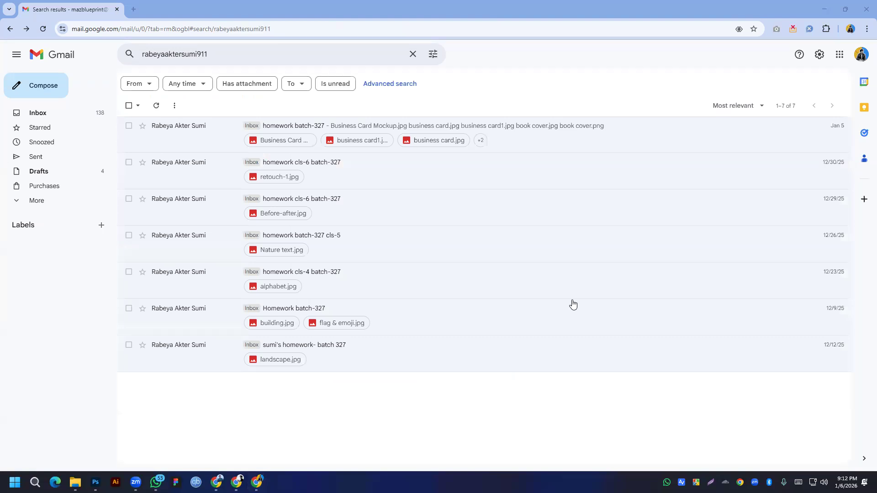
Step: Search the mailbox for the fourth student's copied e-mail ID and open the "Bookcover" message
{"action": "left_click", "coordinate": [249, 53]}
{"action": "right_click", "coordinate": [246, 54]}
{"action": "left_click", "coordinate": [235, 57]}
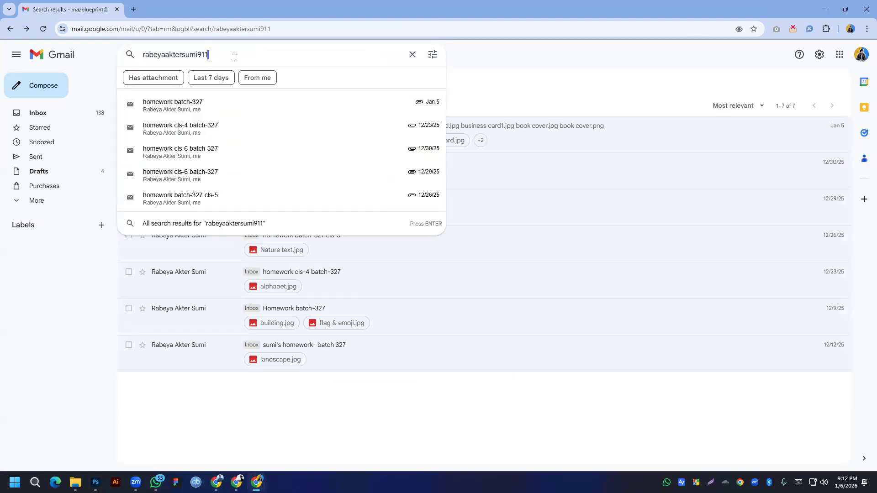
{"action": "double_click", "coordinate": [235, 57]}
{"action": "right_click", "coordinate": [235, 57]}
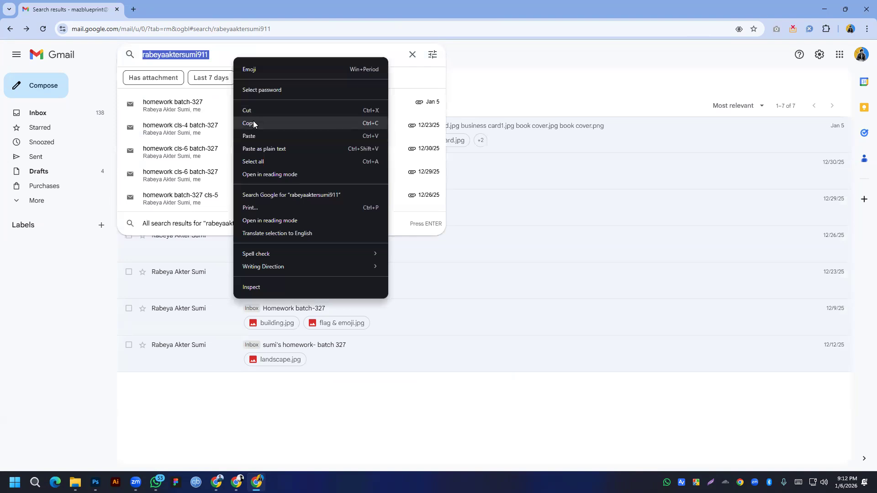
{"action": "left_click", "coordinate": [254, 136]}
{"action": "key", "text": "Return"}
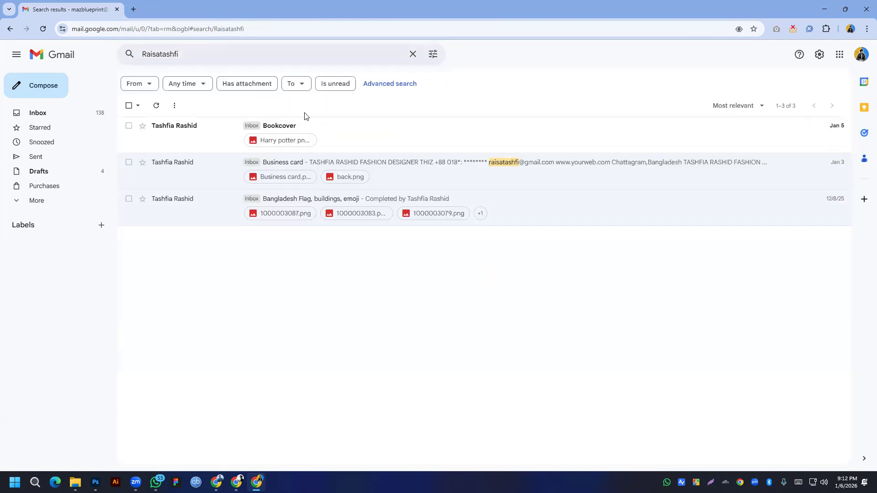
{"action": "left_click", "coordinate": [304, 129]}
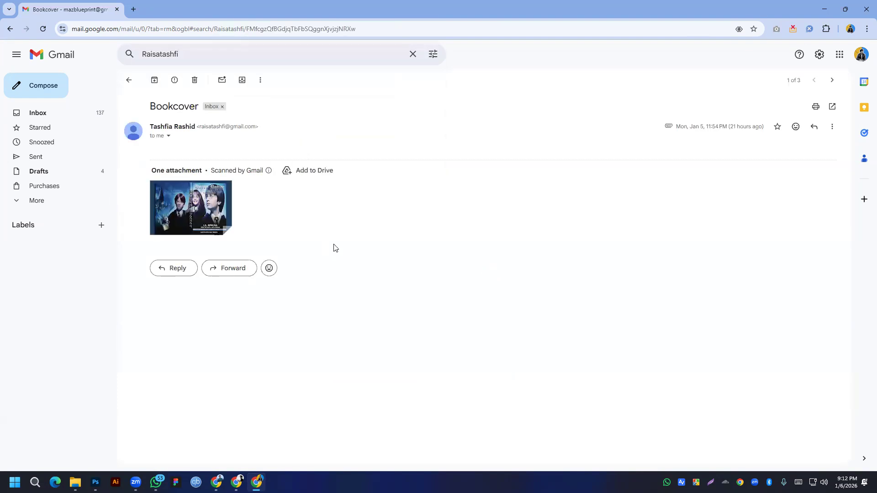
Step: View the Harry potter png.png attachment of the "Bookcover" message and return to the message
{"action": "left_click", "coordinate": [199, 203]}
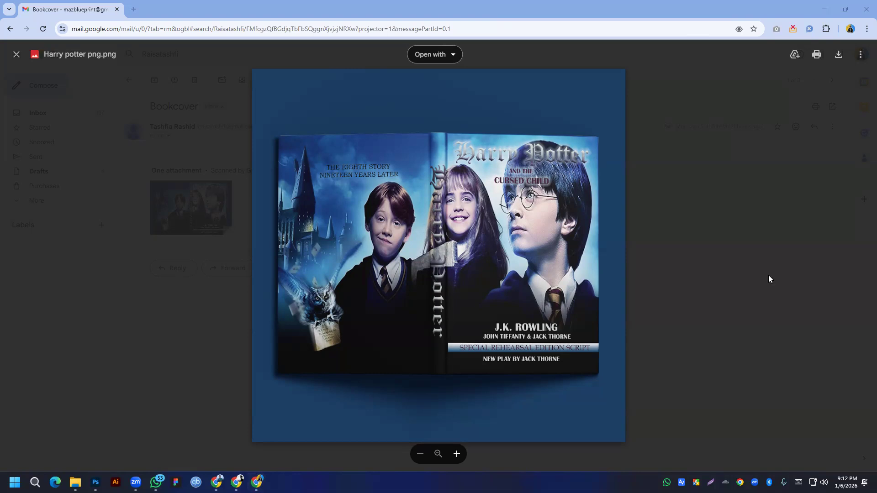
{"action": "left_click", "coordinate": [167, 332]}
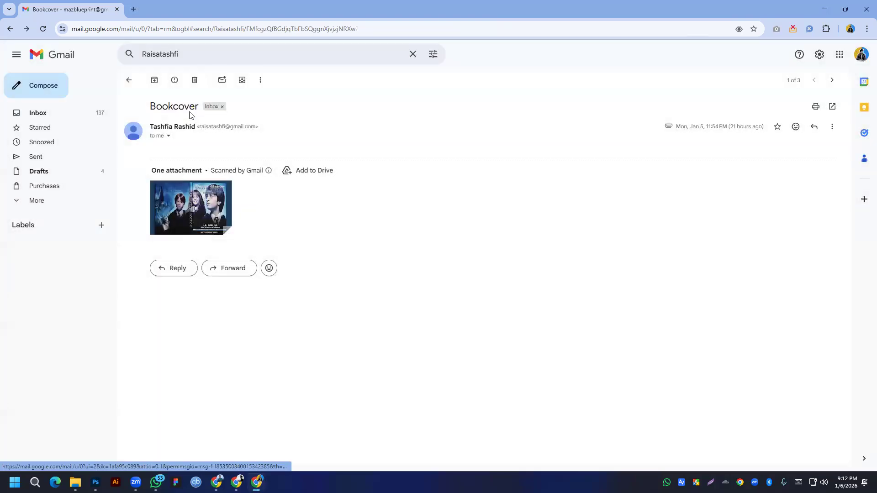
Step: Search the mailbox for the fifth student's copied e-mail ID and open the "Class 8-Book Cover Design" homework message
{"action": "left_click", "coordinate": [202, 56]}
{"action": "key", "text": "ctrl+a"}
{"action": "right_click", "coordinate": [202, 55]}
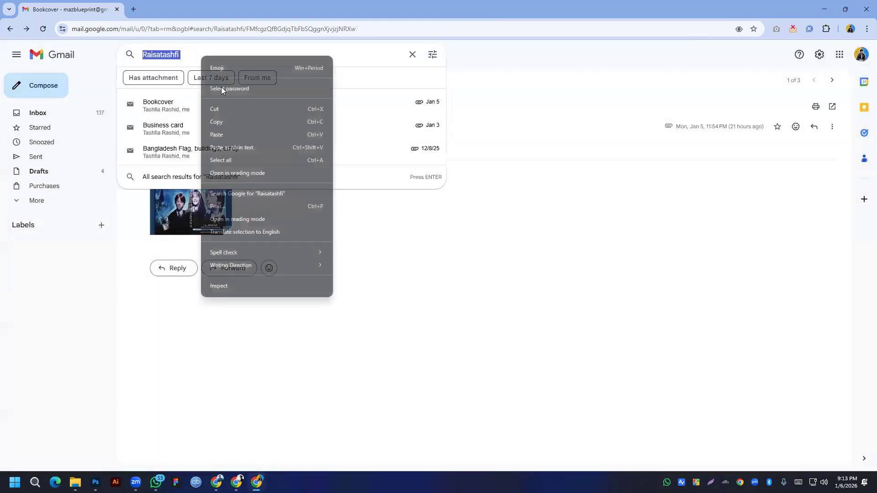
{"action": "left_click", "coordinate": [233, 134]}
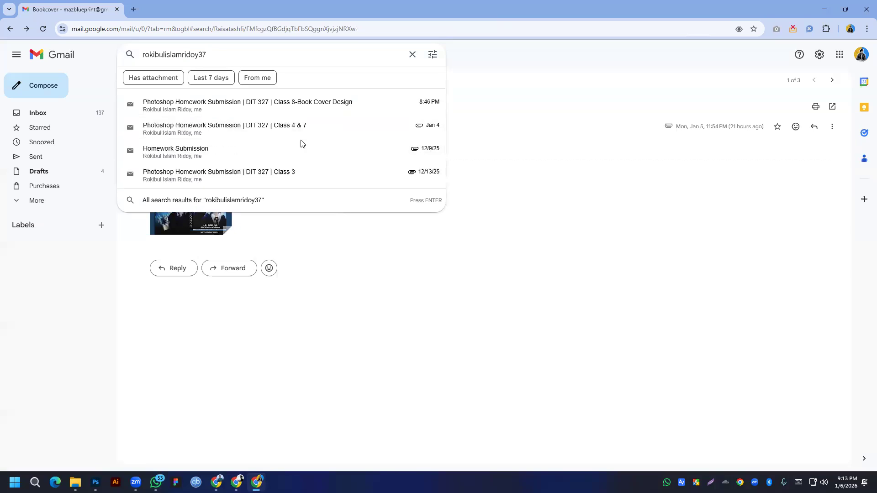
{"action": "key", "text": "Return"}
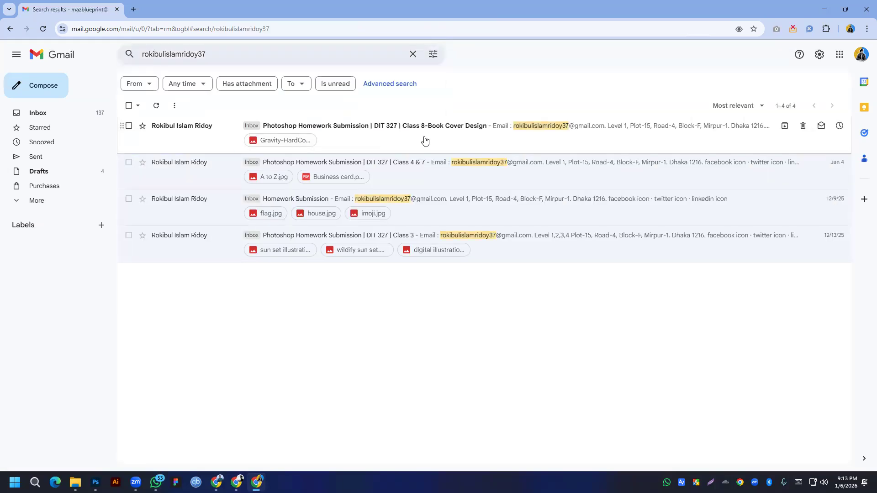
{"action": "left_click", "coordinate": [426, 138]}
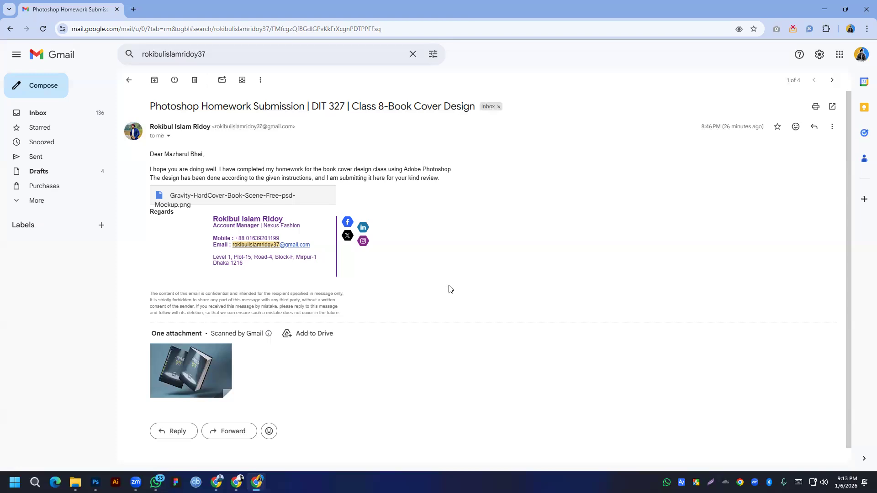
Step: View the Gravity-HardCover-Book-Scene-Free-psd-Mockup.png attachment, return to the message, and open the attachment once more
{"action": "left_click", "coordinate": [211, 366]}
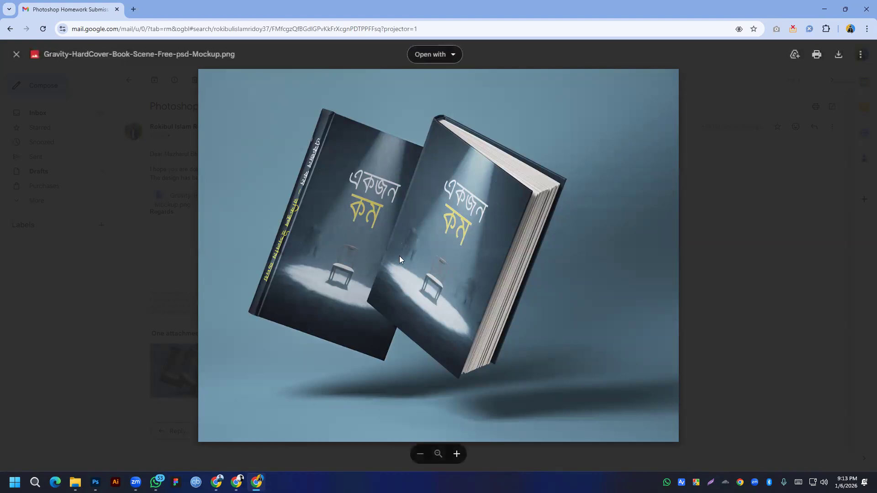
{"action": "left_click", "coordinate": [123, 252]}
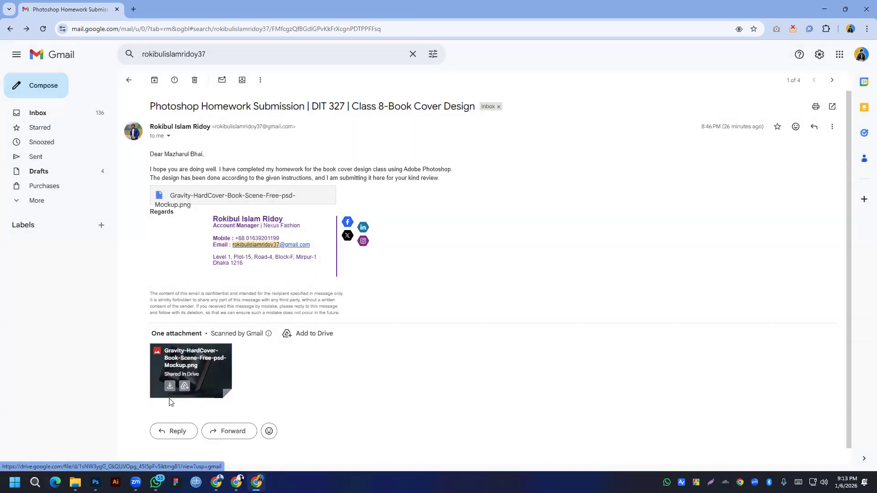
{"action": "left_click", "coordinate": [187, 372]}
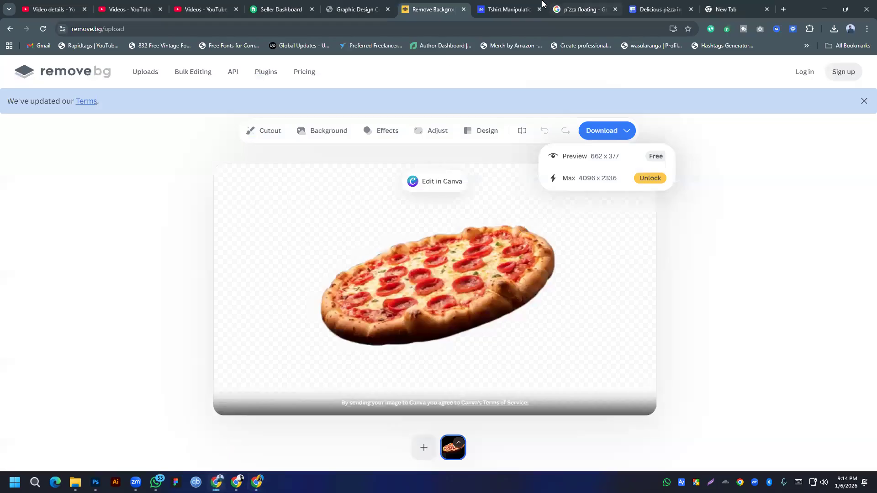
Step: Switch to Behance, leave the other designer's portfolio, and open the own profile at its Projects section
{"action": "left_click", "coordinate": [507, 9]}
{"action": "left_click", "coordinate": [2, 184]}
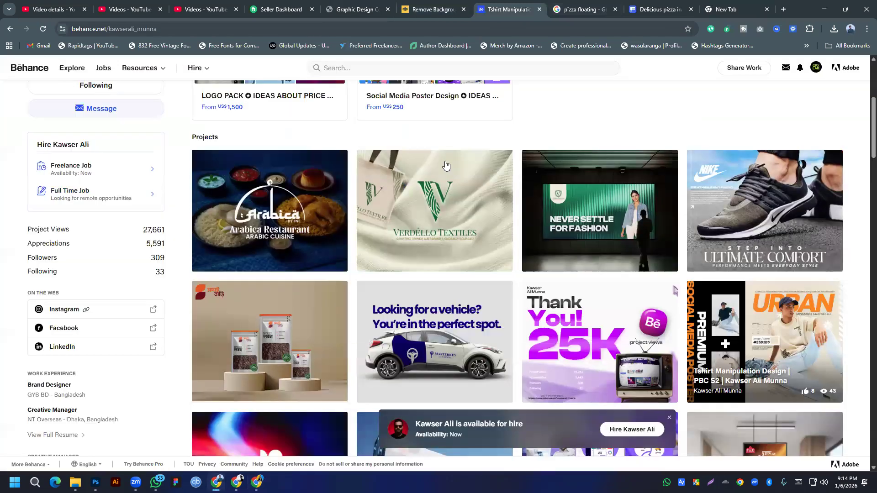
{"action": "scroll", "coordinate": [328, 185], "scroll_direction": "up", "scroll_amount": 5}
{"action": "left_click", "coordinate": [36, 72]}
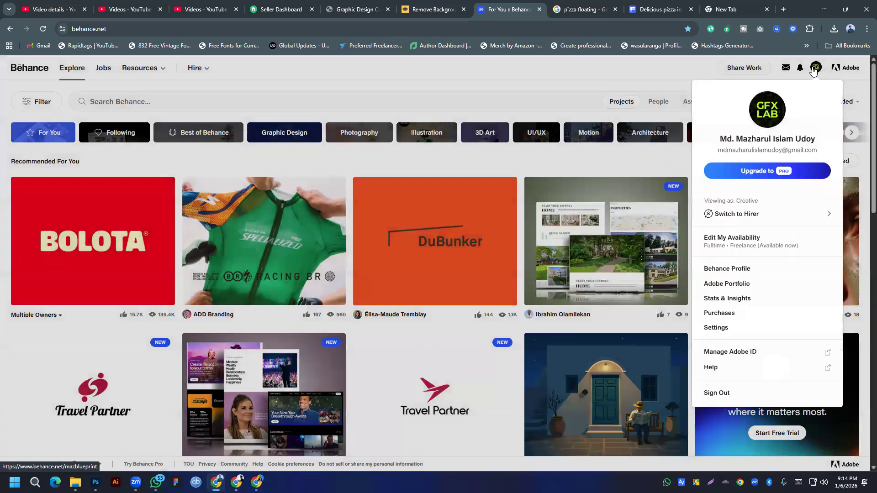
{"action": "left_click", "coordinate": [816, 68]}
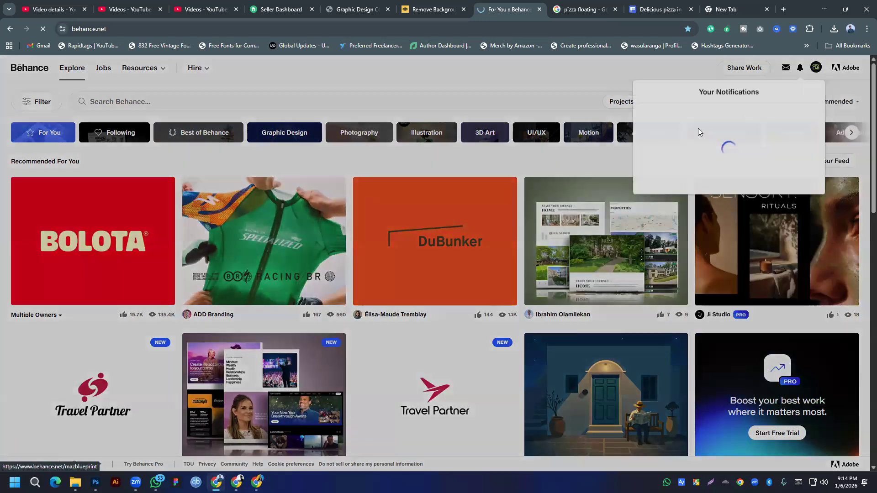
{"action": "scroll", "coordinate": [408, 274], "scroll_direction": "down", "scroll_amount": 3}
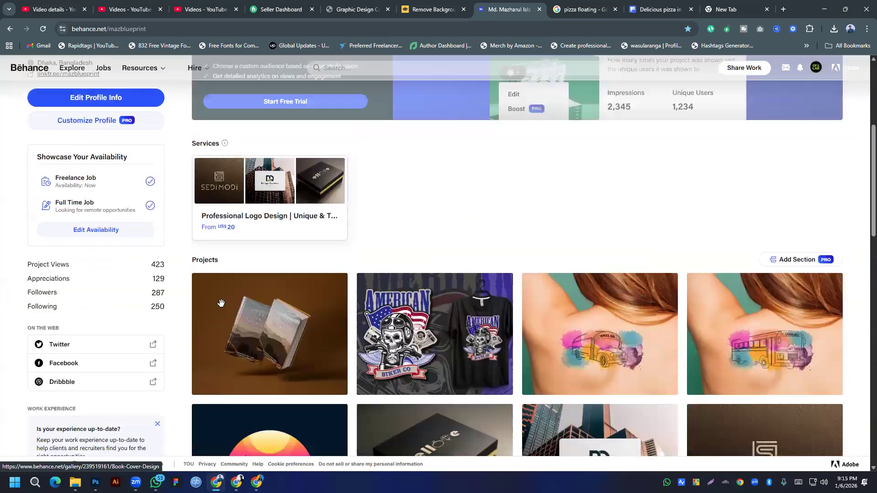
{"action": "scroll", "coordinate": [408, 274], "scroll_direction": "down", "scroll_amount": 3}
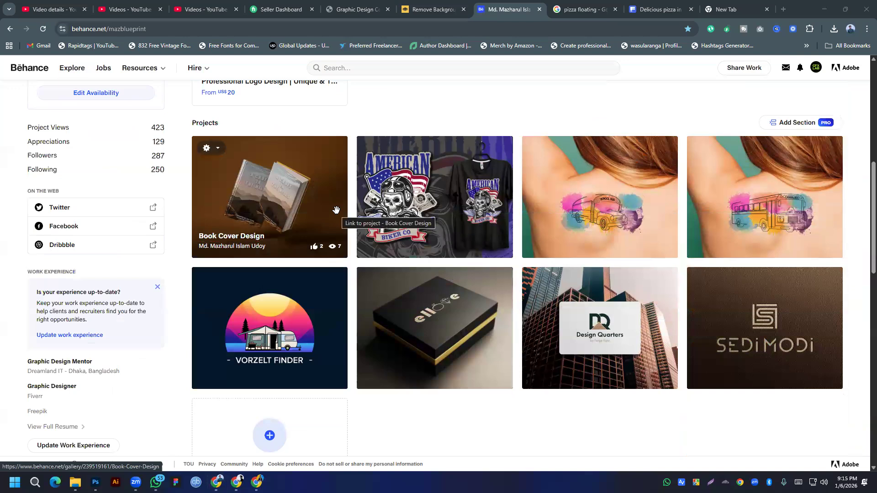
Step: Look through the American Biker Co. project's description and T-shirt artwork, and return to the profile
{"action": "left_click", "coordinate": [497, 210]}
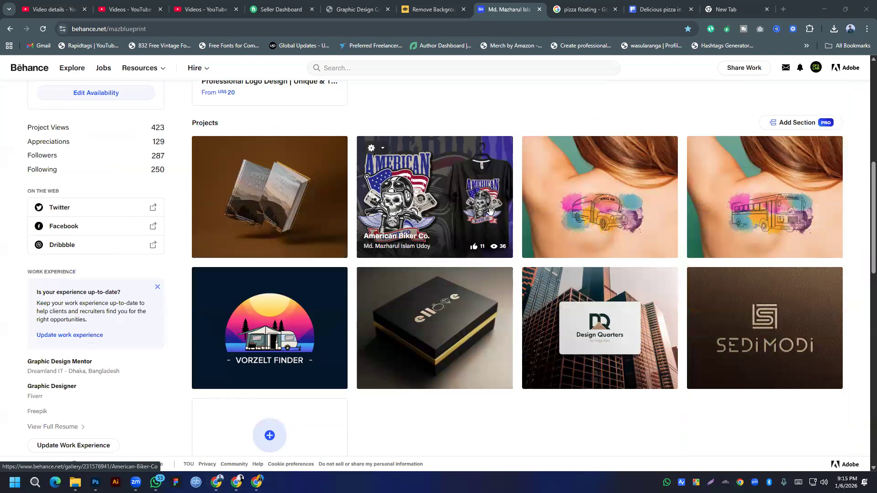
{"action": "scroll", "coordinate": [312, 261], "scroll_direction": "down", "scroll_amount": 15}
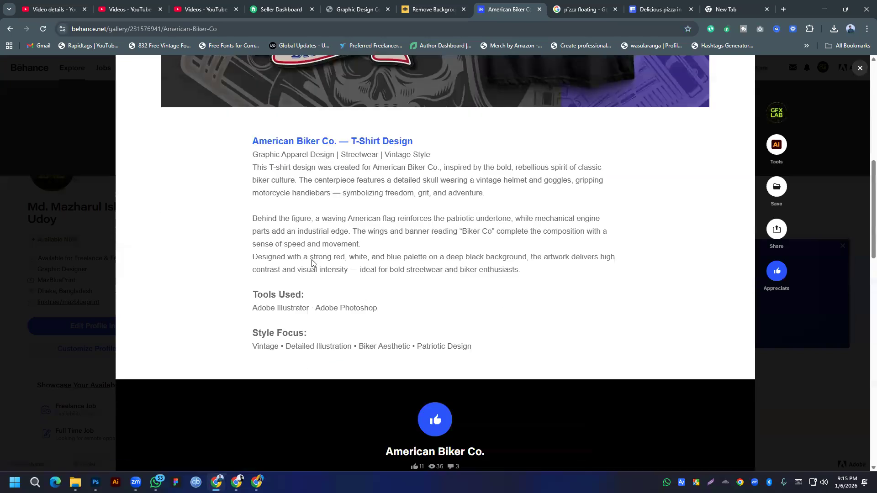
{"action": "scroll", "coordinate": [315, 270], "scroll_direction": "up", "scroll_amount": 7}
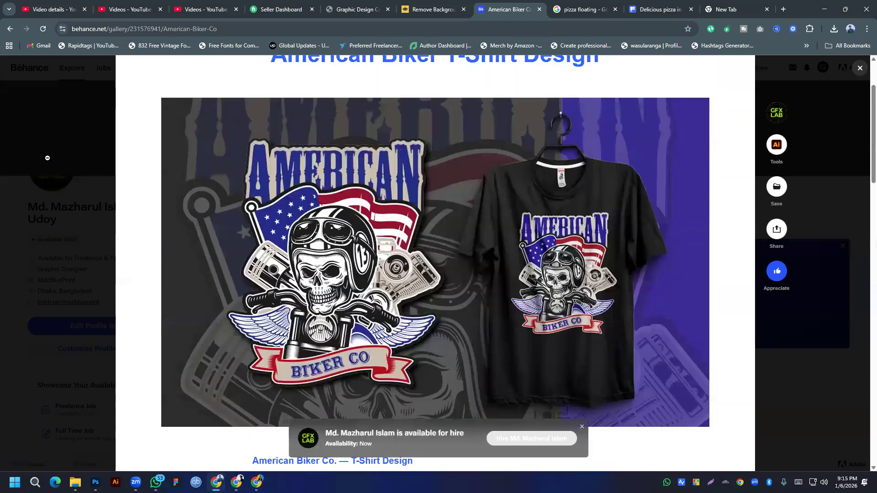
{"action": "left_click", "coordinate": [98, 196]}
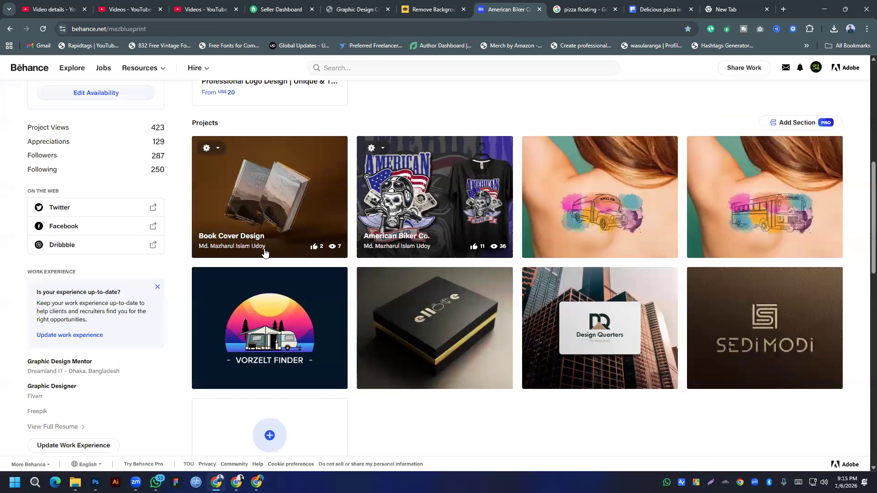
Step: Look through the Book Cover Design project's mockup and return to the profile
{"action": "left_click", "coordinate": [275, 194]}
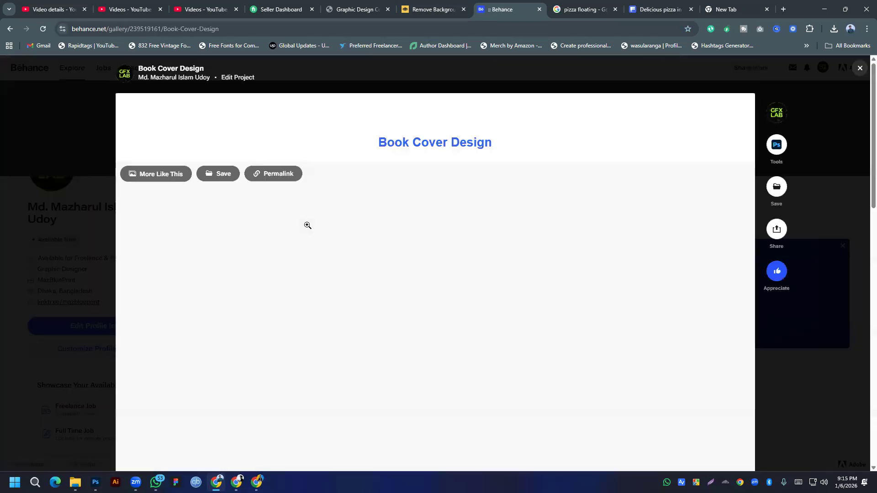
{"action": "scroll", "coordinate": [307, 225], "scroll_direction": "down", "scroll_amount": 5}
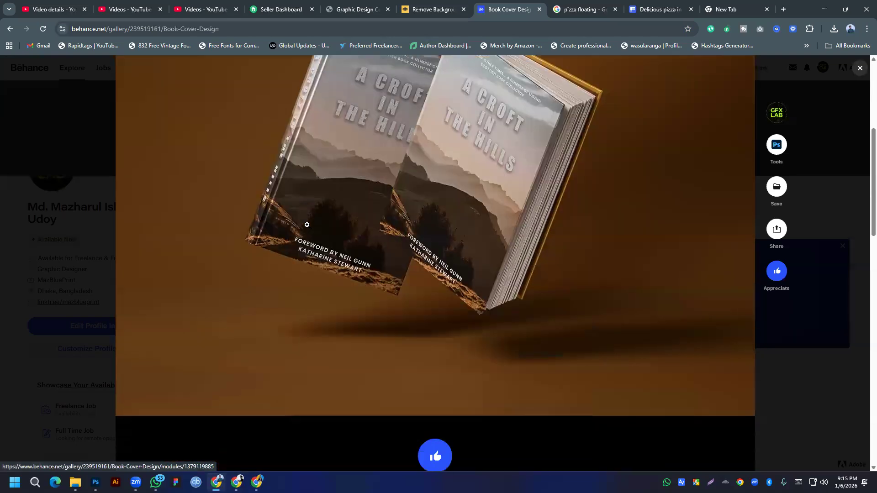
{"action": "scroll", "coordinate": [358, 251], "scroll_direction": "down", "scroll_amount": 1}
{"action": "scroll", "coordinate": [355, 247], "scroll_direction": "up", "scroll_amount": 5}
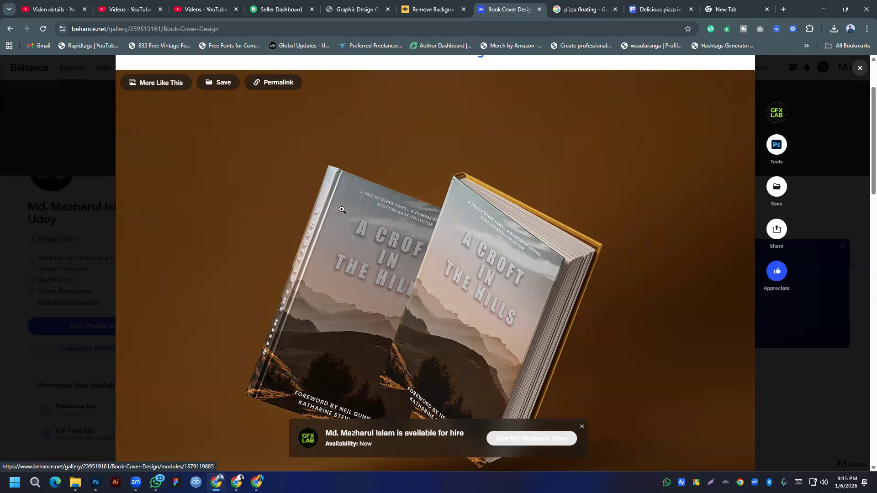
{"action": "left_click", "coordinate": [41, 144]}
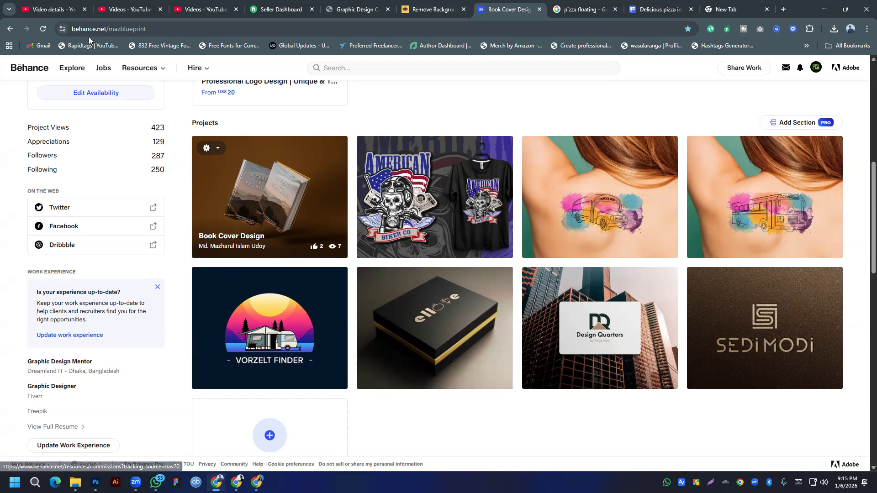
Step: Switch to YouTube Studio and get the shareable link of the Dit 327 playlist from the channel content
{"action": "left_click", "coordinate": [55, 14]}
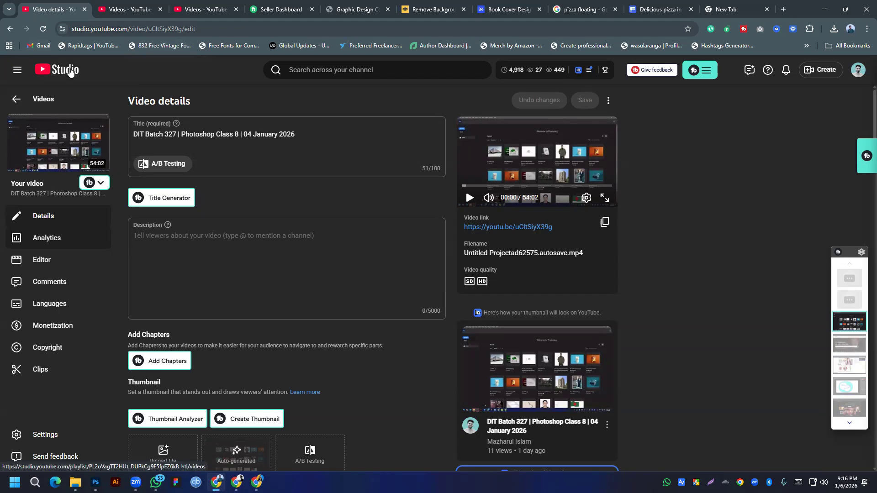
{"action": "left_click", "coordinate": [44, 28]}
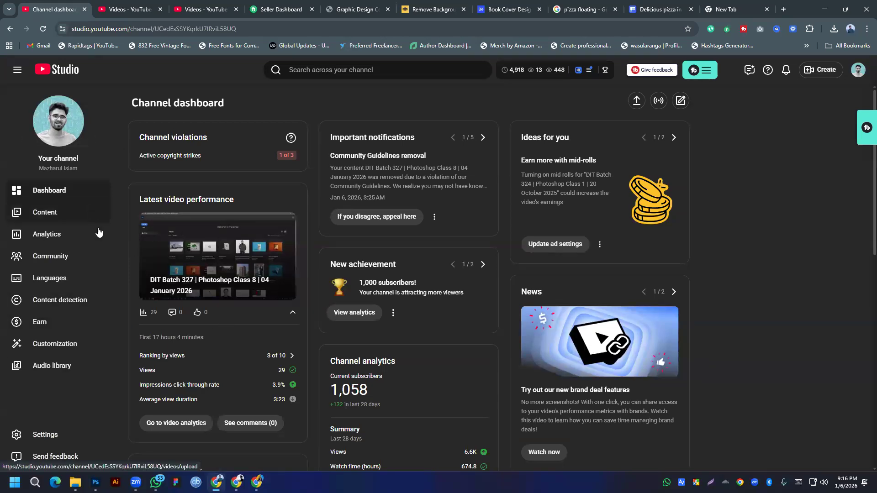
{"action": "left_click", "coordinate": [48, 222]}
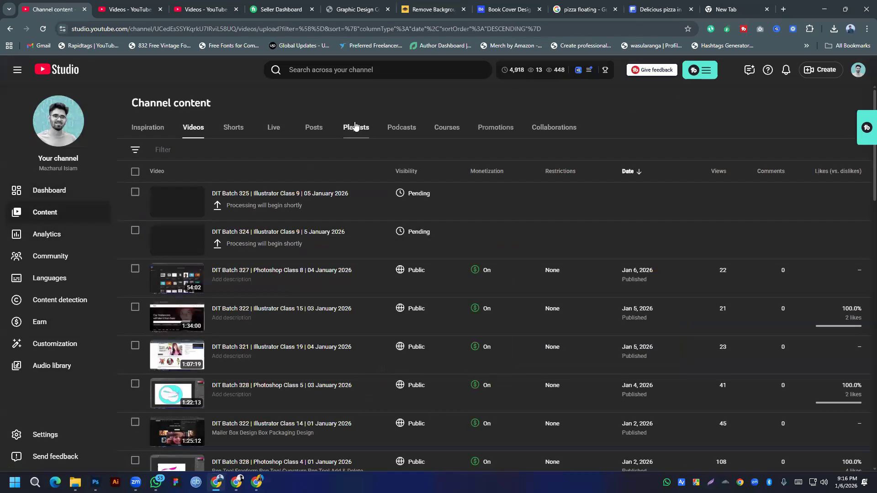
{"action": "left_click", "coordinate": [356, 127]}
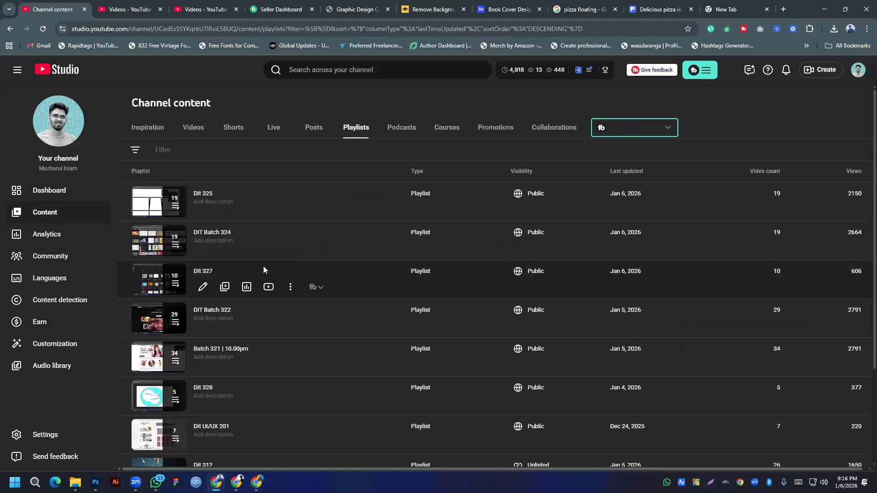
{"action": "scroll", "coordinate": [256, 268], "scroll_direction": "down", "scroll_amount": 3}
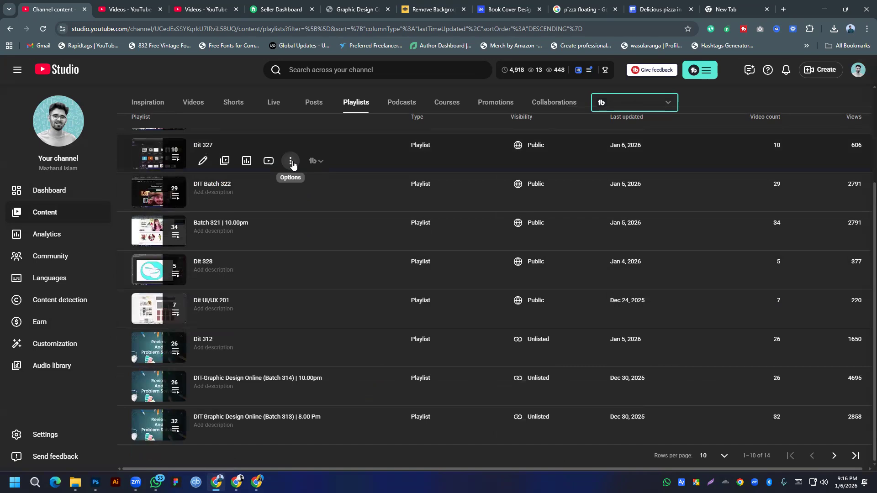
{"action": "left_click", "coordinate": [291, 161]}
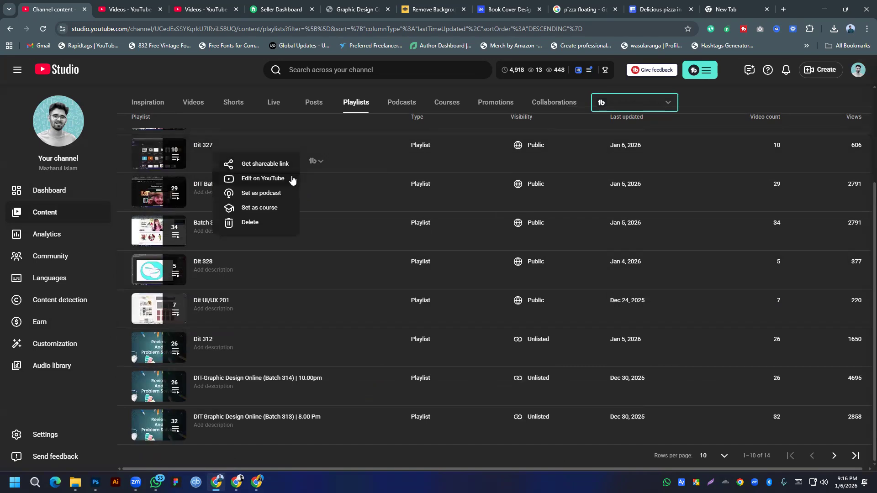
{"action": "left_click", "coordinate": [256, 166]}
Step: Switch to WhatsApp and send the copied playlist link to the Dit - 327 group
{"action": "left_click", "coordinate": [155, 482]}
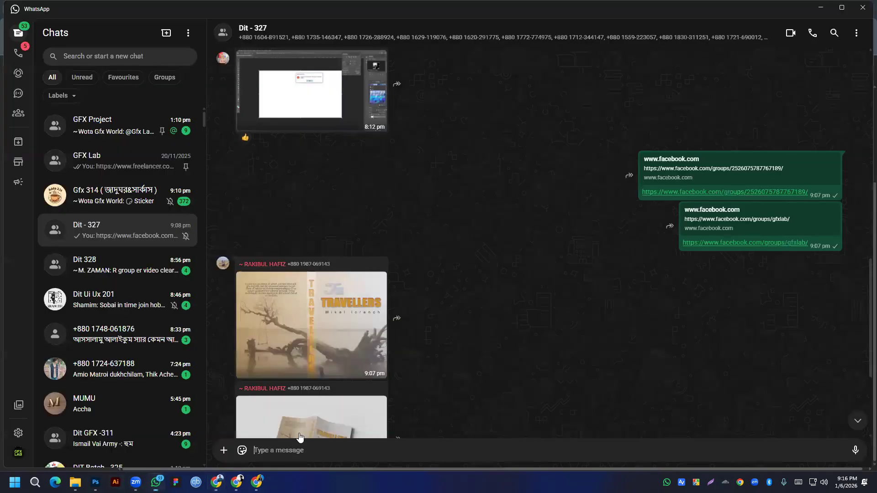
{"action": "right_click", "coordinate": [292, 445]}
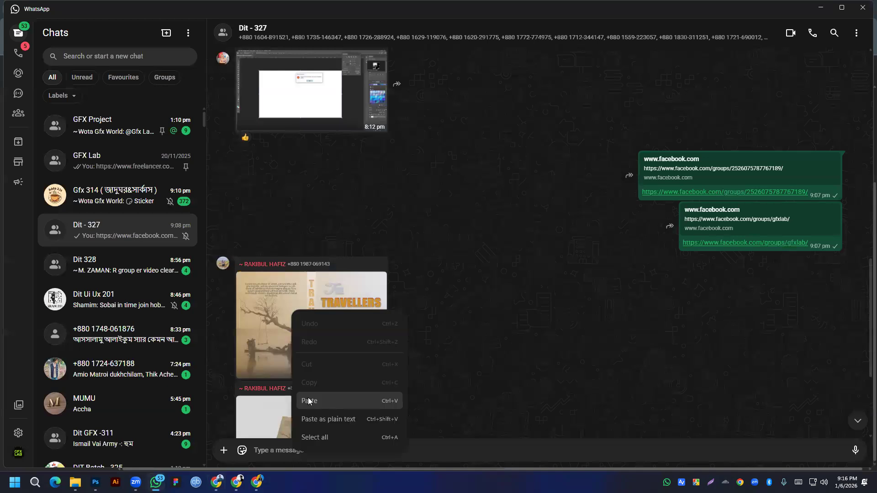
{"action": "left_click", "coordinate": [311, 401]}
{"action": "key", "text": "Return"}
Step: View the student's two "The Travellers" book cover images full size, then go back through the group's earlier messages
{"action": "scroll", "coordinate": [347, 320], "scroll_direction": "up", "scroll_amount": 5}
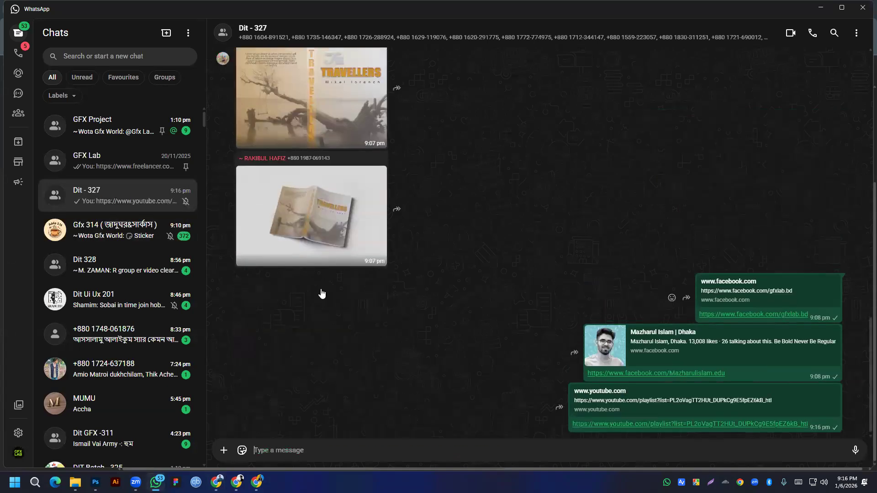
{"action": "left_click", "coordinate": [335, 249]}
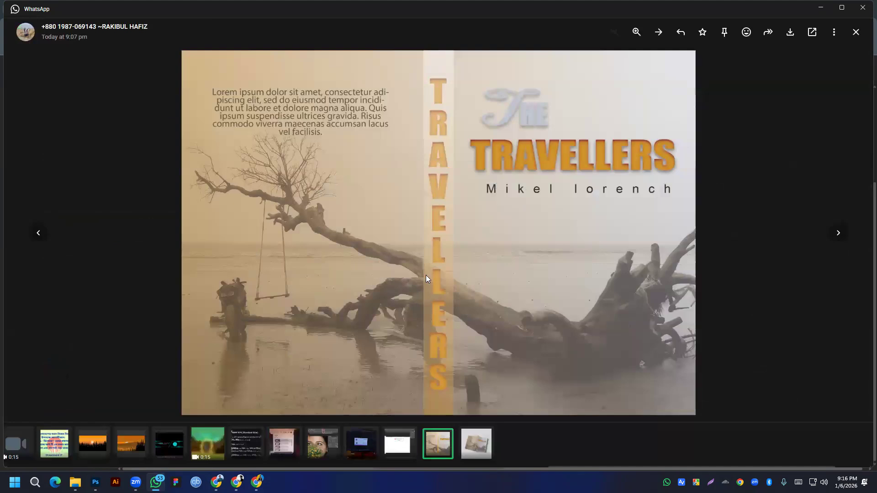
{"action": "left_click", "coordinate": [839, 234]}
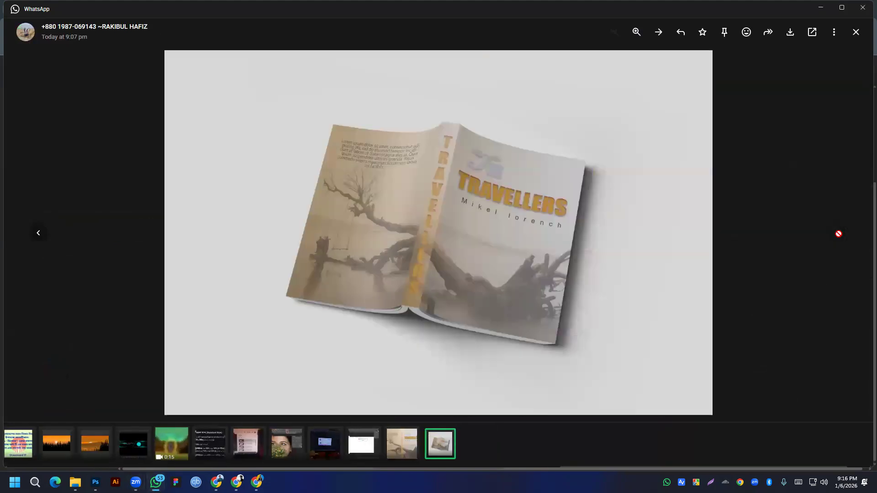
{"action": "left_click", "coordinate": [141, 202]}
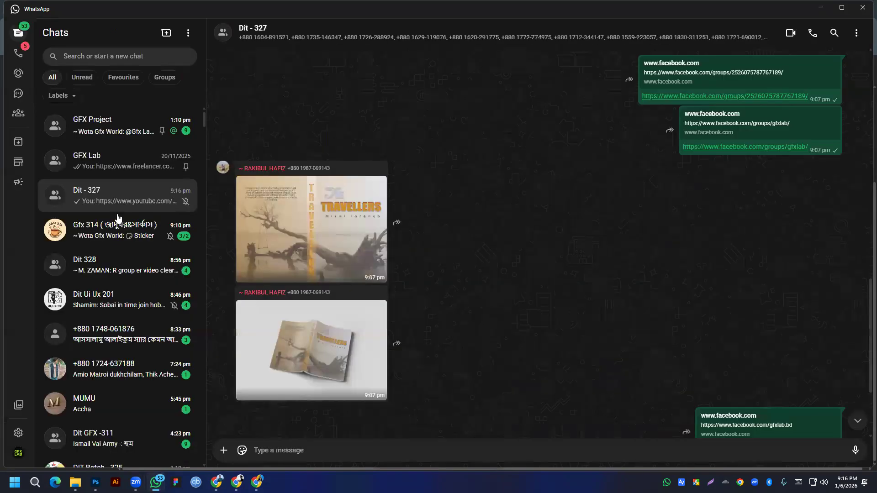
{"action": "scroll", "coordinate": [269, 185], "scroll_direction": "up", "scroll_amount": 5}
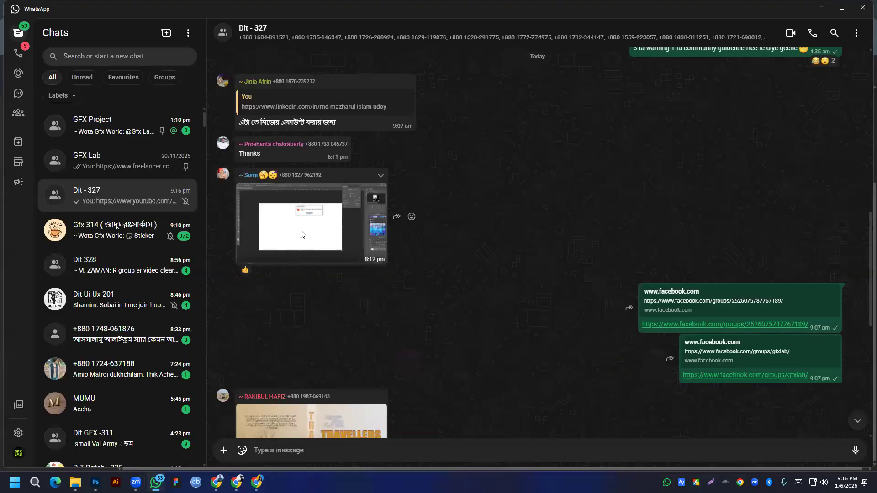
Step: View the group member's Photoshop error screenshot full size and zoom in on its error dialog
{"action": "left_click", "coordinate": [300, 235]}
{"action": "left_click", "coordinate": [475, 172]}
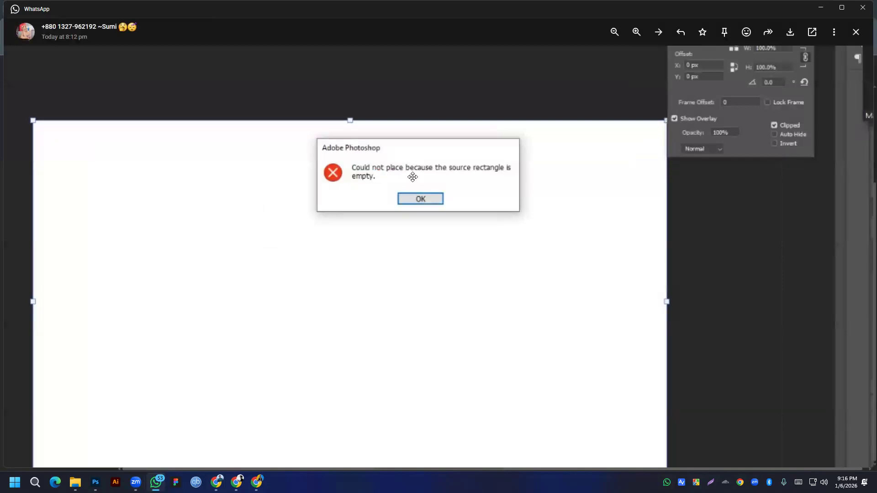
{"action": "scroll", "coordinate": [407, 182], "scroll_direction": "down", "scroll_amount": 1}
{"action": "scroll", "coordinate": [407, 183], "scroll_direction": "down", "scroll_amount": 2}
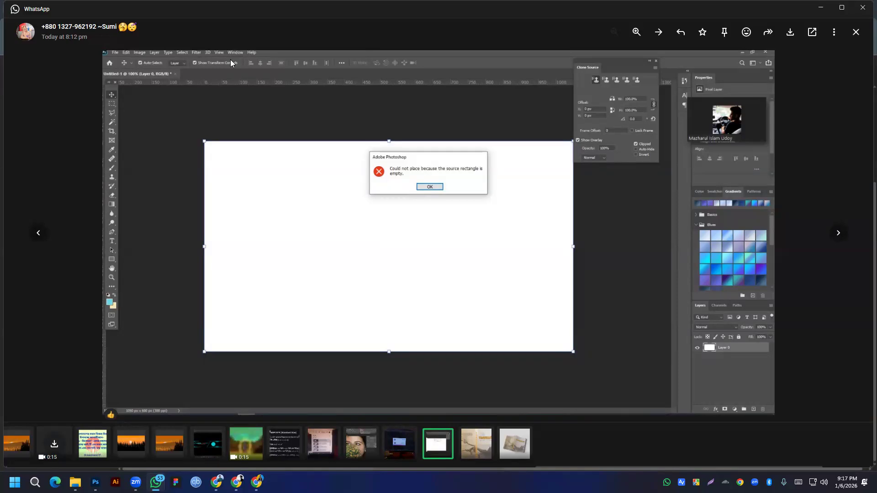
Step: Switch to Photoshop, show where the Reset Essentials workspace command is found, and return to the WhatsApp screenshot
{"action": "left_click", "coordinate": [95, 482]}
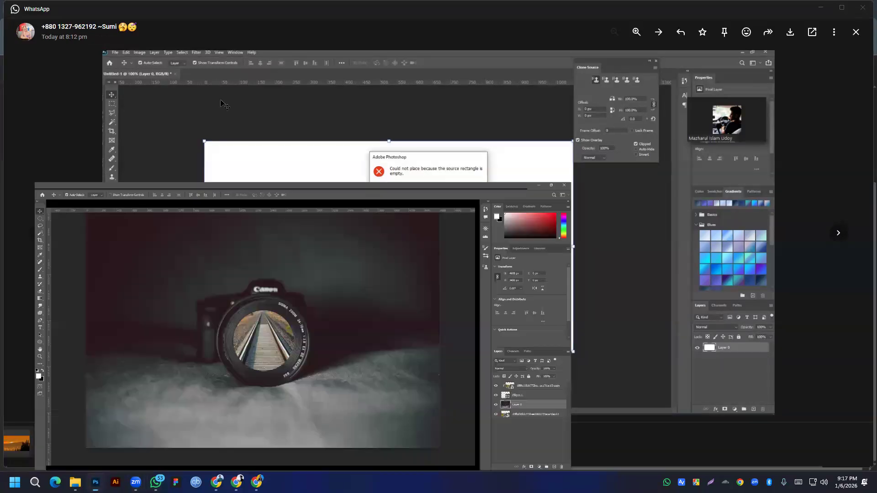
{"action": "left_click", "coordinate": [196, 6]}
{"action": "mouse_move", "coordinate": [211, 28]}
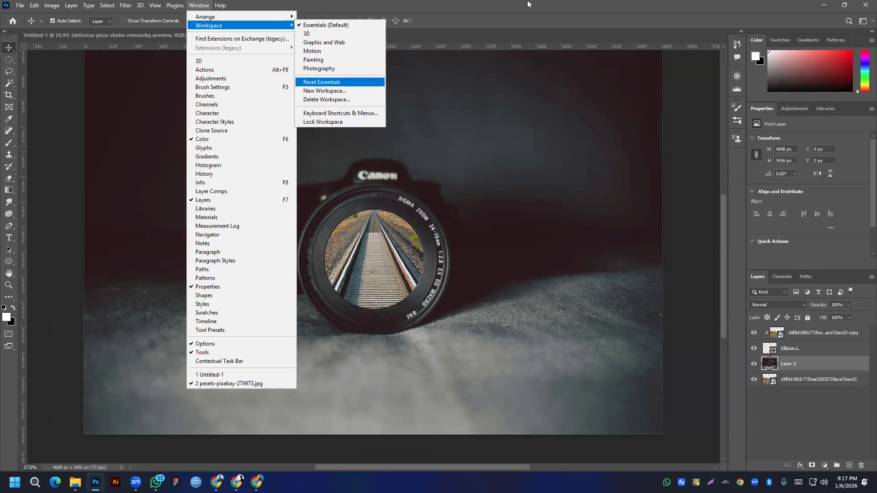
{"action": "left_click", "coordinate": [822, 5]}
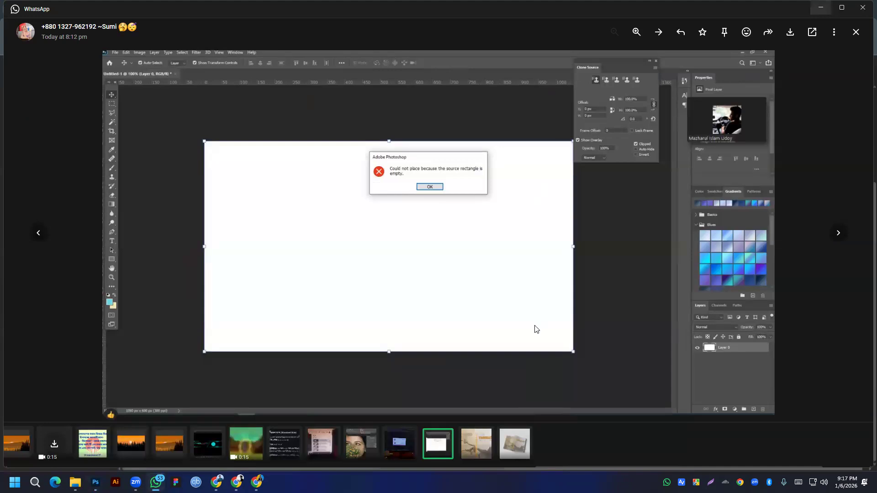
Step: Switch to Facebook in Chrome and check the participant requests of the GFX Lab Warriors group
{"action": "key", "text": "alt+Tab"}
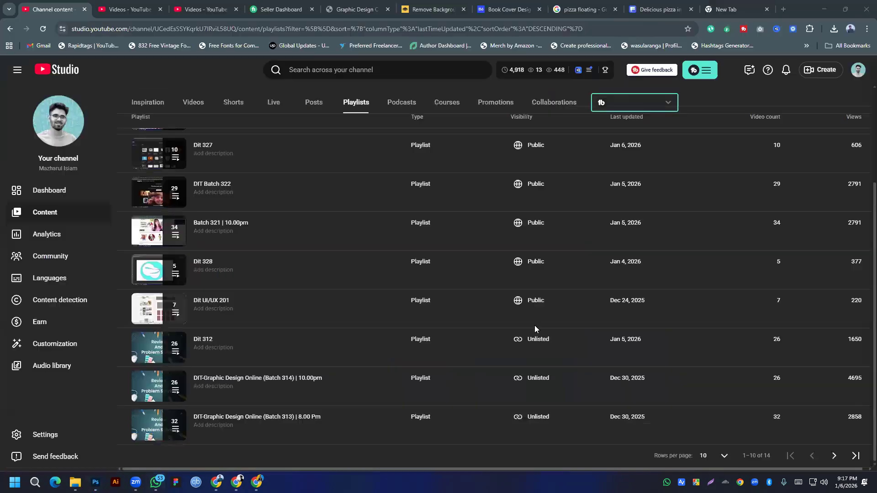
{"action": "left_click", "coordinate": [823, 8]}
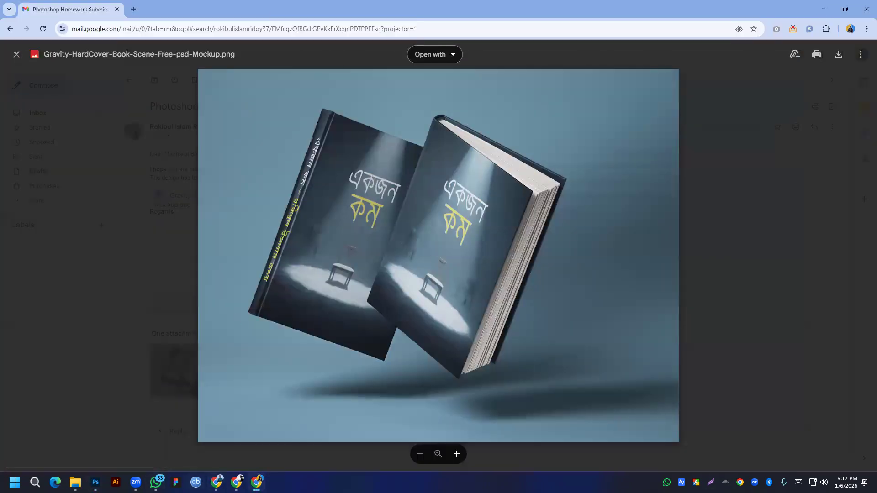
{"action": "left_click", "coordinate": [236, 482]}
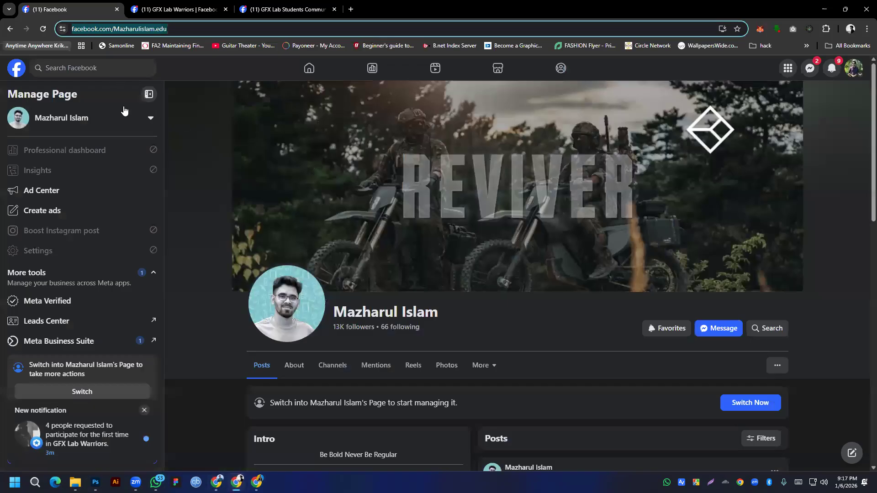
{"action": "left_click", "coordinate": [185, 4]}
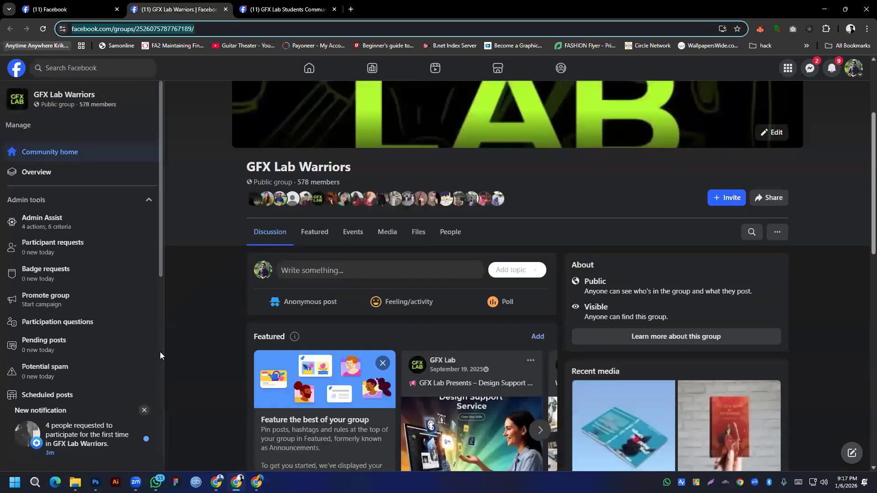
{"action": "left_click", "coordinate": [57, 259]}
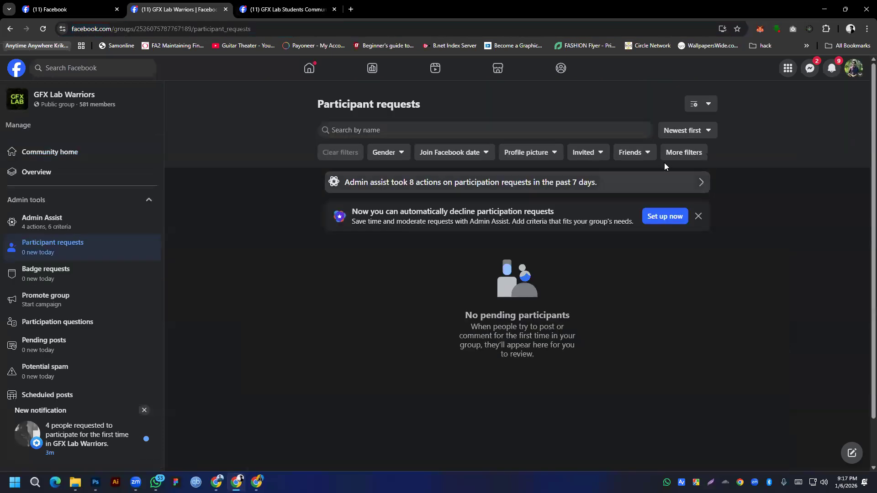
Step: Approve the pending participant request in the GFX Lab Students Community group, and open a recent notification in a new tab
{"action": "left_click", "coordinate": [280, 5]}
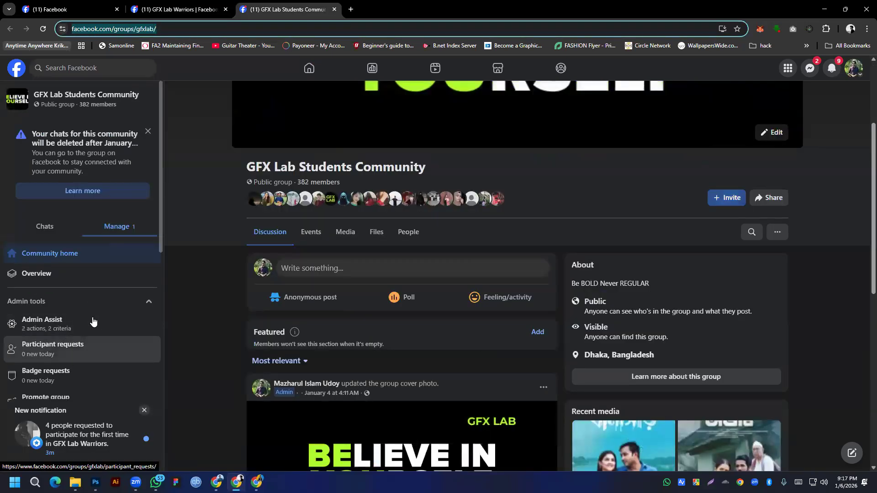
{"action": "left_click", "coordinate": [76, 349]}
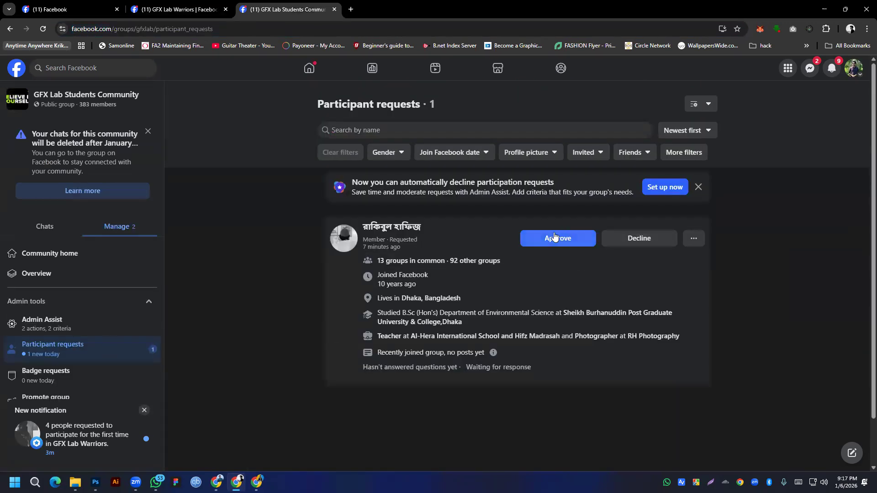
{"action": "left_click", "coordinate": [555, 237]}
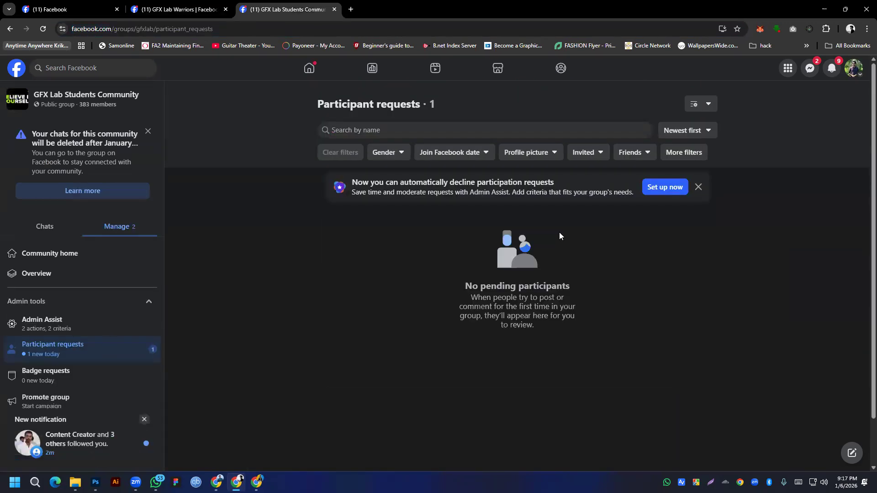
{"action": "left_click", "coordinate": [832, 69]}
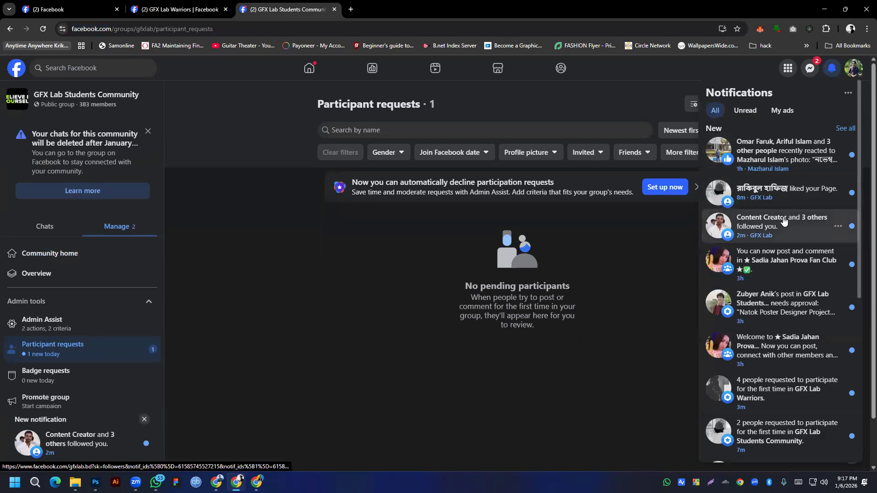
{"action": "middle_click", "coordinate": [773, 183]}
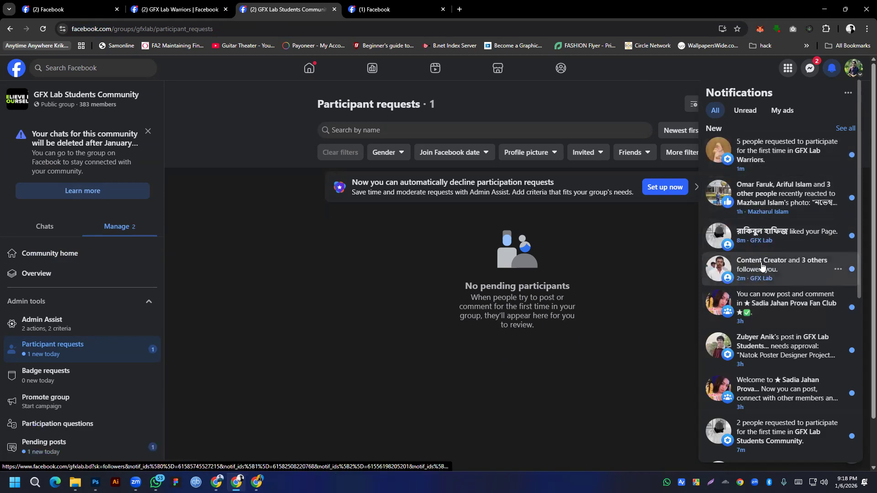
Step: Go to the DIT-Graphic Design Online (Batch 327) group and approve its pending member request
{"action": "left_click", "coordinate": [41, 67]}
{"action": "left_click", "coordinate": [243, 181]}
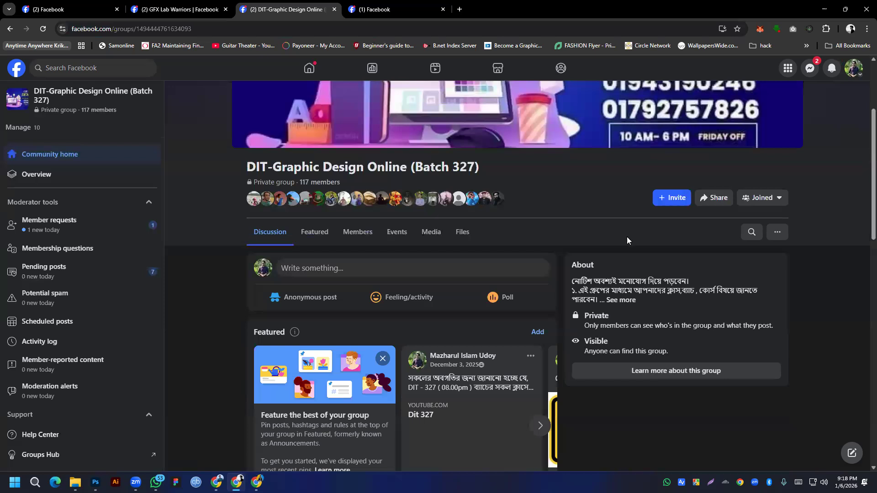
{"action": "left_click", "coordinate": [41, 224]}
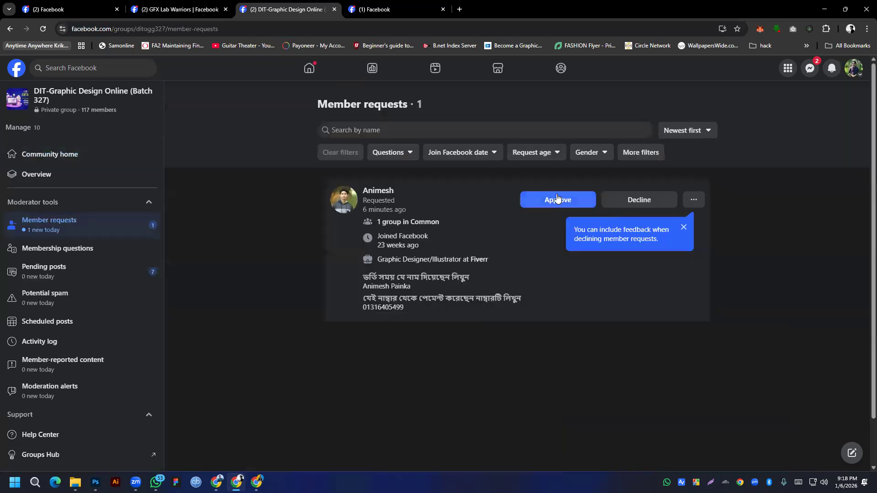
{"action": "left_click", "coordinate": [557, 200]}
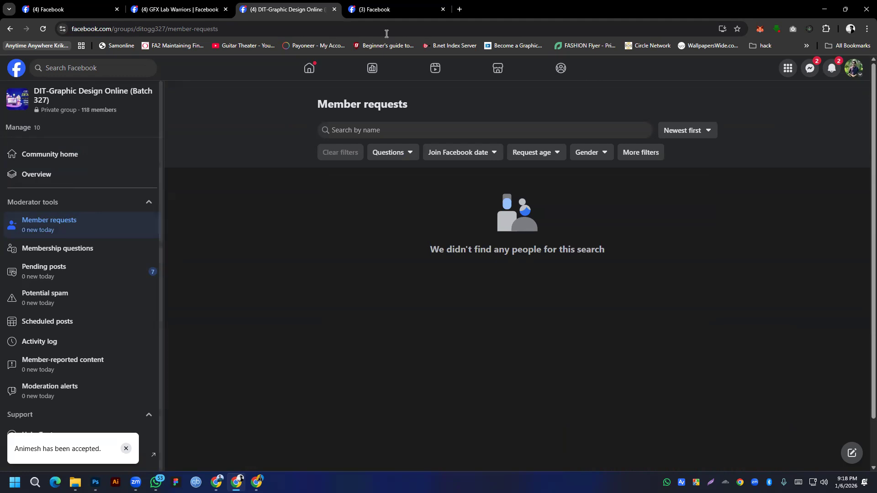
Step: Open the GFX Lab Students Community request from the notifications and approve the new participant
{"action": "left_click", "coordinate": [832, 69]}
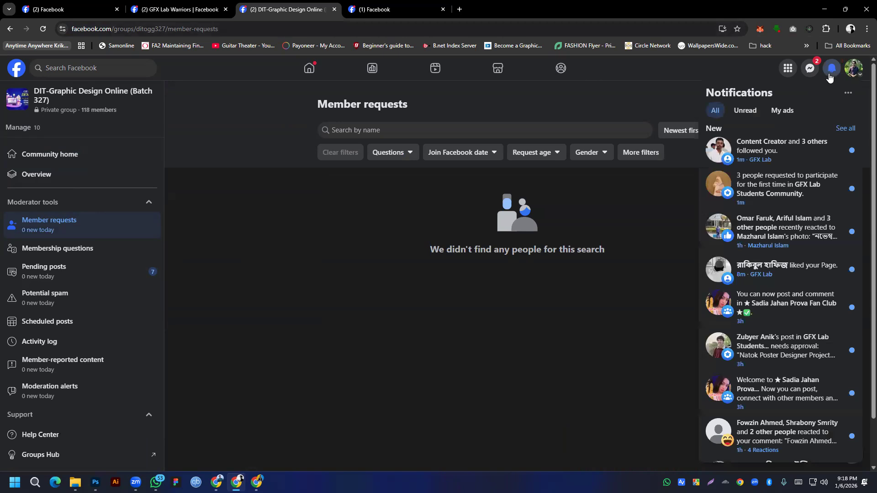
{"action": "left_click", "coordinate": [787, 195]}
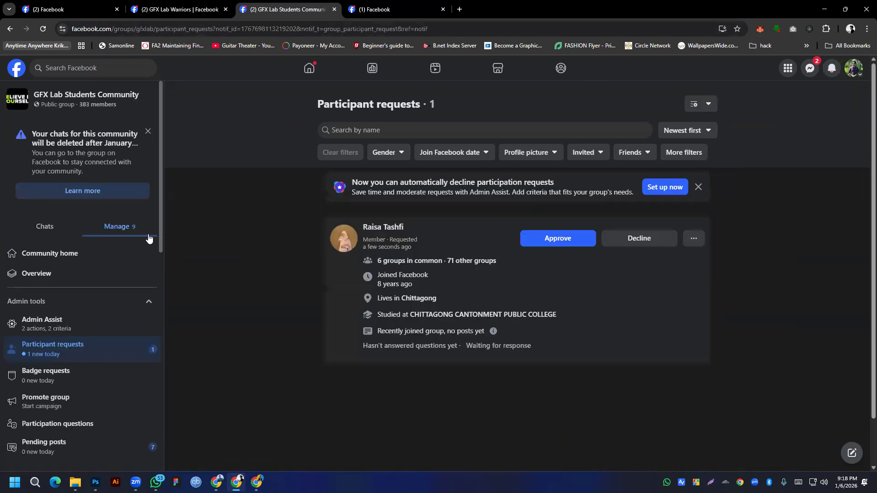
{"action": "left_click", "coordinate": [559, 238]}
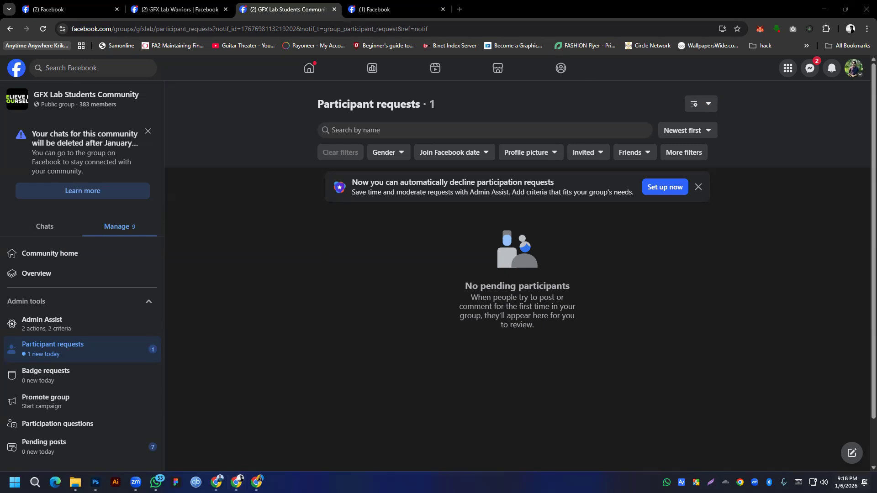
{"action": "left_click", "coordinate": [846, 483]}
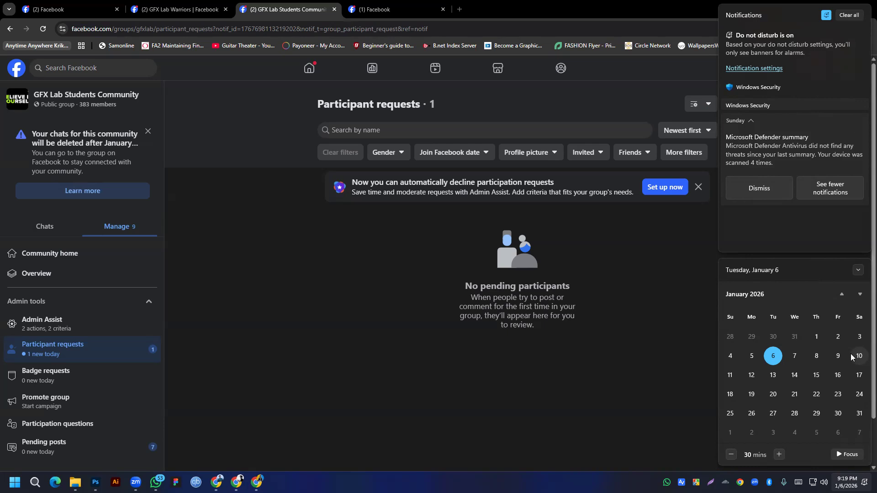
{"action": "left_click", "coordinate": [403, 219]}
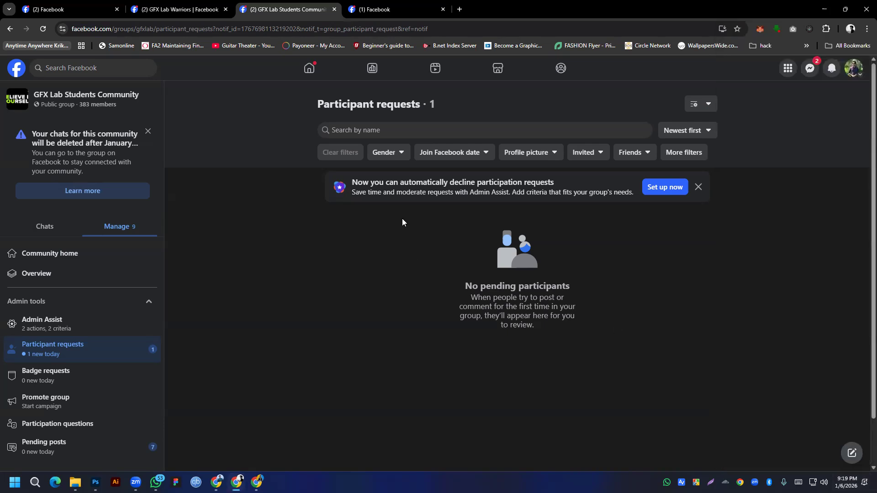